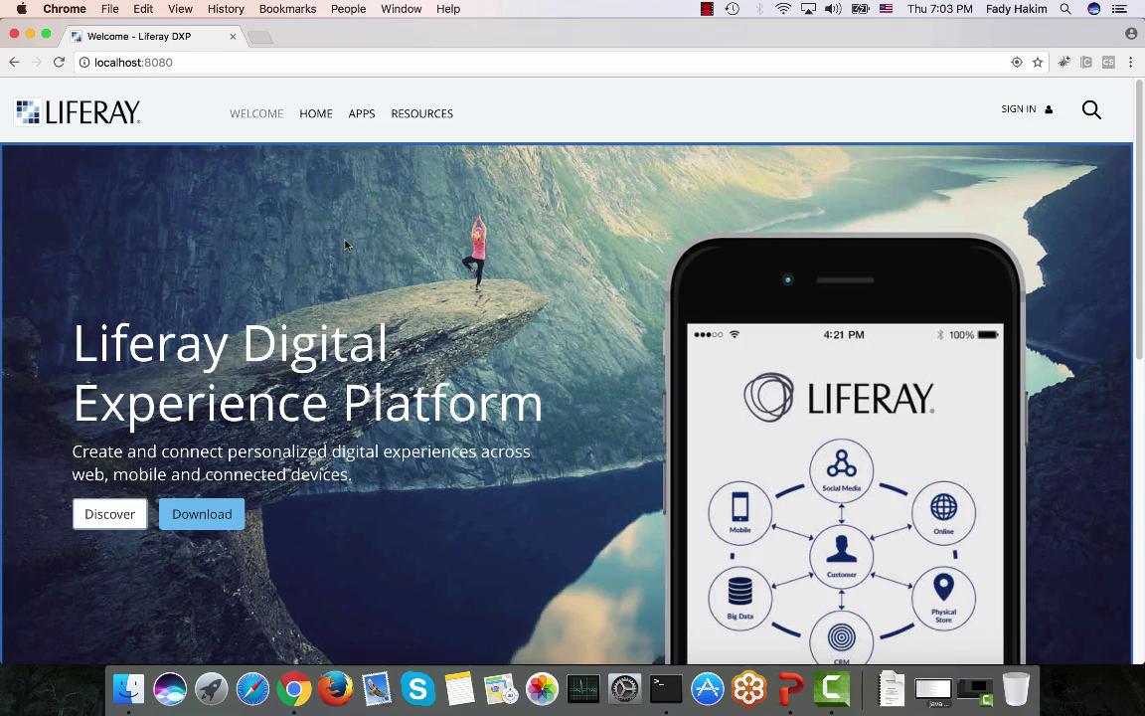
pyautogui.scroll(-3, 345, 244)
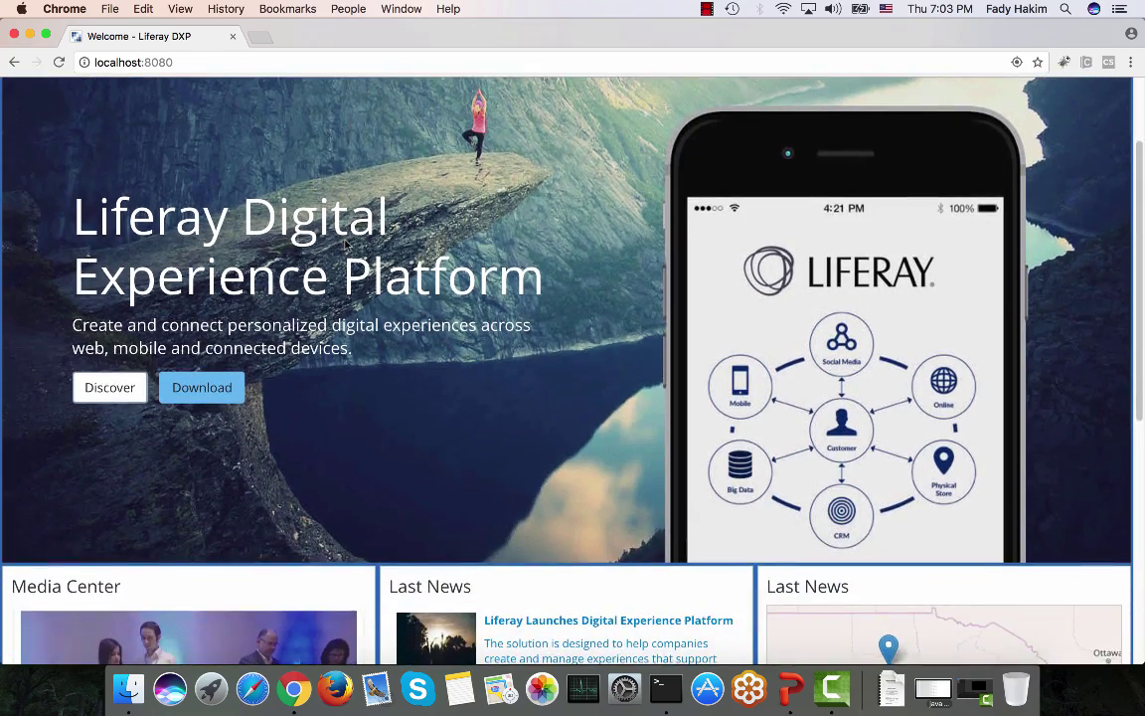
pyautogui.scroll(-4, 345, 245)
pyautogui.scroll(-4, 345, 244)
pyautogui.scroll(-2, 345, 244)
pyautogui.scroll(13, 346, 244)
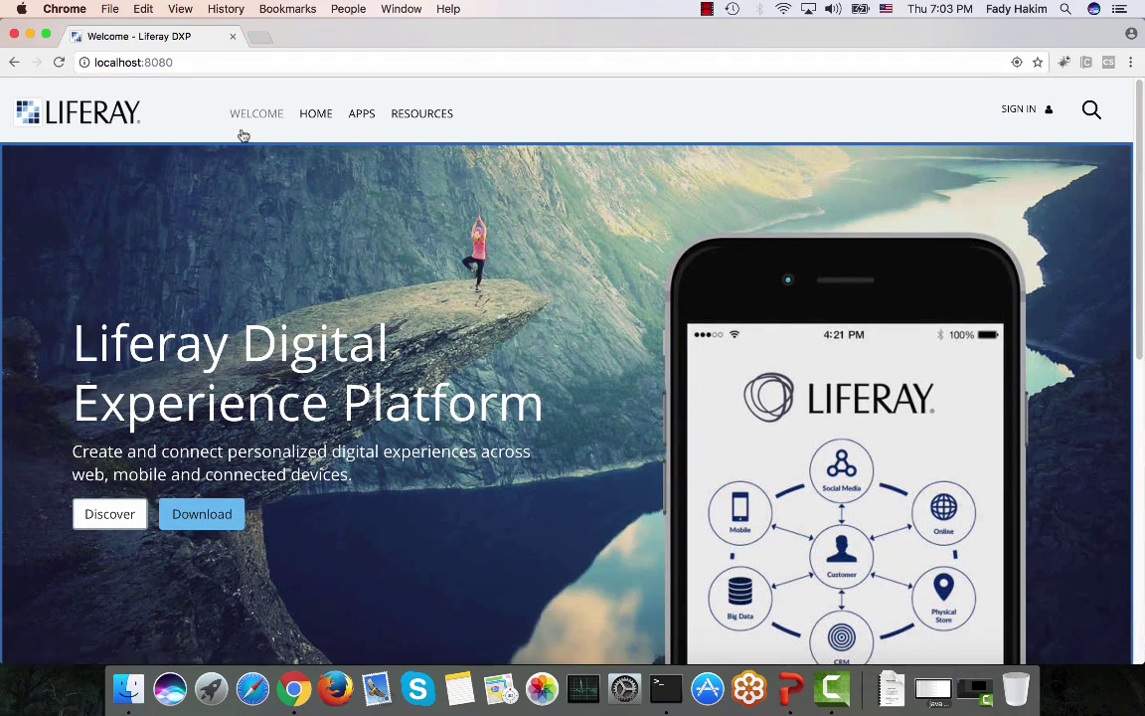
pyautogui.click(254, 120)
pyautogui.click(318, 118)
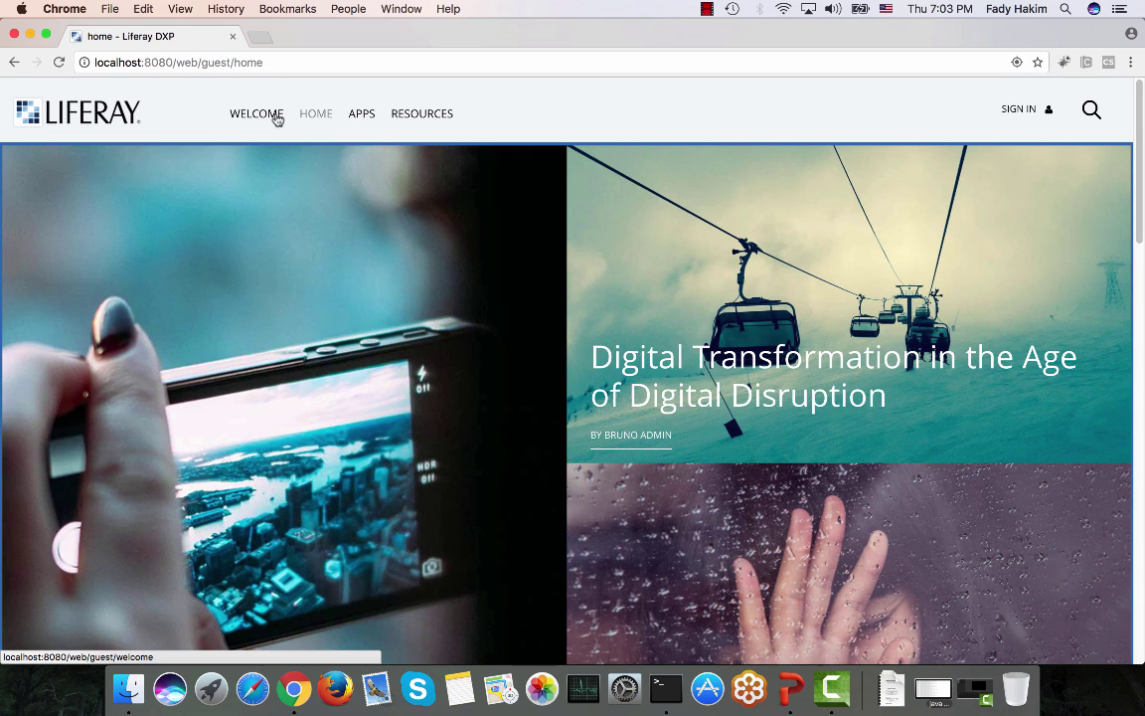
pyautogui.click(264, 117)
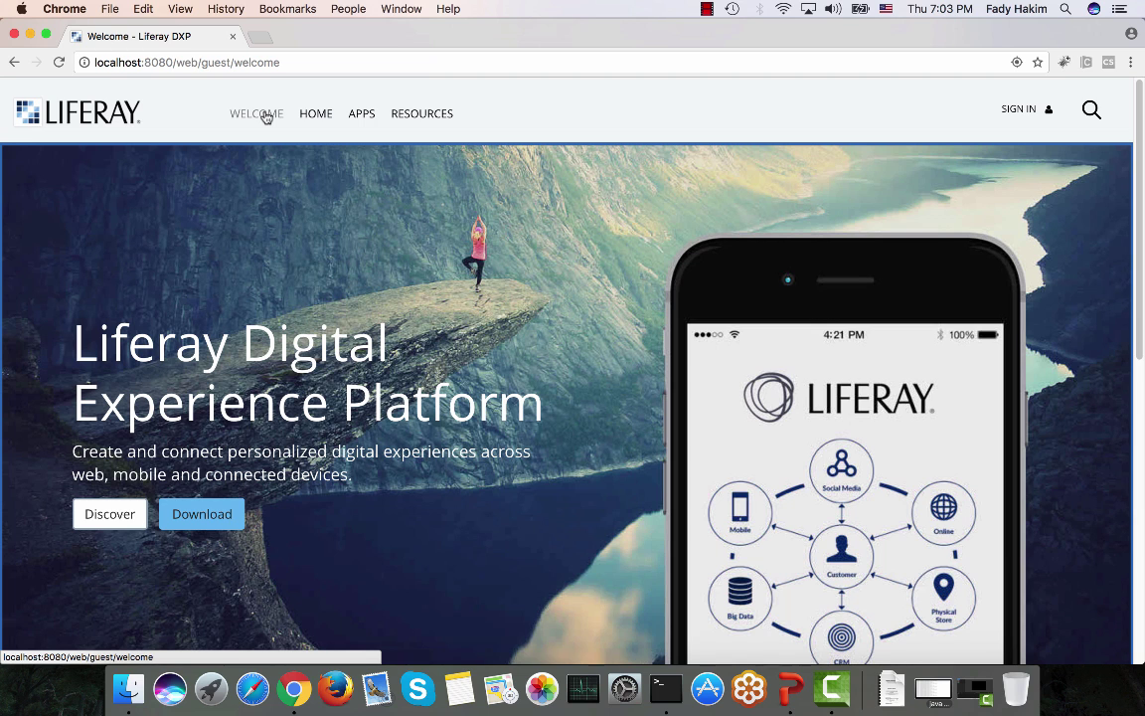
pyautogui.click(324, 116)
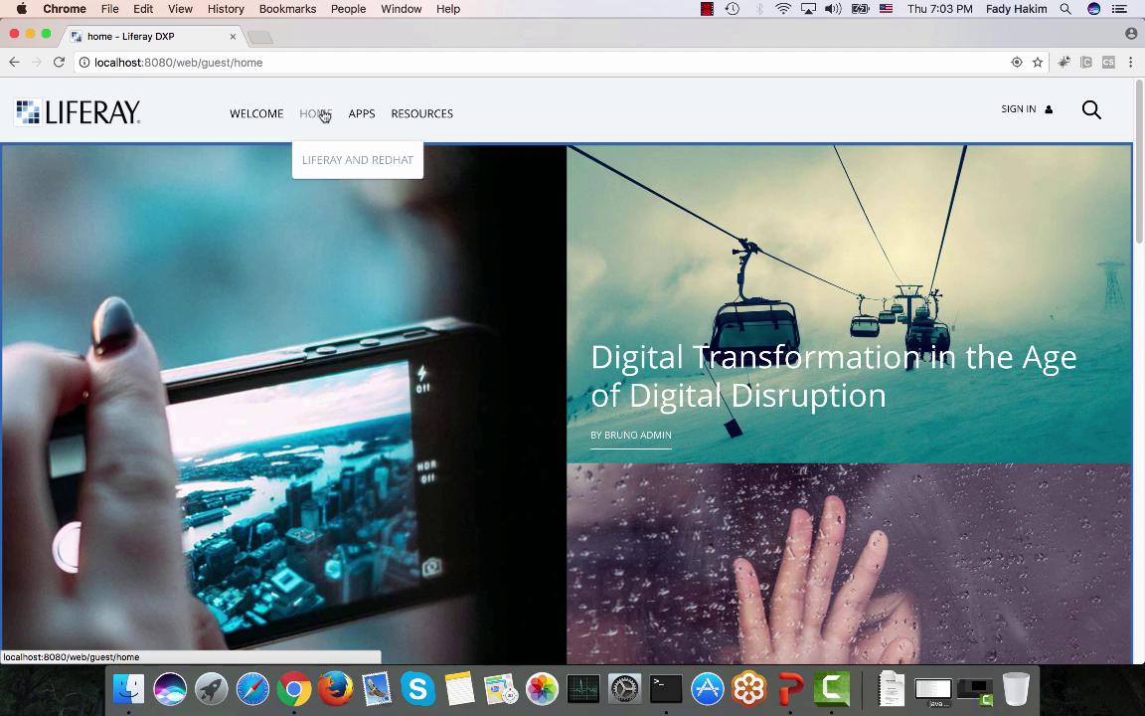
pyautogui.click(247, 116)
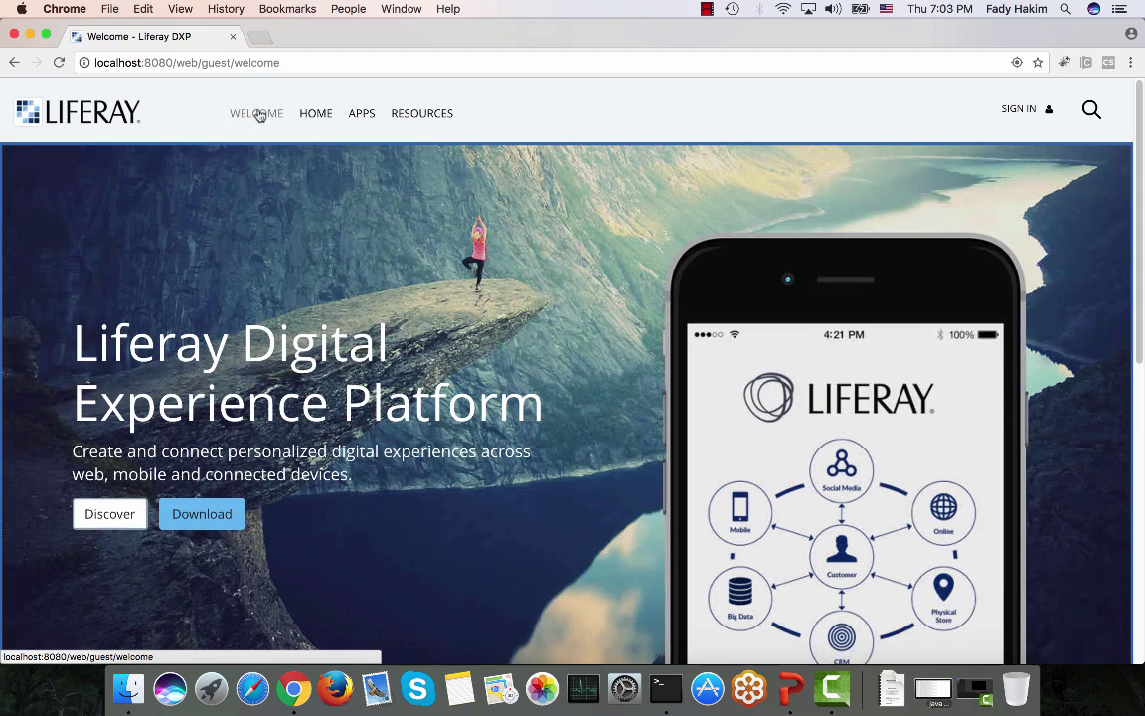
pyautogui.click(317, 117)
pyautogui.click(362, 119)
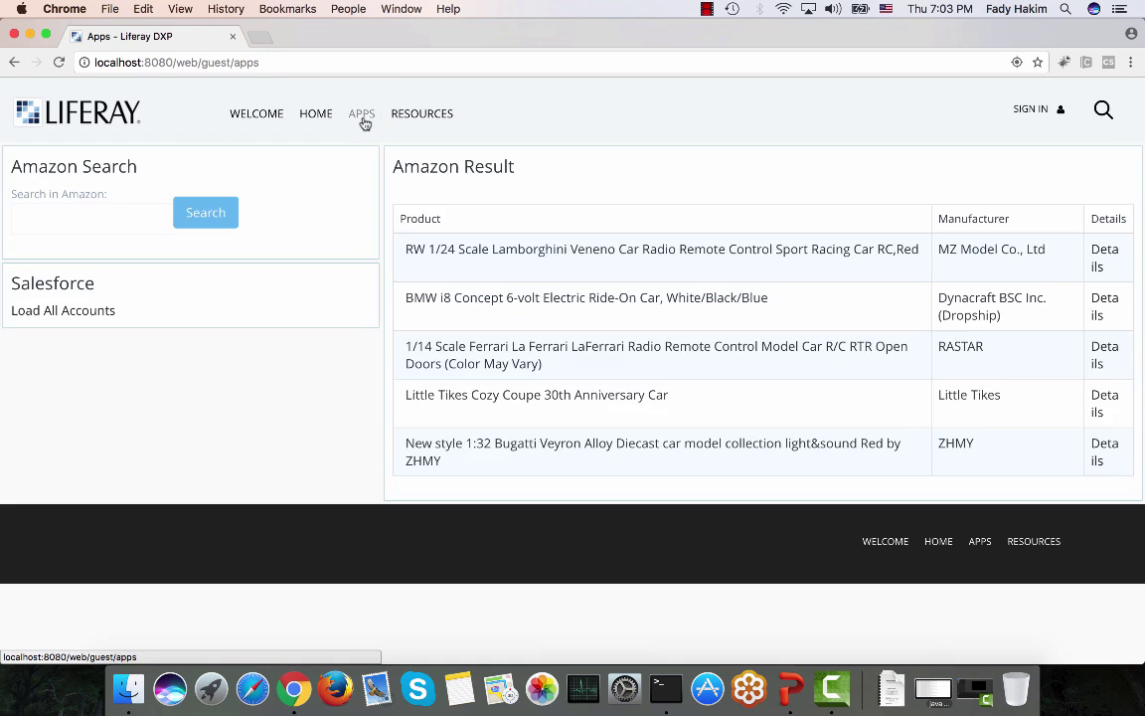
pyautogui.click(422, 113)
pyautogui.click(413, 156)
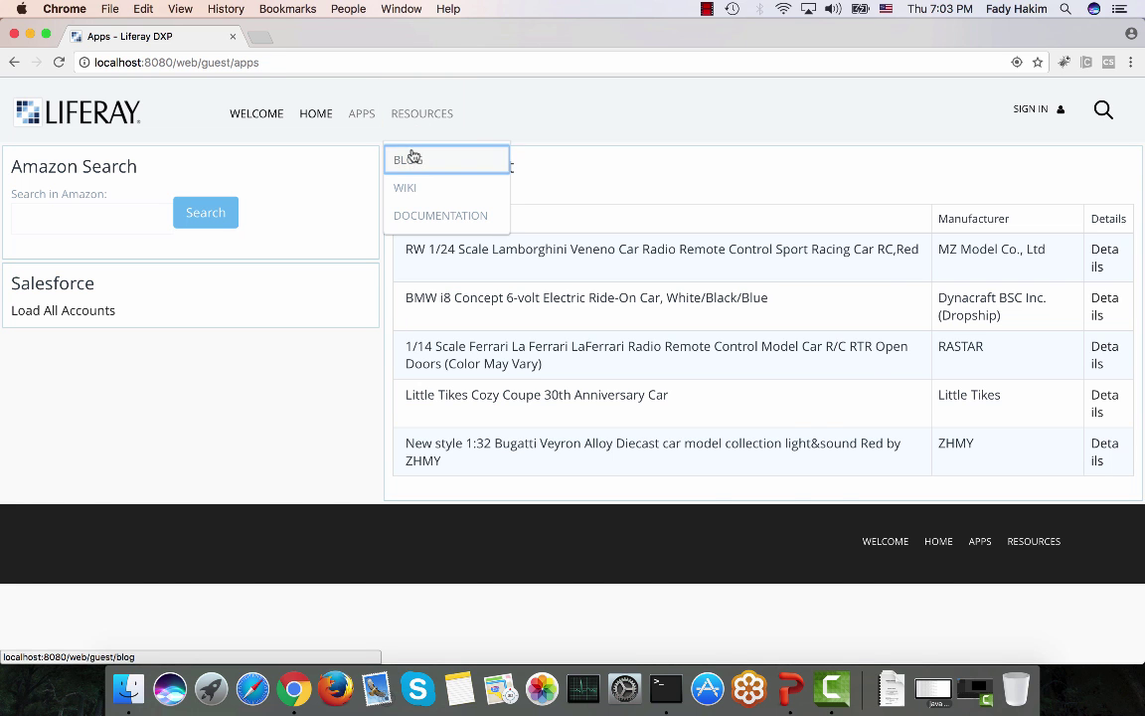
pyautogui.click(250, 117)
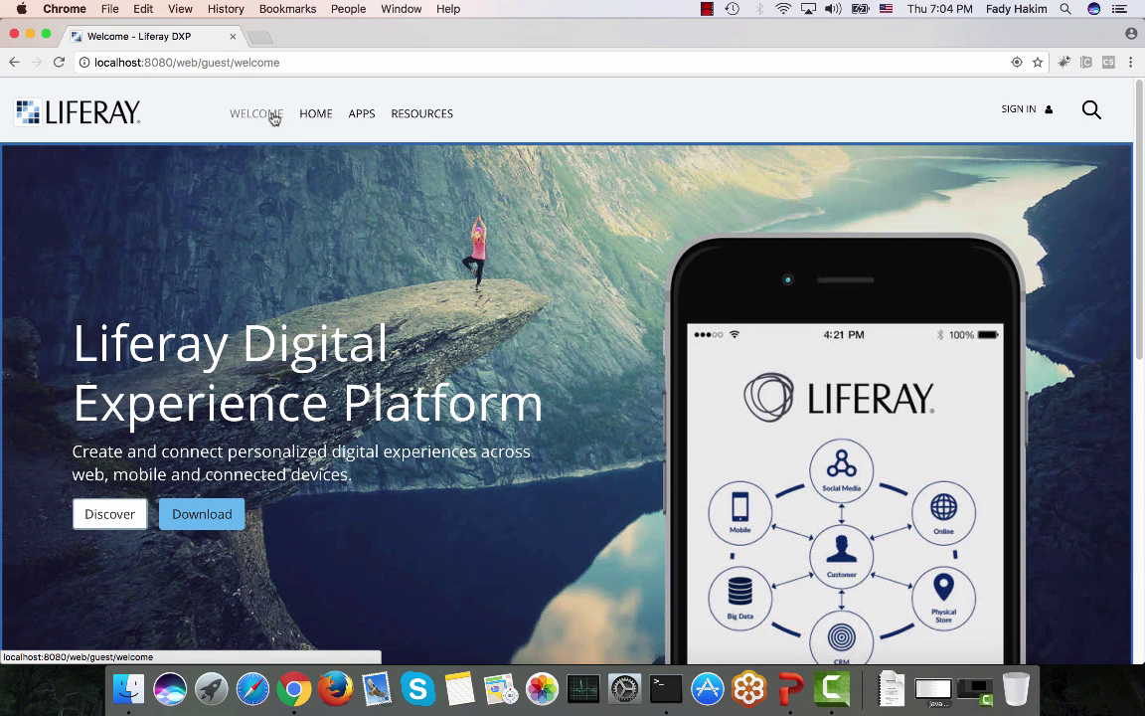
# Step: Browse the Home page's article tiles, step back to Welcome and forward twice, then return to the top
pyautogui.click(321, 115)
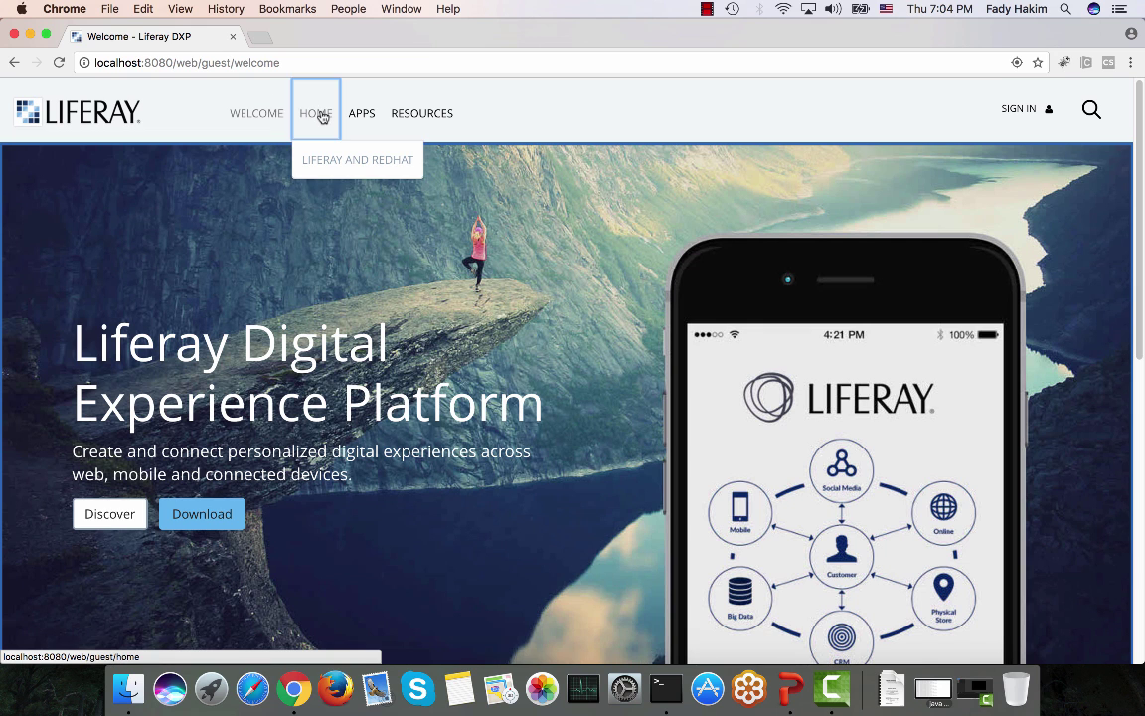
pyautogui.scroll(-5, 290, 215)
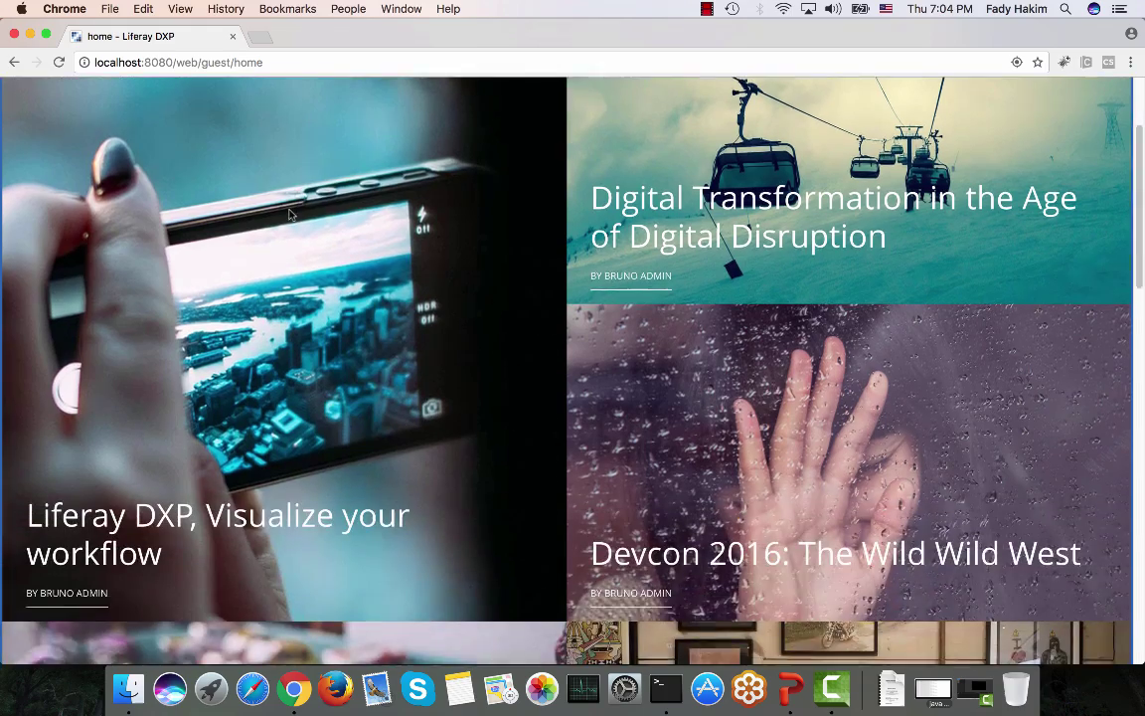
pyautogui.scroll(-3, 289, 215)
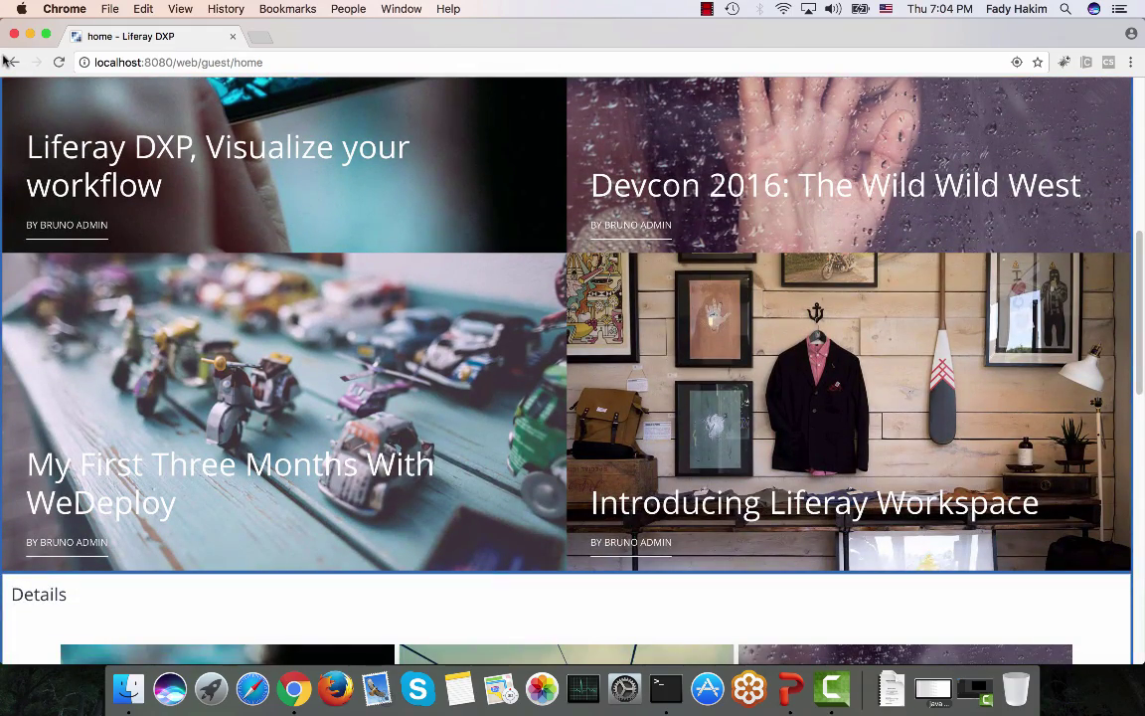
pyautogui.click(12, 64)
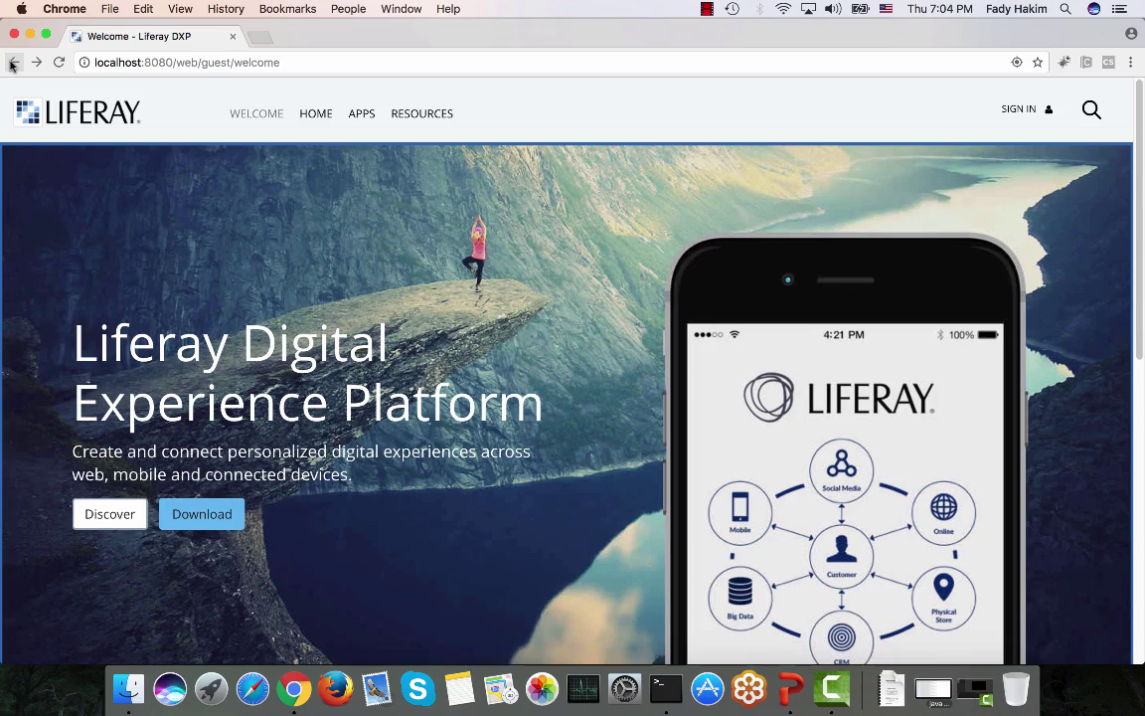
pyautogui.click(37, 64)
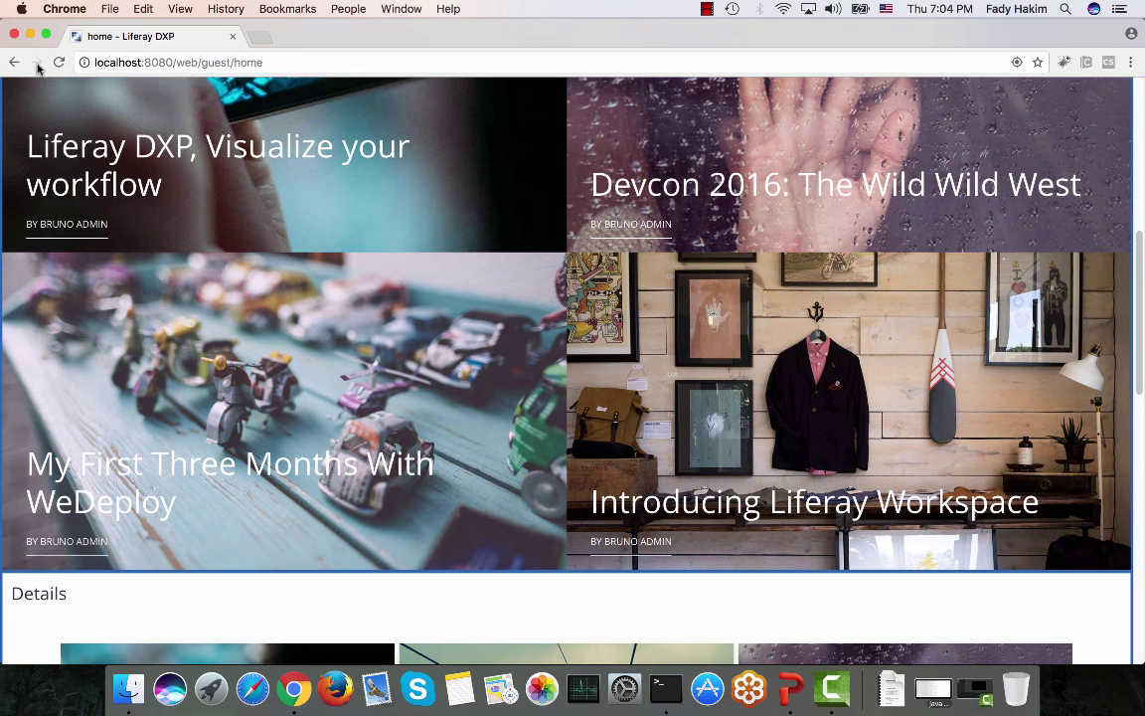
pyautogui.scroll(-5, 40, 145)
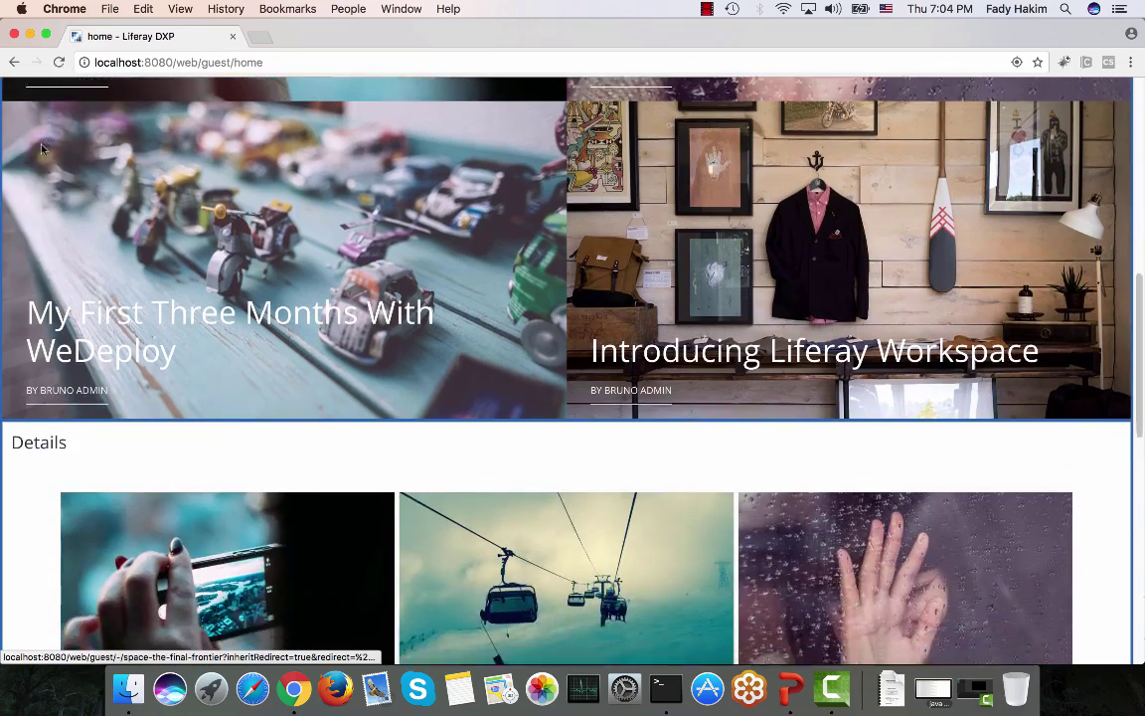
pyautogui.scroll(-3, 42, 149)
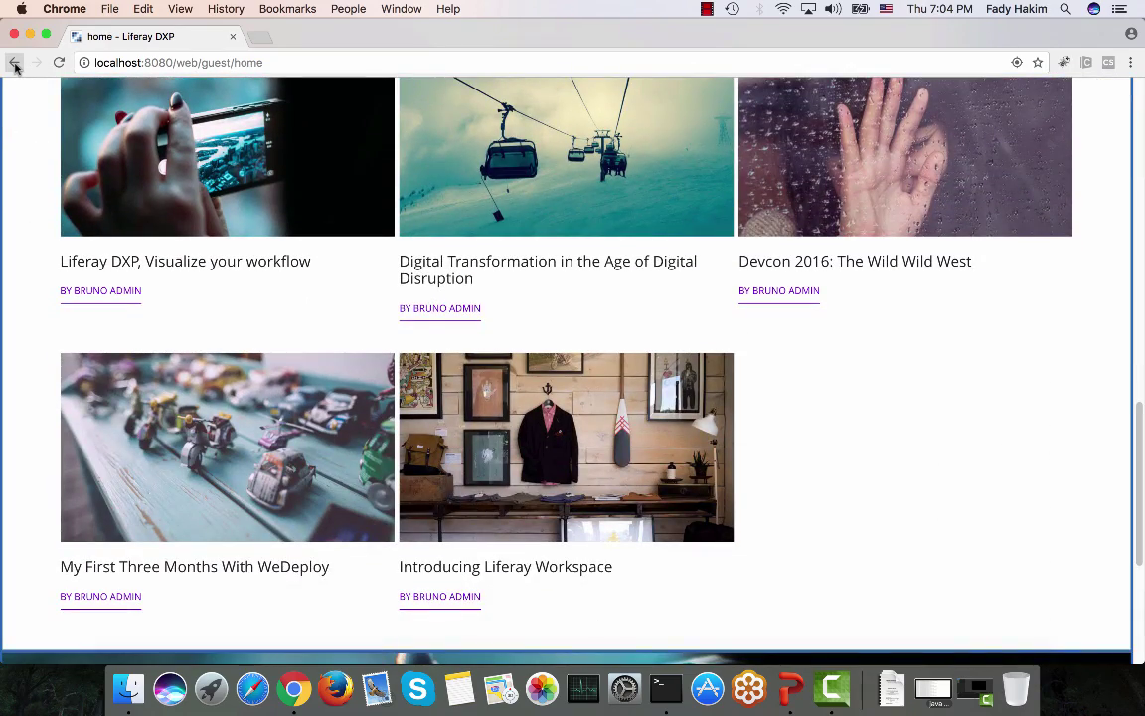
pyautogui.click(14, 62)
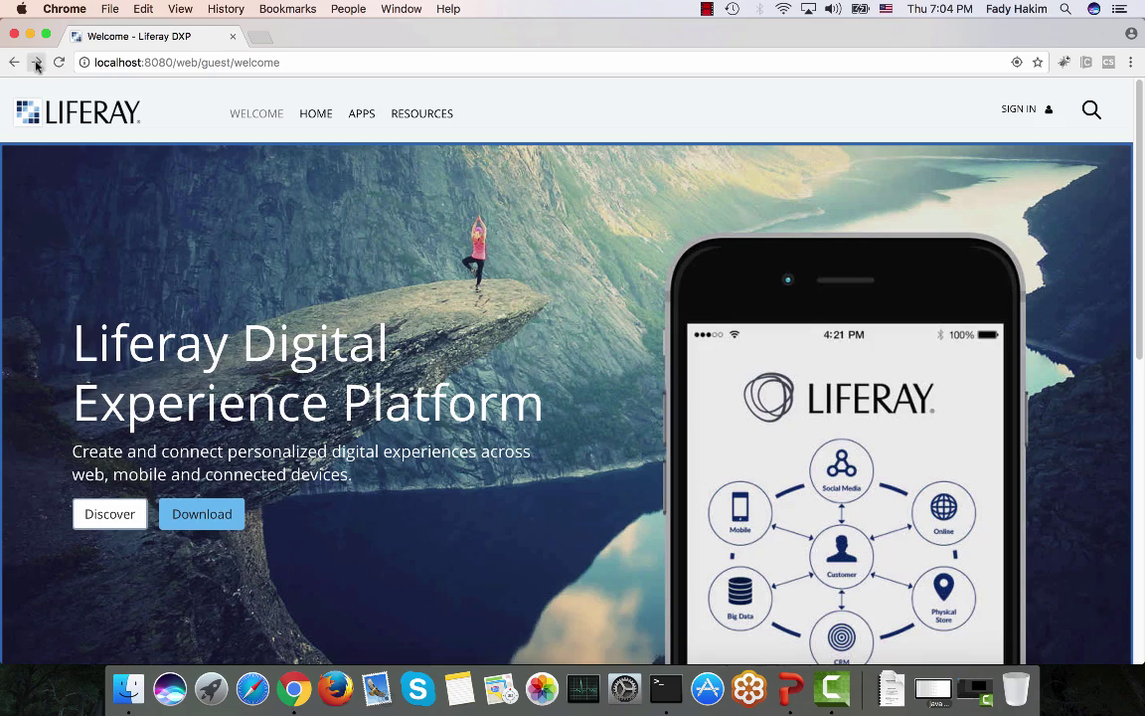
pyautogui.click(36, 63)
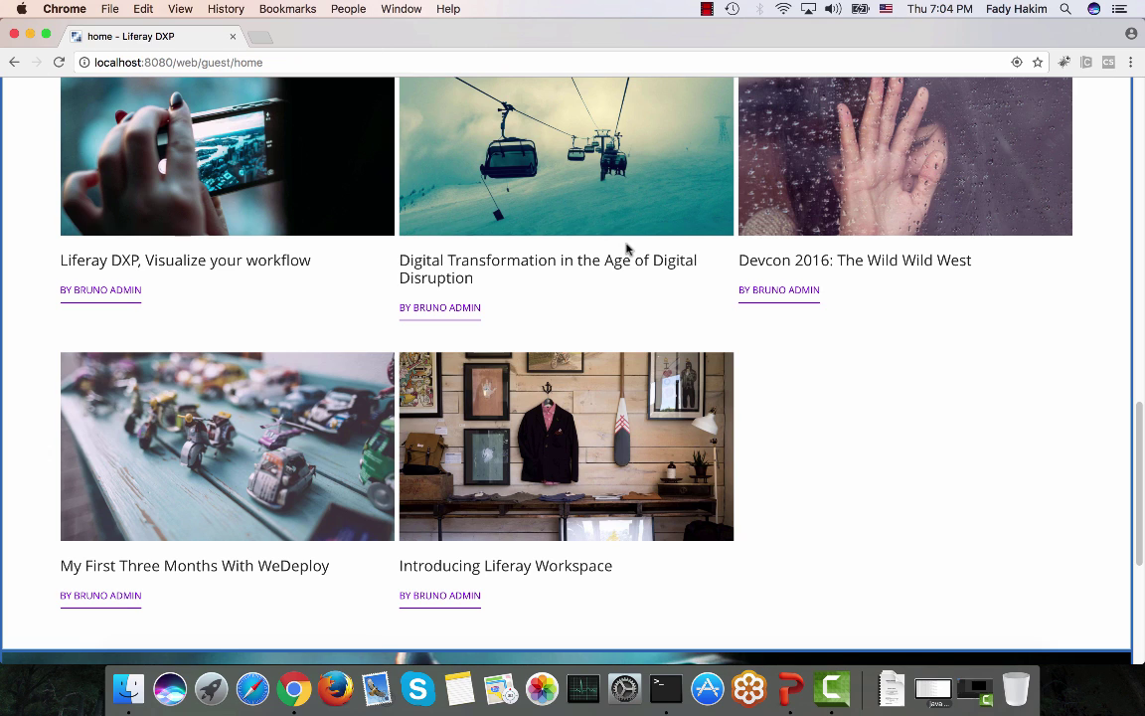
pyautogui.moveTo(1142, 563); pyautogui.dragTo(1137, 196)
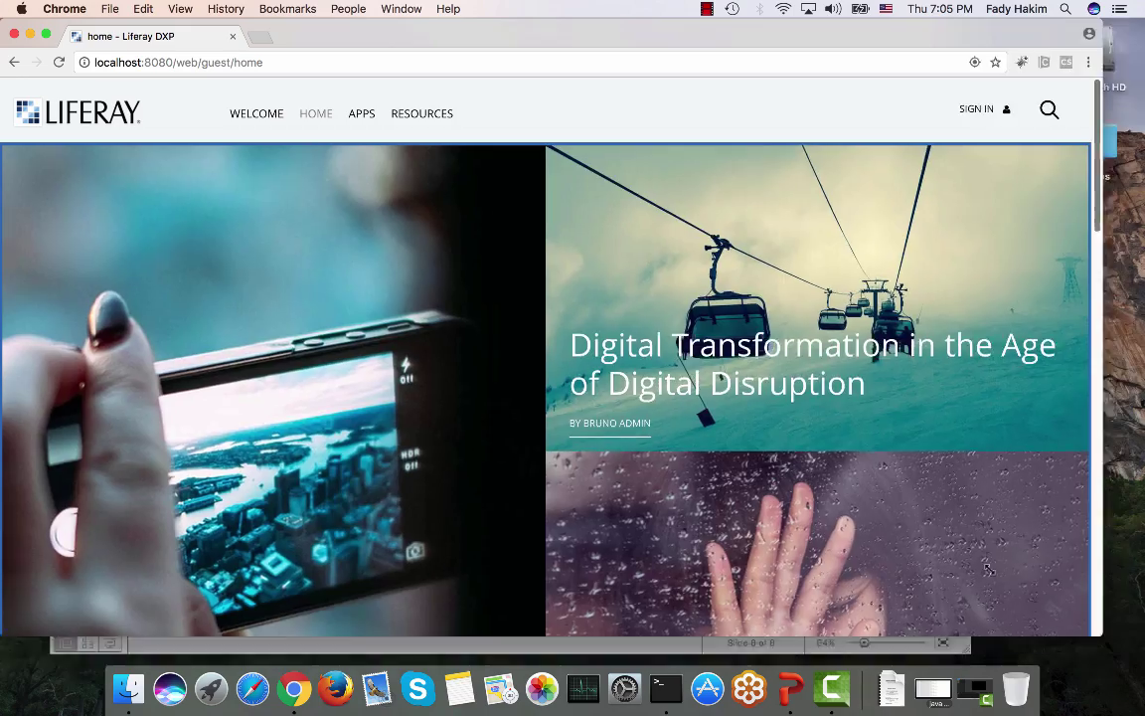
pyautogui.moveTo(989, 568); pyautogui.dragTo(312, 430)
pyautogui.moveTo(117, 31); pyautogui.dragTo(372, 74)
pyautogui.moveTo(444, 103); pyautogui.dragTo(509, 137)
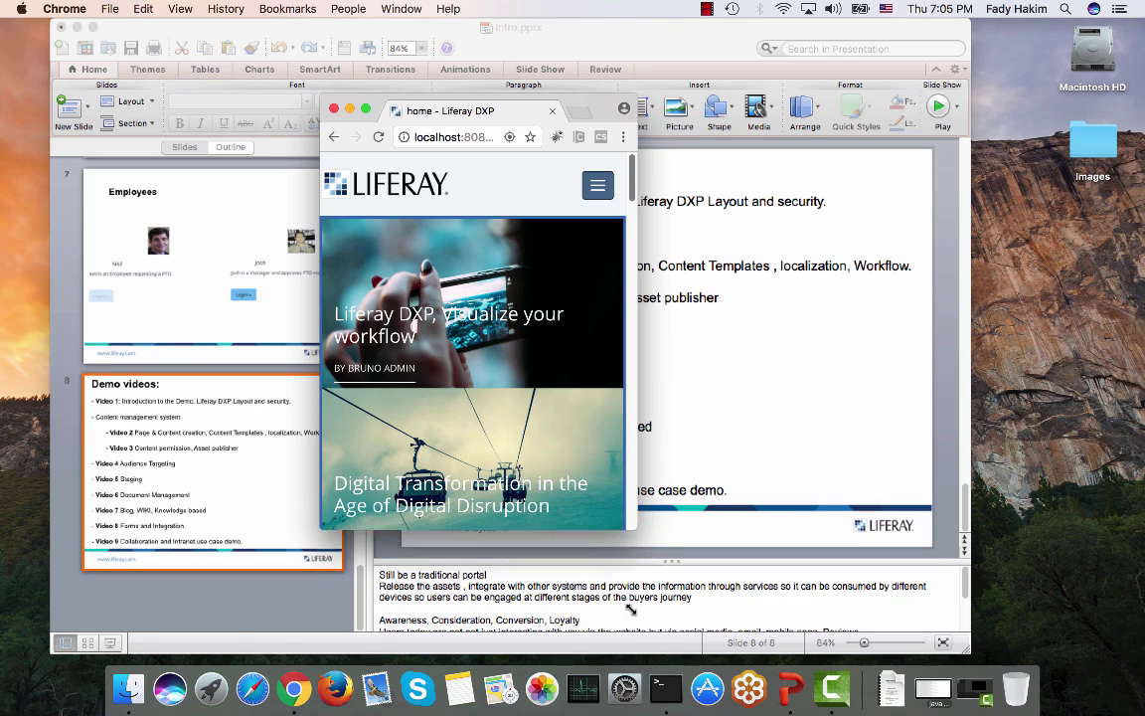
pyautogui.moveTo(634, 518); pyautogui.dragTo(631, 626)
pyautogui.scroll(-5, 589, 249)
pyautogui.scroll(-5, 584, 277)
pyautogui.scroll(15, 584, 277)
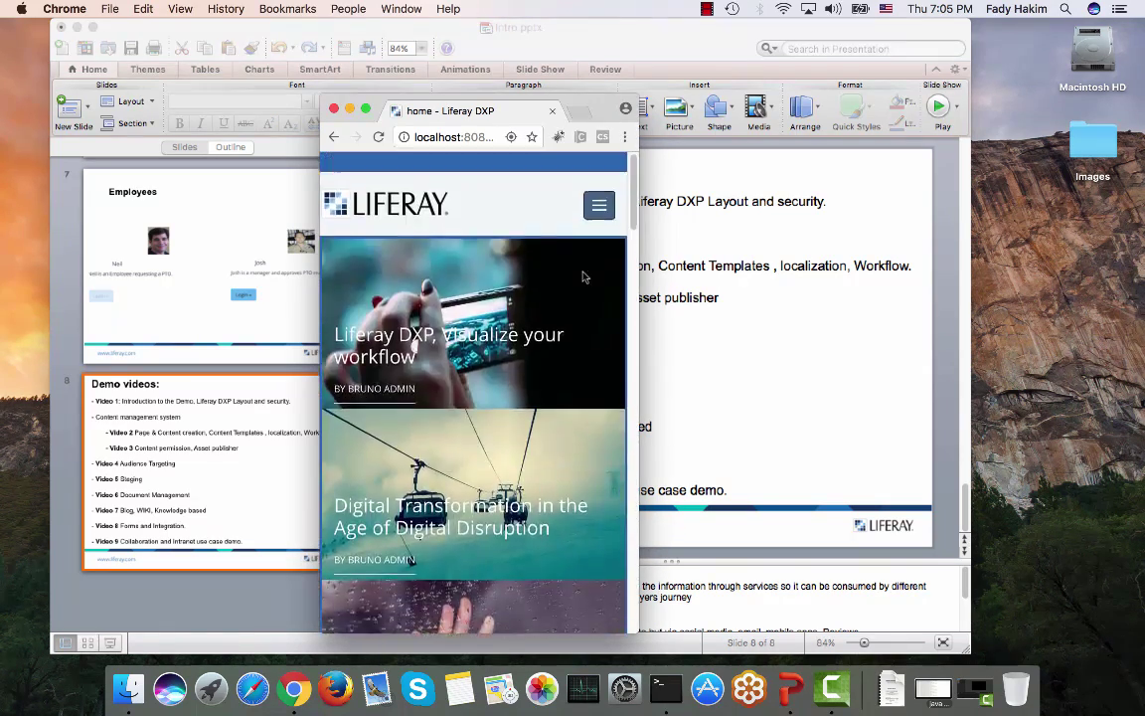
pyautogui.click(599, 184)
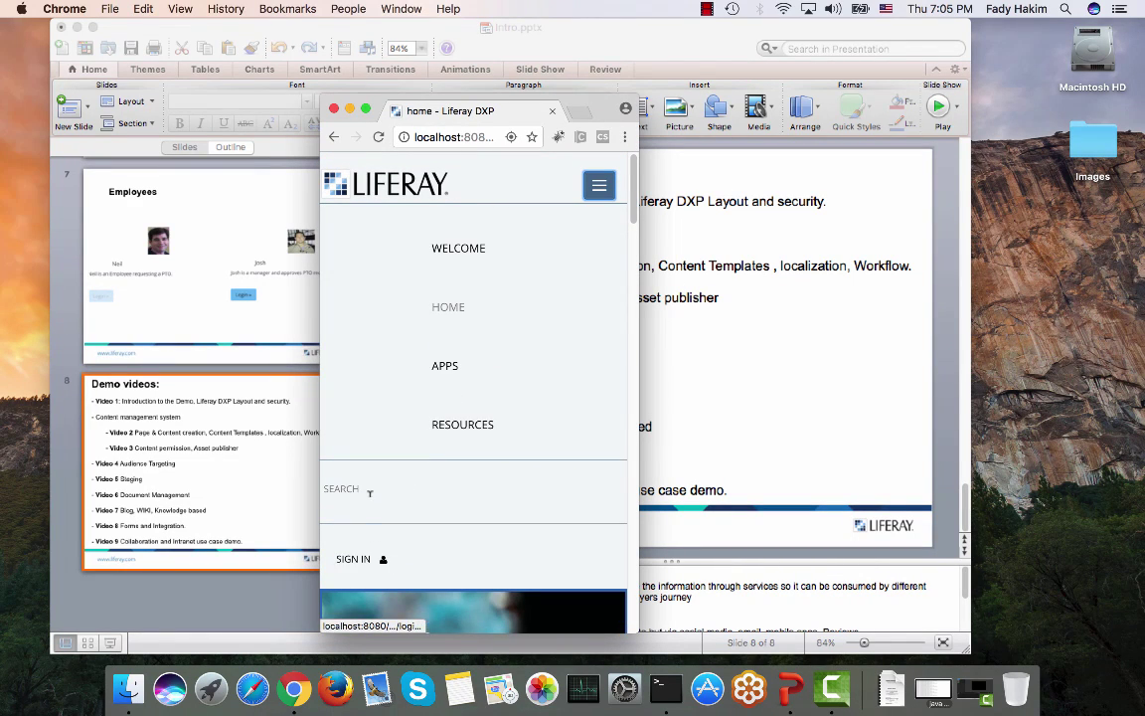
pyautogui.click(440, 248)
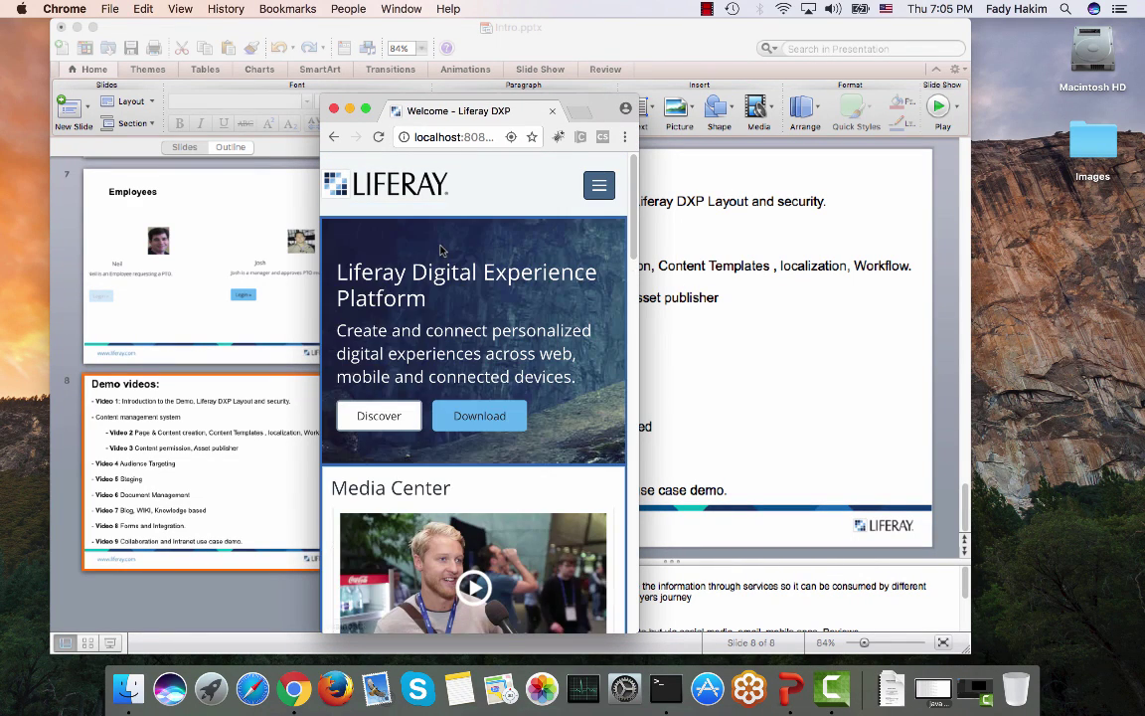
pyautogui.scroll(-15, 441, 249)
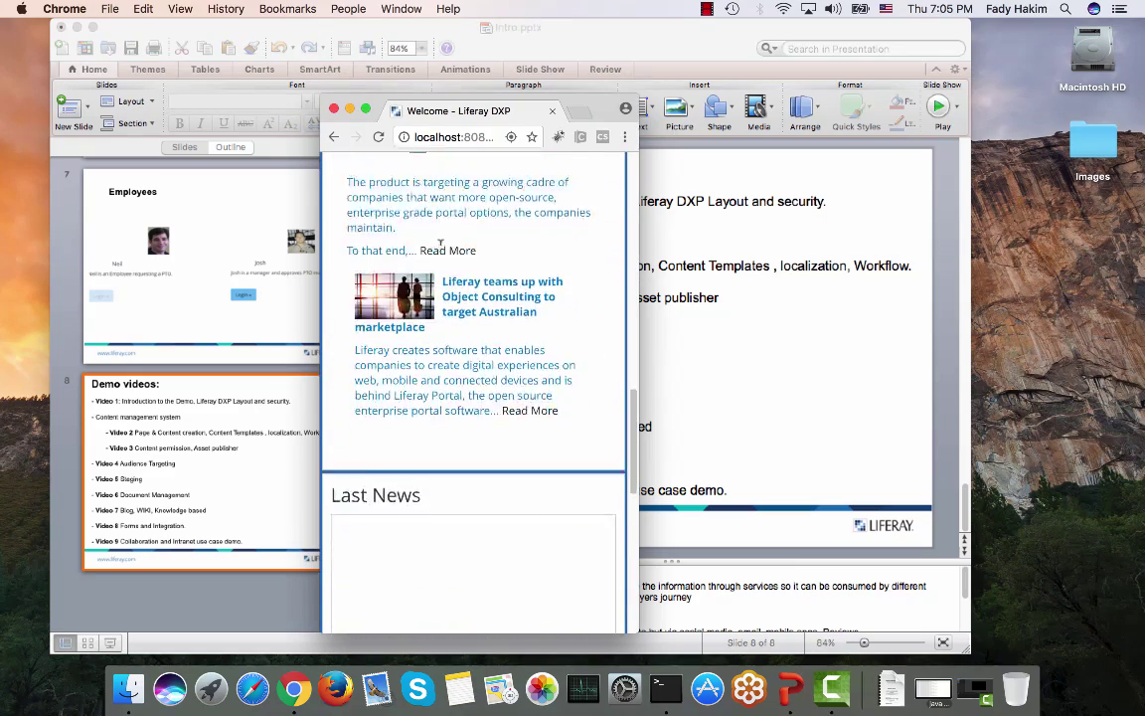
pyautogui.scroll(15, 439, 243)
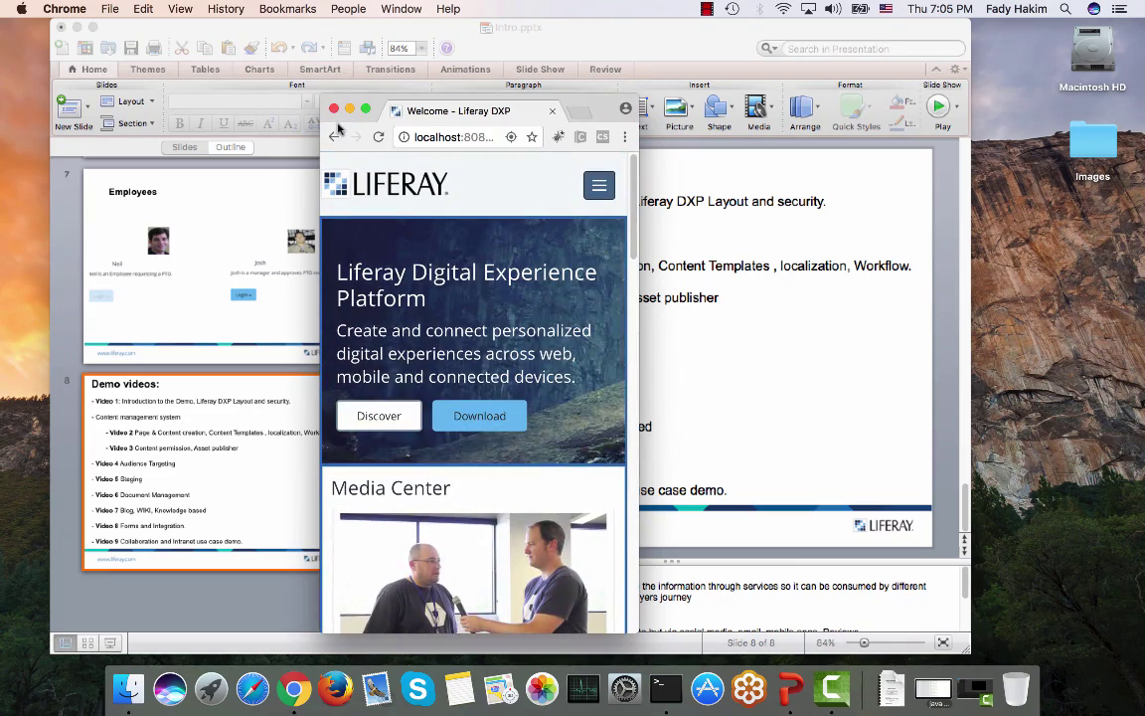
pyautogui.moveTo(320, 101); pyautogui.dragTo(68, 24)
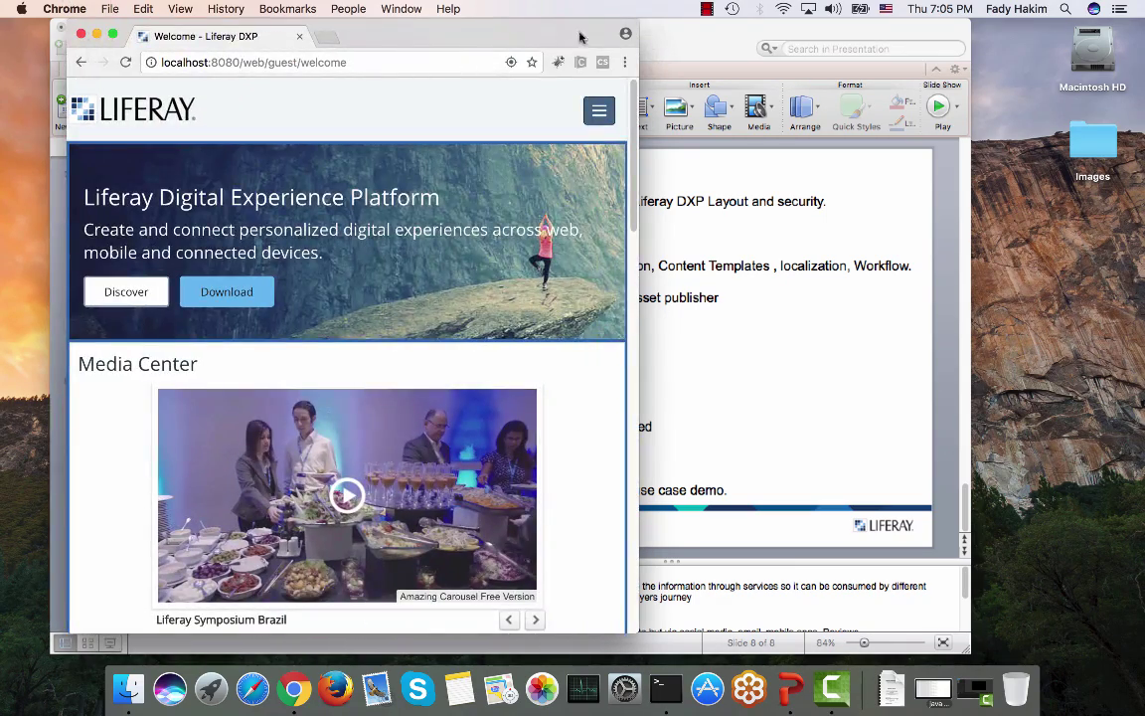
pyautogui.moveTo(636, 22); pyautogui.dragTo(1134, 22)
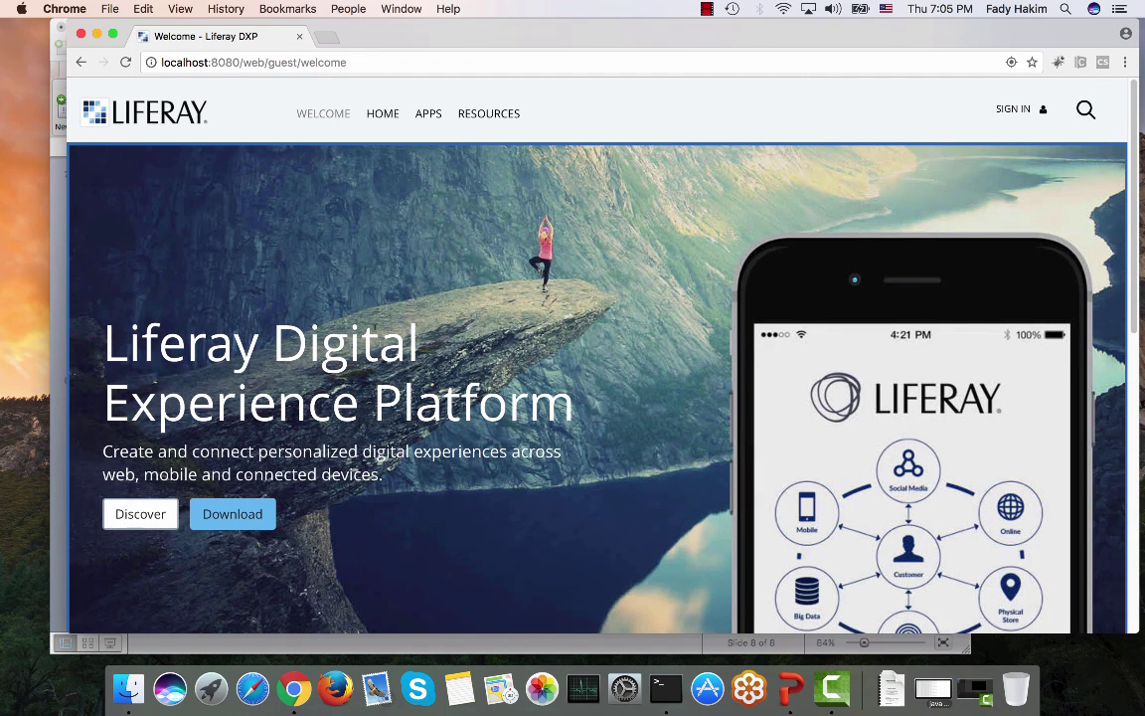
pyautogui.click(125, 62)
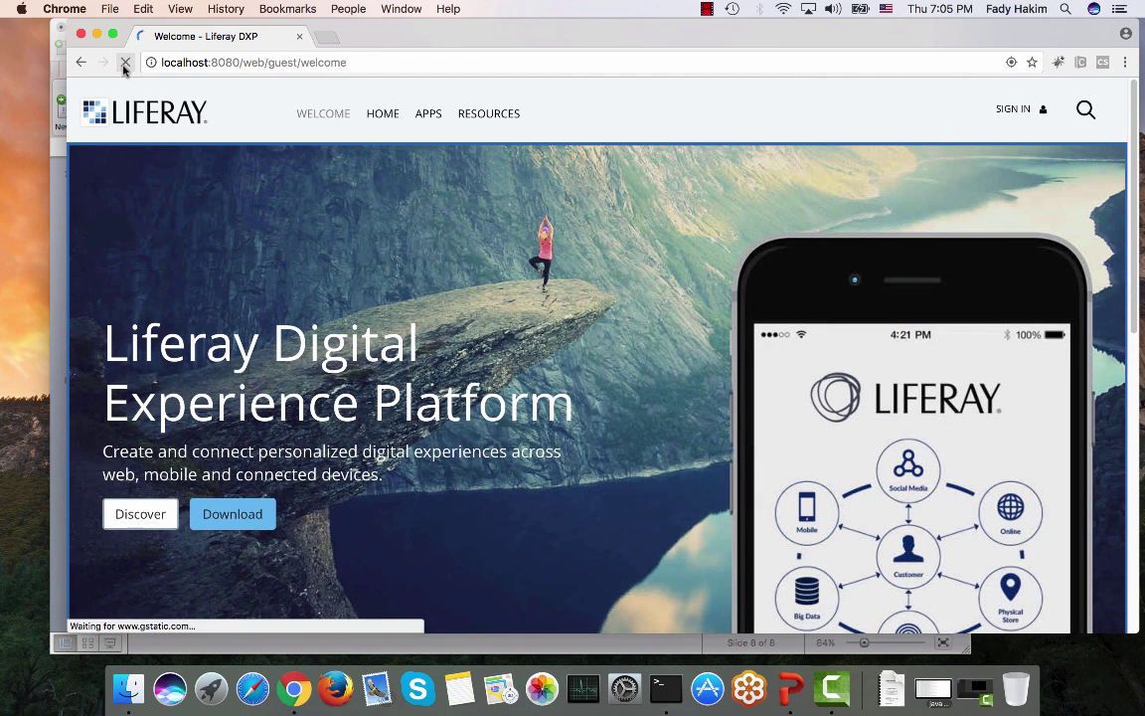
pyautogui.scroll(-5, 121, 215)
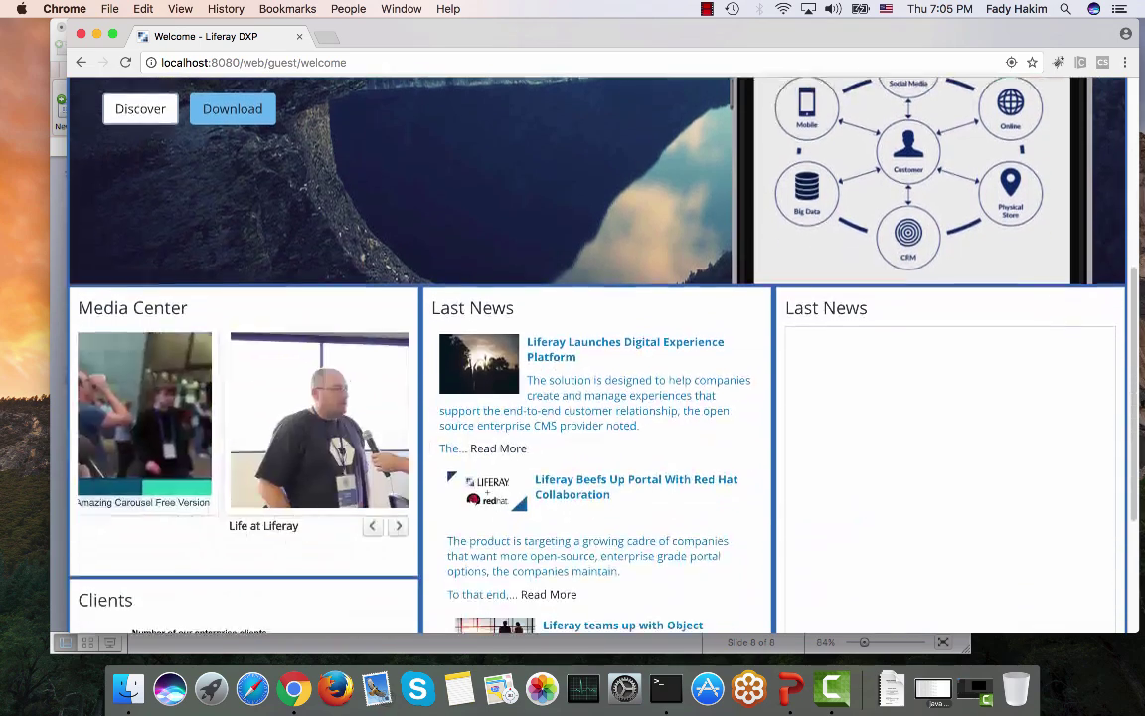
pyautogui.click(398, 533)
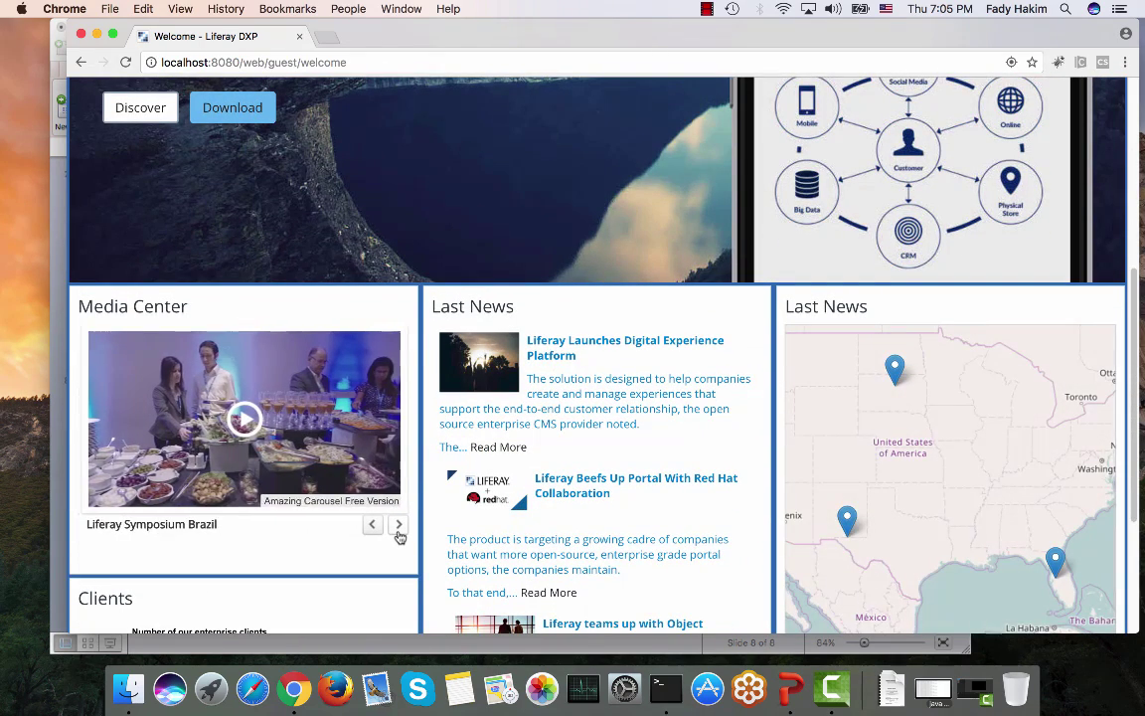
pyautogui.click(399, 534)
pyautogui.click(398, 534)
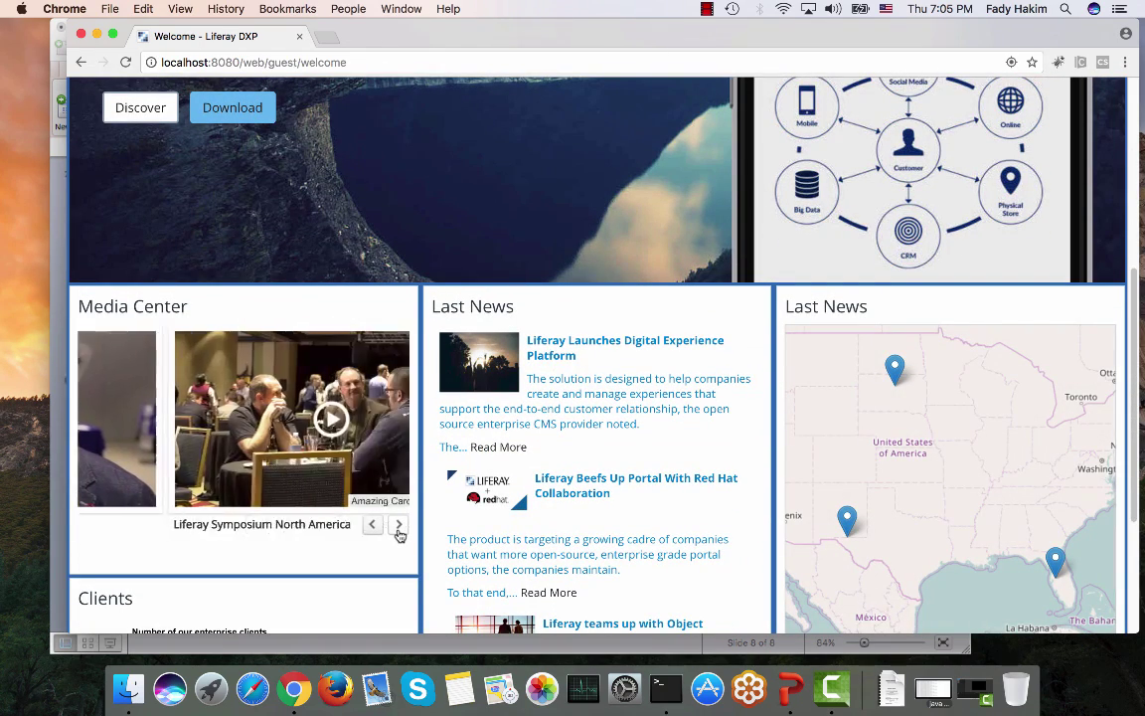
pyautogui.click(244, 420)
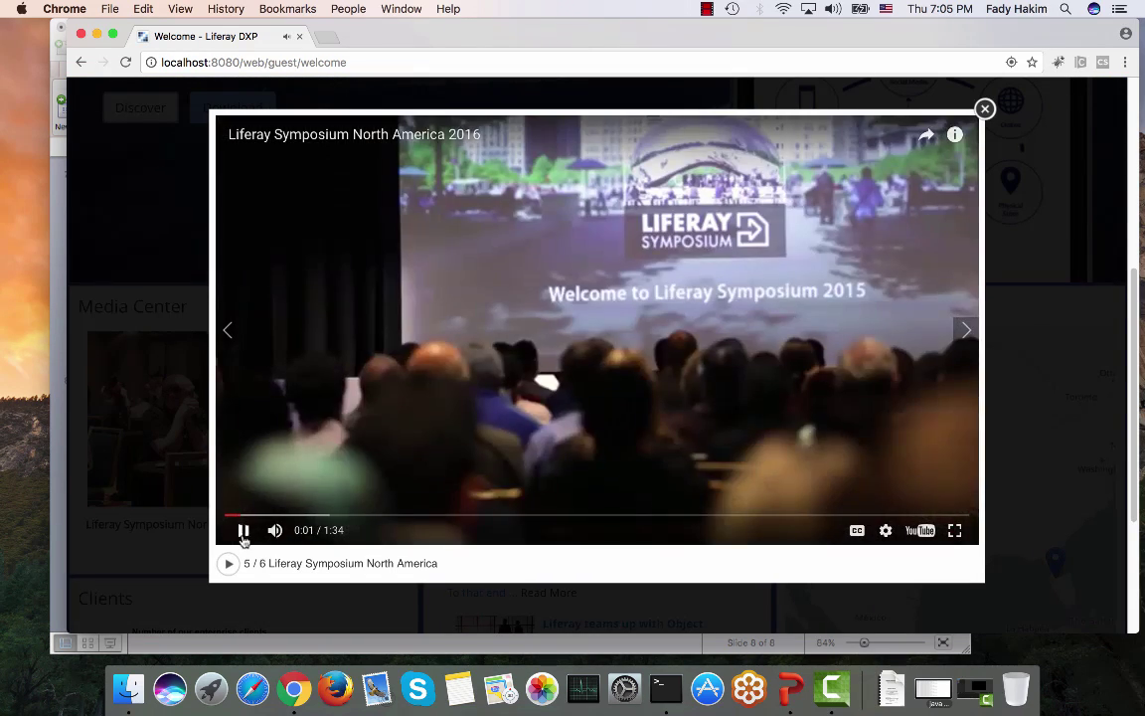
pyautogui.click(950, 179)
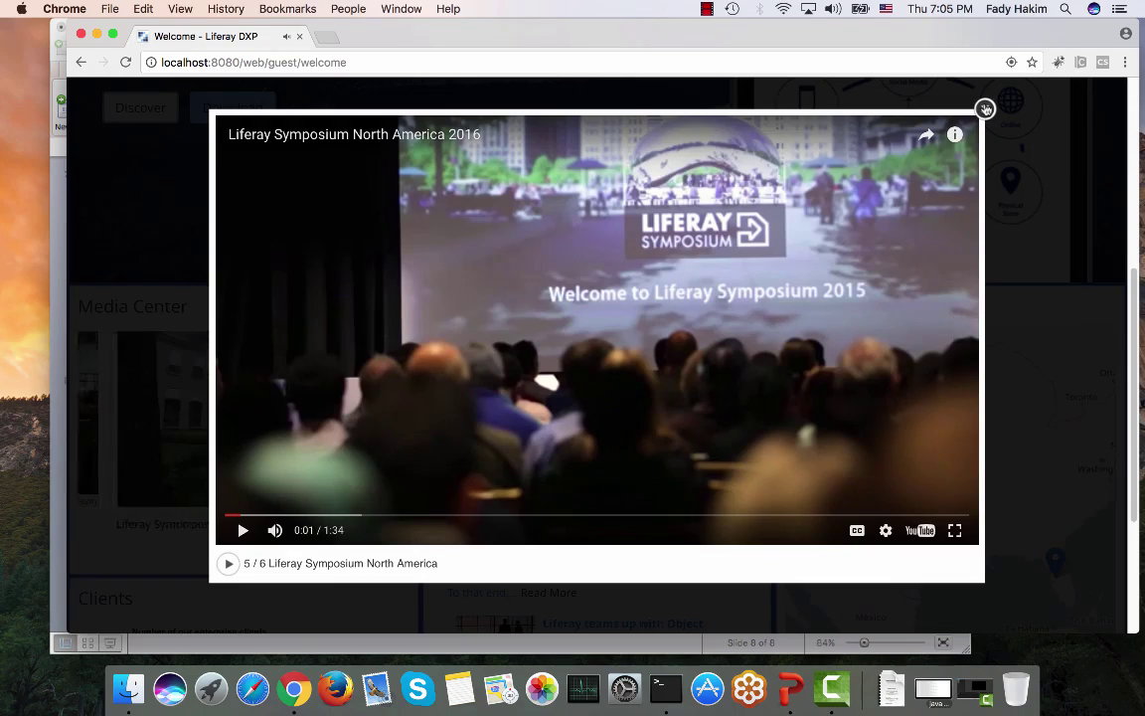
pyautogui.click(984, 108)
pyautogui.moveTo(1087, 607); pyautogui.dragTo(379, 561)
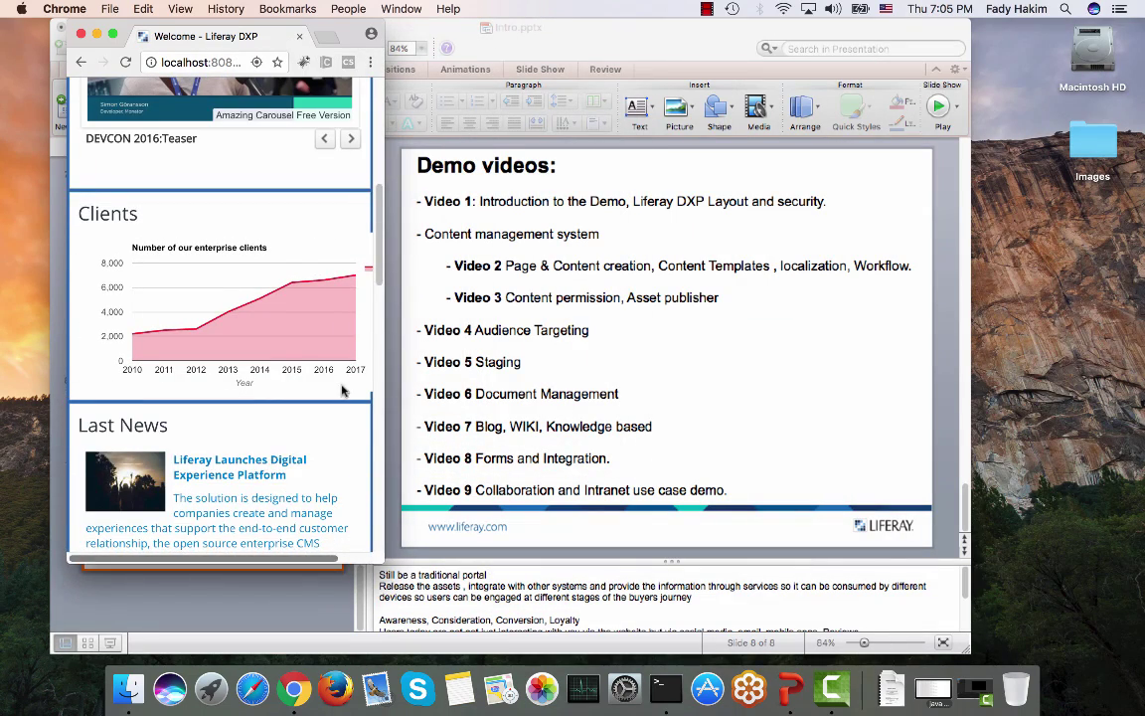
pyautogui.scroll(5, 345, 401)
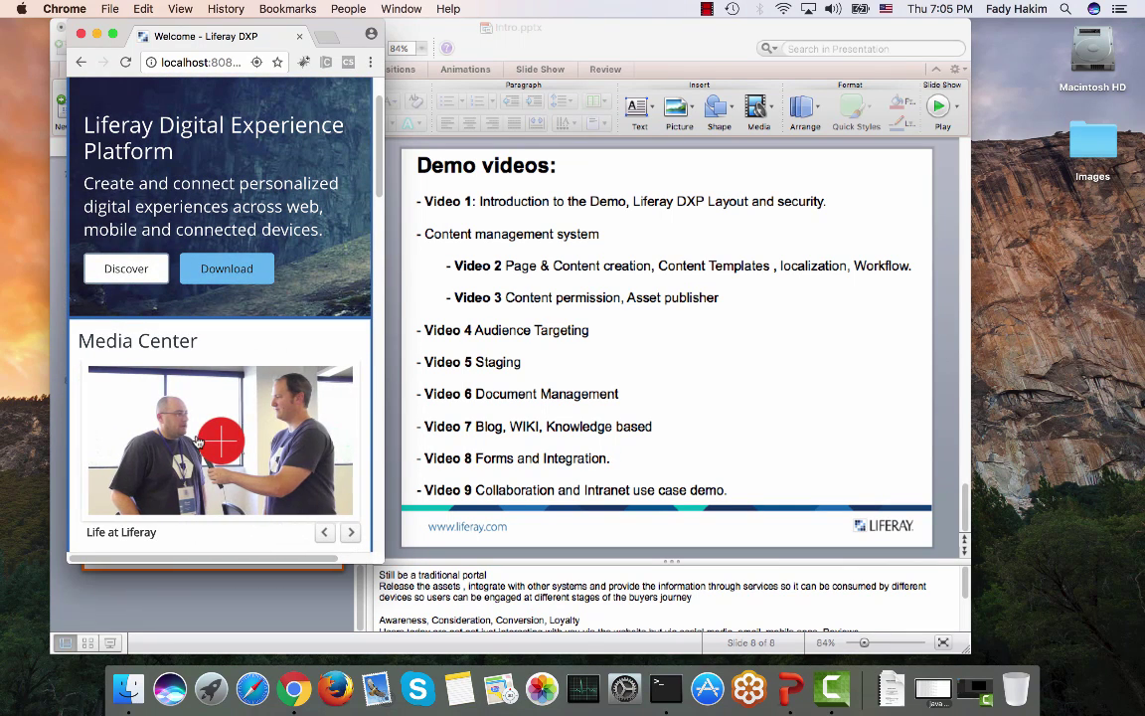
pyautogui.click(217, 441)
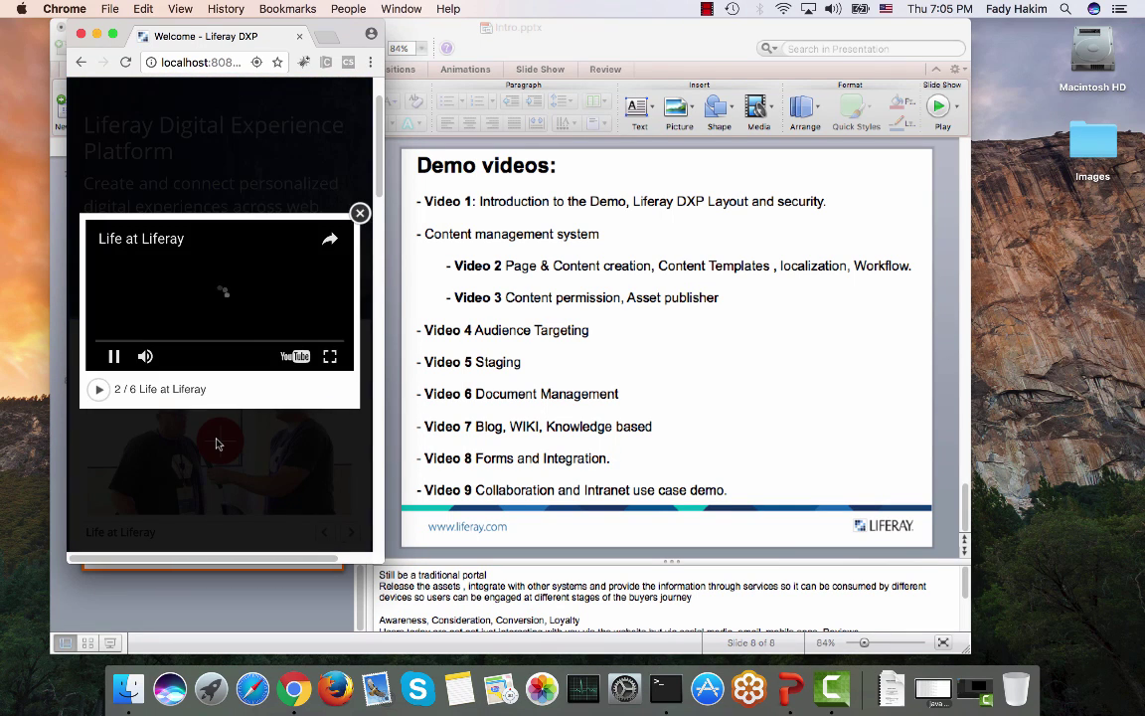
pyautogui.click(101, 391)
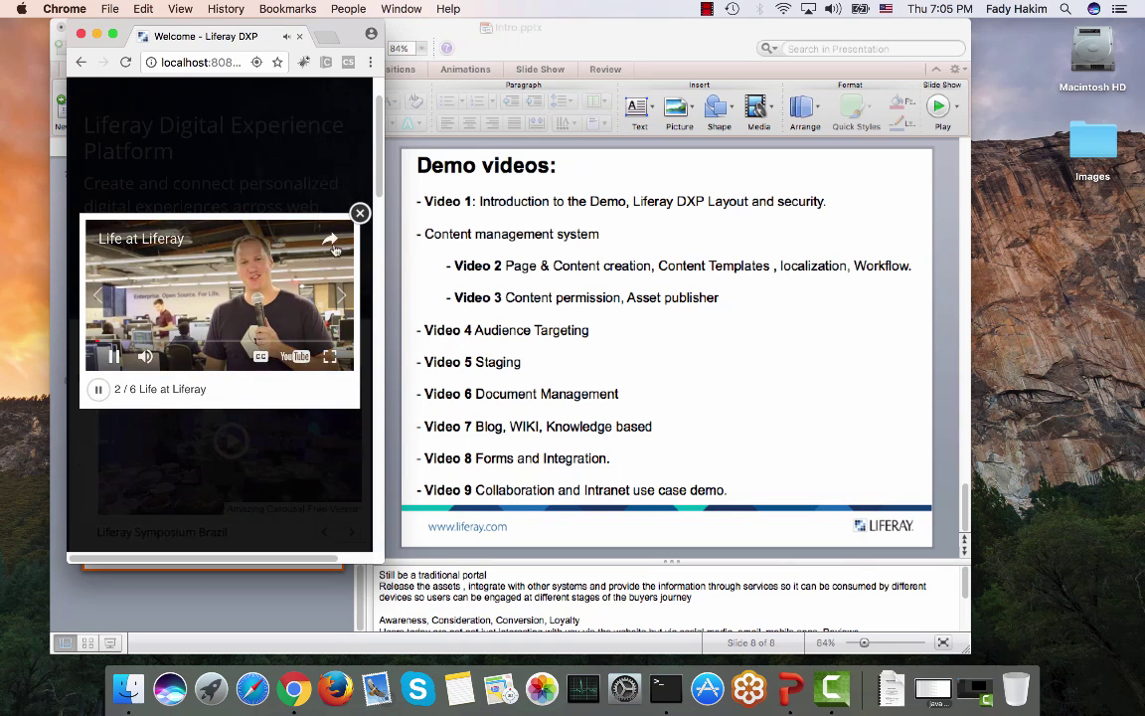
pyautogui.click(361, 213)
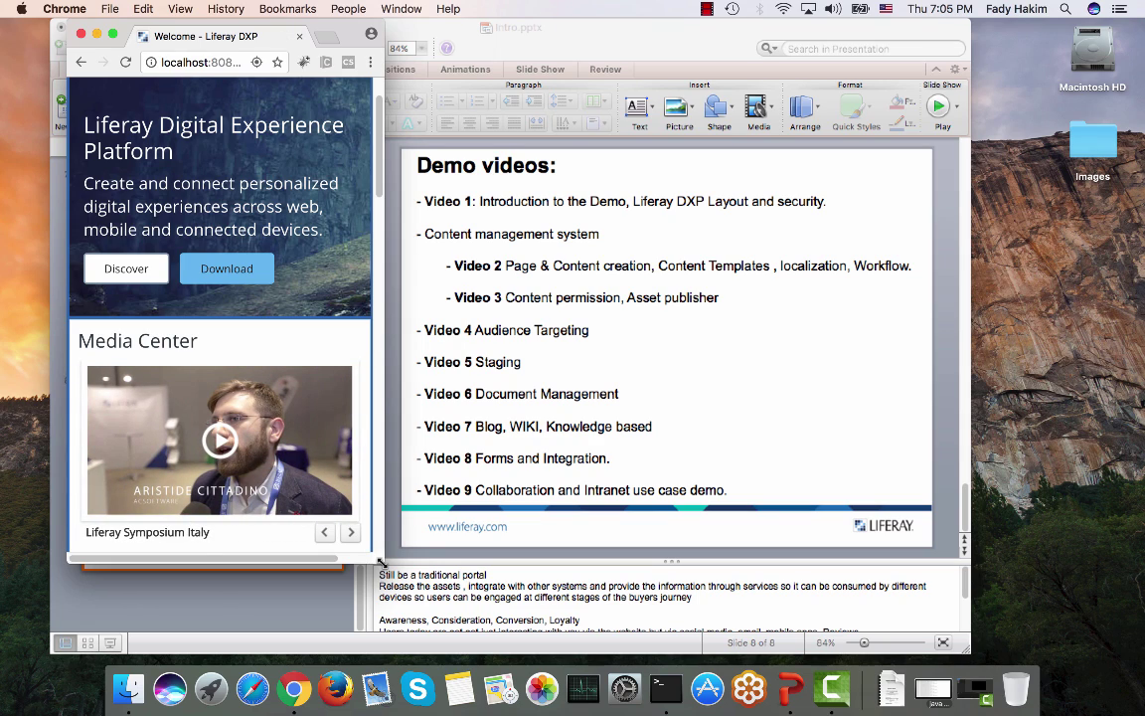
pyautogui.moveTo(381, 563); pyautogui.dragTo(1121, 620)
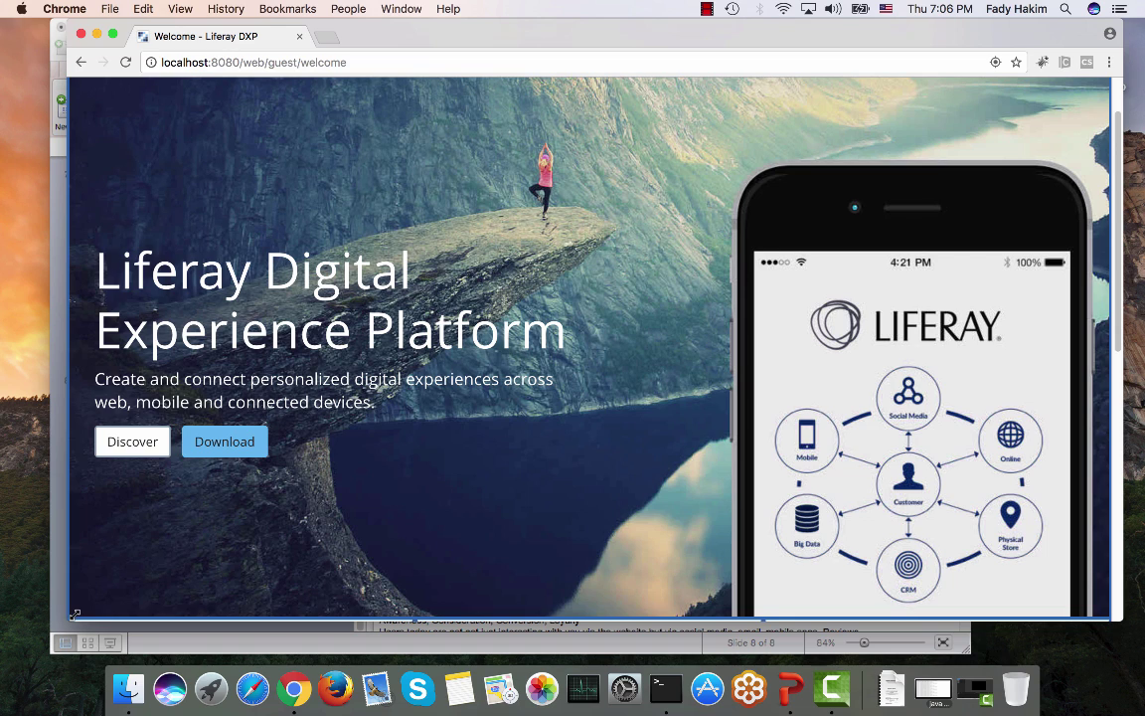
# Step: Stretch the browser window to fill the screen from the left edge down to the dock
pyautogui.moveTo(71, 614); pyautogui.dragTo(8, 660)
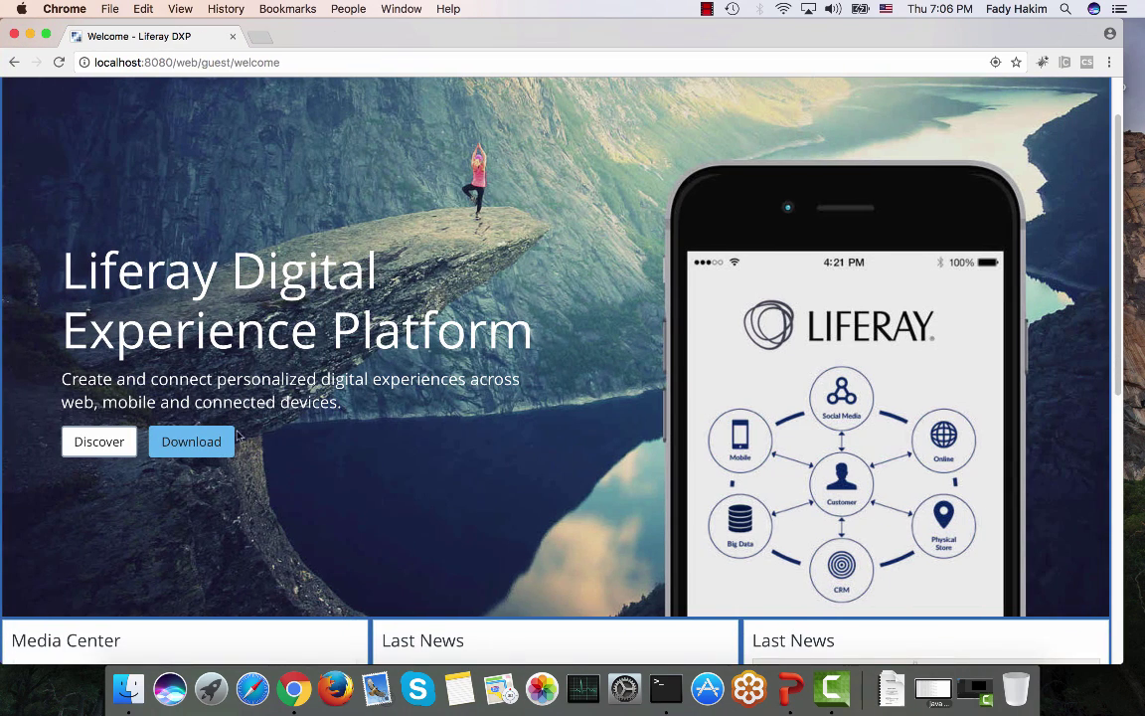
pyautogui.scroll(3, 255, 380)
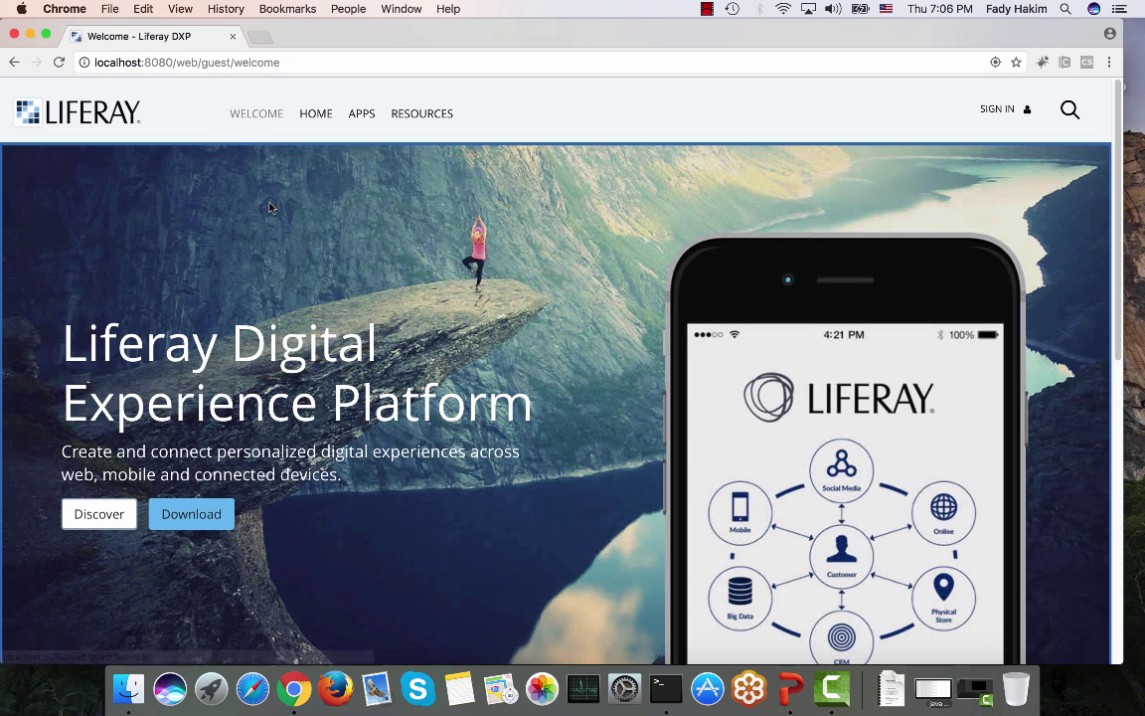
pyautogui.scroll(-1, 271, 207)
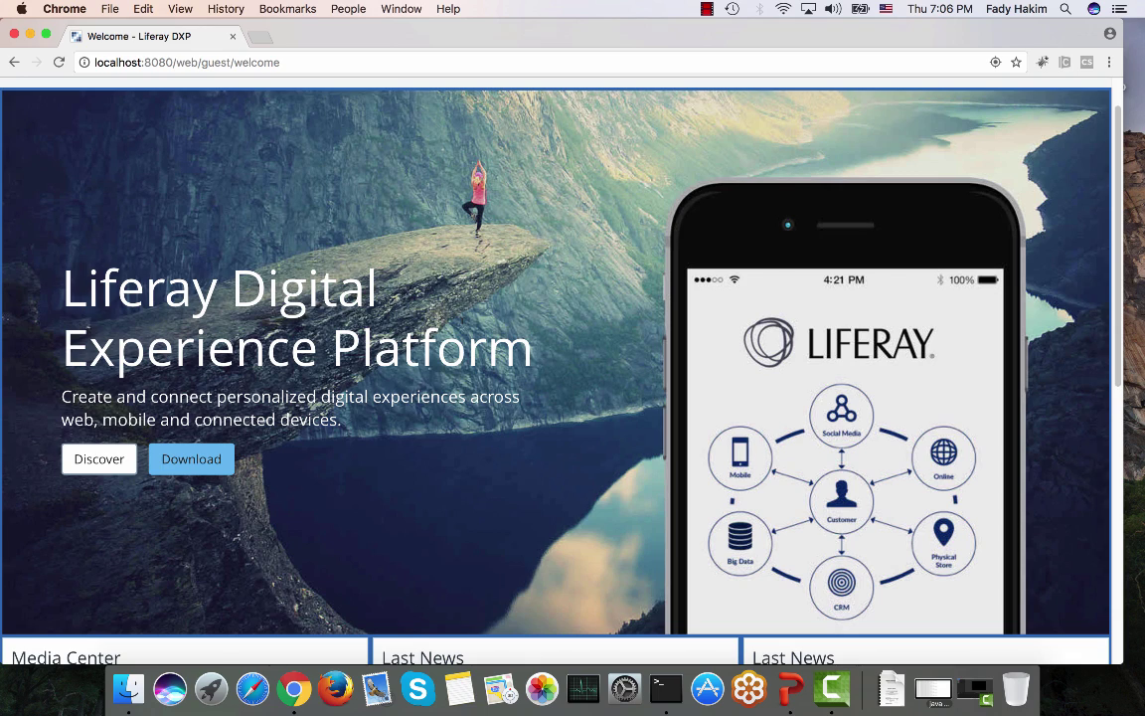
# Step: Step the Media Center carousel to Life at Liferay and back to DEVCON 2016:Teaser
pyautogui.scroll(-5, 557, 368)
pyautogui.scroll(-1, 462, 328)
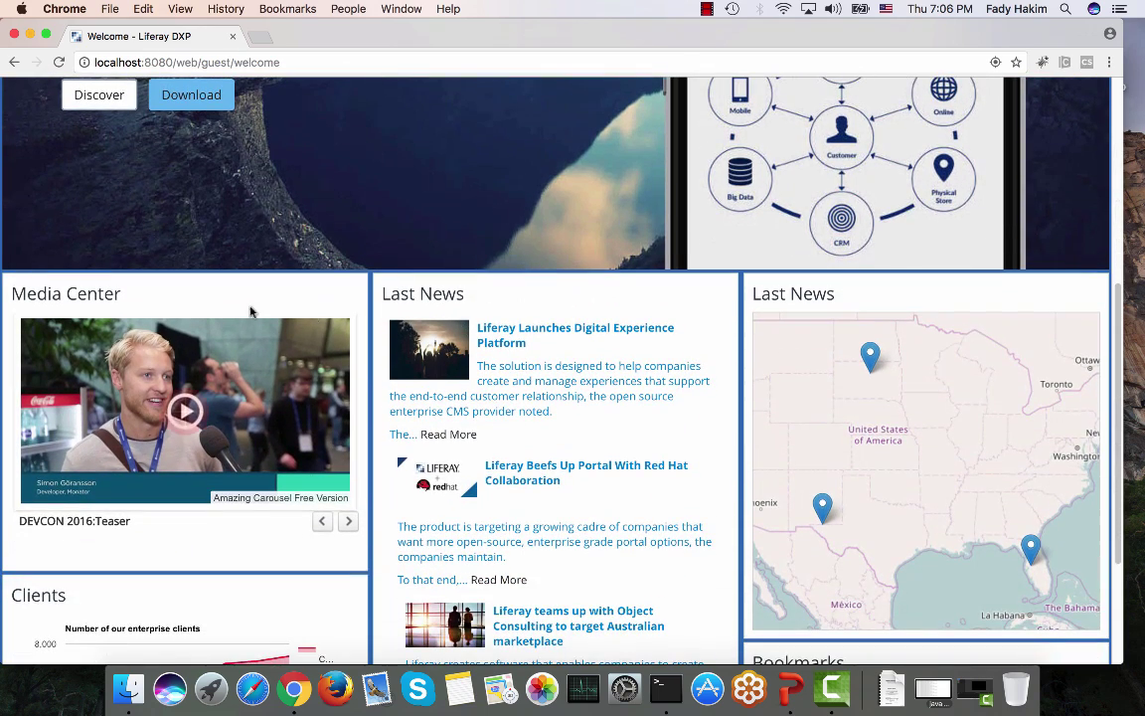
pyautogui.click(349, 524)
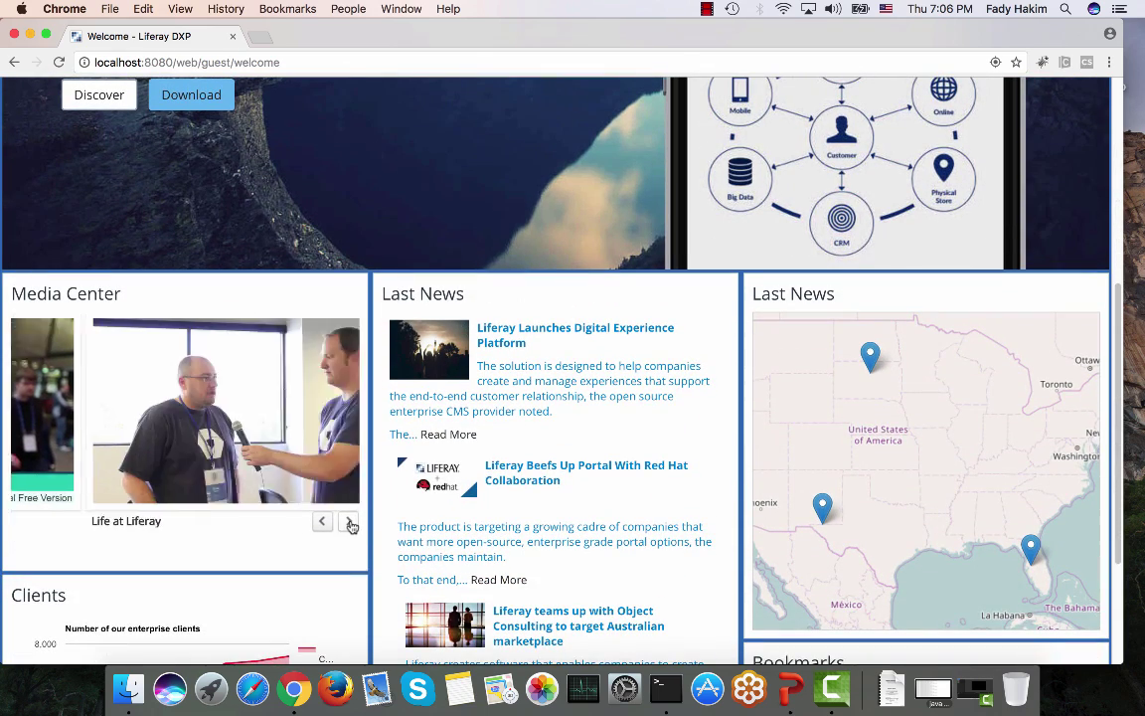
pyautogui.click(319, 524)
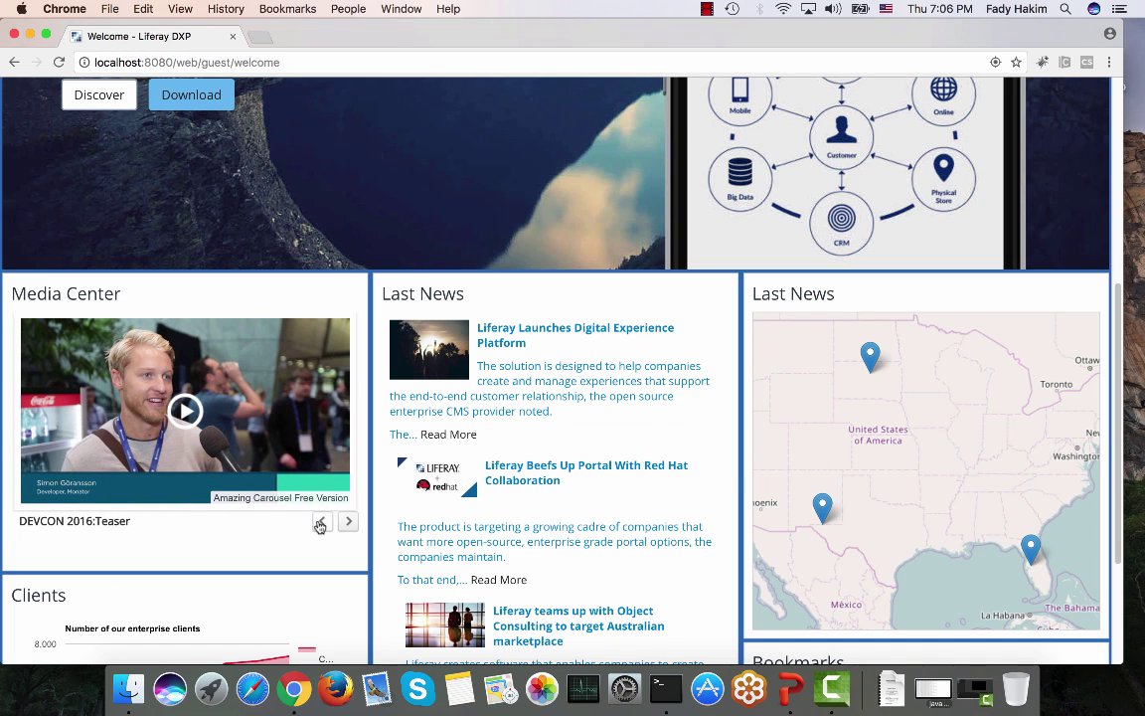
pyautogui.scroll(-3, 319, 524)
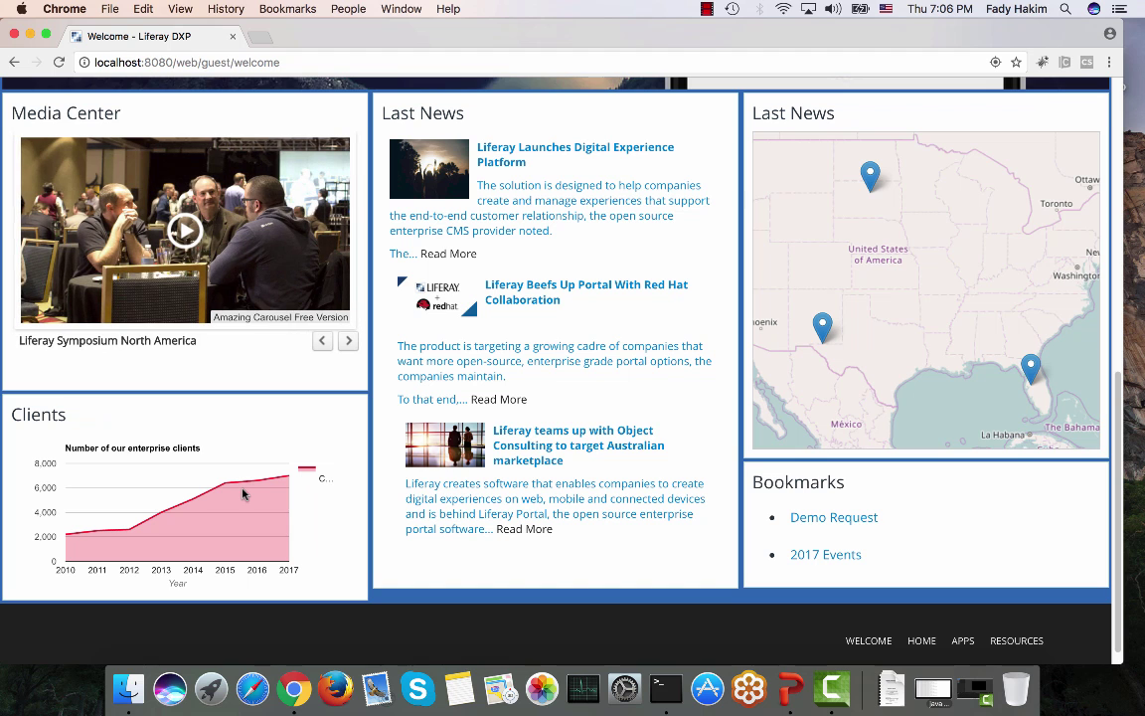
pyautogui.scroll(3, 448, 397)
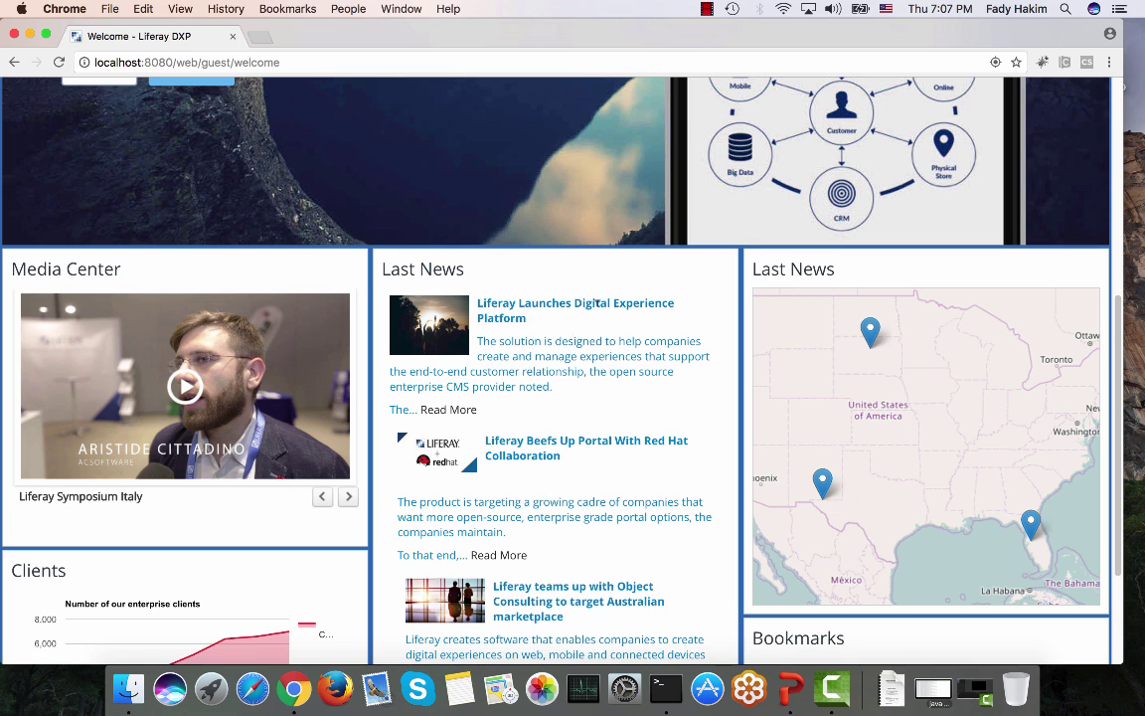
# Step: Open the full Digital Experience Platform launch article from Last News and scroll through it
pyautogui.scroll(-3, 495, 430)
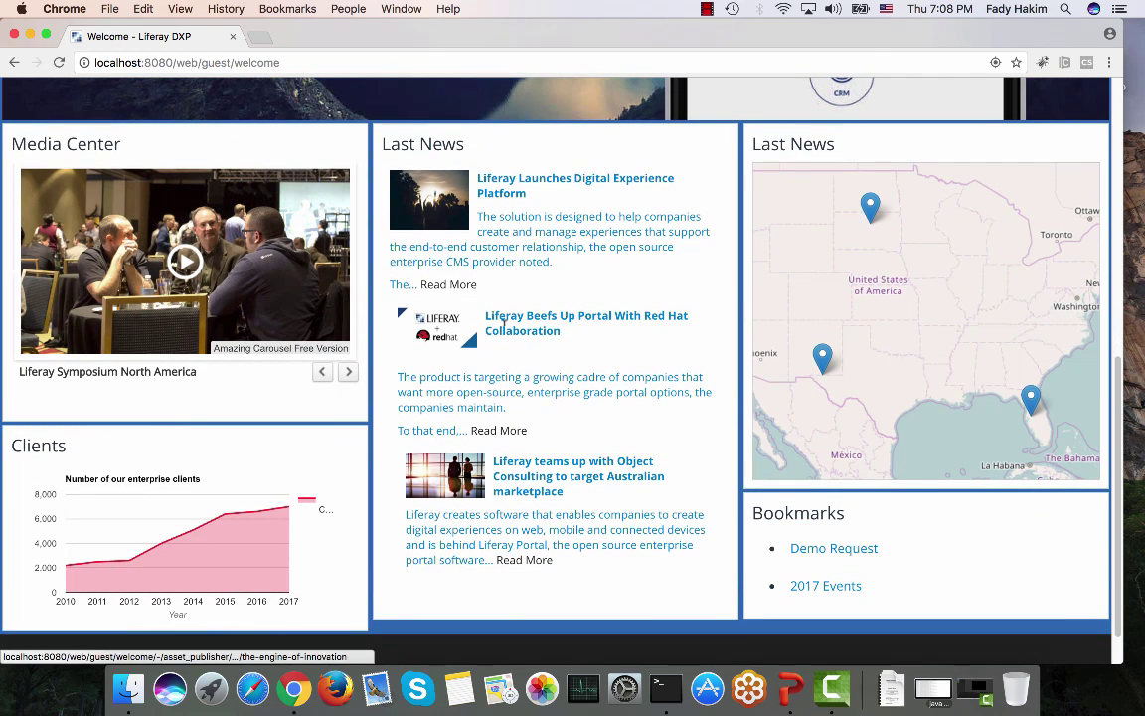
pyautogui.tripleClick(502, 334)
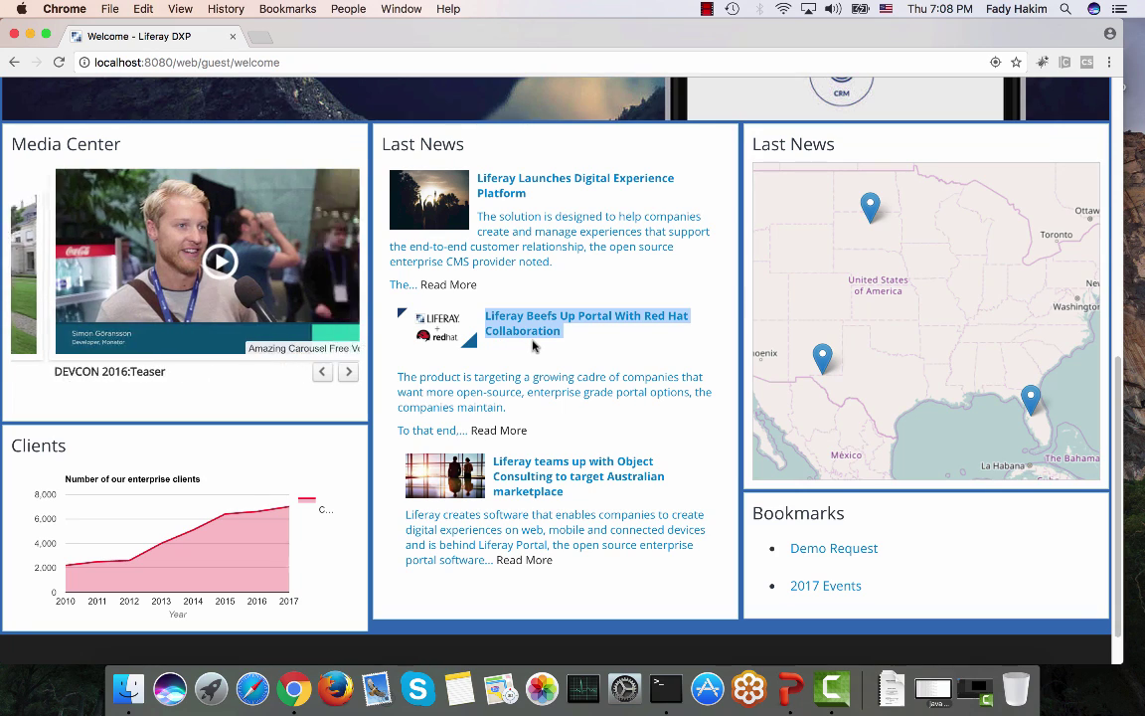
pyautogui.click(463, 288)
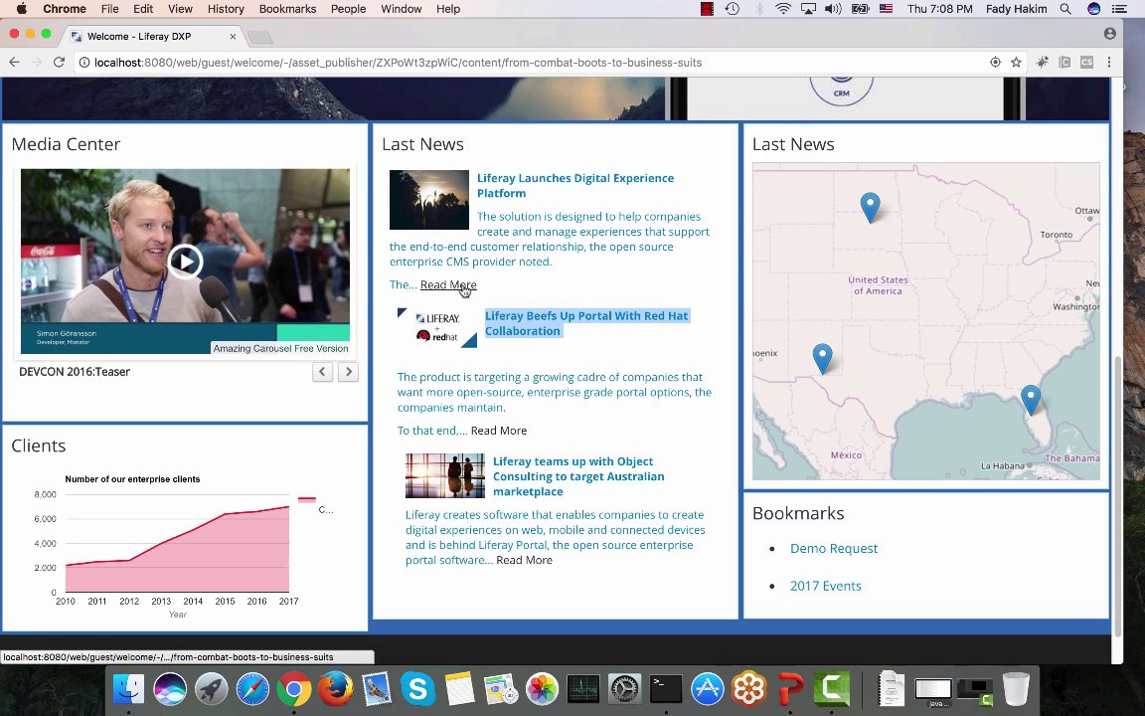
pyautogui.scroll(-10, 462, 283)
pyautogui.scroll(-2, 463, 278)
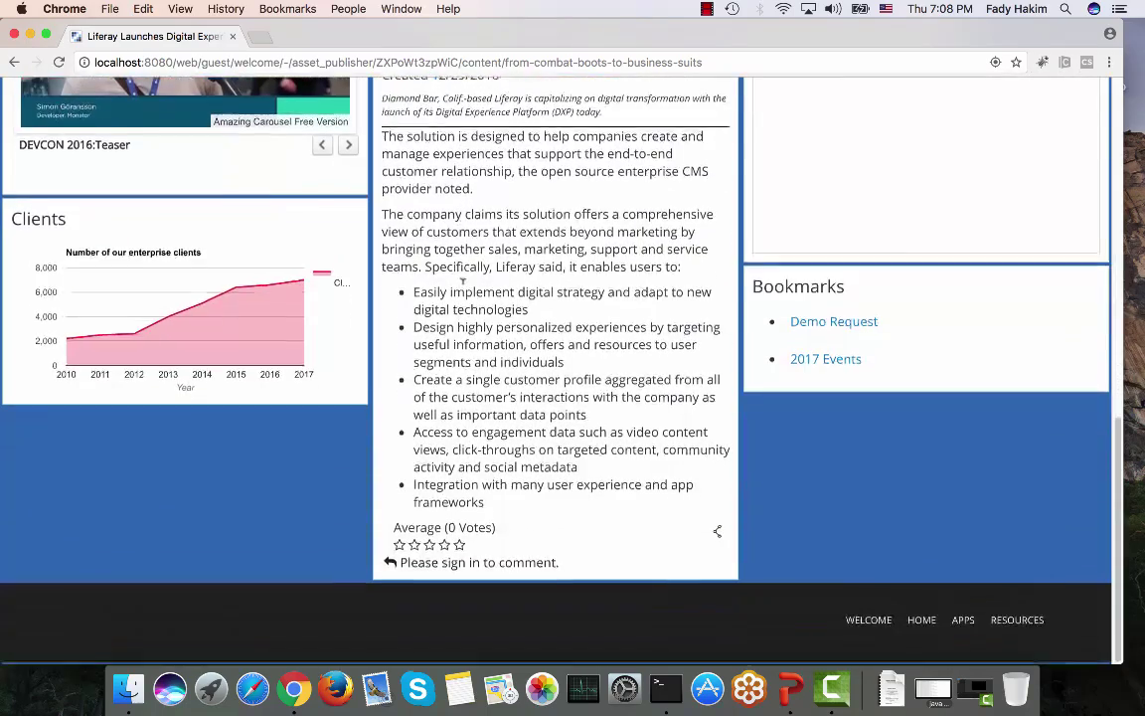
pyautogui.scroll(5, 434, 353)
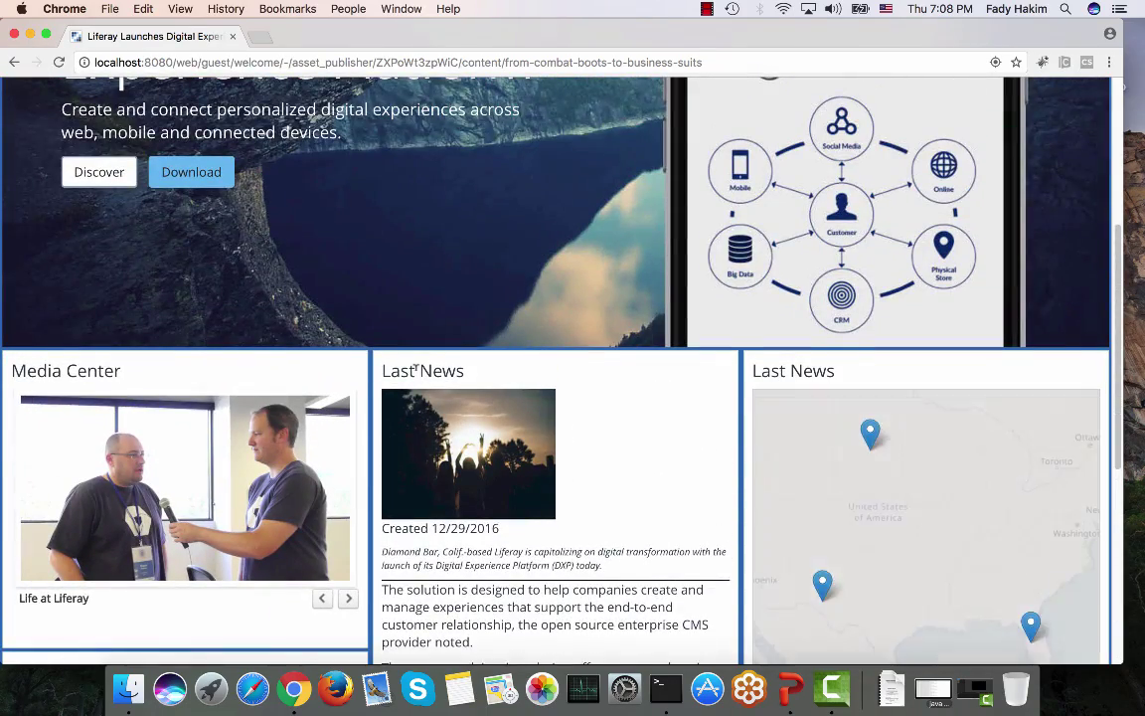
pyautogui.scroll(-2, 408, 358)
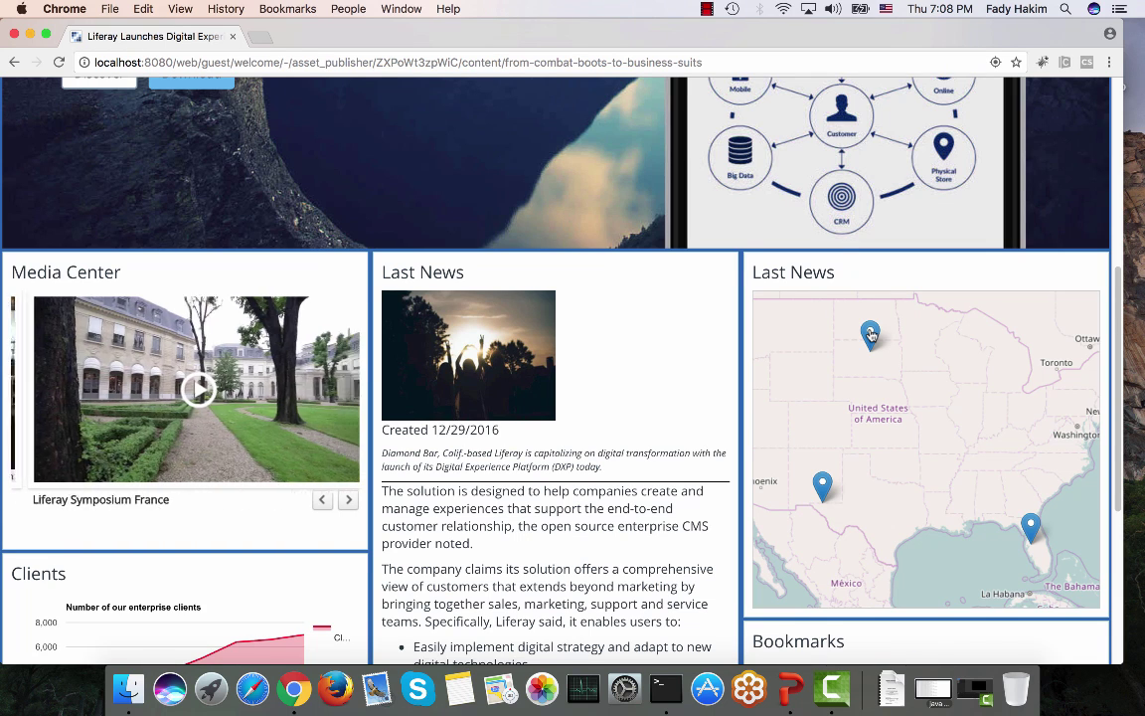
# Step: Open the Red Hat collaboration article from its pin on the news map
pyautogui.click(871, 336)
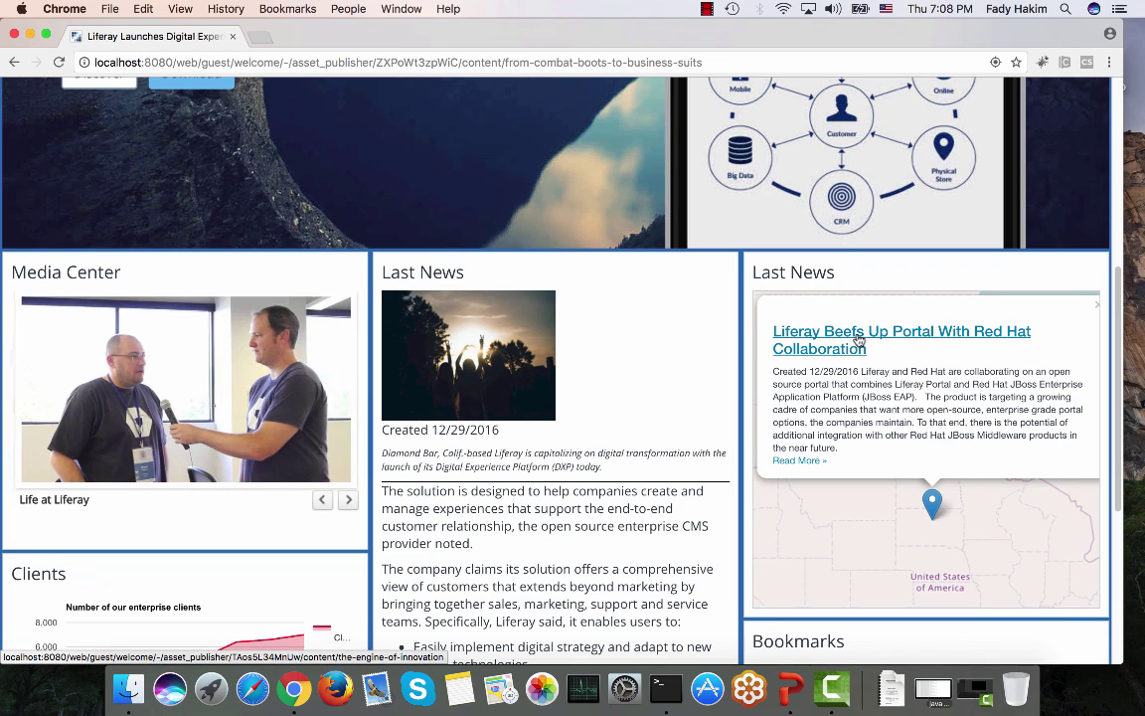
pyautogui.click(858, 343)
pyautogui.scroll(-10, 858, 339)
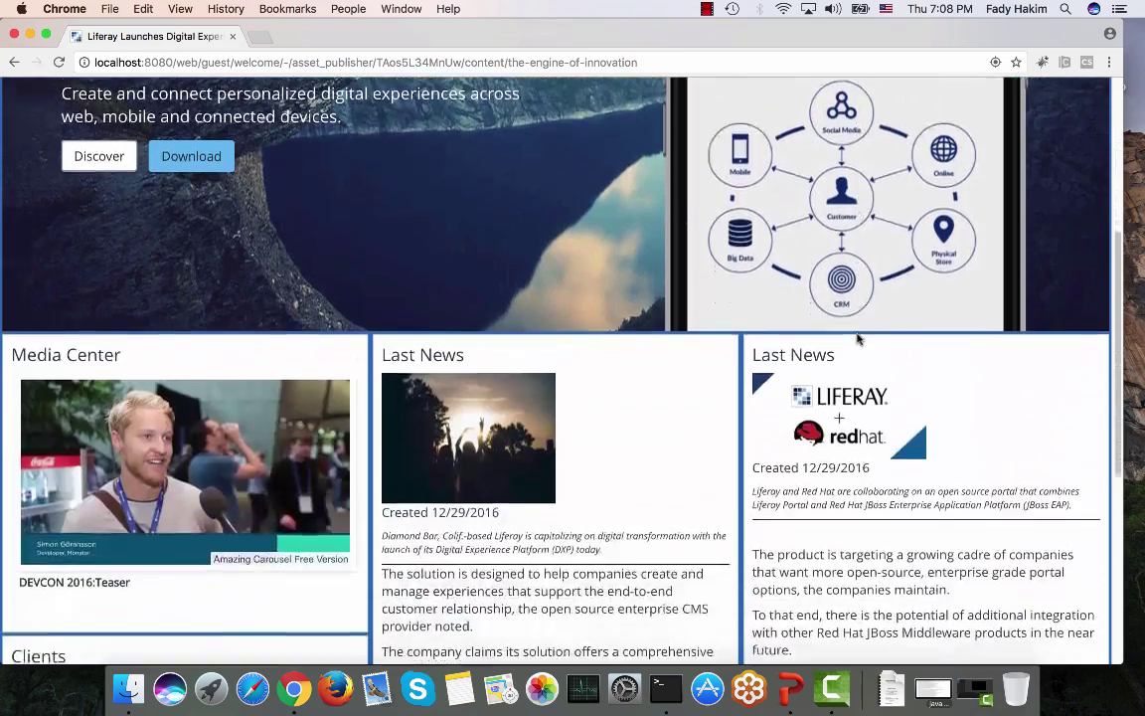
pyautogui.scroll(-2, 858, 339)
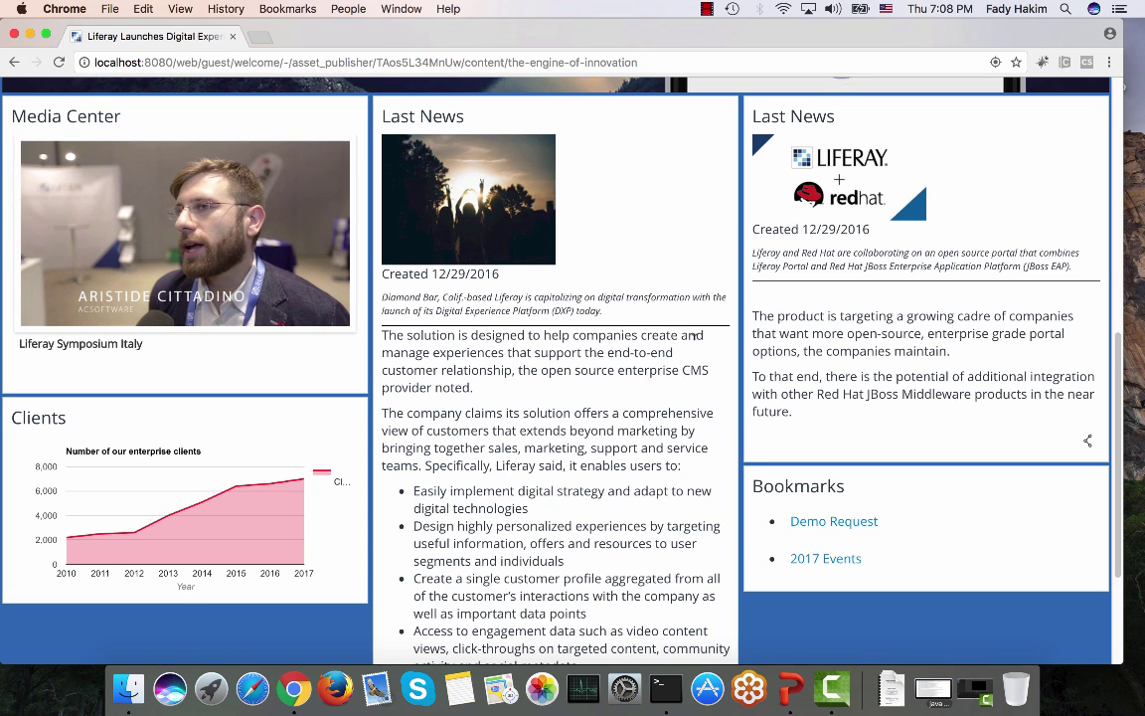
pyautogui.scroll(15, 695, 336)
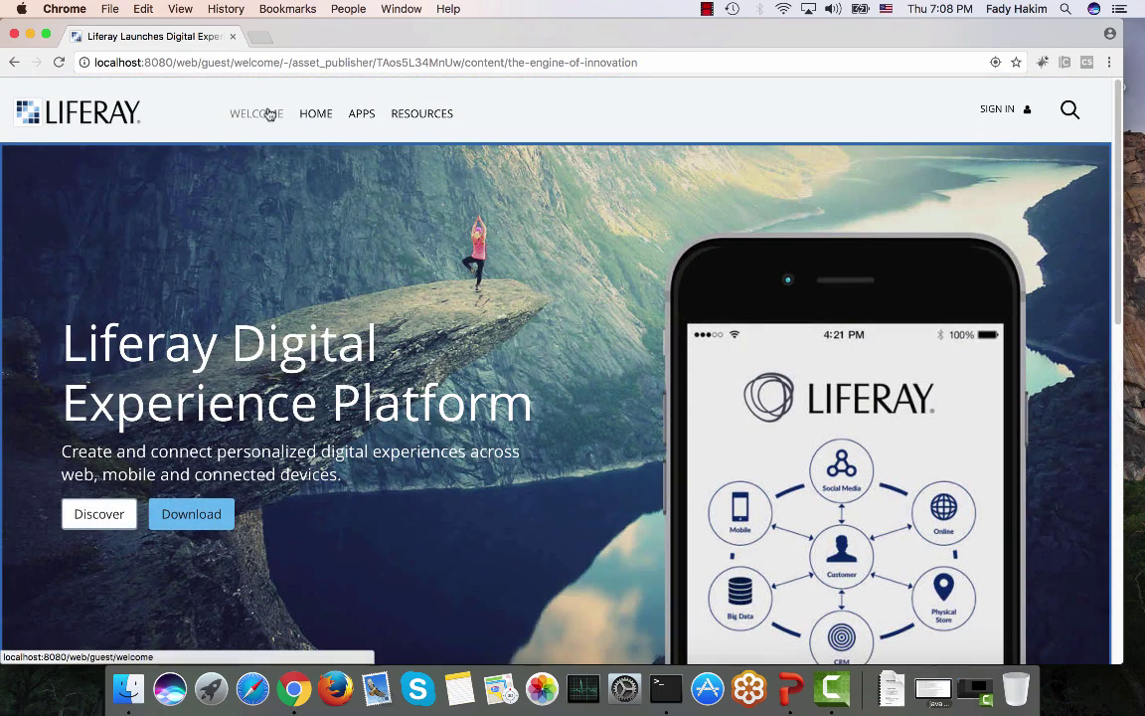
# Step: Go to Home, open the Digital Transformation article, and return to the home page
pyautogui.click(315, 117)
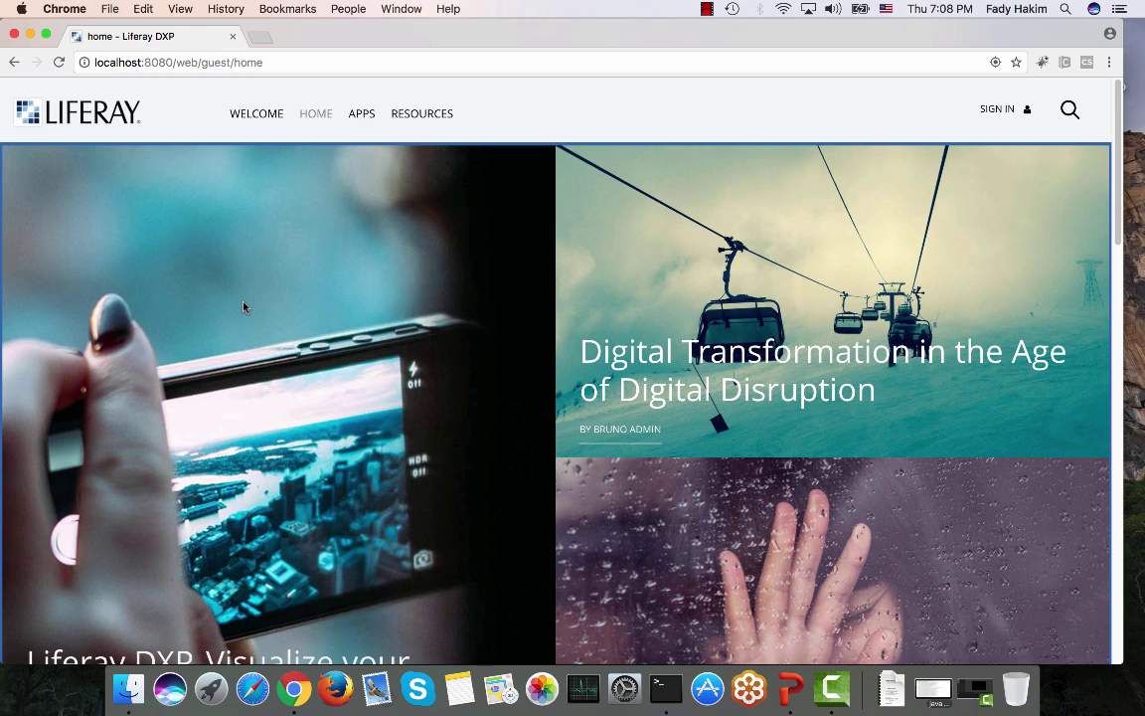
pyautogui.scroll(-10, 249, 288)
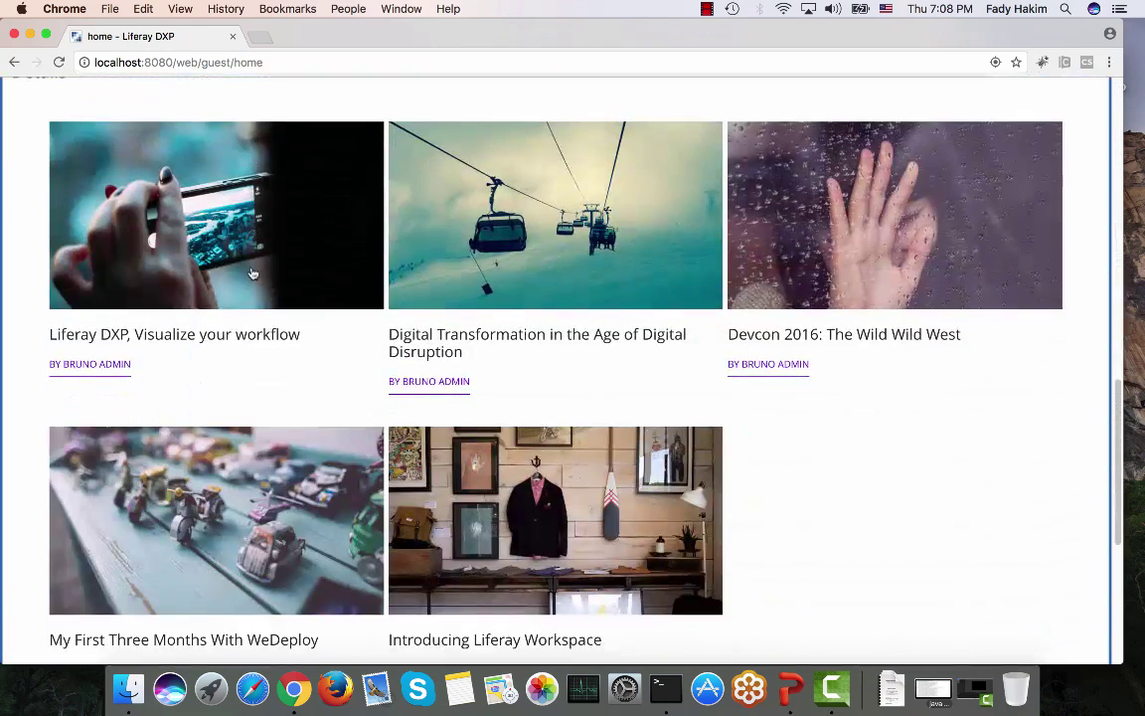
pyautogui.scroll(-5, 252, 273)
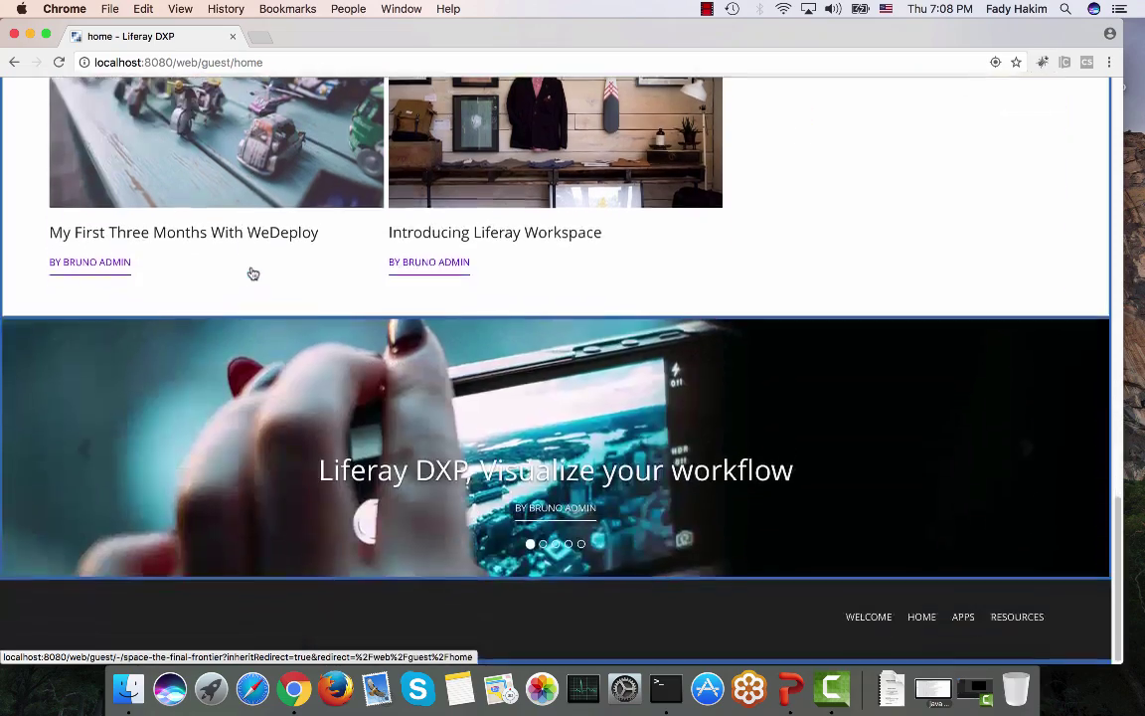
pyautogui.scroll(15, 252, 273)
pyautogui.scroll(4, 251, 272)
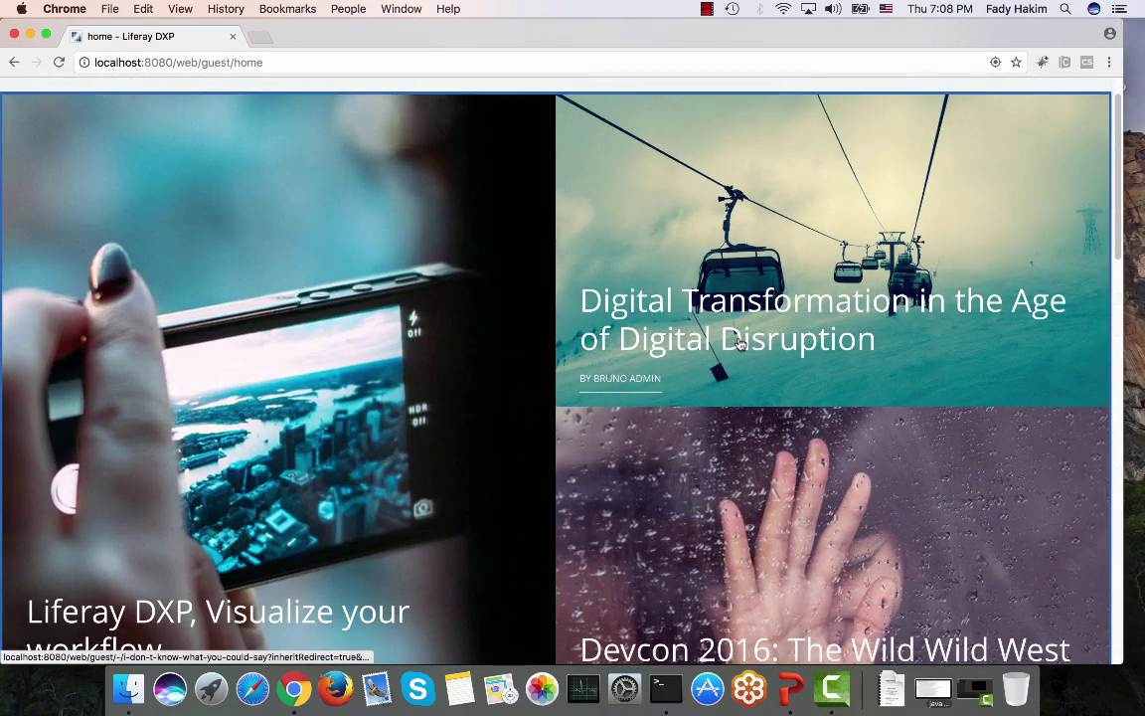
pyautogui.scroll(-3, 740, 343)
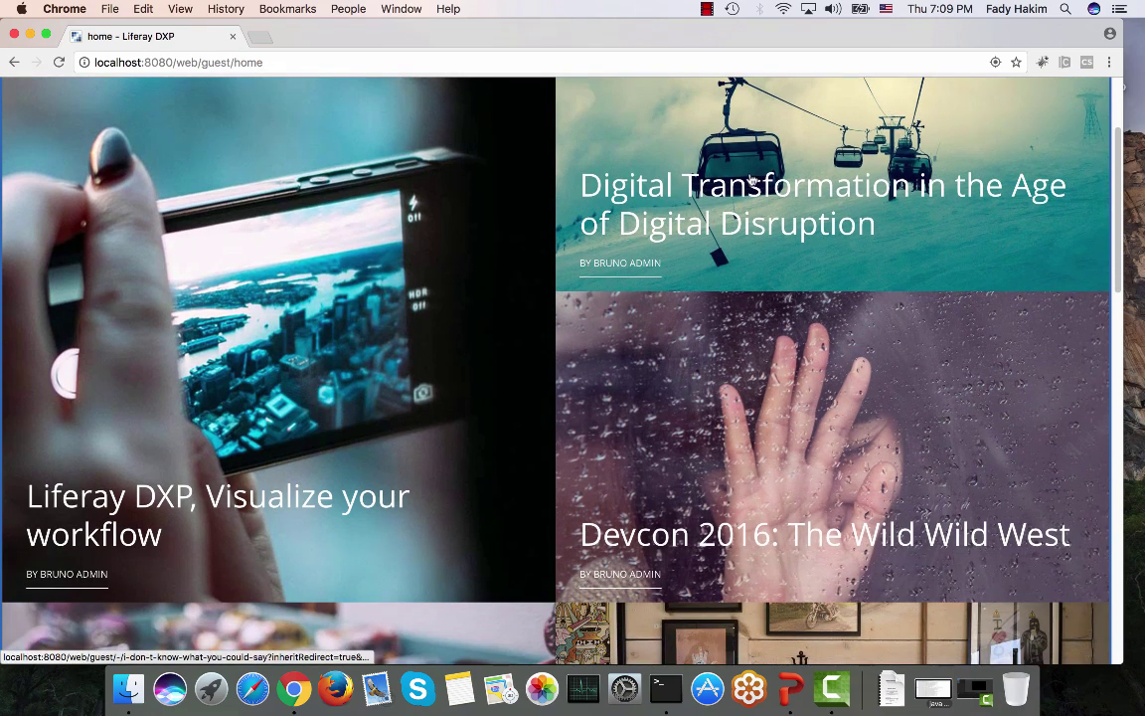
pyautogui.click(740, 208)
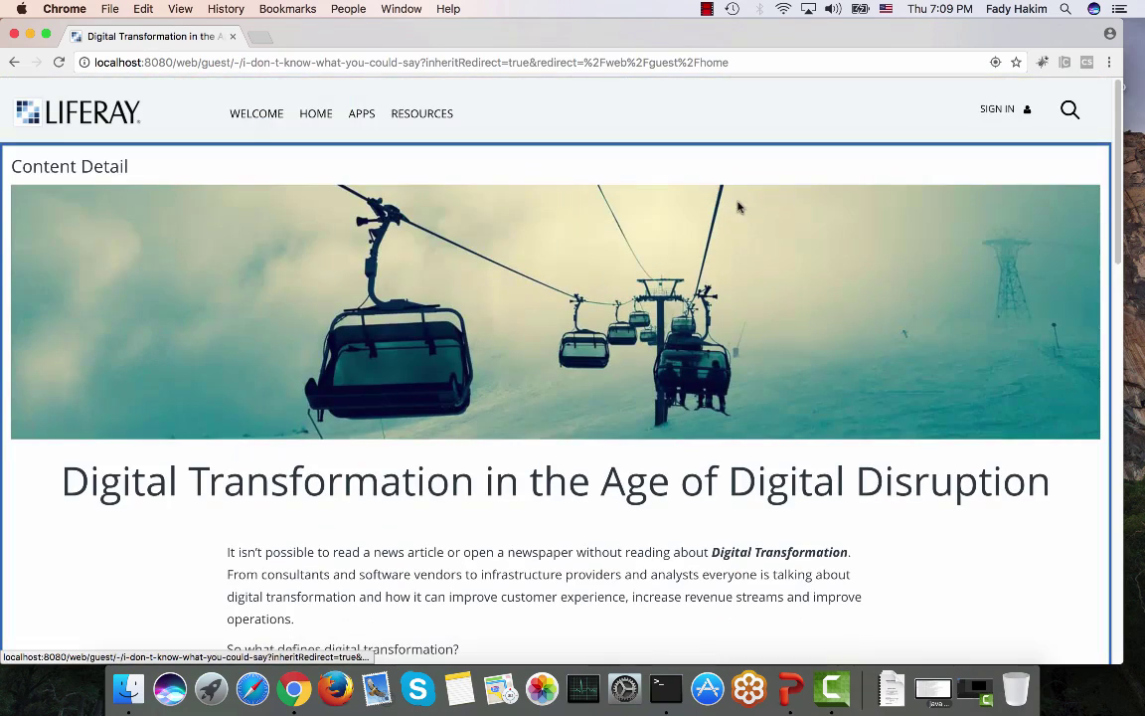
pyautogui.click(15, 62)
# Step: Advance the home page carousel five times, through Devcon 2016 to Introducing Liferay Workspace
pyautogui.scroll(-10, 288, 278)
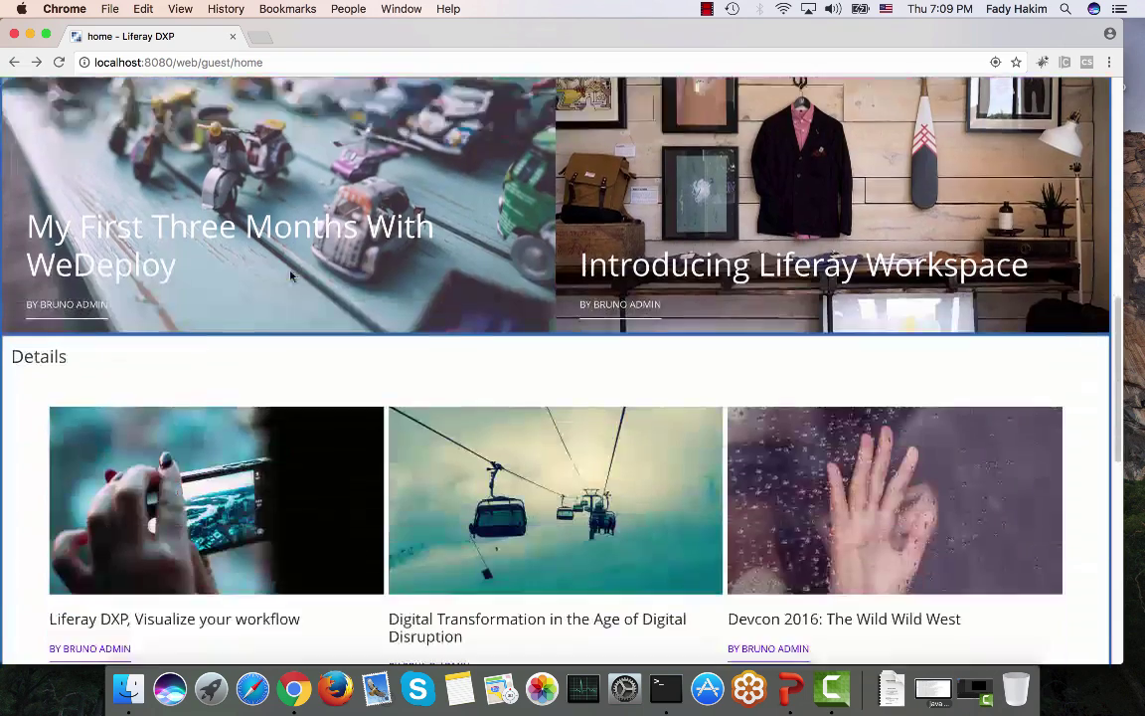
pyautogui.scroll(-6, 413, 309)
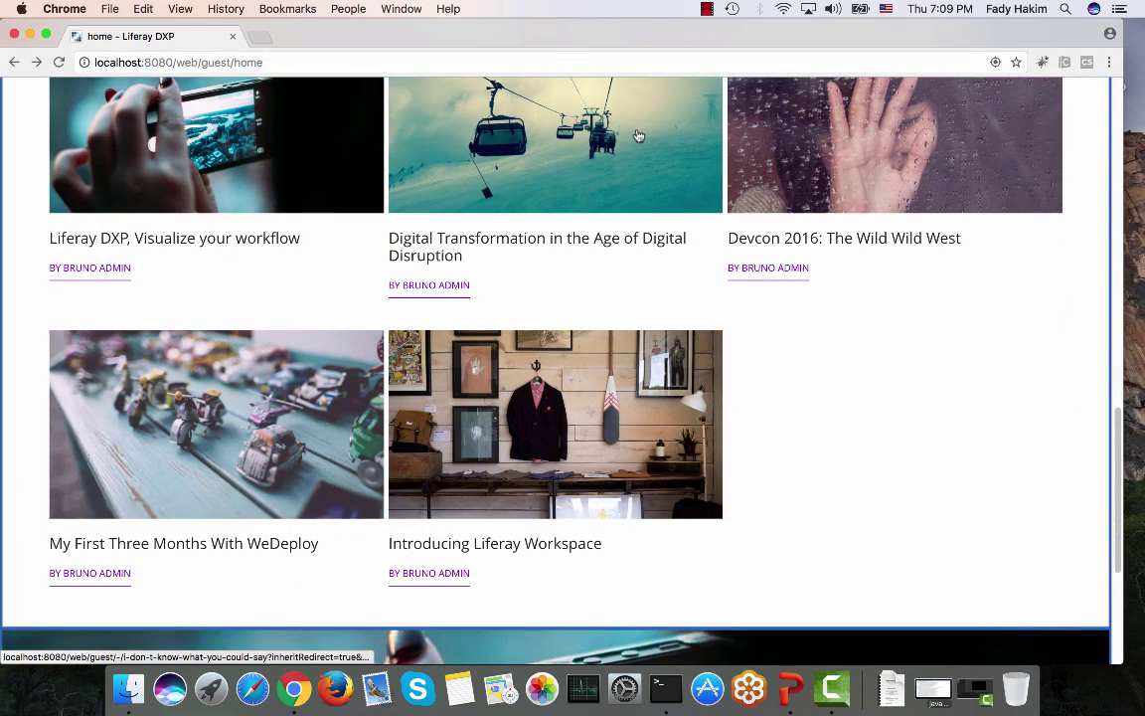
pyautogui.scroll(-8, 639, 135)
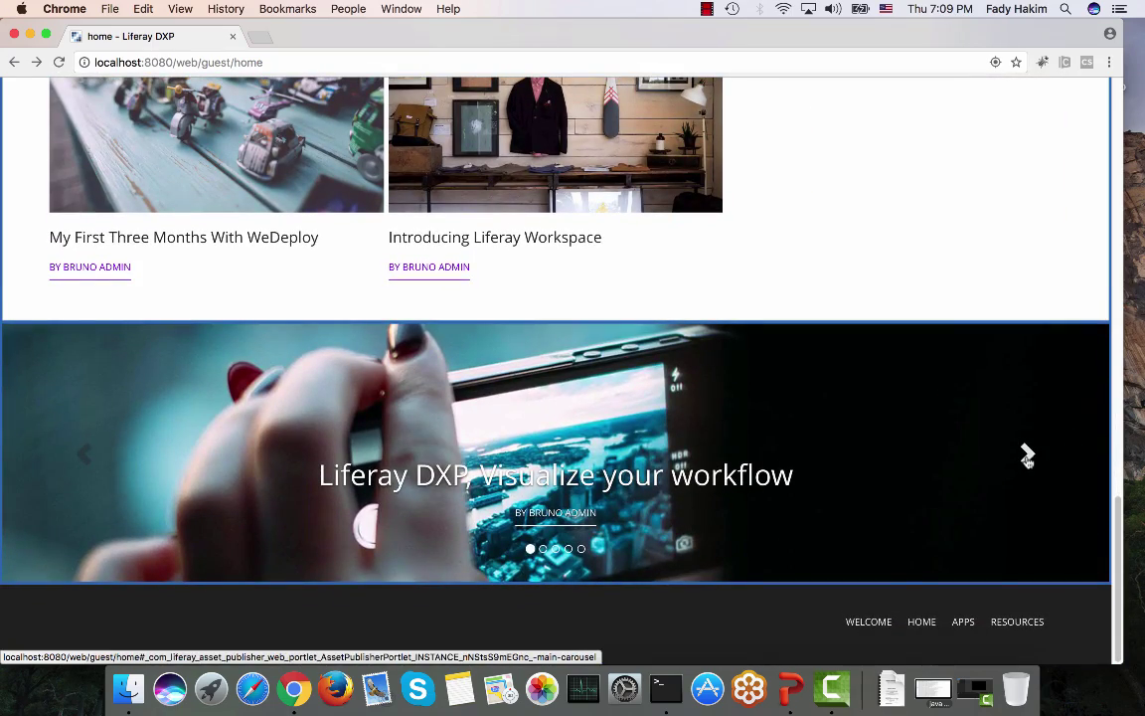
pyautogui.click(1028, 455)
pyautogui.click(1028, 456)
pyautogui.click(1029, 455)
pyautogui.click(1028, 456)
pyautogui.click(1028, 455)
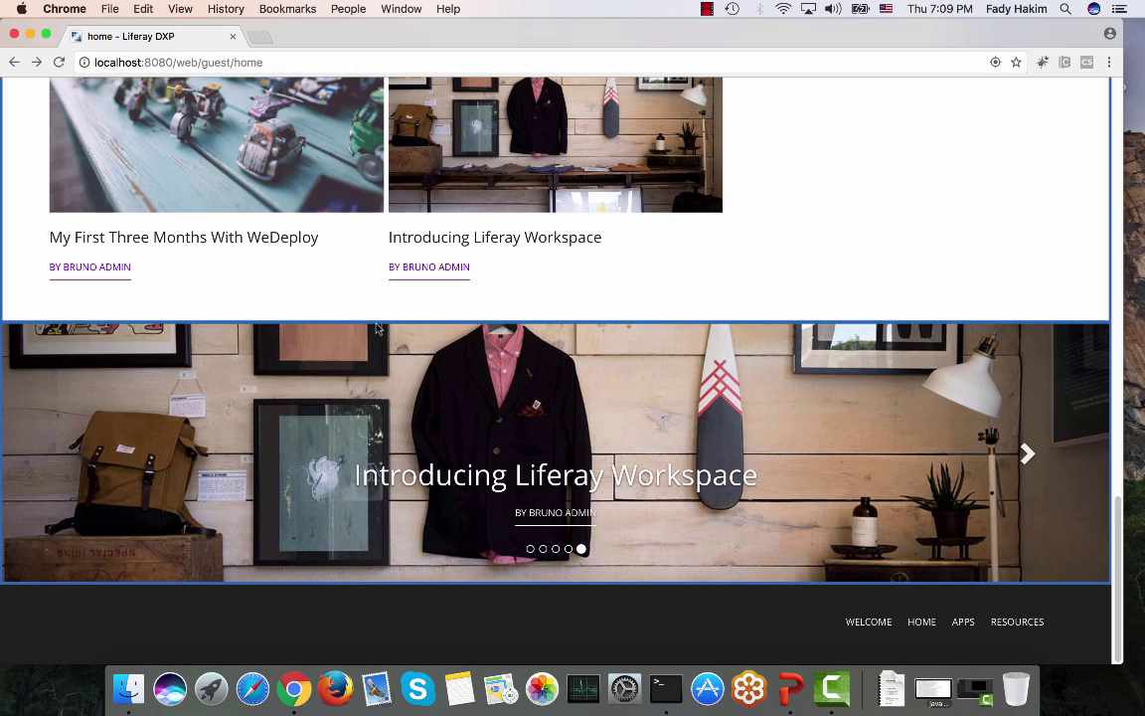
# Step: Scroll back up and open the Apps page from the top navigation
pyautogui.scroll(5, 378, 330)
pyautogui.scroll(10, 378, 330)
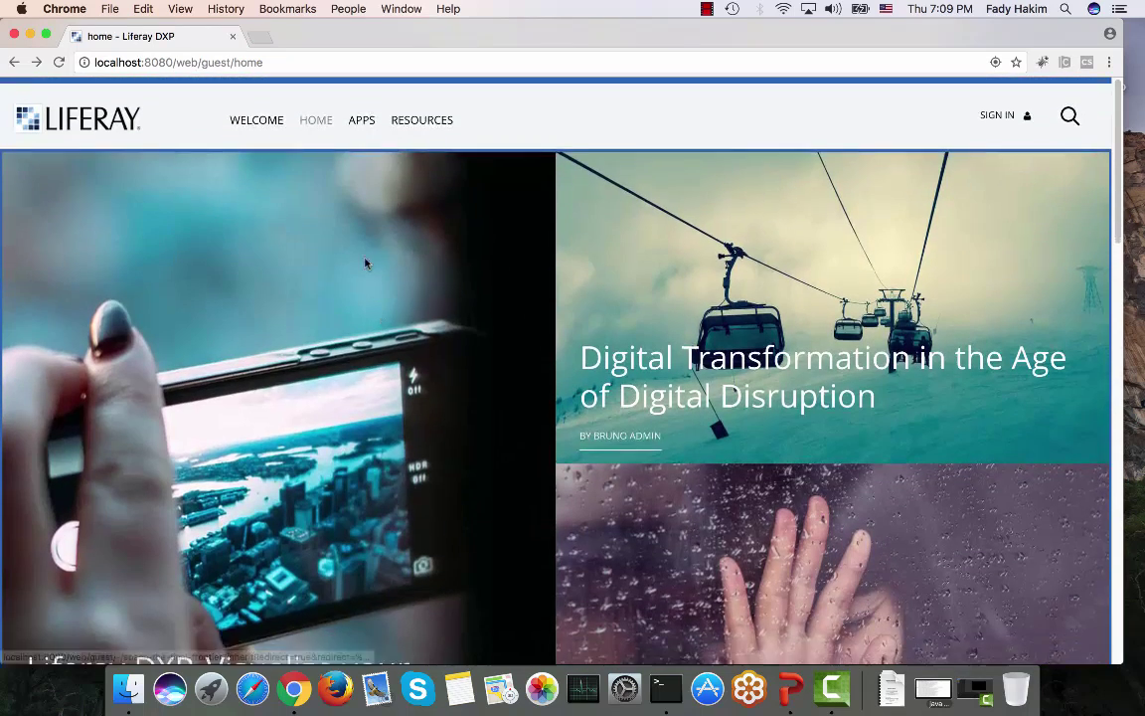
pyautogui.click(359, 115)
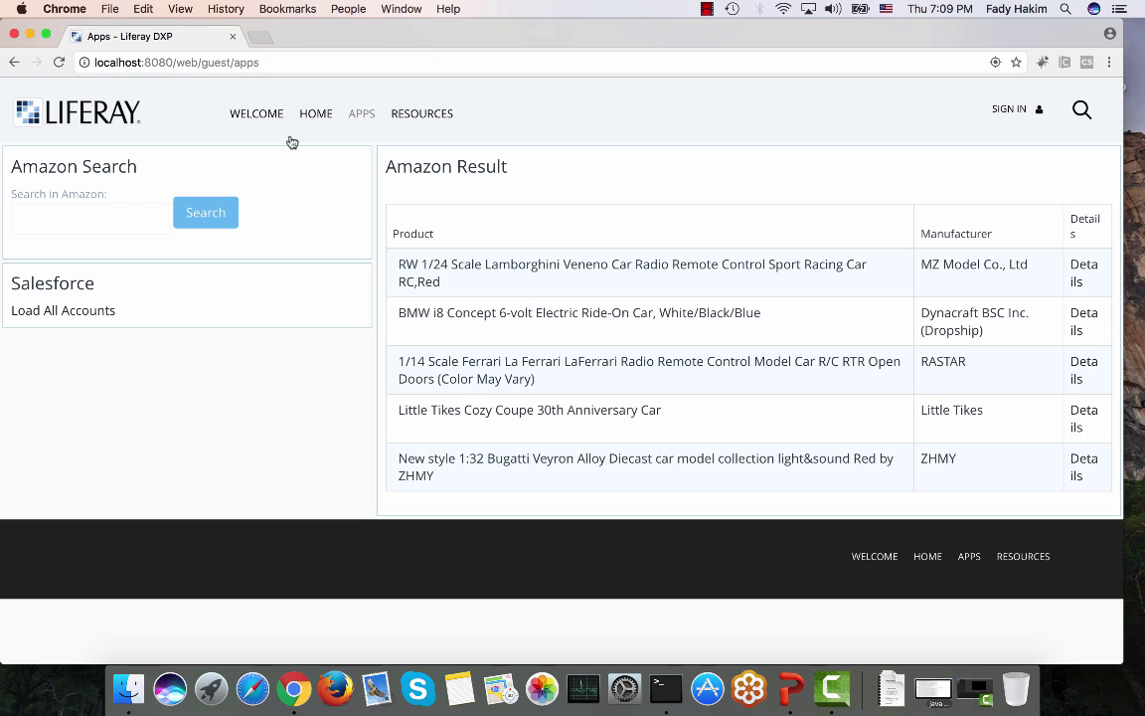
# Step: Visit the Blog and Wiki pages under Resources, ending on Documentation's 'What is Liferay?' article
pyautogui.moveTo(422, 114)
pyautogui.click(412, 162)
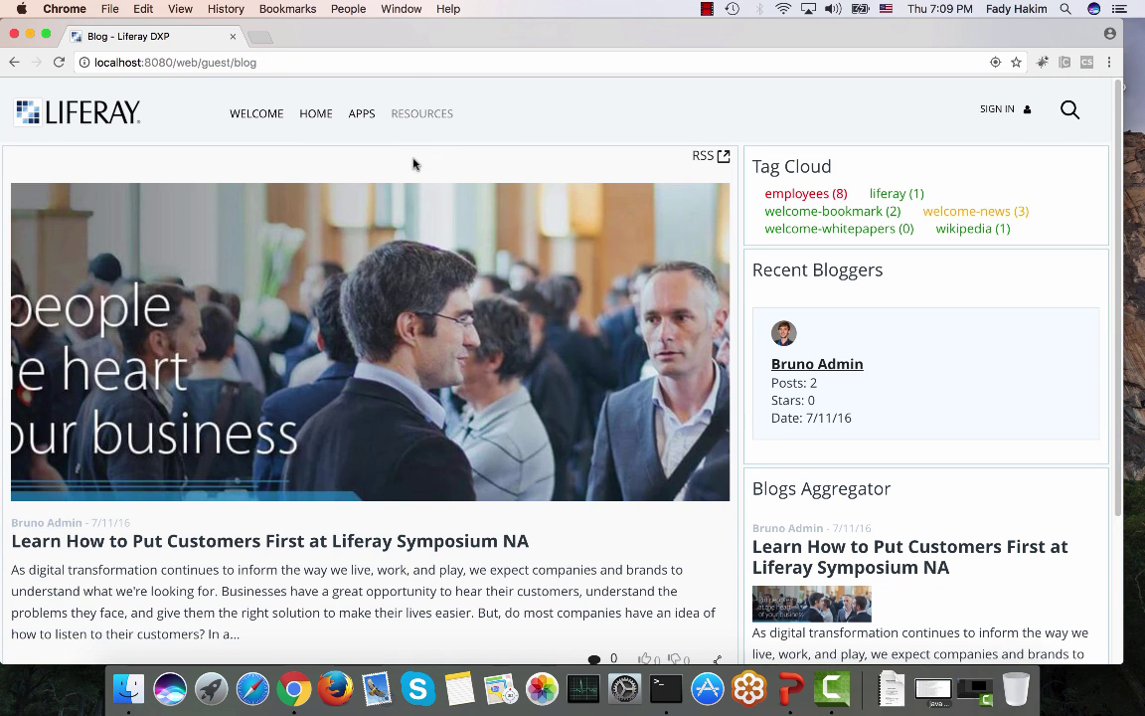
pyautogui.moveTo(422, 115)
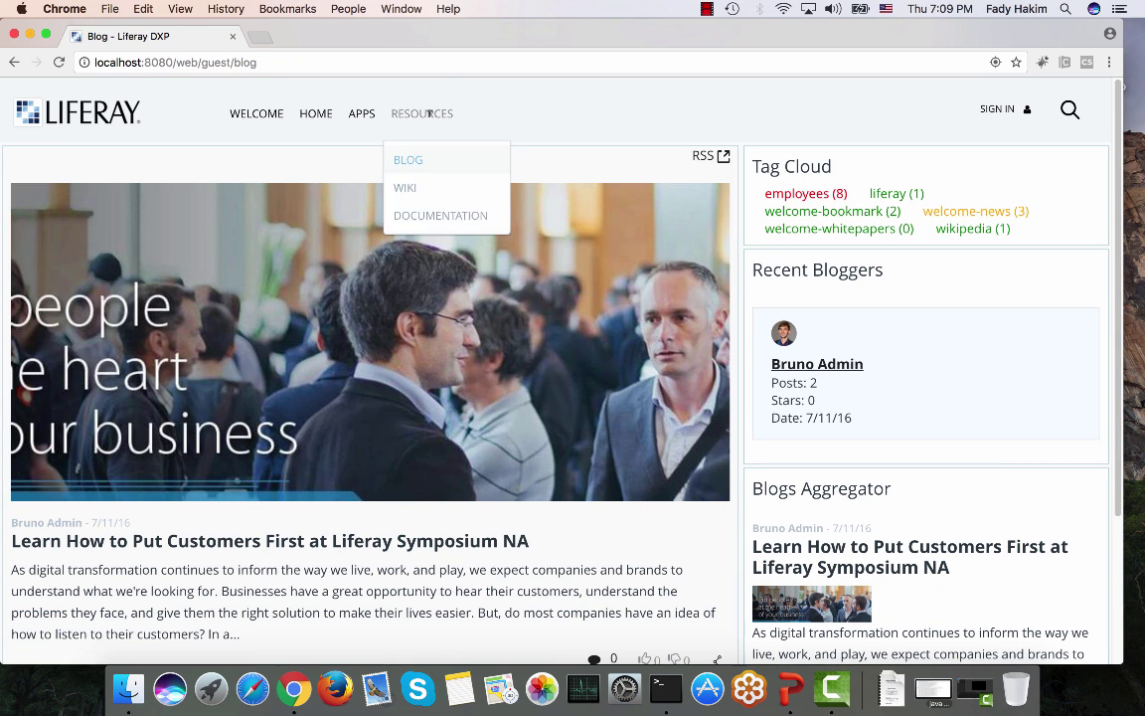
pyautogui.click(422, 189)
pyautogui.click(418, 228)
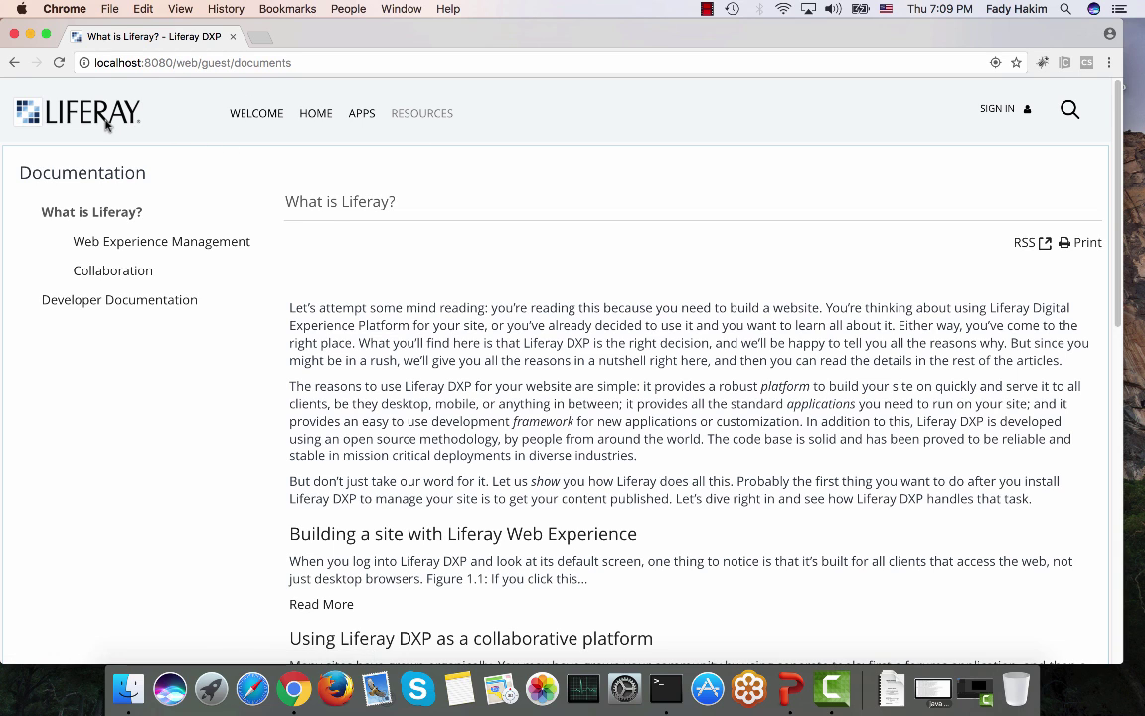
# Step: Open localhost:8080/web/intranet/news in a new browser tab
pyautogui.click(263, 40)
pyautogui.write('in')
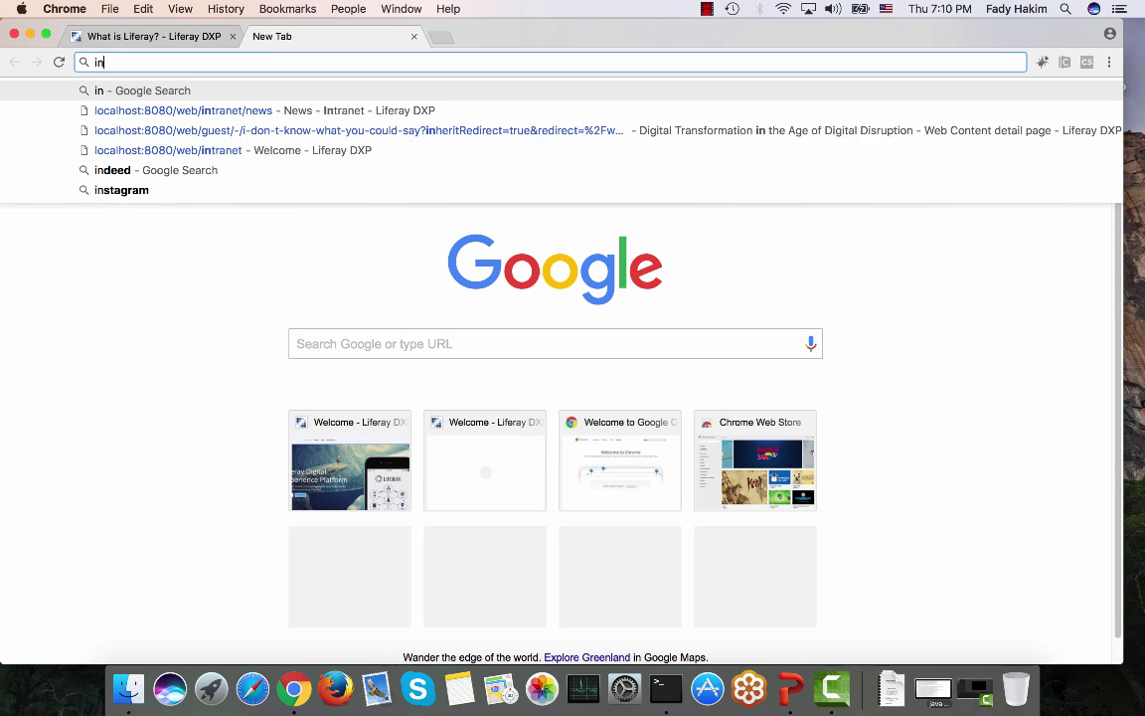
pyautogui.write('tr')
pyautogui.press('Down')
pyautogui.press('Return')
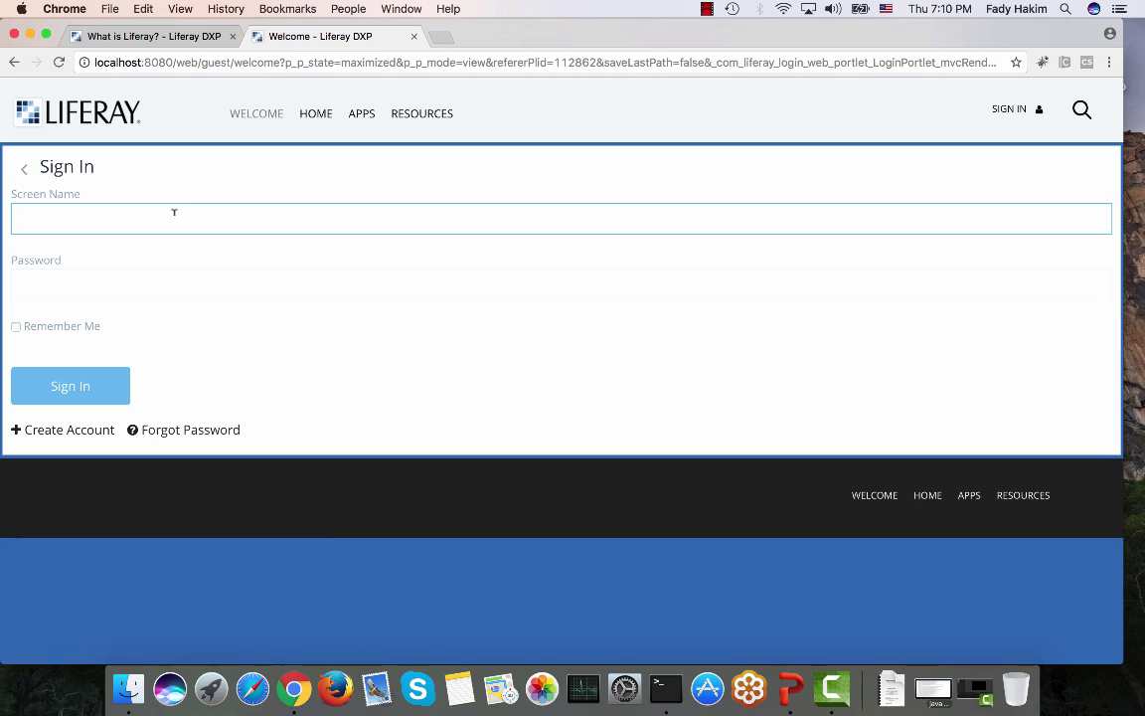
# Step: Sign in with the administrator's screen name and password
pyautogui.press('Tab')
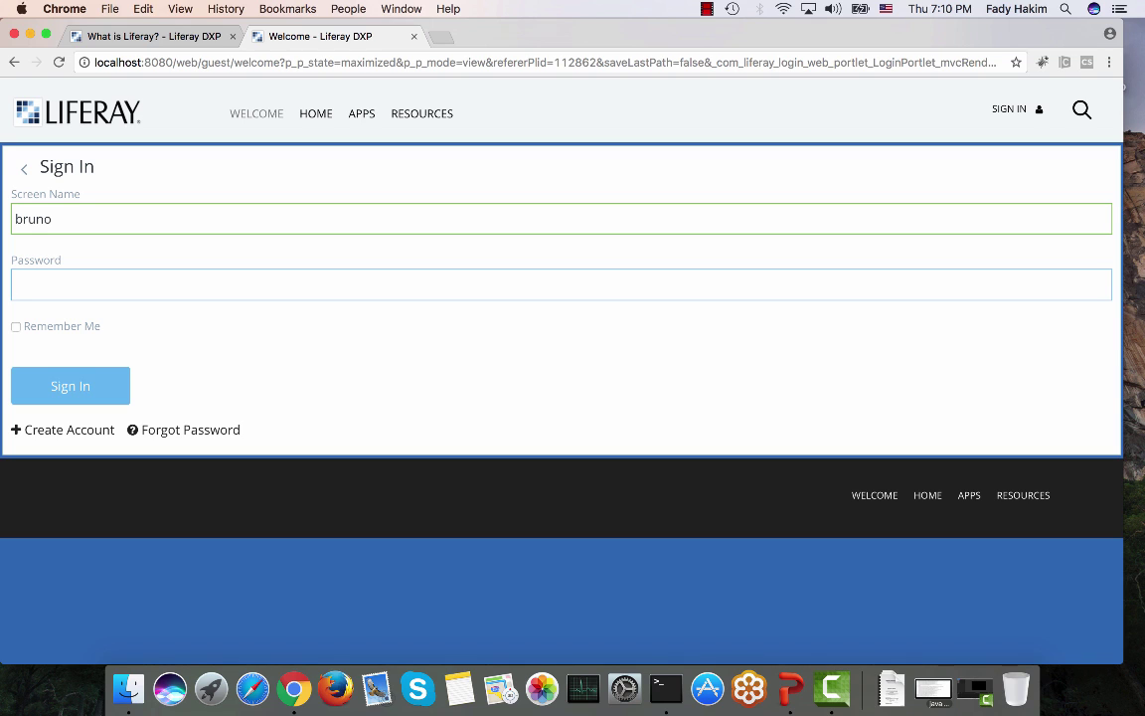
pyautogui.press('Return')
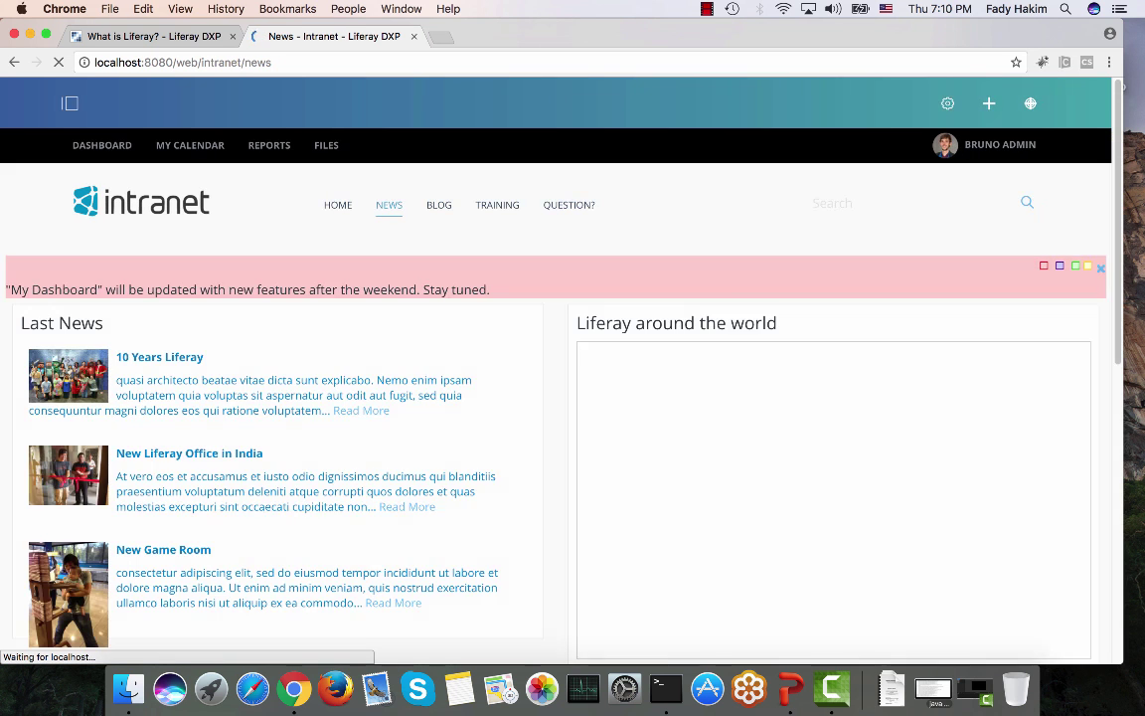
# Step: View a photo on the intranet Home page, then close the intranet tab and go to Welcome
pyautogui.click(338, 208)
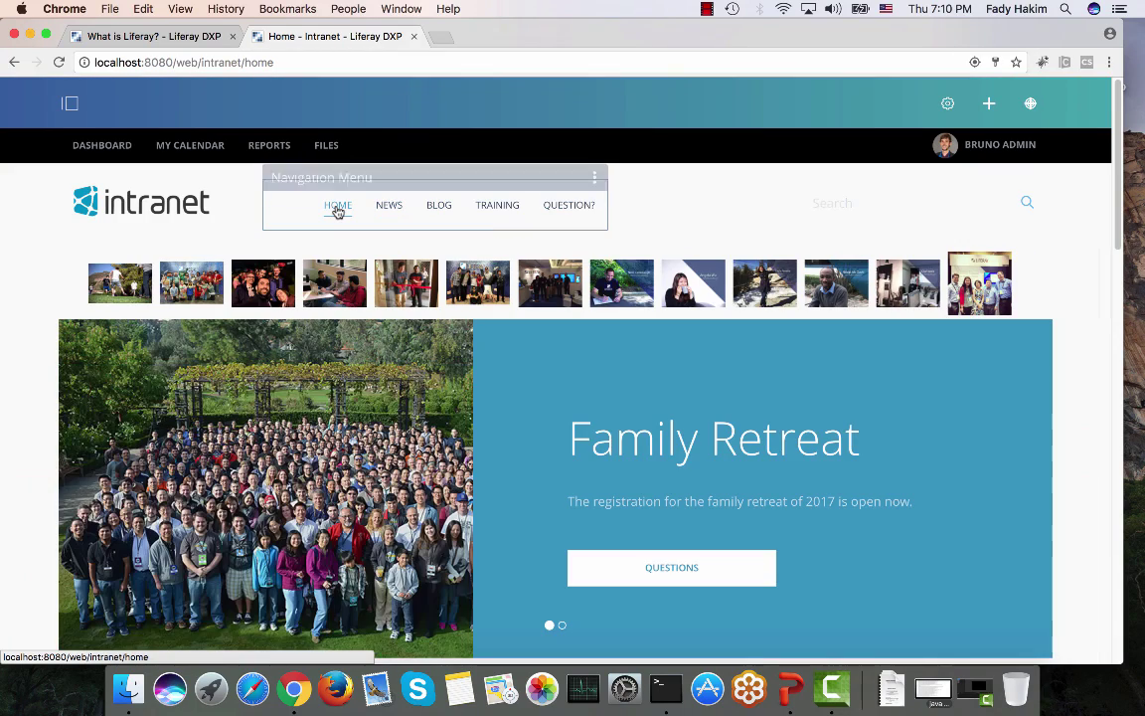
pyautogui.click(338, 282)
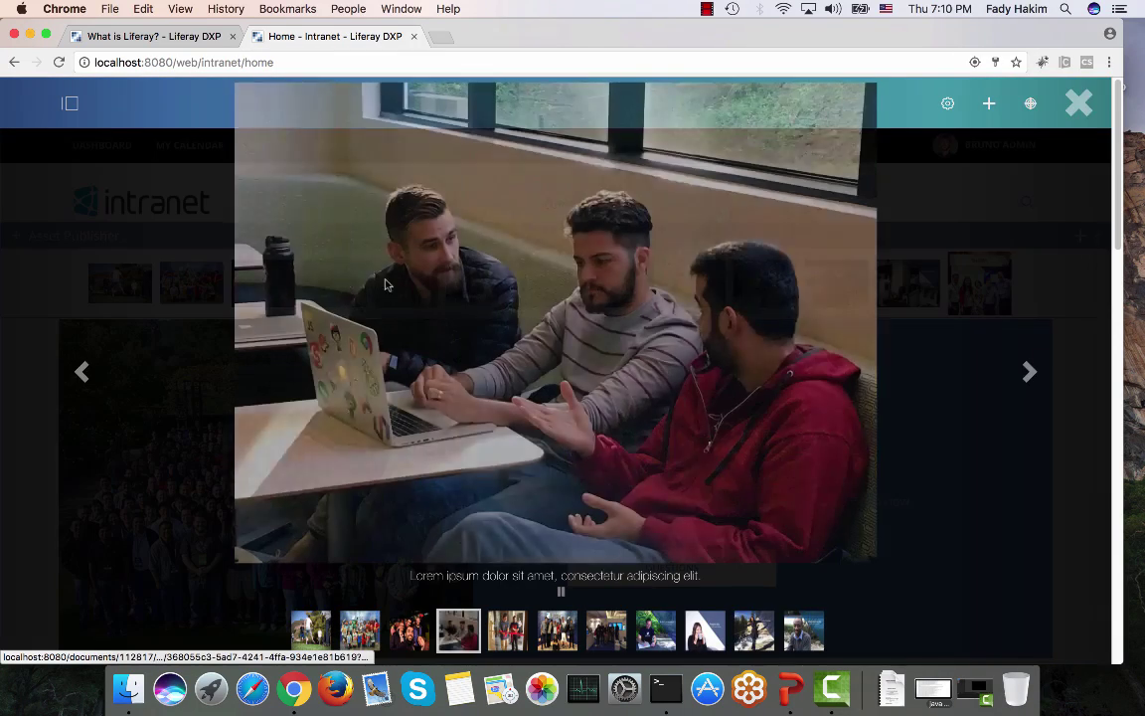
pyautogui.click(1079, 103)
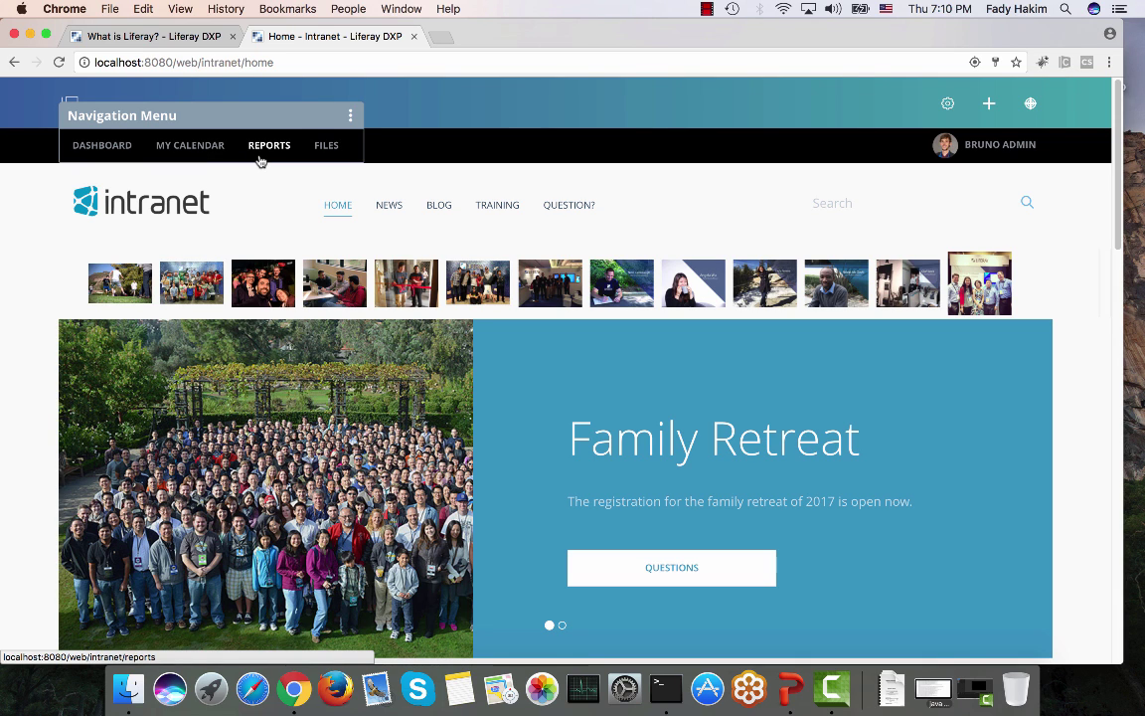
pyautogui.click(414, 35)
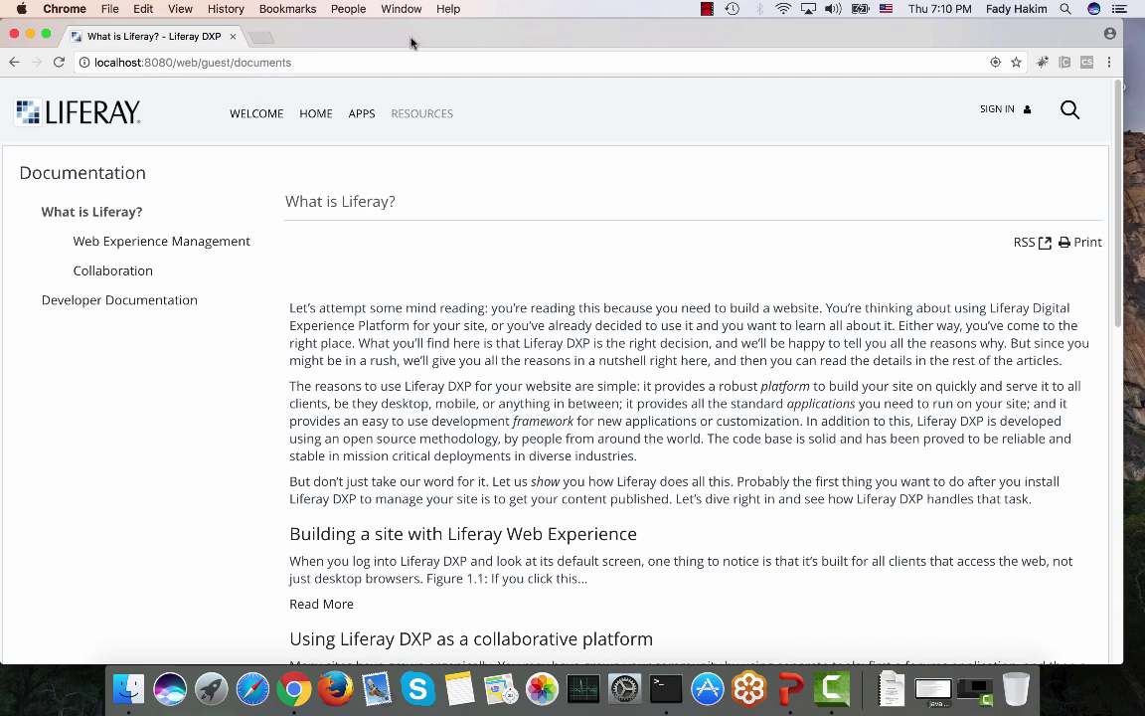
pyautogui.click(255, 120)
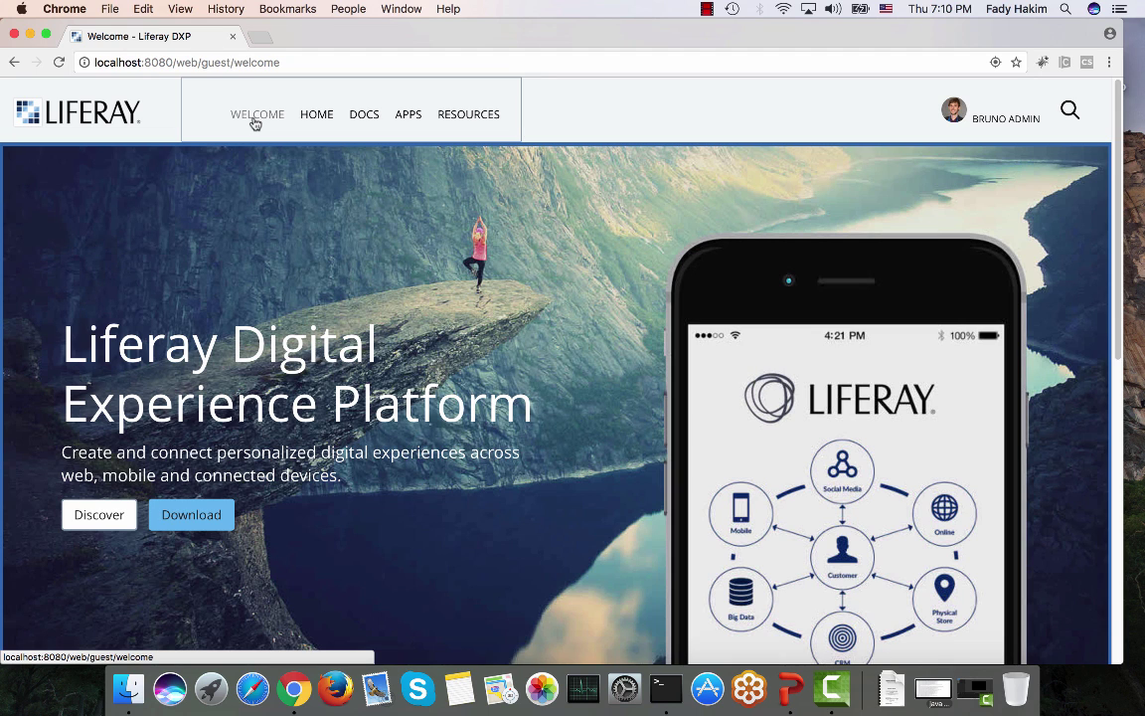
# Step: Quit Chrome from the dock and relaunch it
pyautogui.rightClick(300, 686)
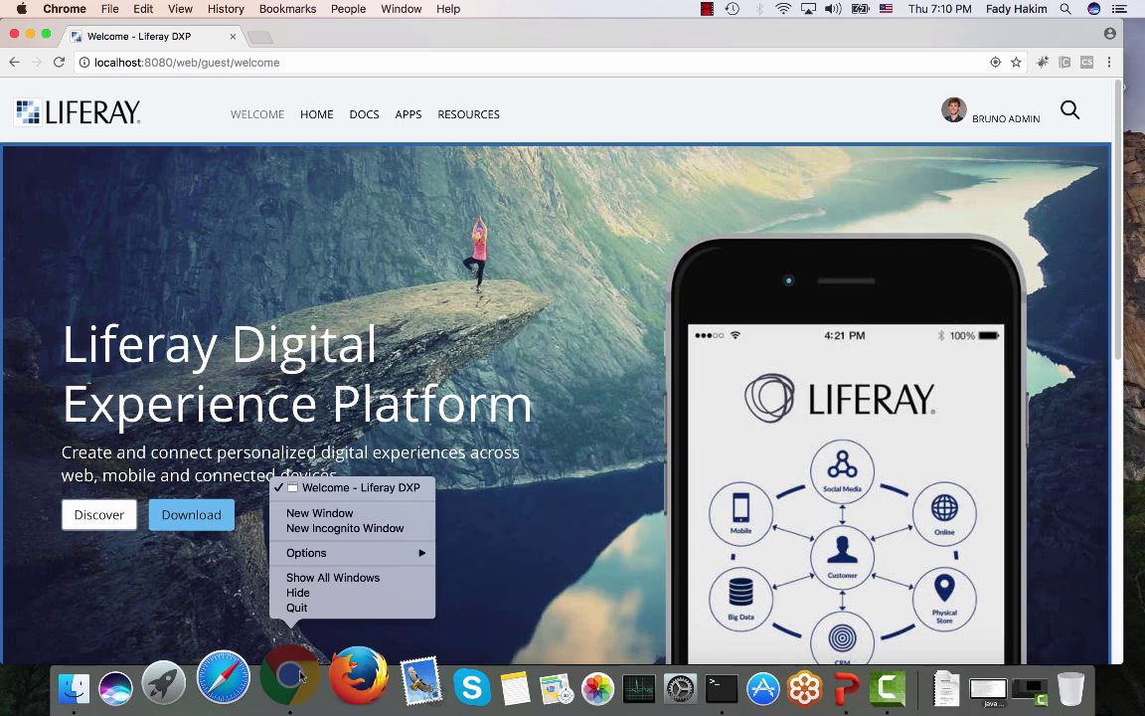
pyautogui.click(297, 608)
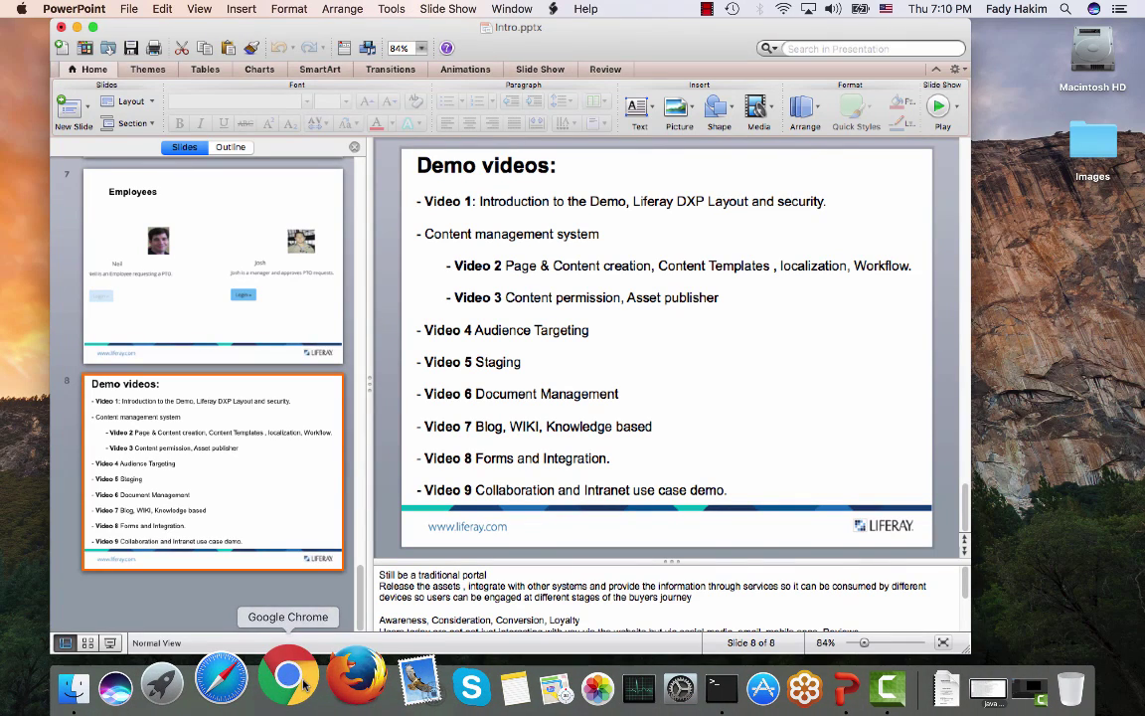
pyautogui.click(303, 684)
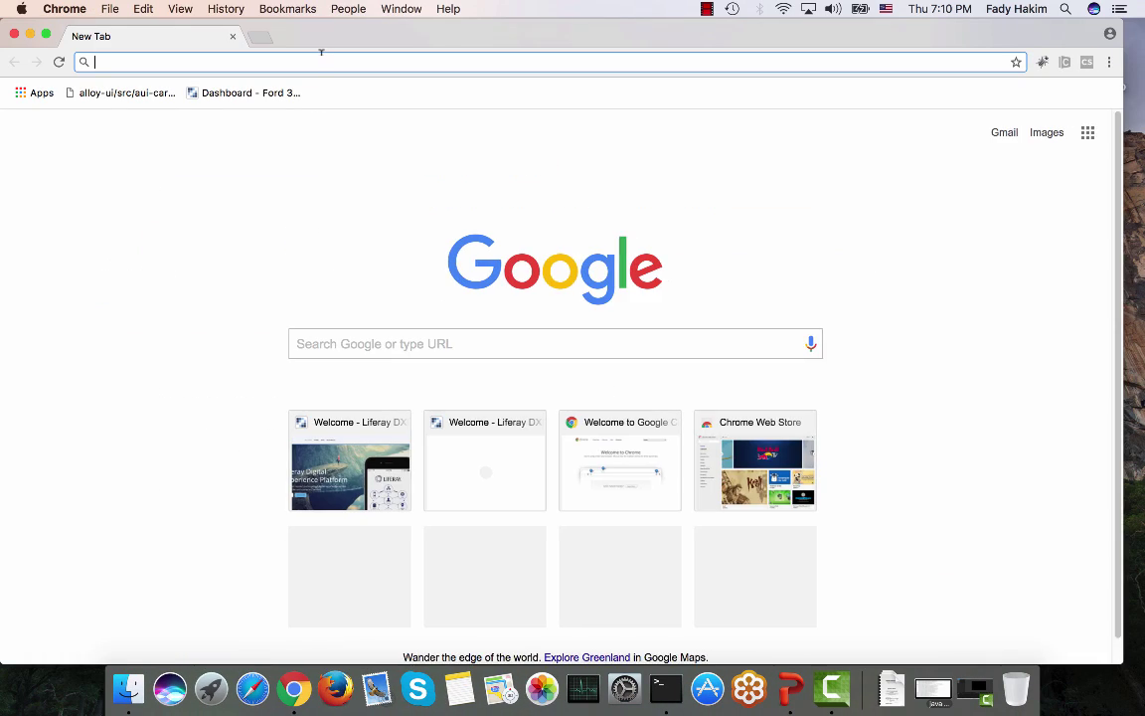
# Step: Enter localhost:8080 by accepting the autocompletion of 'local'
pyautogui.write('local')
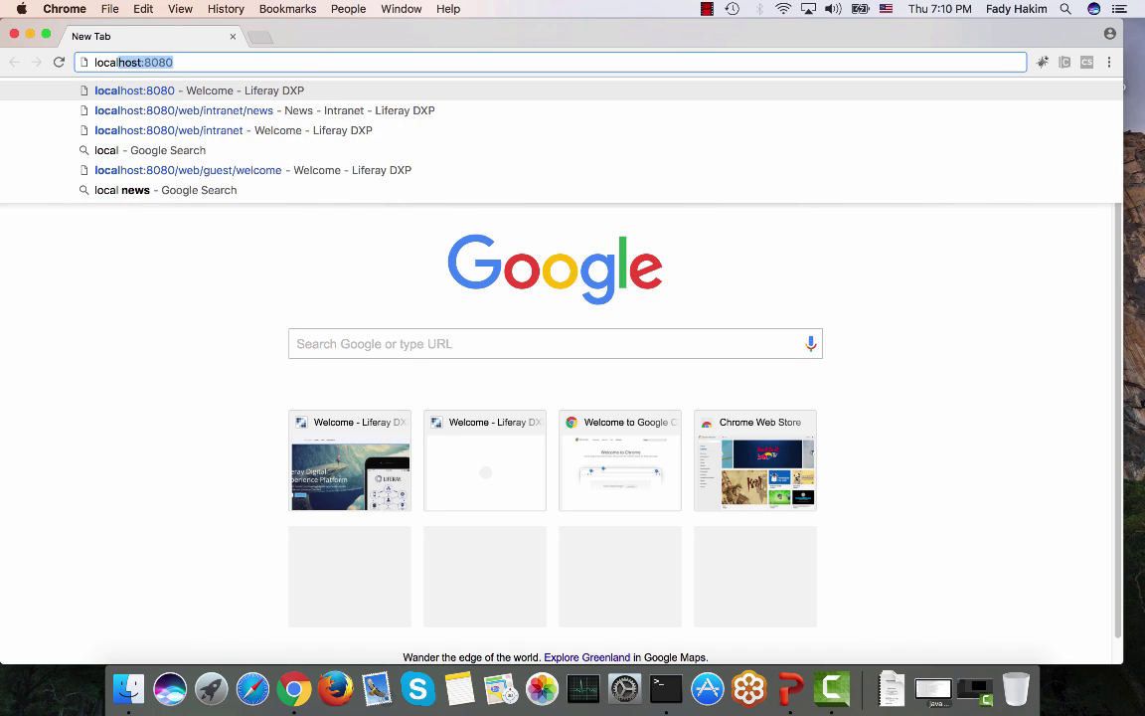
pyautogui.press('Right')
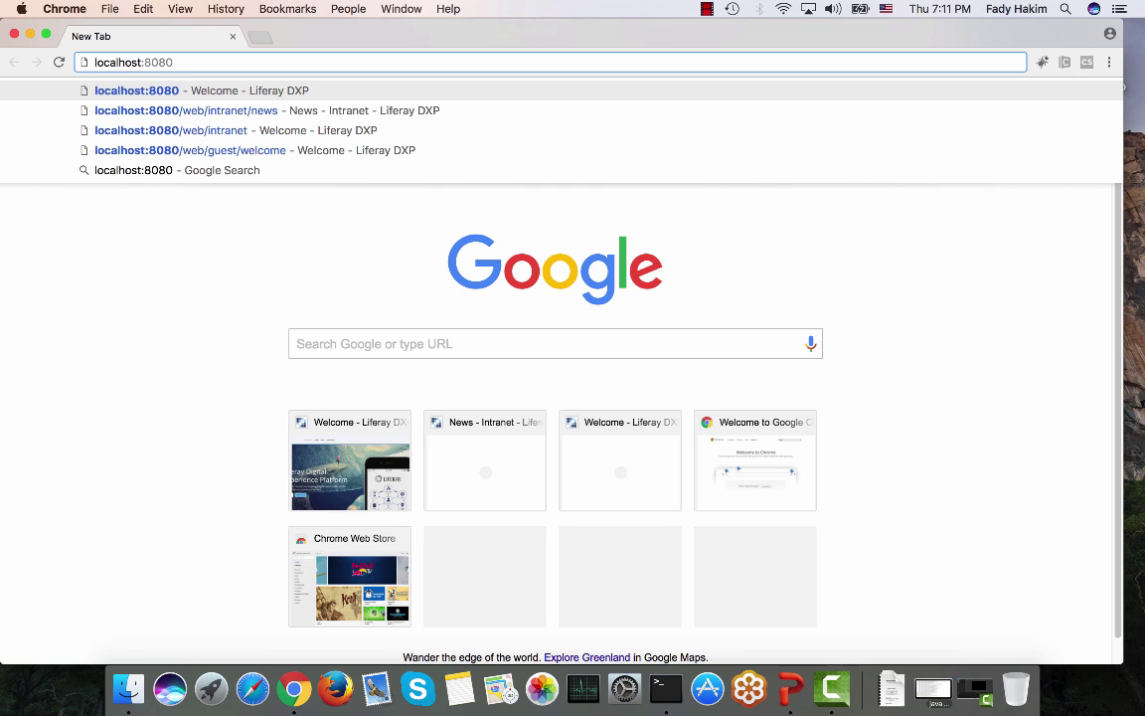
# Step: Load localhost:8080 and sign in with the administrator's screen name and password
pyautogui.press('Return')
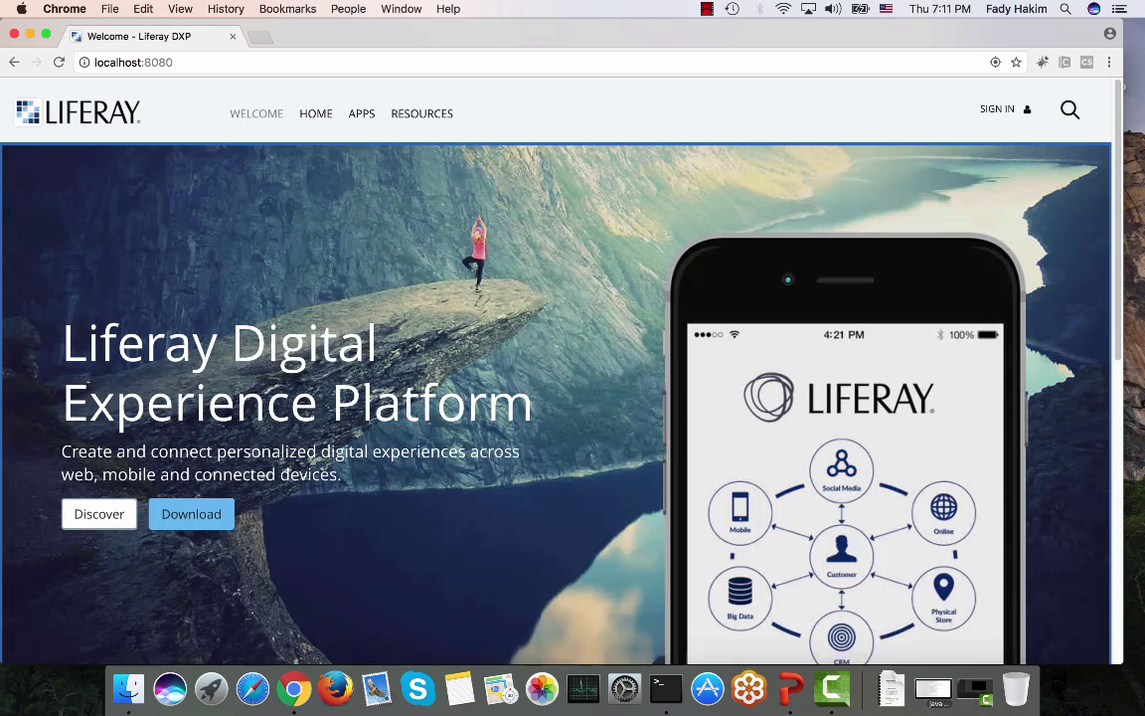
pyautogui.click(991, 112)
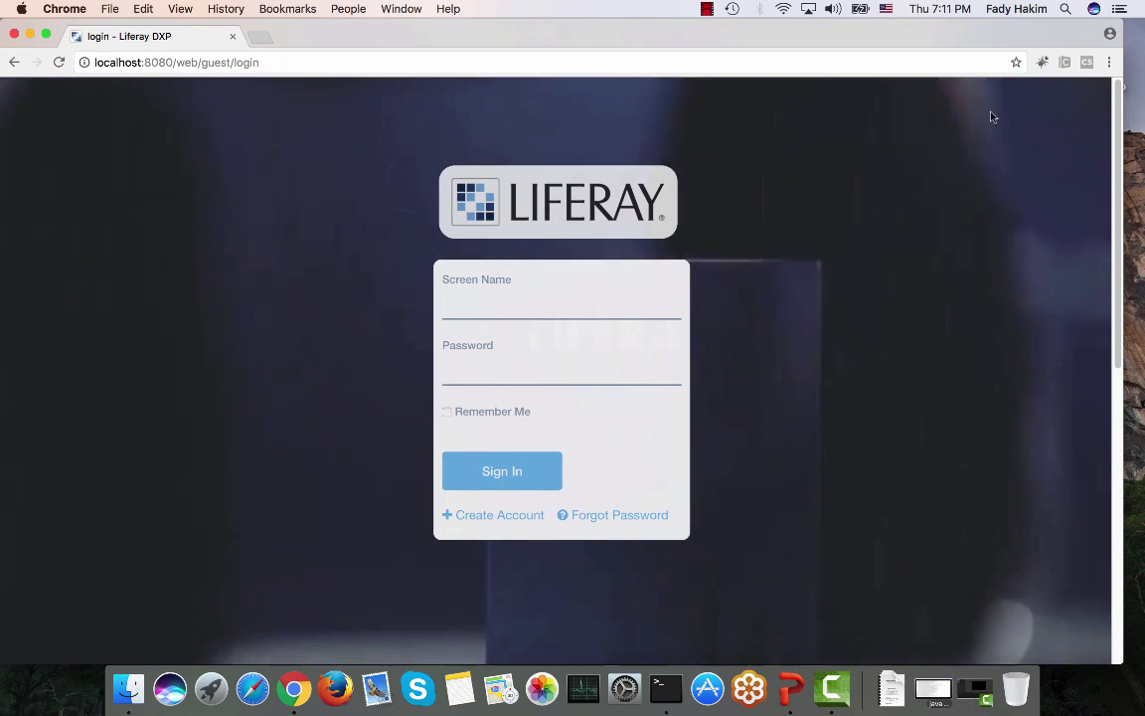
pyautogui.click(555, 306)
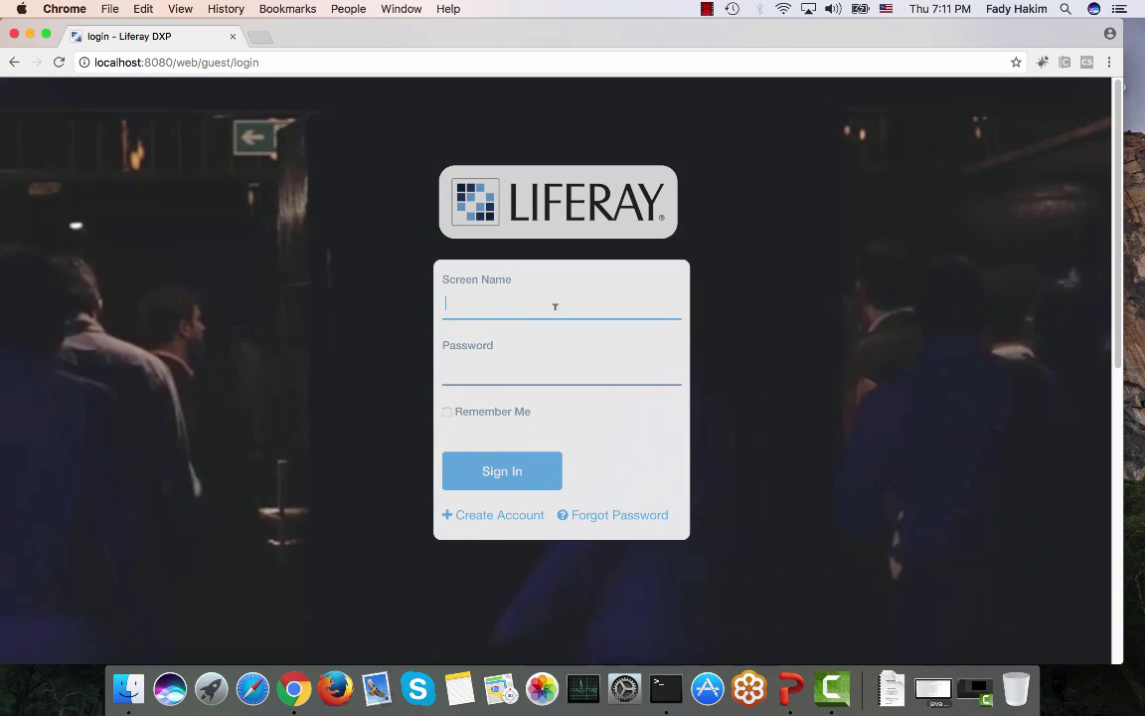
pyautogui.press('Tab')
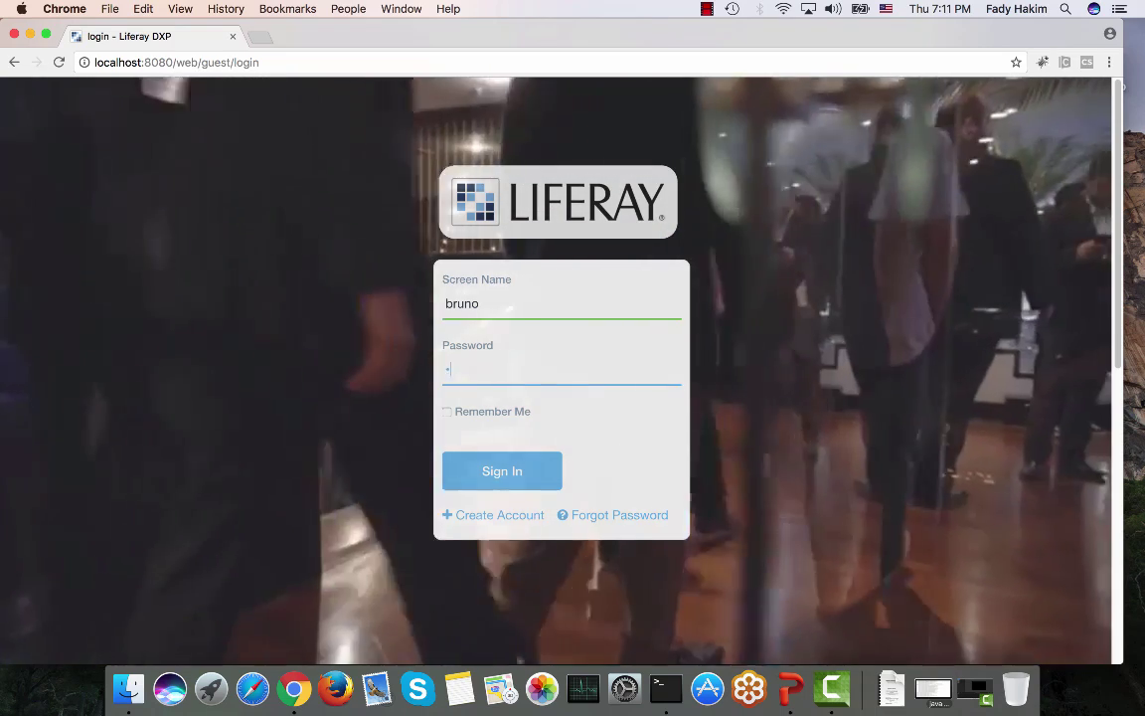
pyautogui.press('Return')
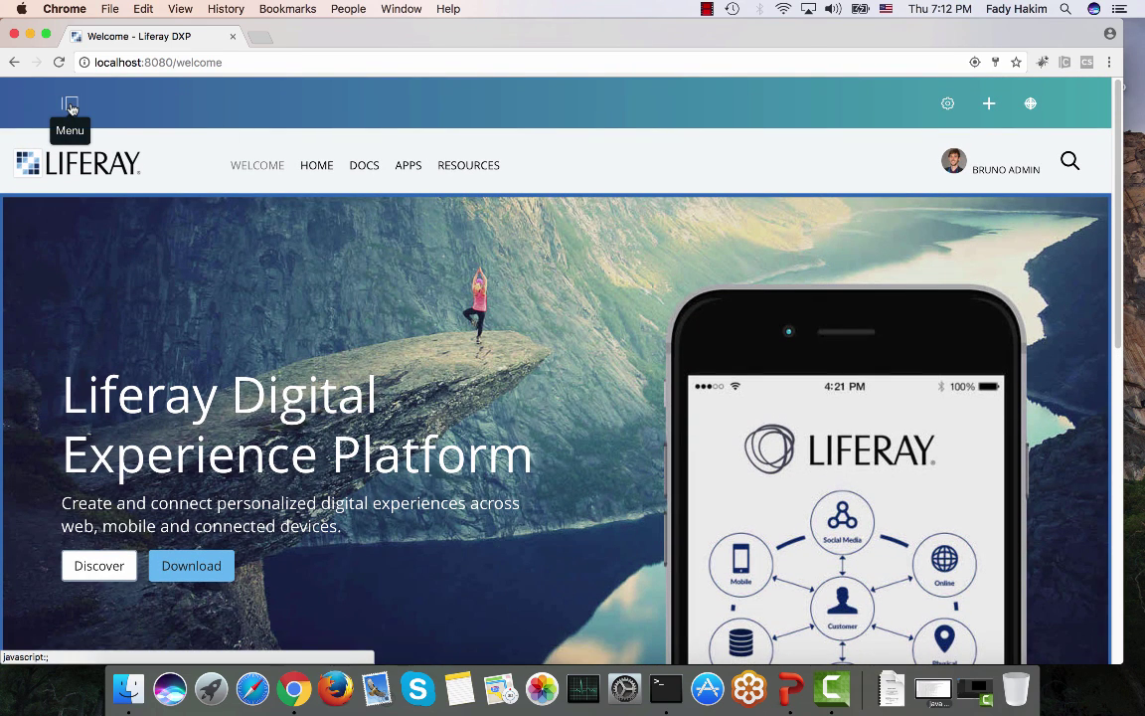
# Step: Open the side menu, collapse the Liferay DXP site section, and expand Control Panel > Users
pyautogui.click(70, 105)
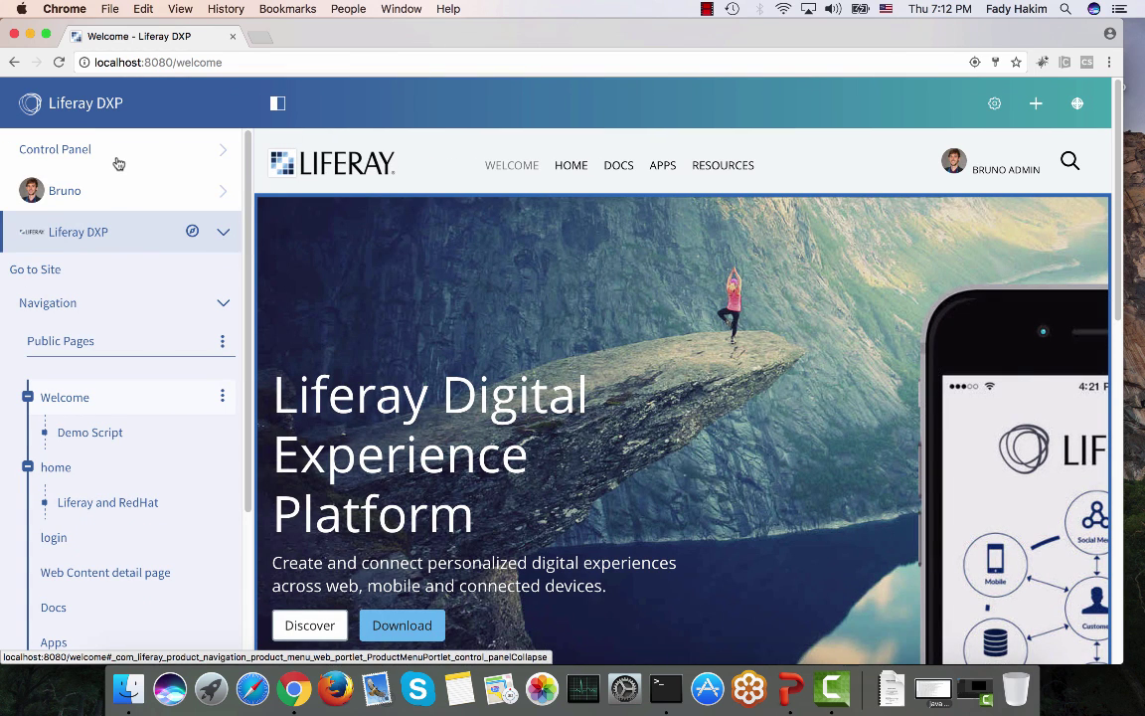
pyautogui.click(108, 248)
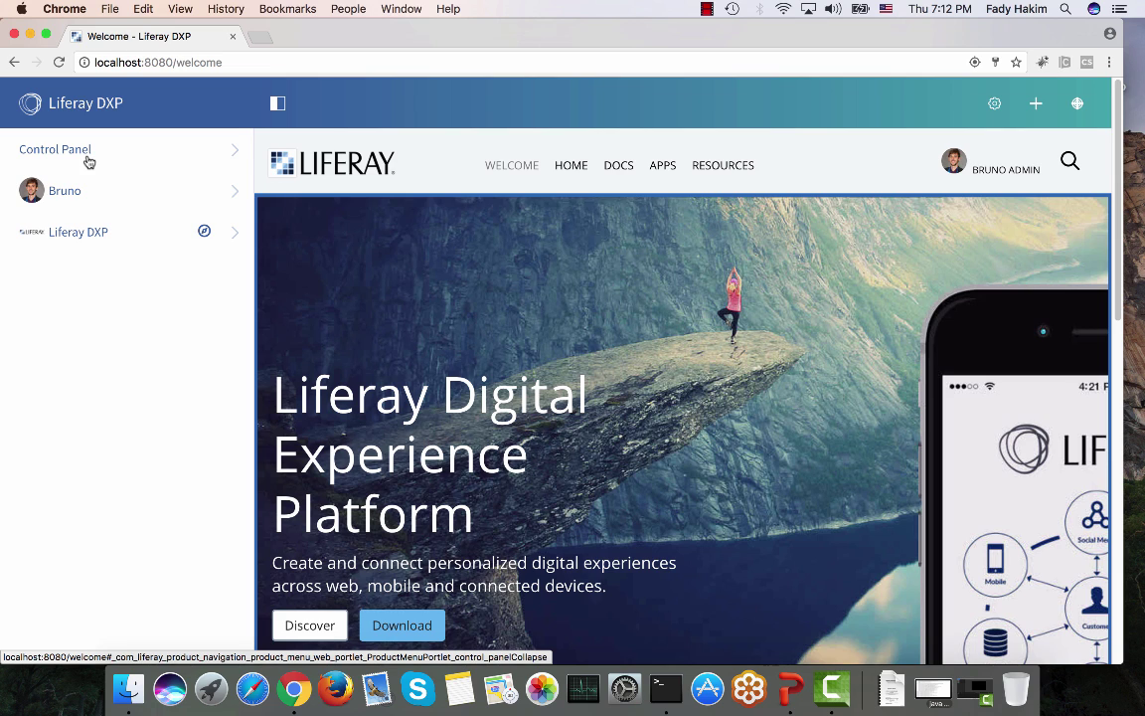
pyautogui.click(88, 161)
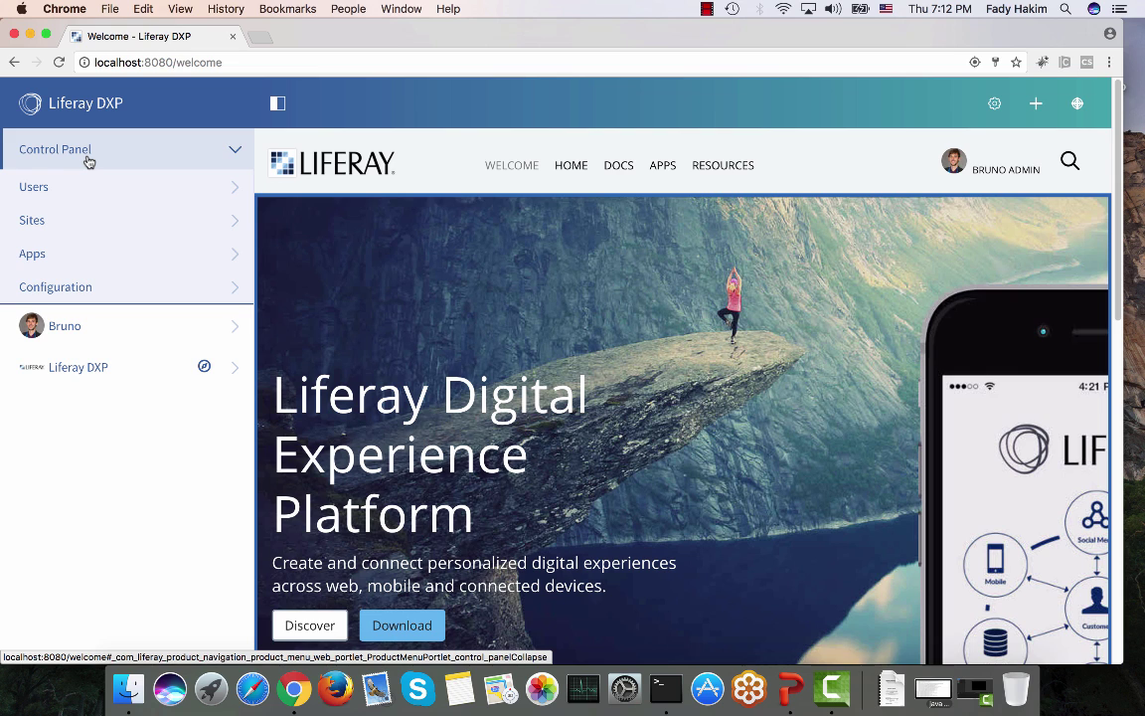
pyautogui.click(79, 366)
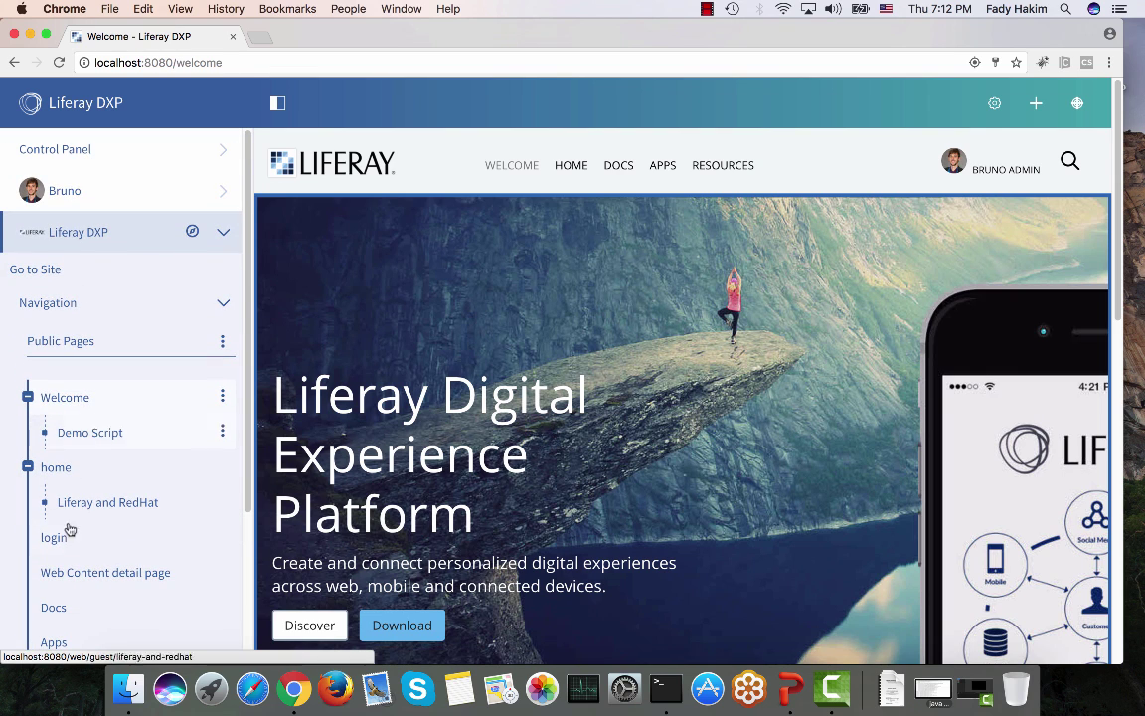
pyautogui.click(80, 223)
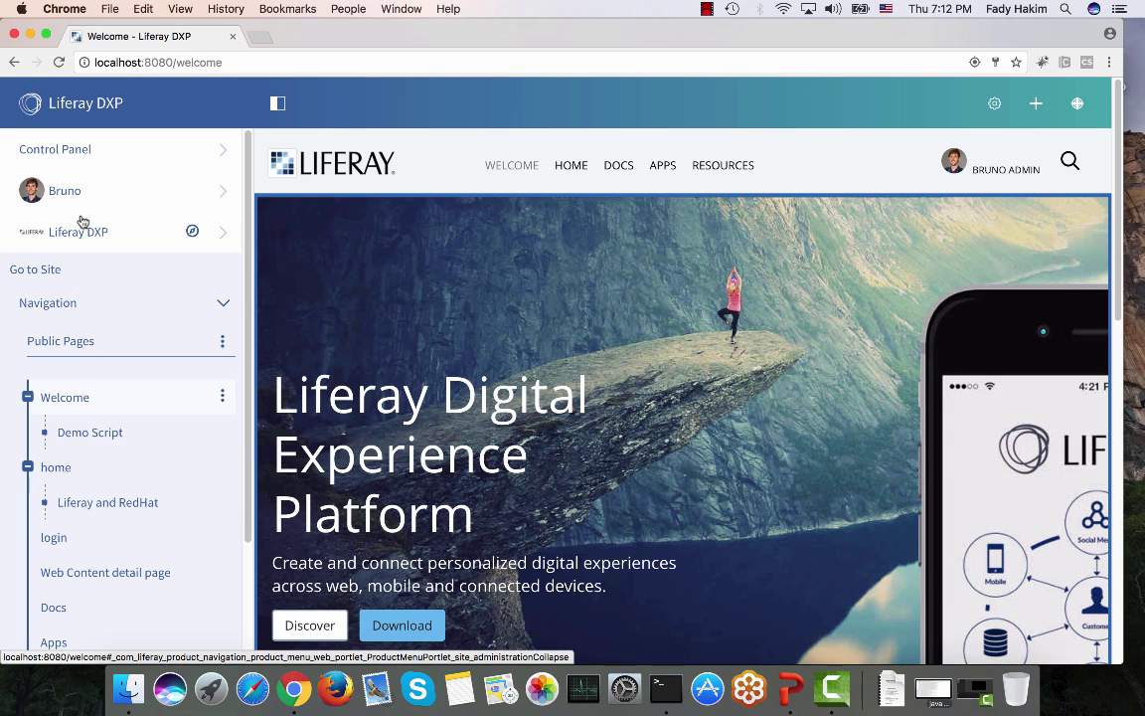
pyautogui.click(95, 147)
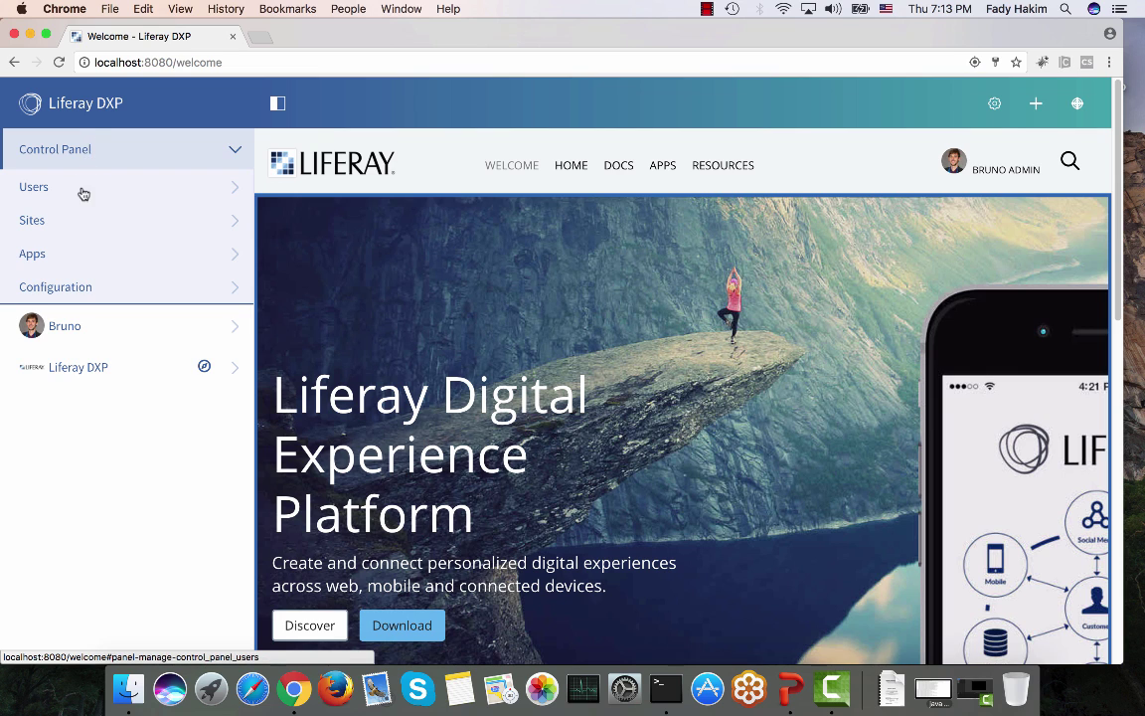
pyautogui.click(83, 186)
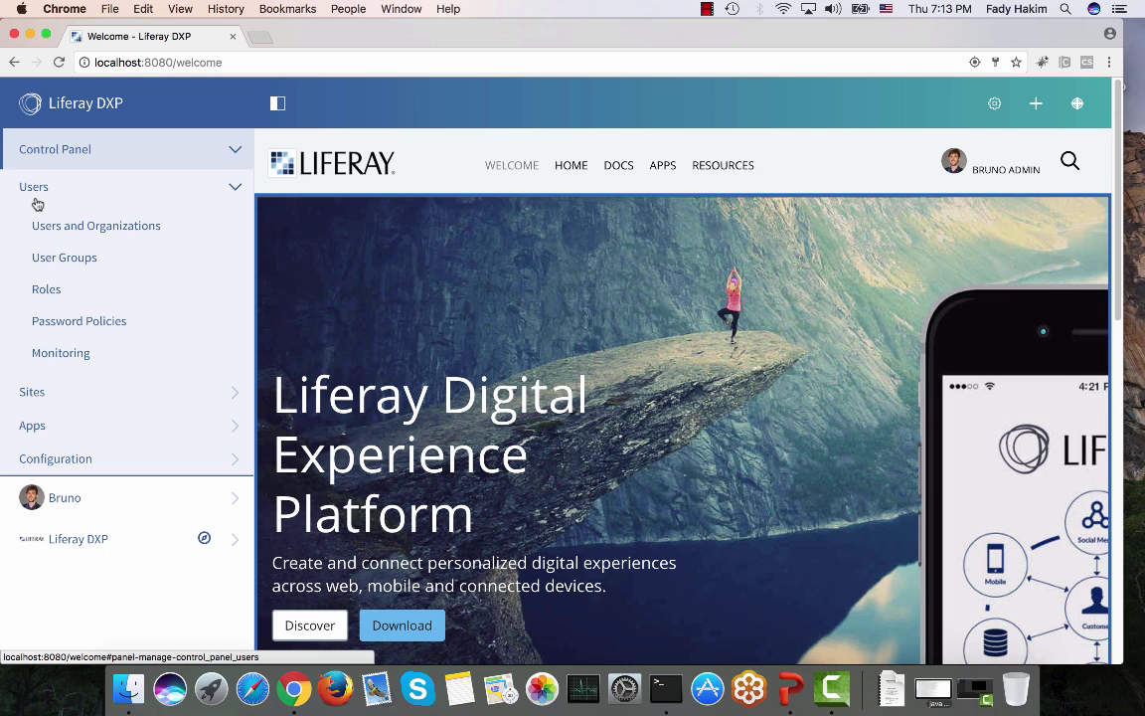
# Step: Open the Users and Organizations list, then go to the Roles administration page
pyautogui.click(40, 218)
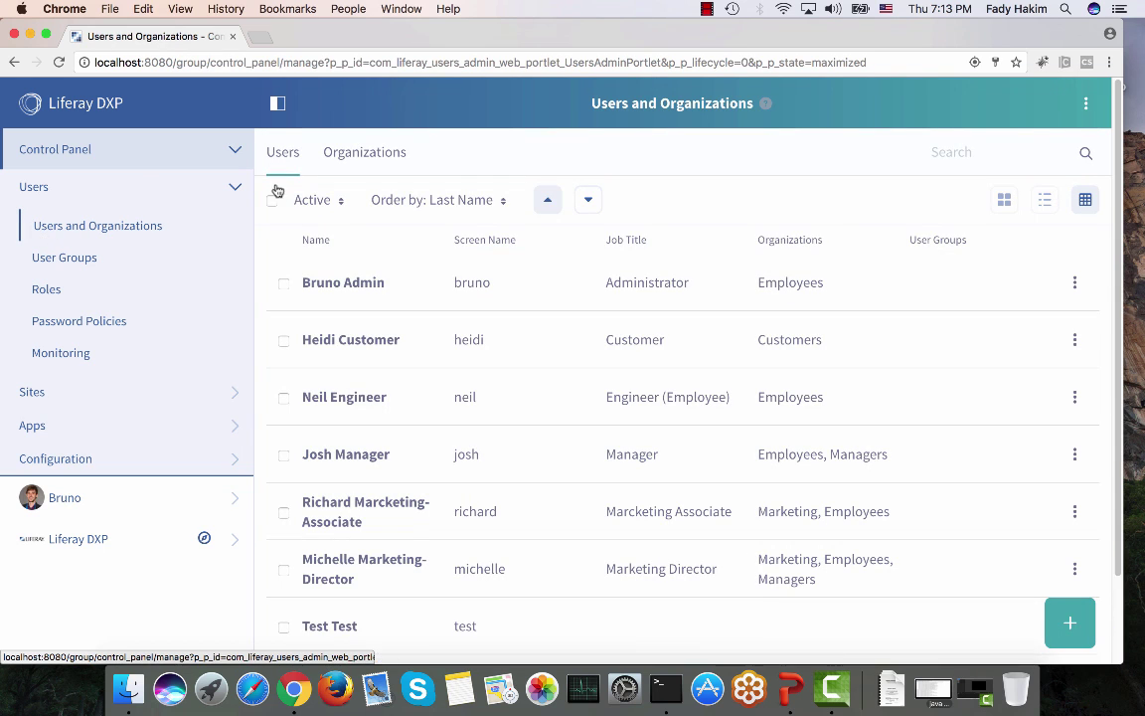
pyautogui.scroll(-3, 410, 276)
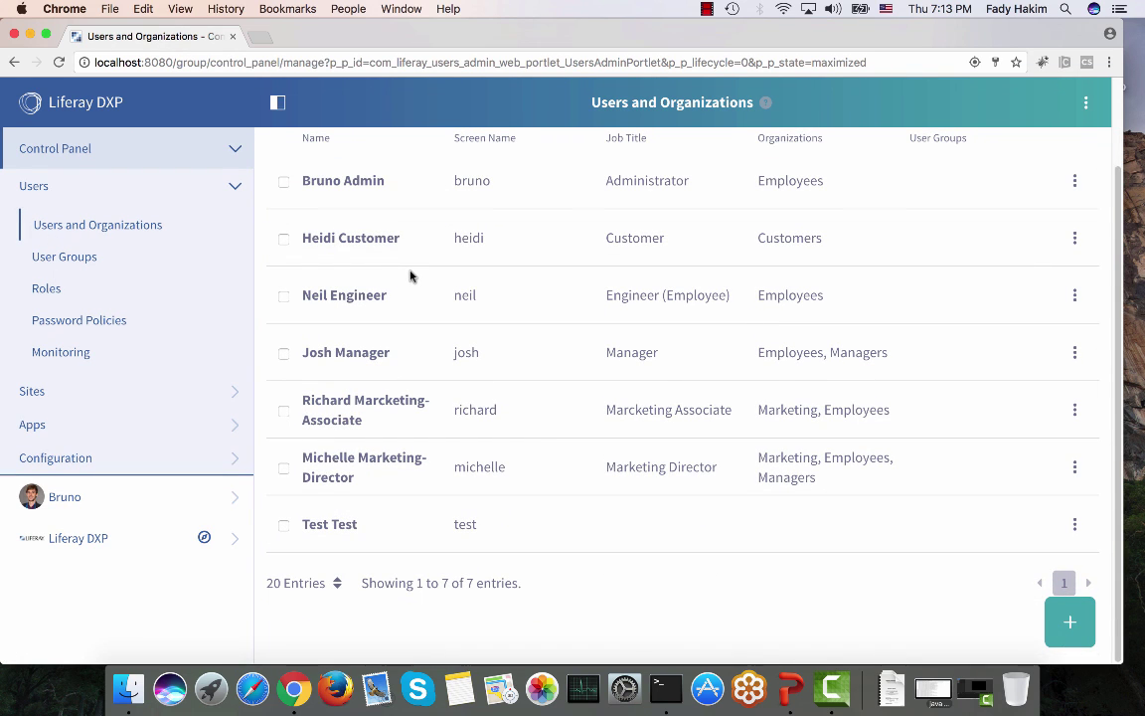
pyautogui.scroll(3, 410, 276)
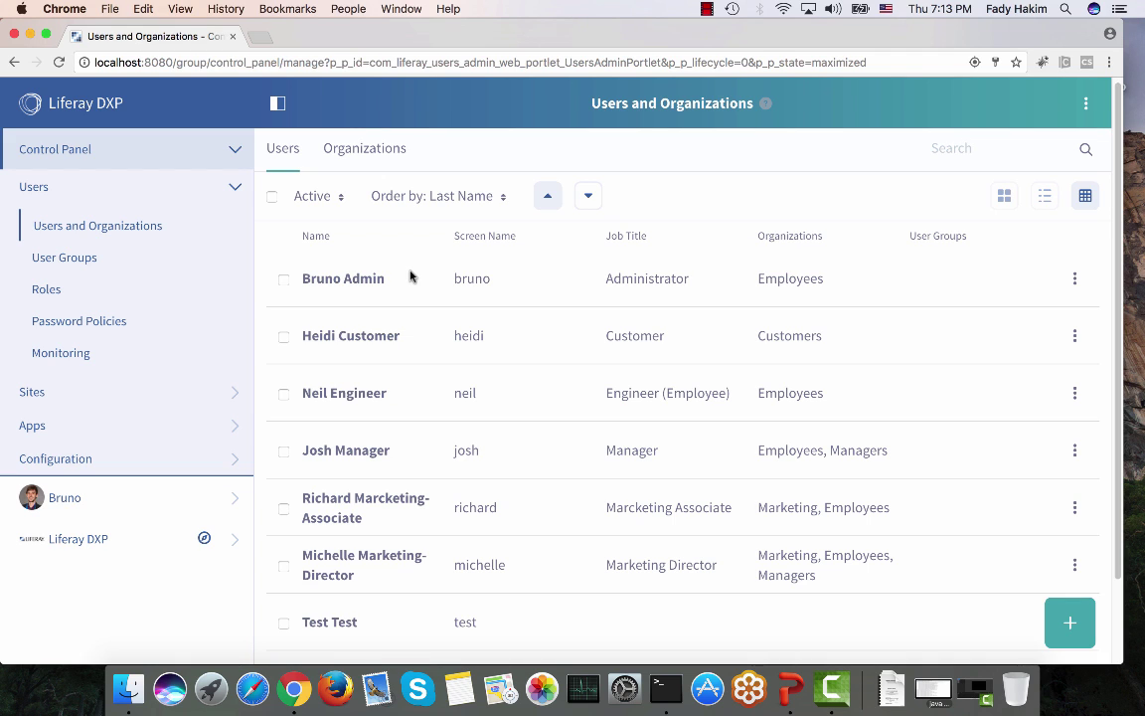
pyautogui.click(56, 290)
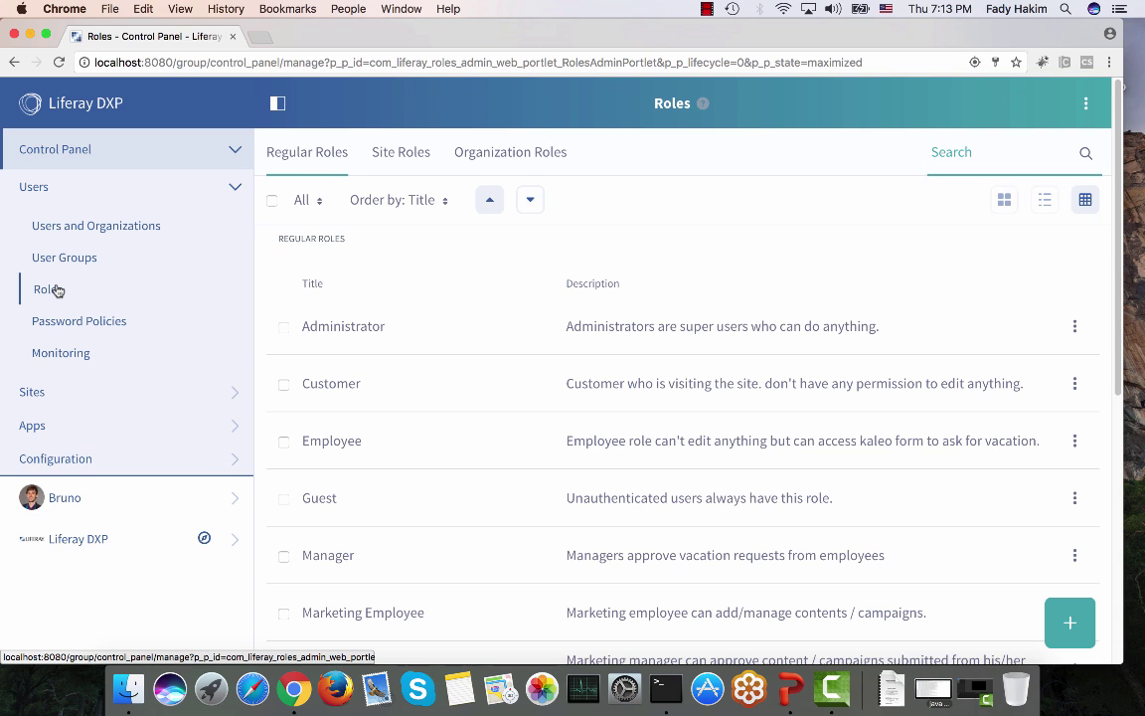
# Step: Start a new regular role, cancel it, and open the Employee role's actions menu
pyautogui.click(1079, 626)
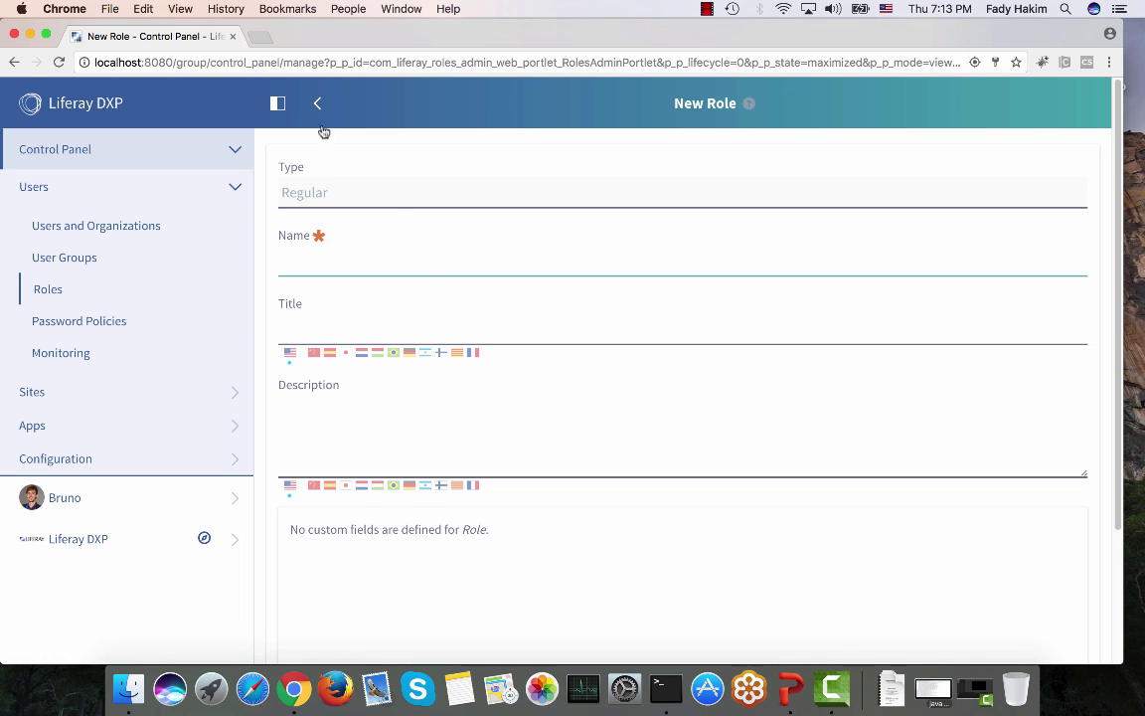
pyautogui.click(318, 105)
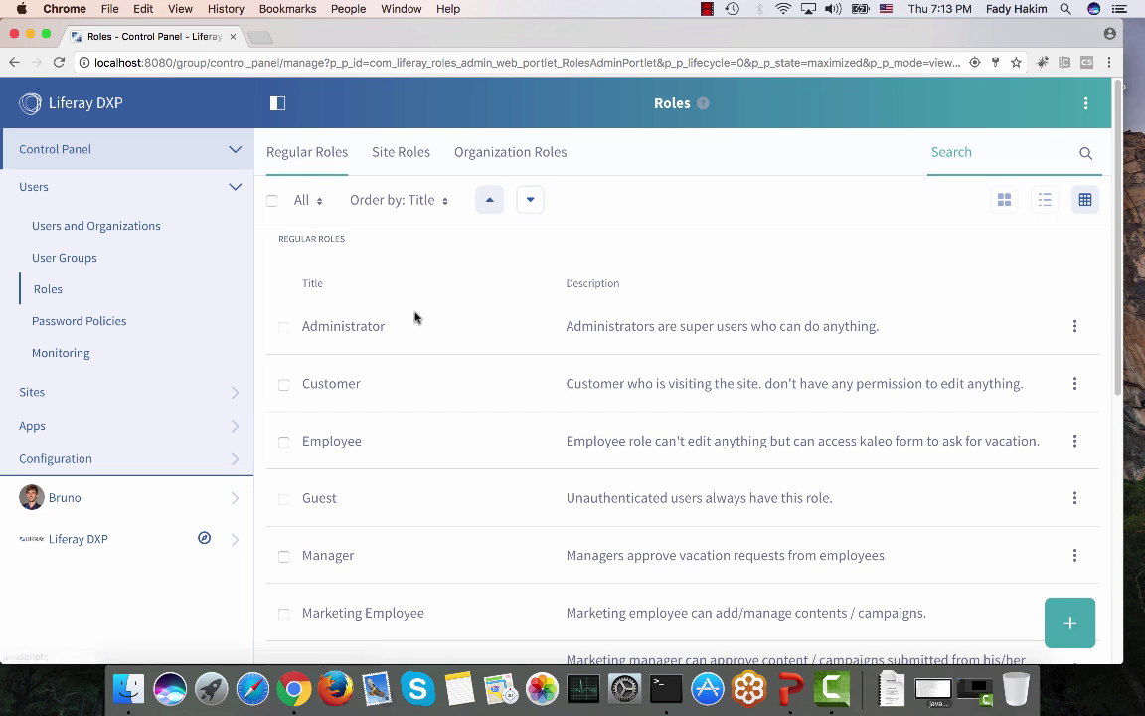
pyautogui.scroll(-2, 368, 419)
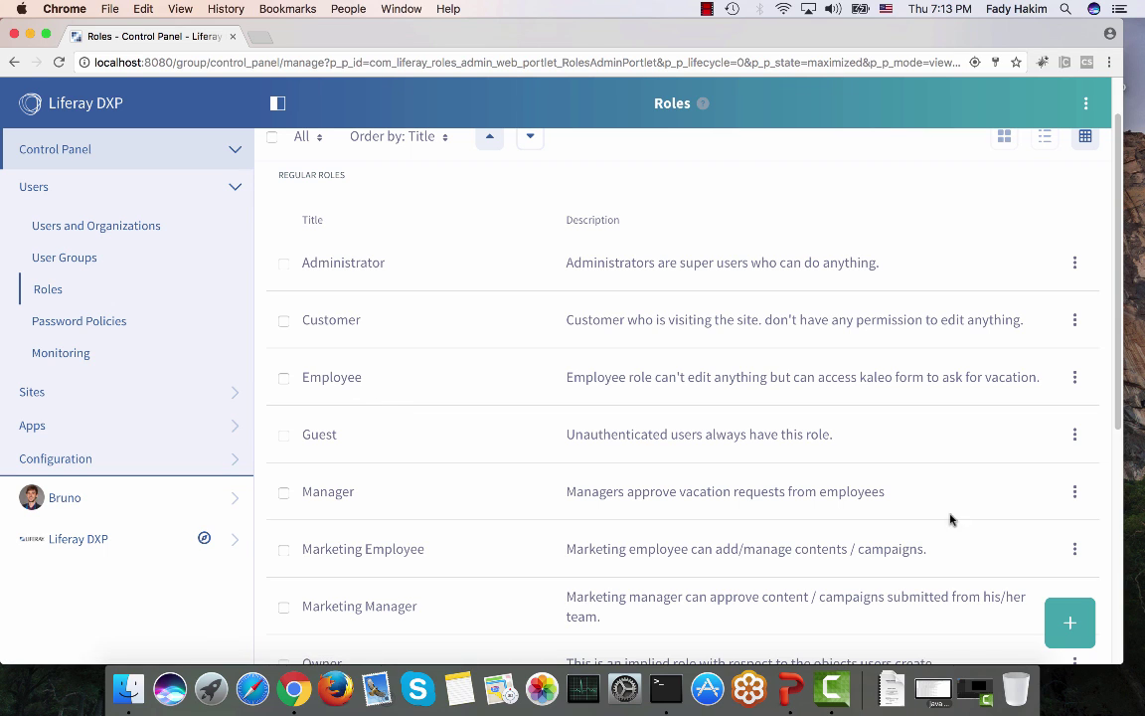
pyautogui.click(1075, 376)
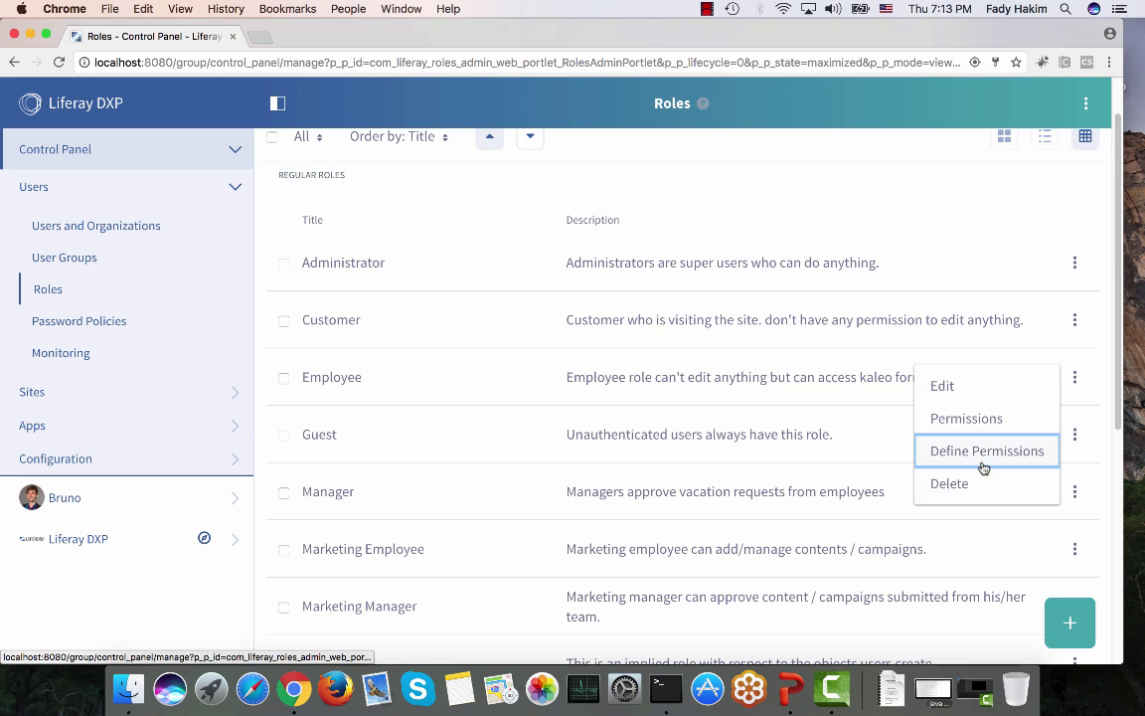
# Step: Define permissions for Employee, showing Site Administration > Navigation > Site Pages
pyautogui.click(987, 453)
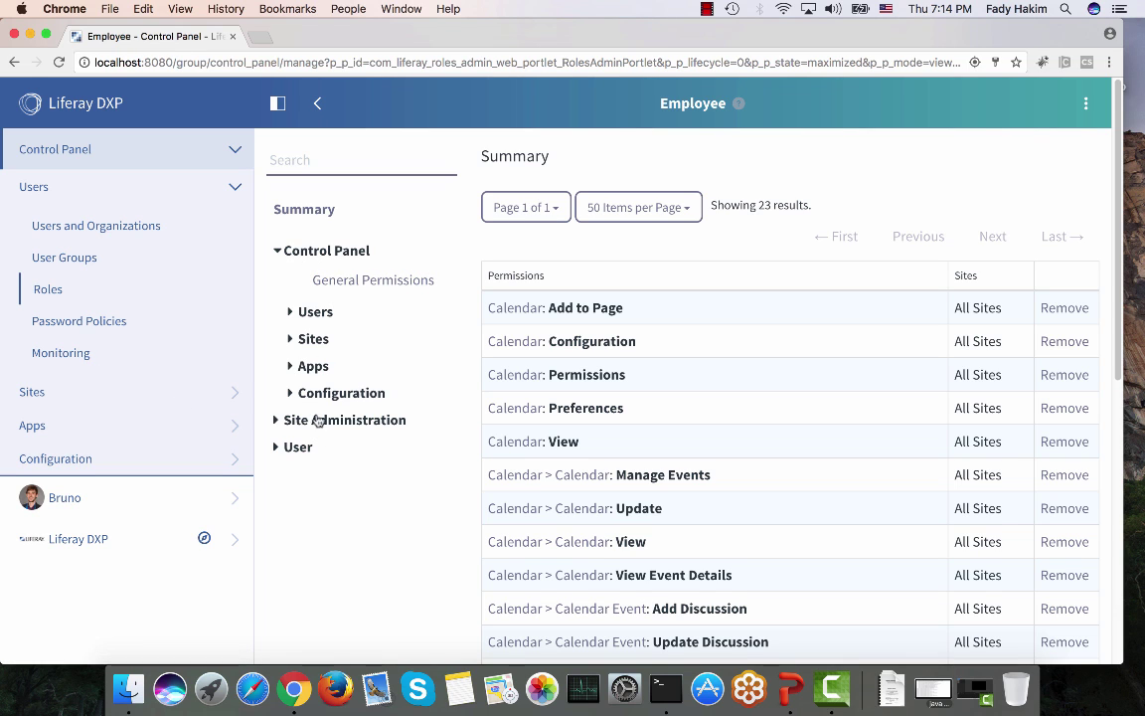
pyautogui.click(281, 419)
pyautogui.click(292, 447)
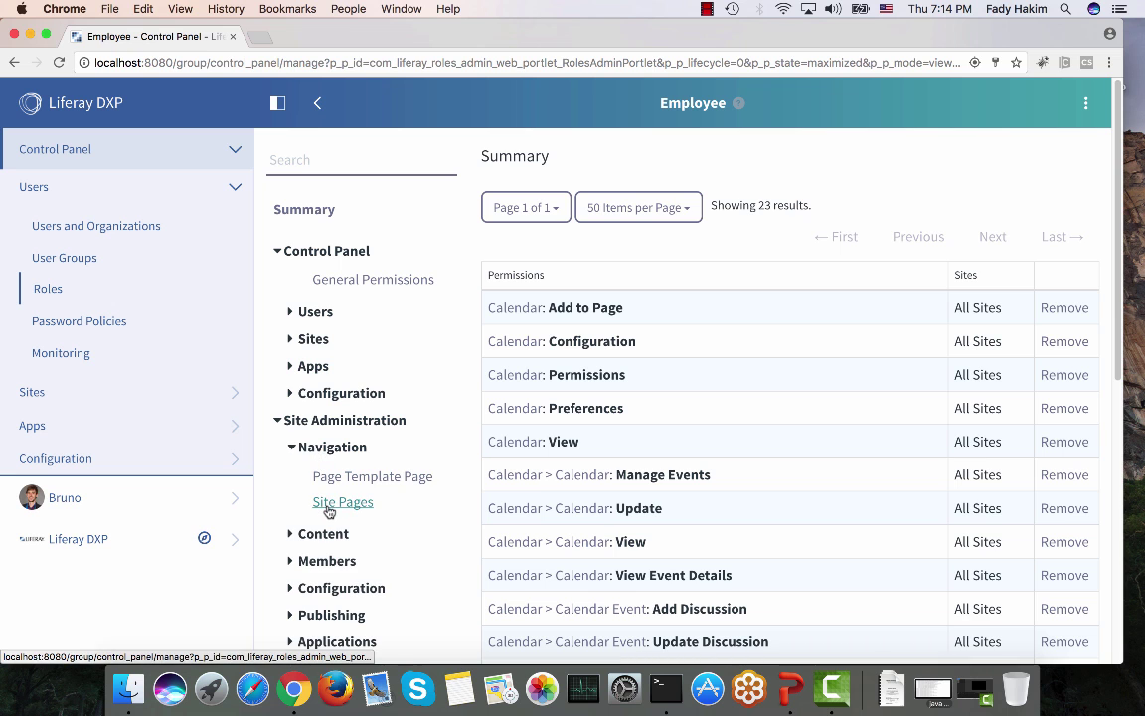
pyautogui.click(331, 505)
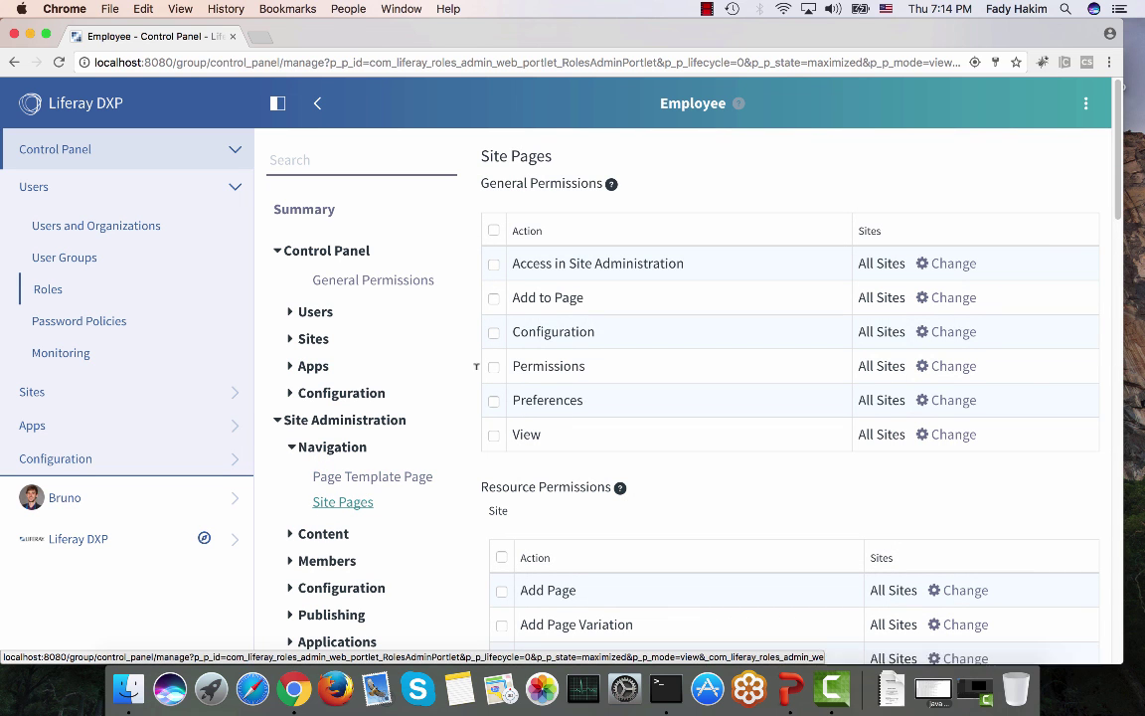
pyautogui.scroll(-2, 542, 290)
pyautogui.scroll(-1, 542, 290)
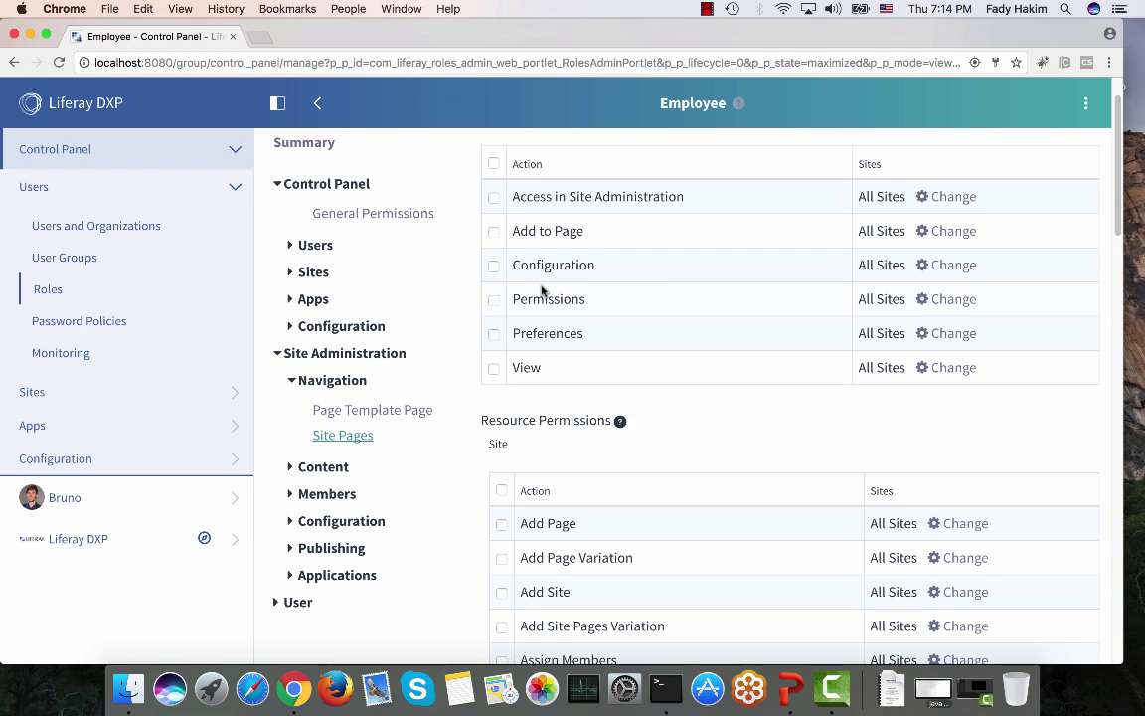
# Step: Tick the Site Pages Add to Page permission, then return to Users and Organizations
pyautogui.click(332, 472)
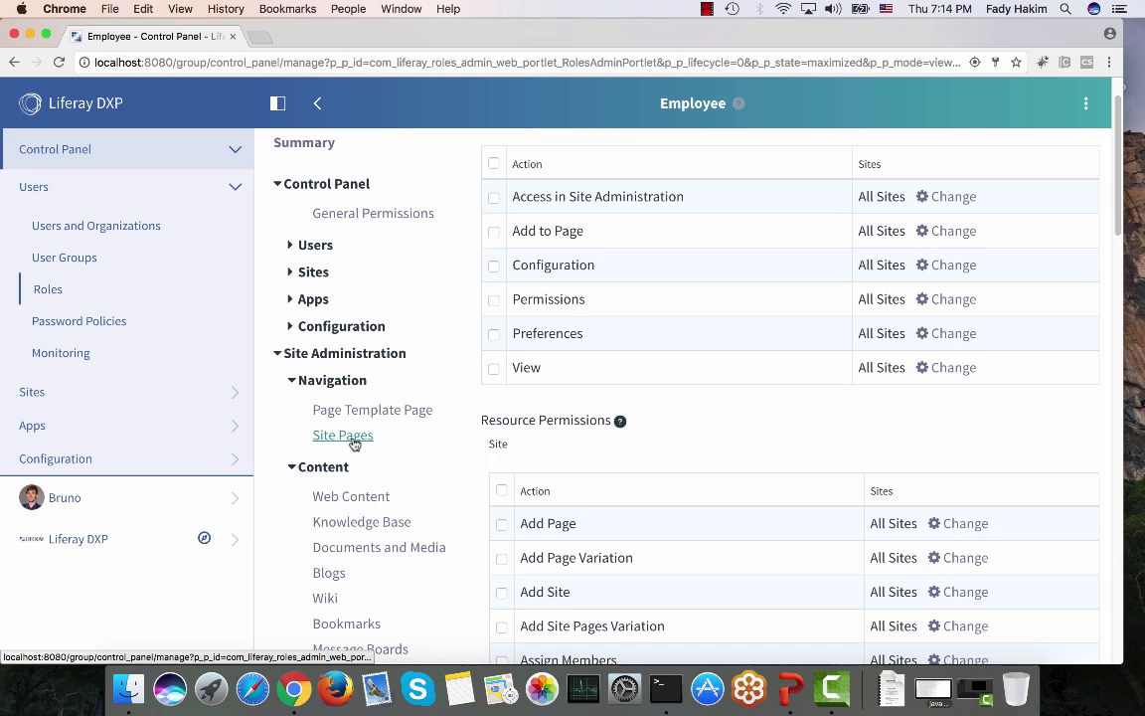
pyautogui.click(343, 436)
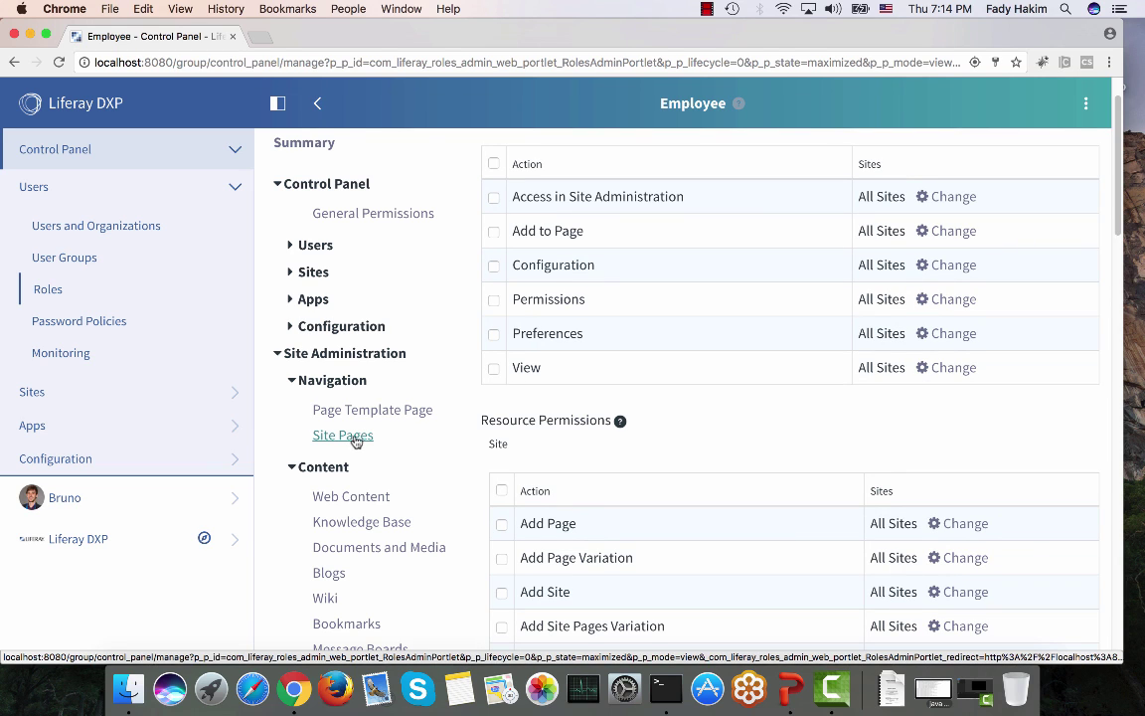
pyautogui.click(494, 234)
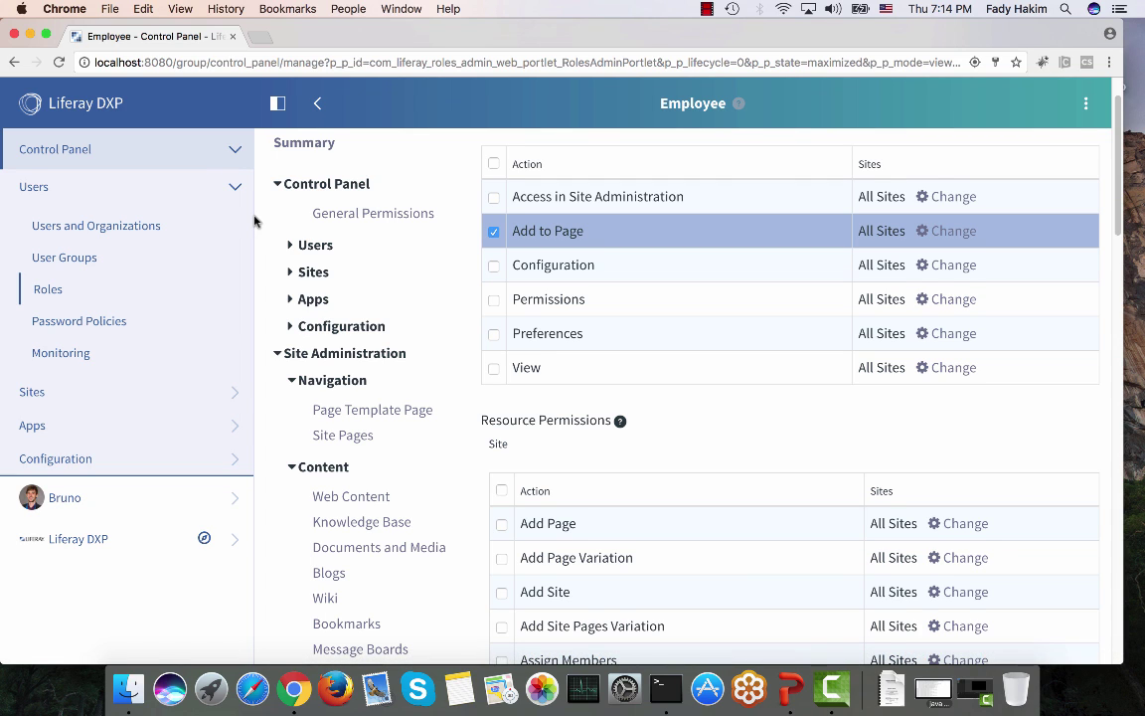
pyautogui.click(148, 226)
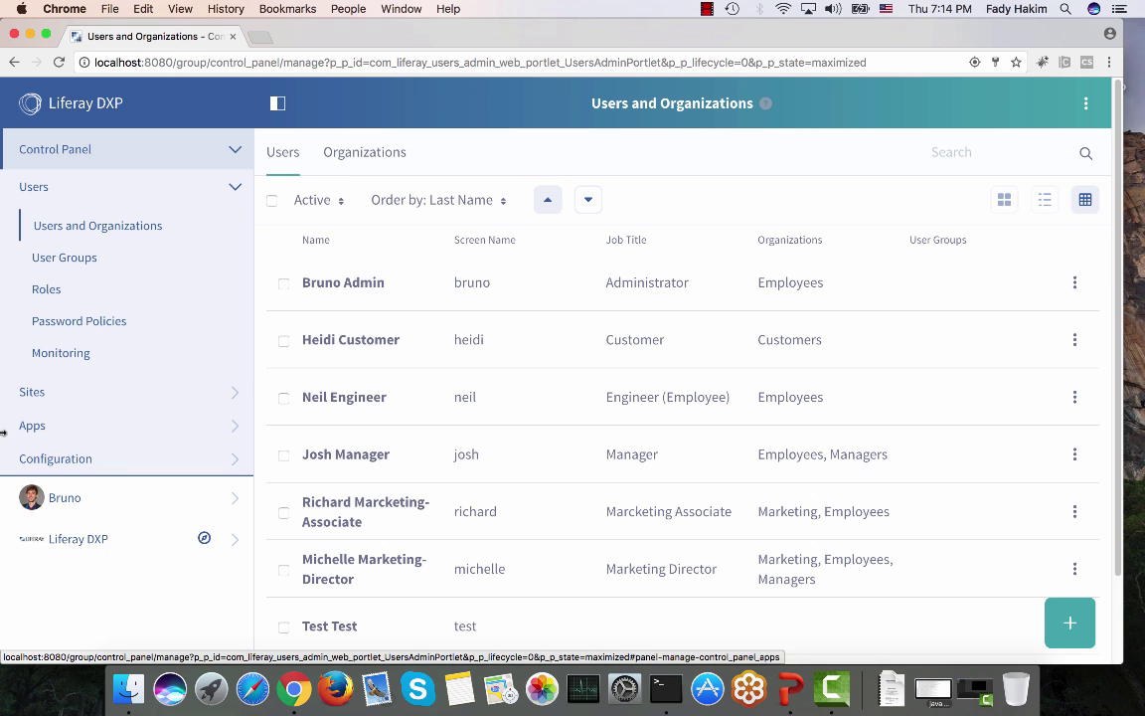
# Step: Edit the engineer user's profile to review his Roles, then return to the users list
pyautogui.scroll(-1, 288, 383)
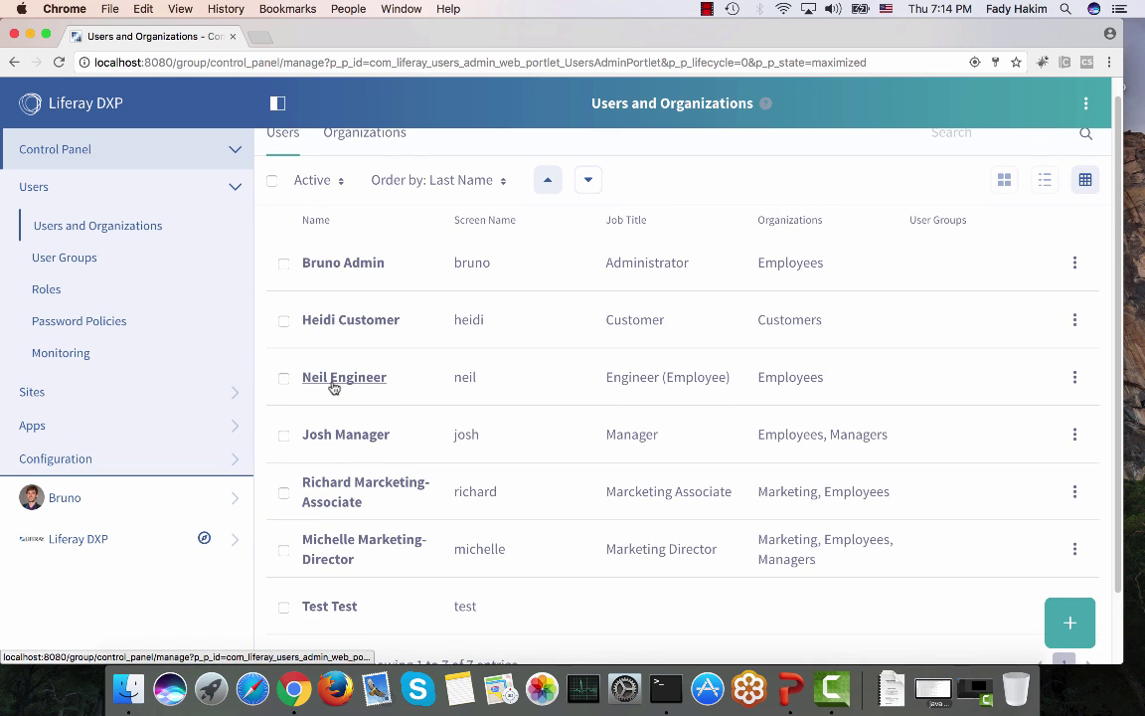
pyautogui.click(1074, 381)
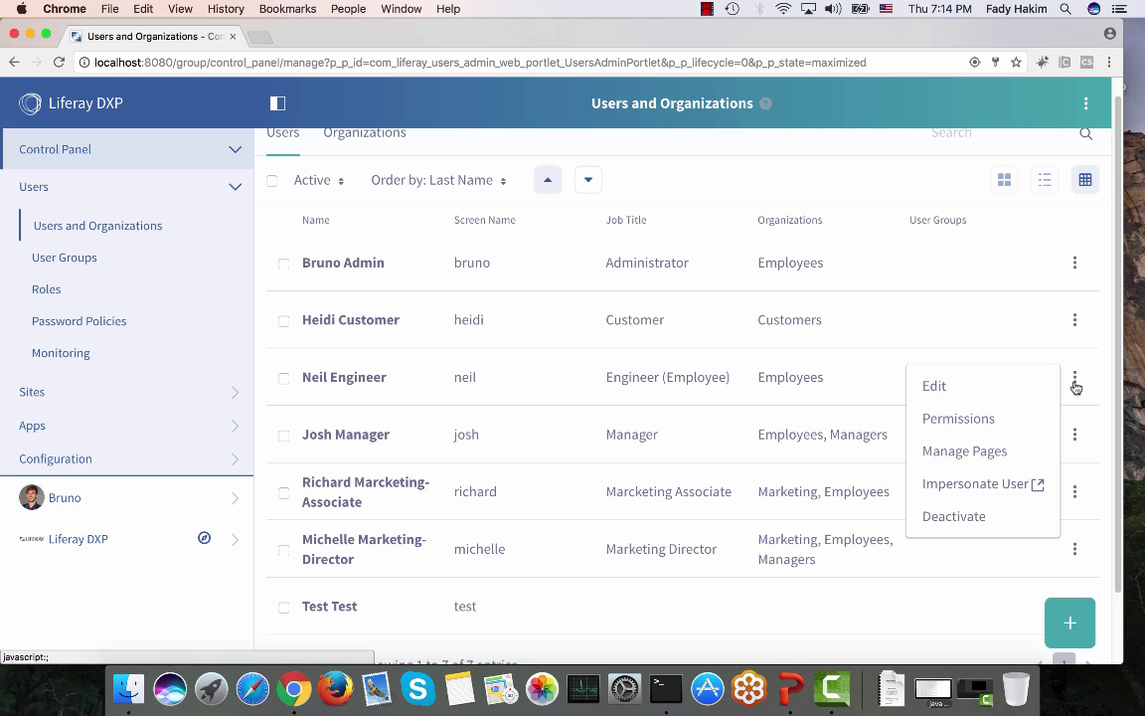
pyautogui.click(1011, 388)
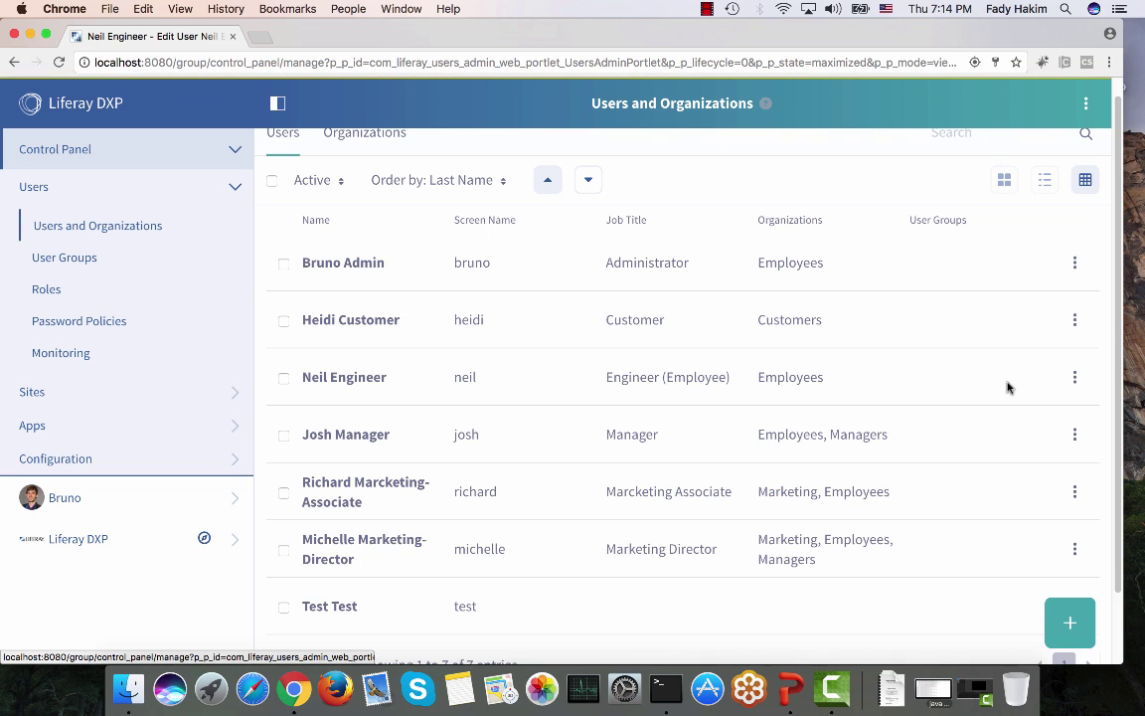
pyautogui.scroll(-10, 450, 340)
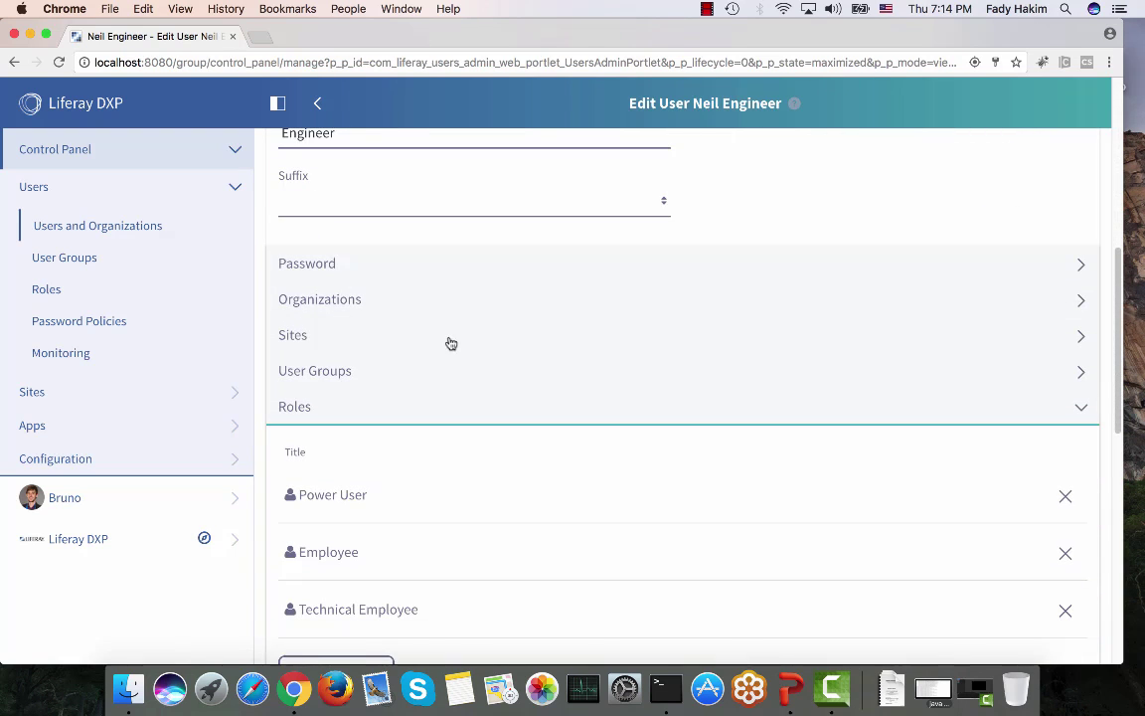
pyautogui.scroll(-2, 322, 424)
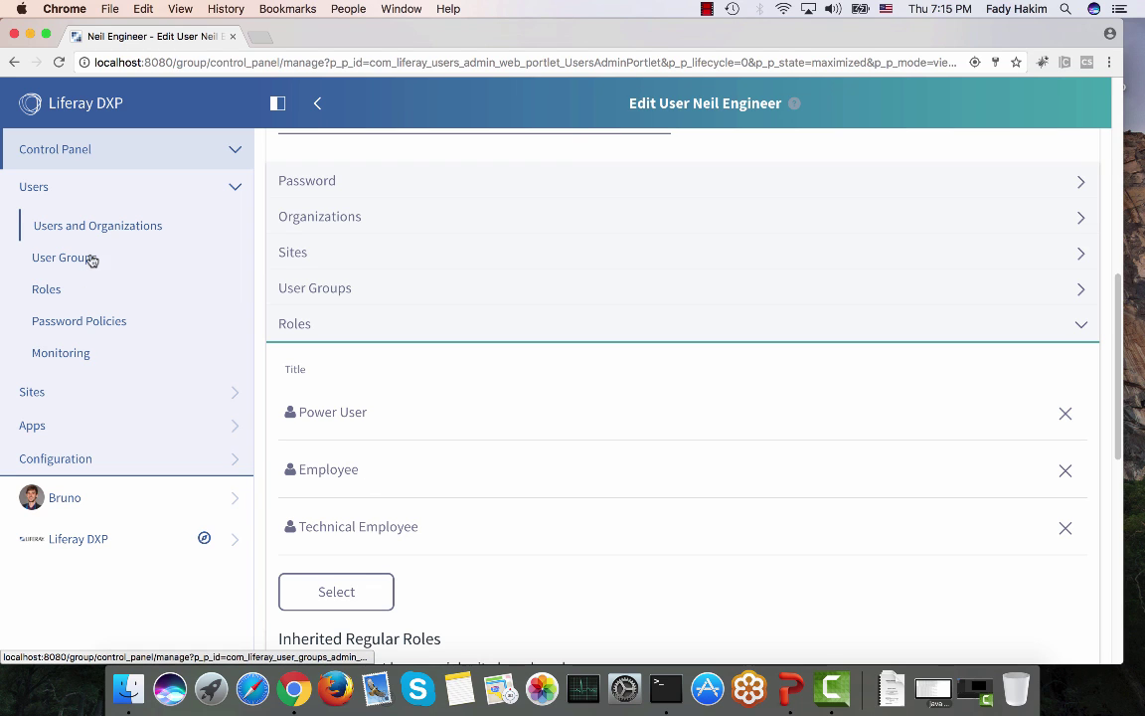
pyautogui.click(112, 228)
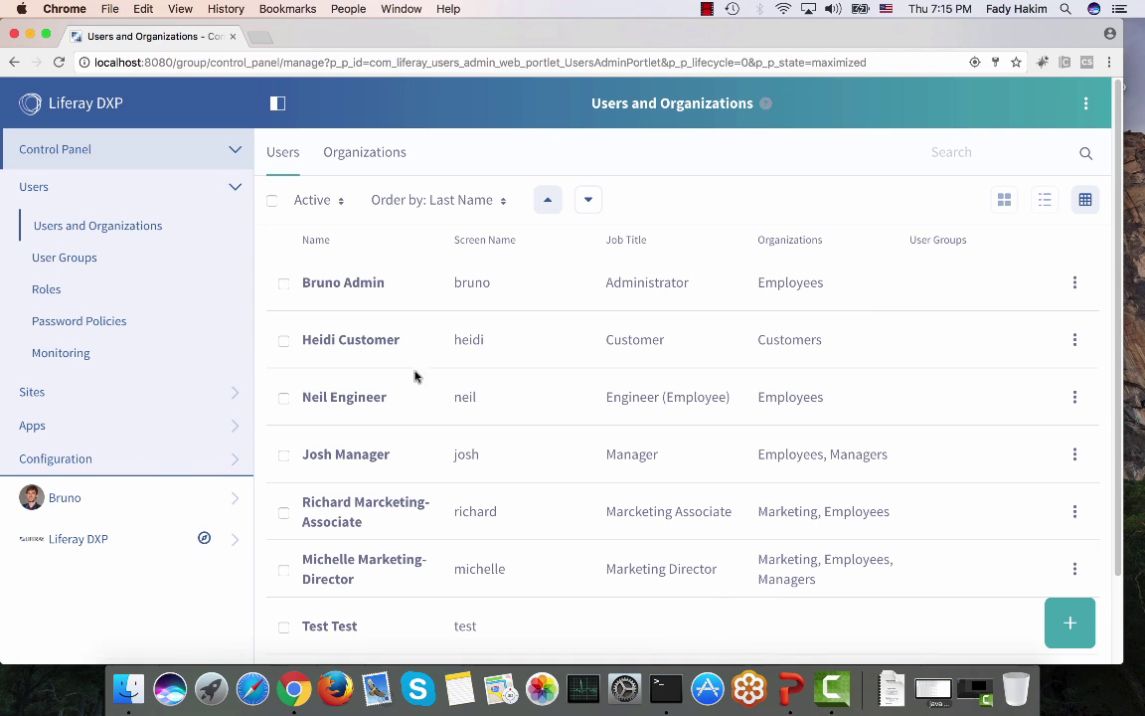
# Step: Impersonate the engineer user in a new tab and browse its product menu and site section
pyautogui.click(1077, 397)
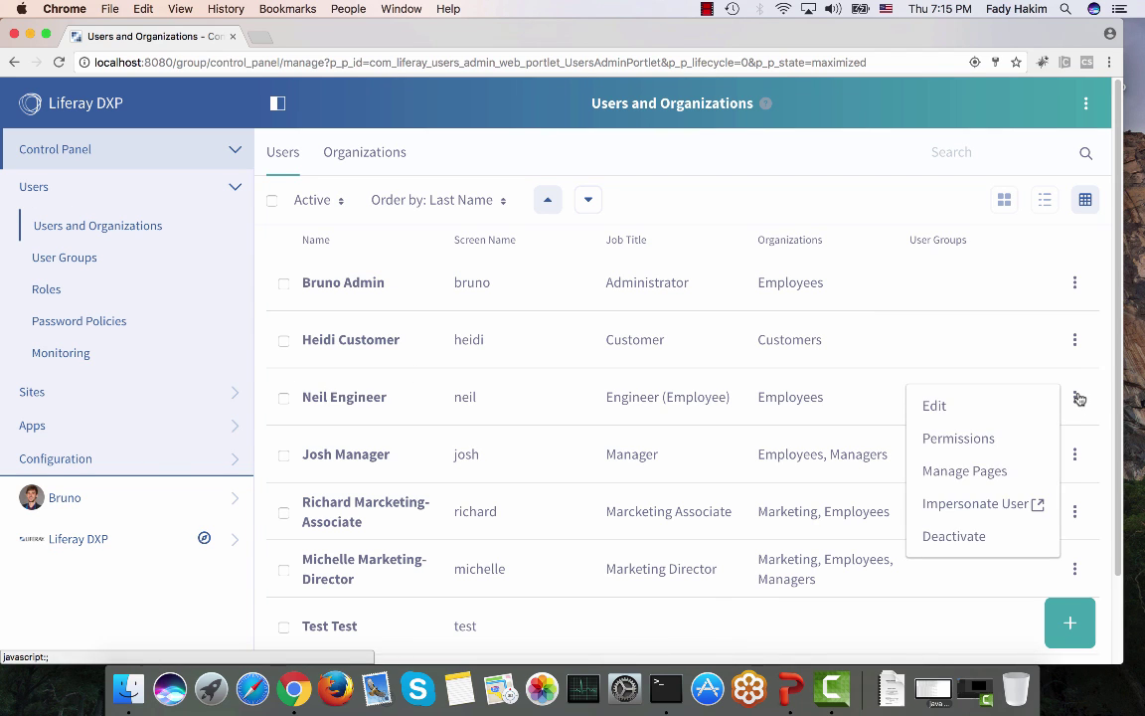
pyautogui.click(946, 508)
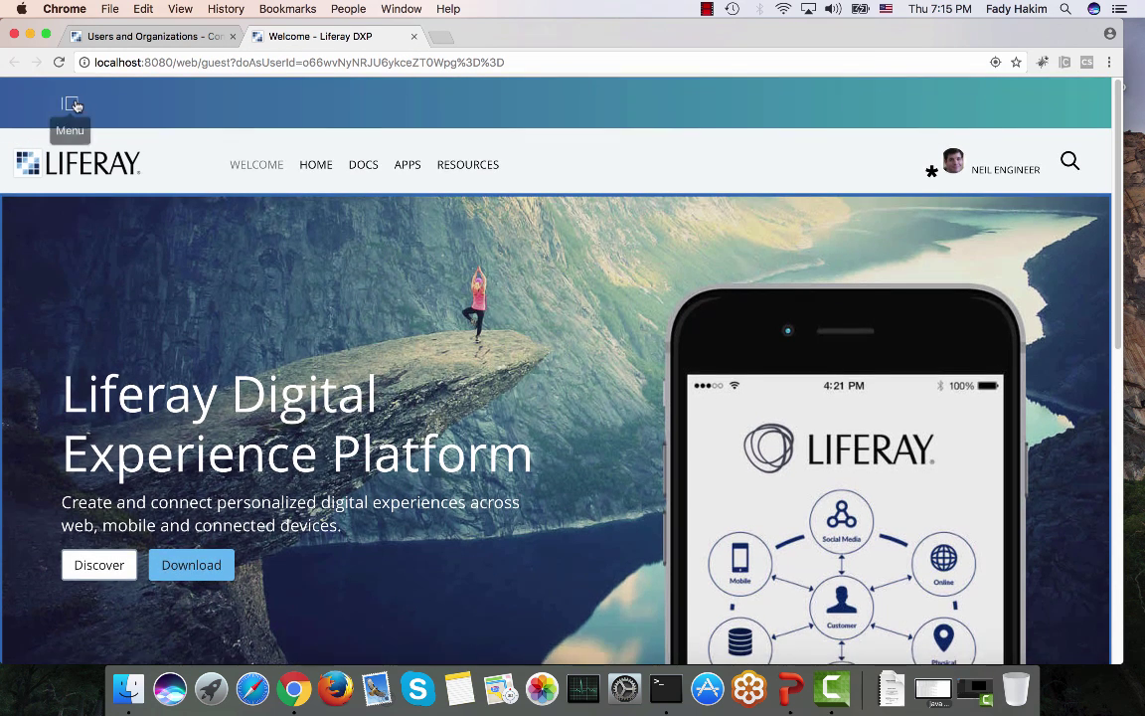
pyautogui.click(73, 105)
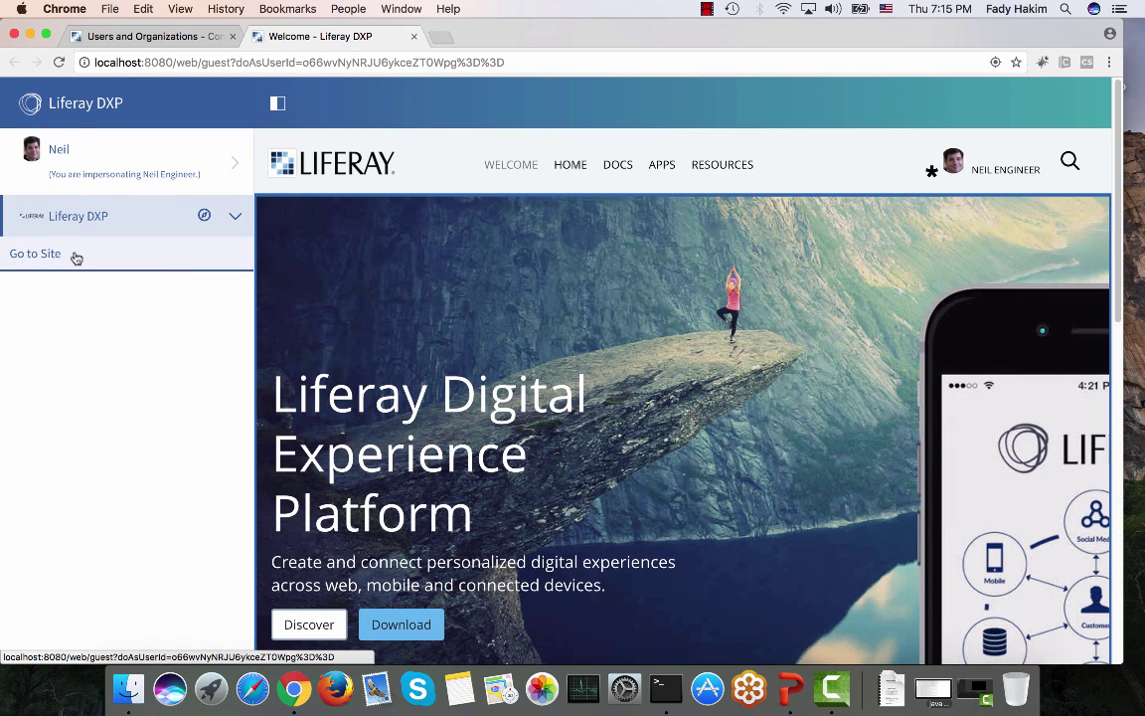
pyautogui.click(88, 156)
pyautogui.click(88, 156)
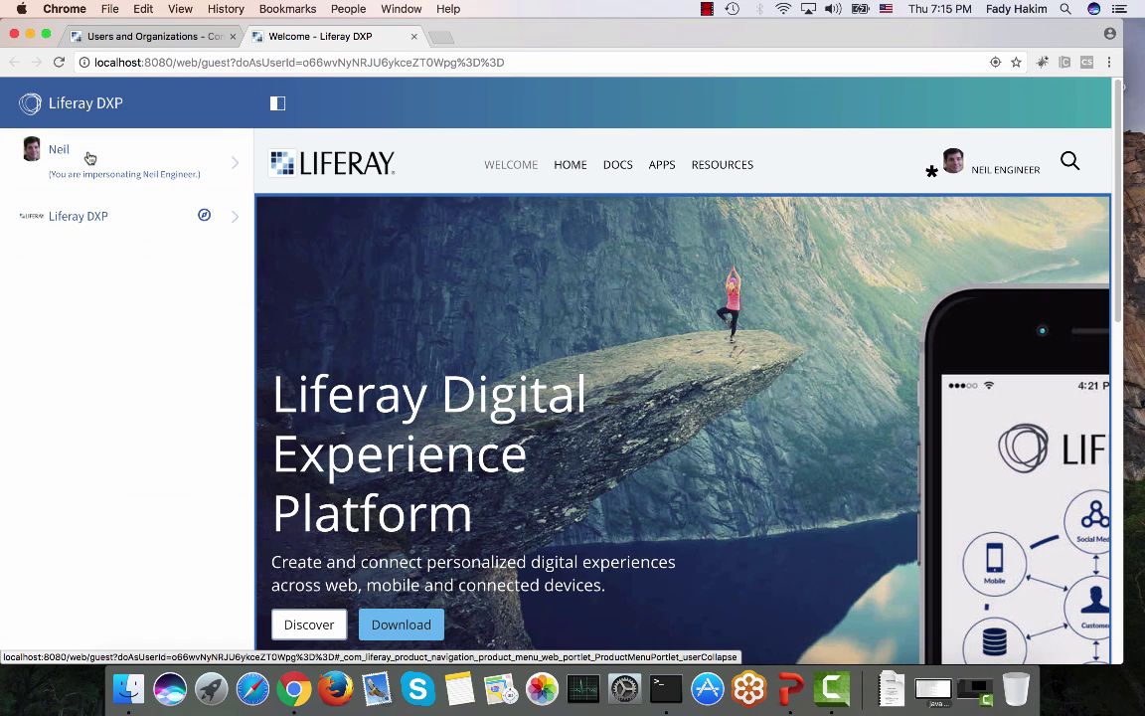
pyautogui.click(85, 216)
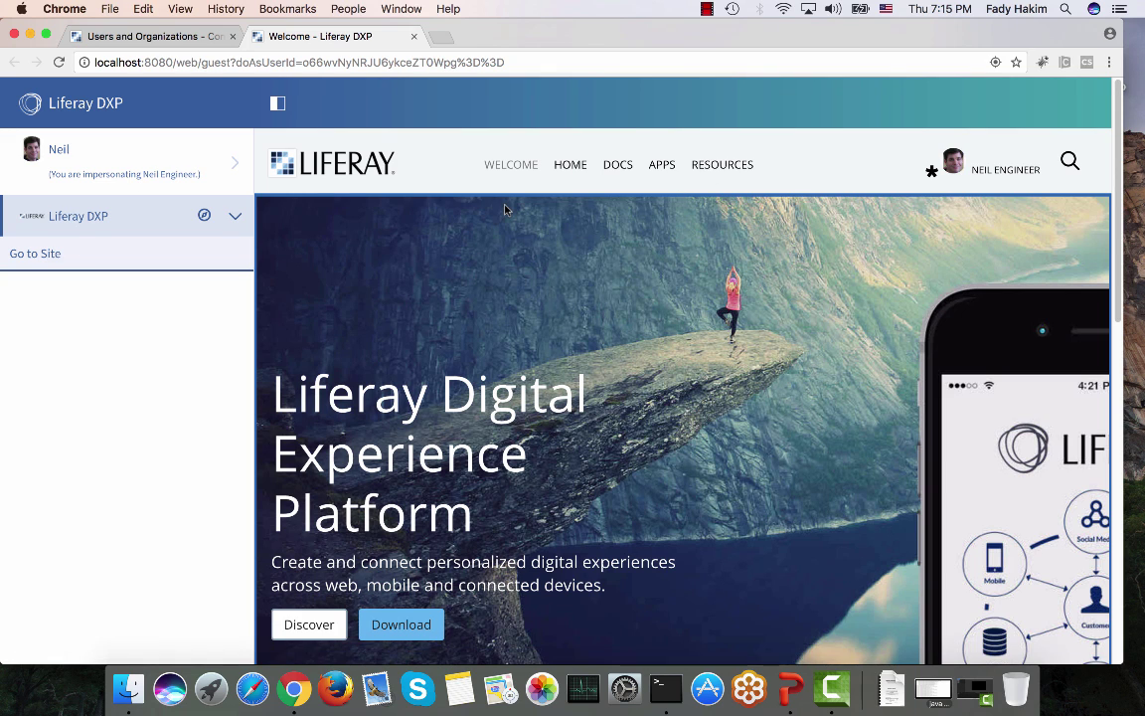
# Step: Back in the Control Panel tab, open the list of roles
pyautogui.click(195, 38)
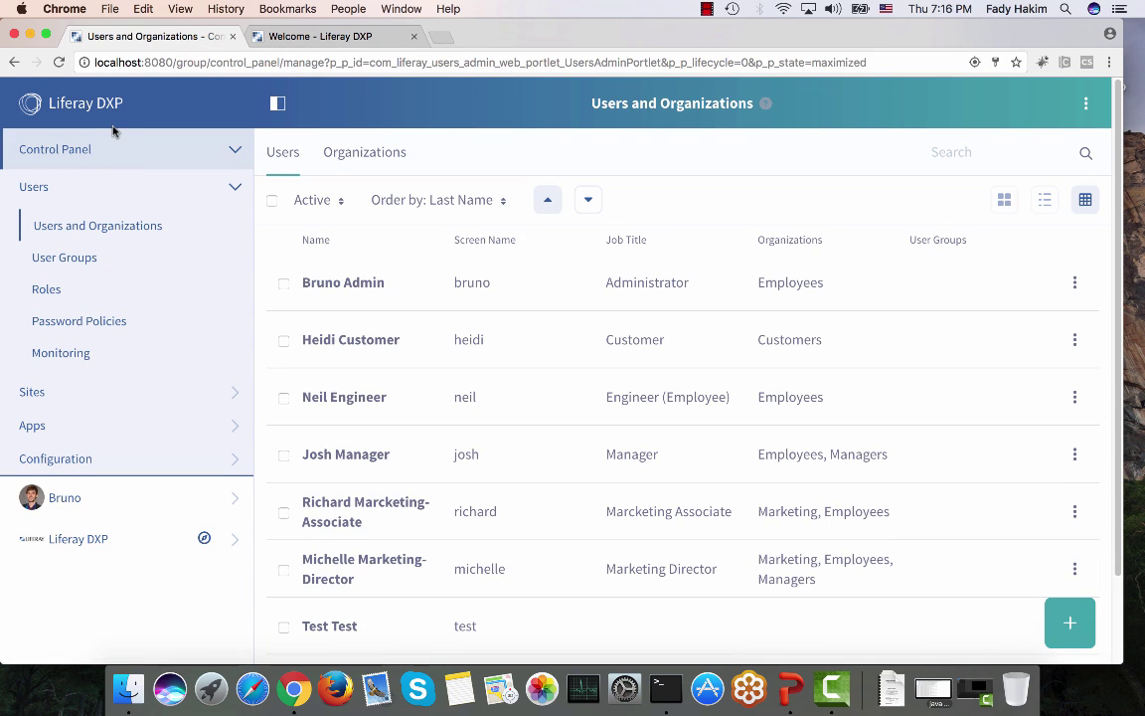
pyautogui.click(267, 38)
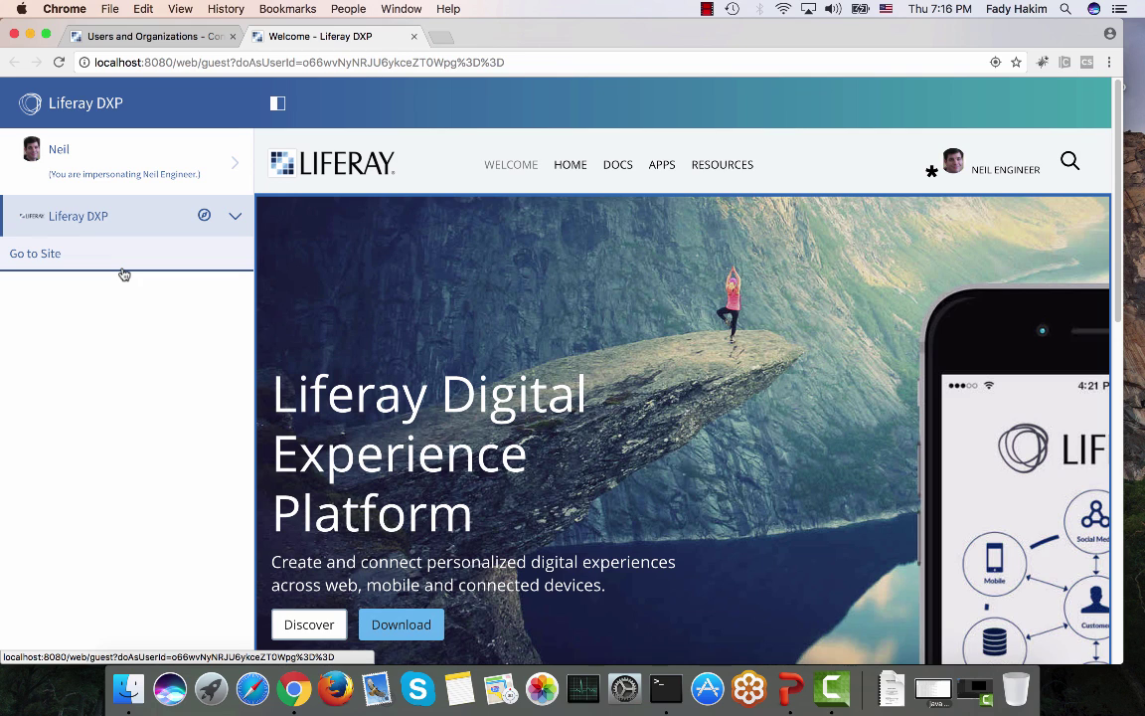
pyautogui.click(110, 36)
pyautogui.click(47, 290)
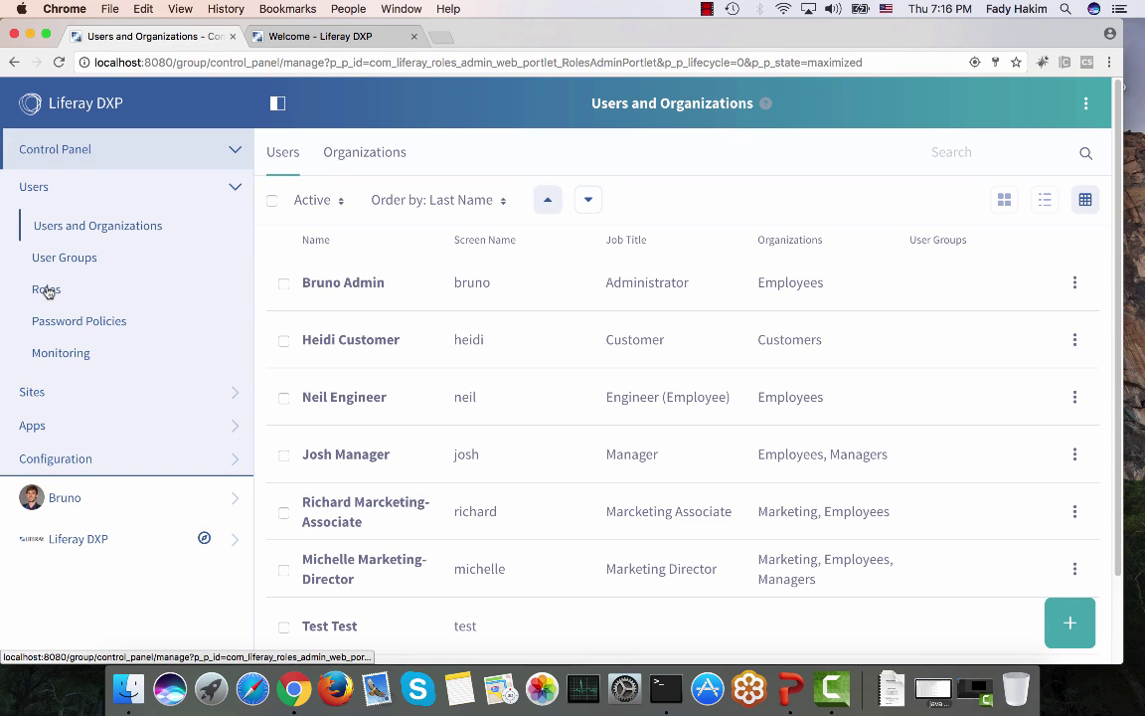
pyautogui.scroll(-2, 336, 424)
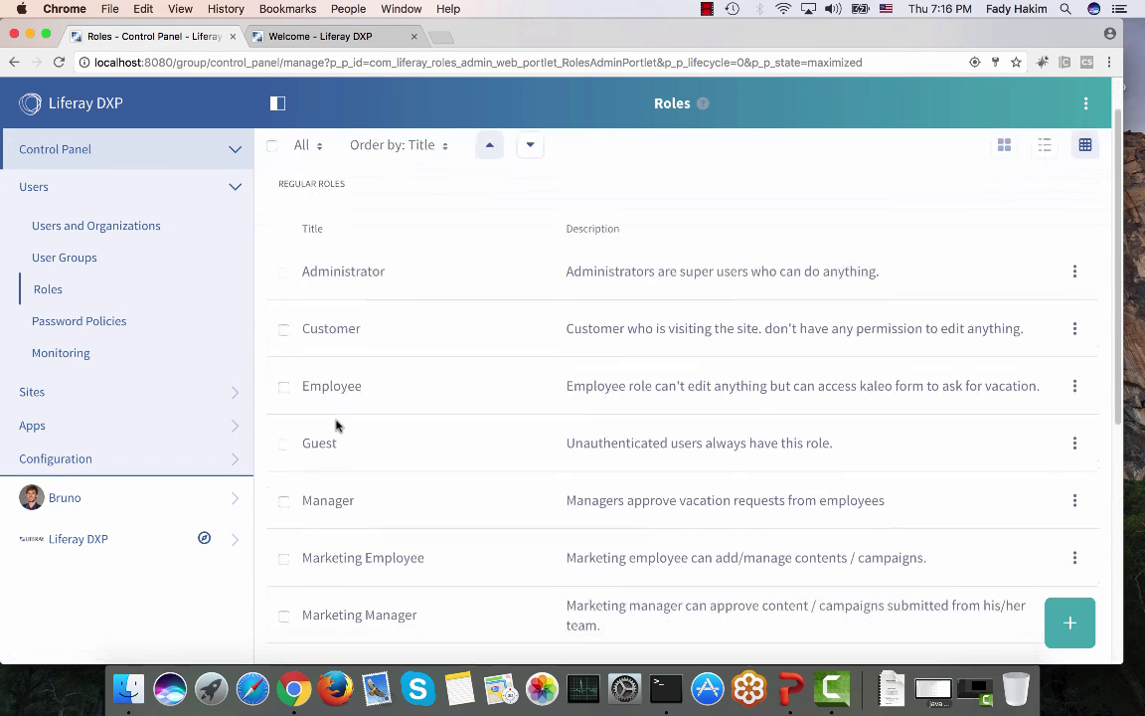
# Step: Show the Employee role's permissions summary with its 23 granted permissions
pyautogui.click(1075, 384)
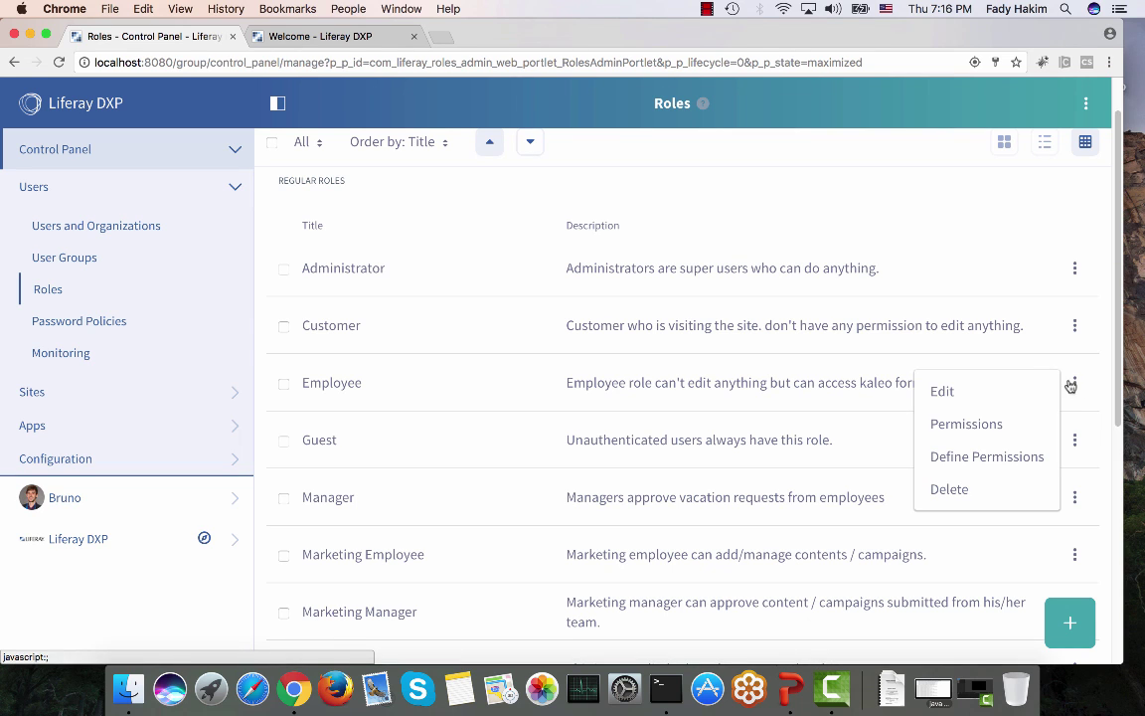
pyautogui.click(987, 469)
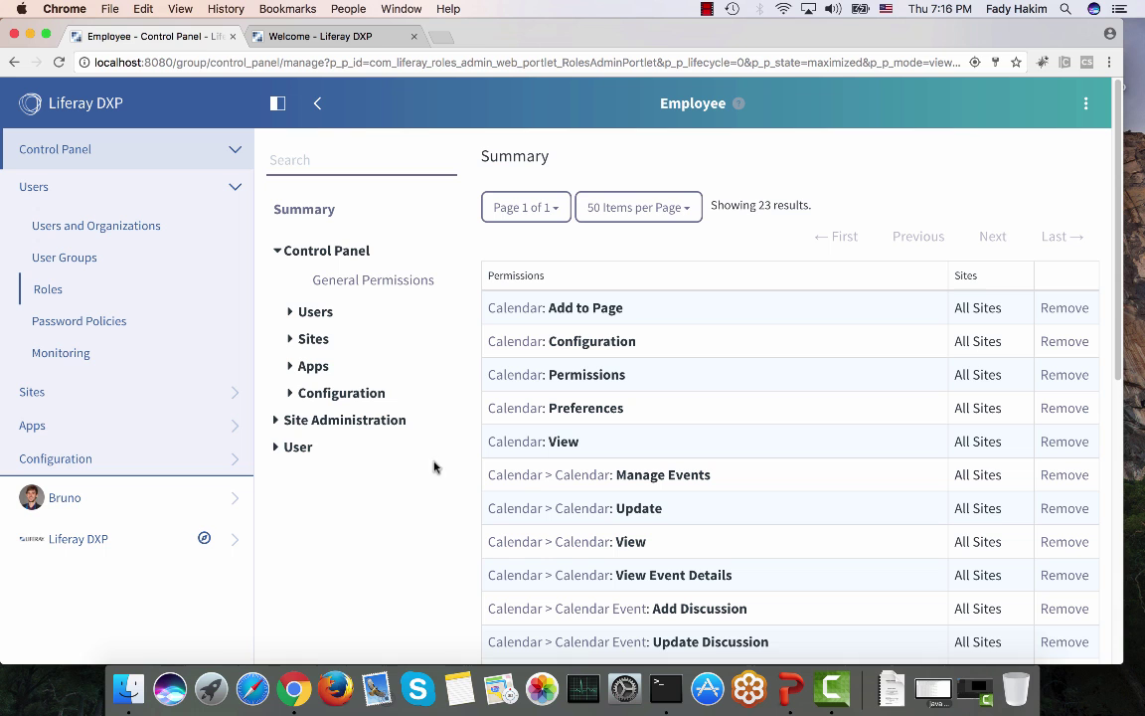
pyautogui.click(347, 40)
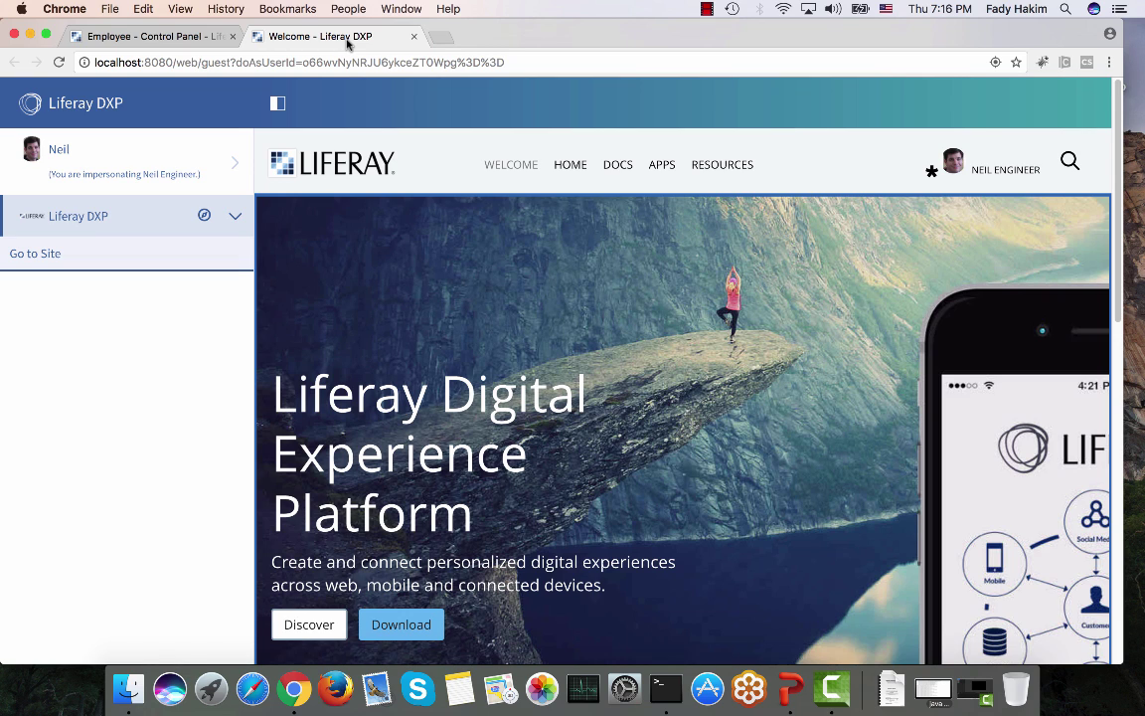
pyautogui.click(181, 40)
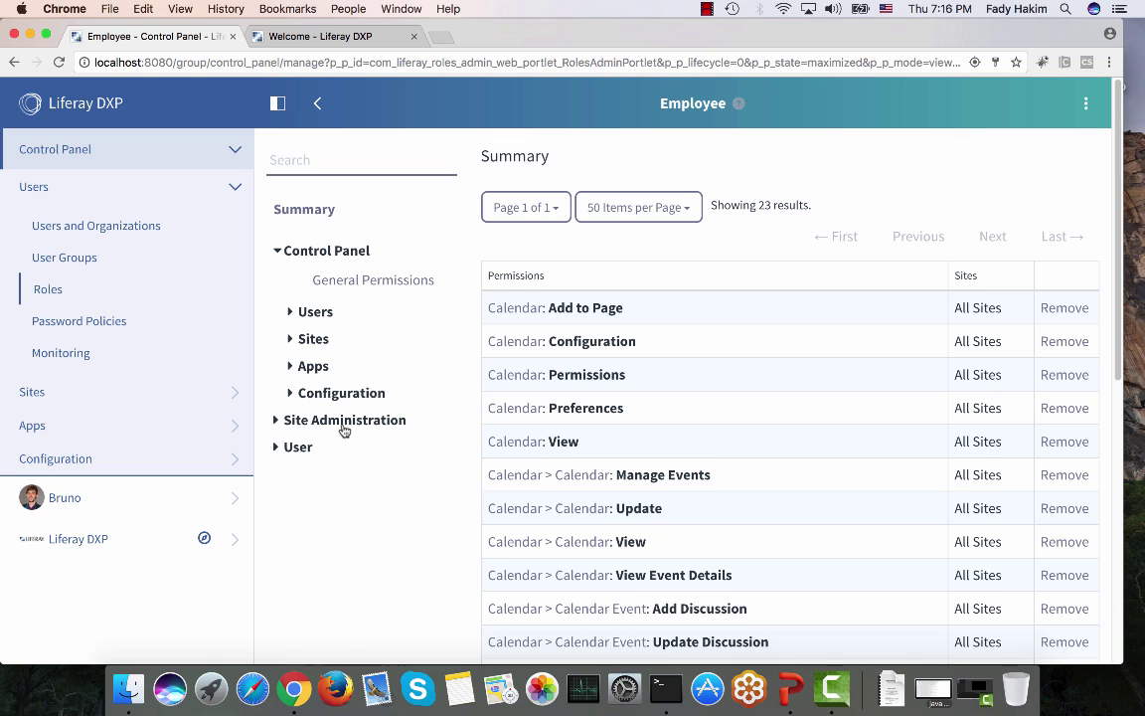
# Step: In Employee's Site Pages permissions, grant all general and Site resource permissions
pyautogui.click(343, 424)
pyautogui.click(332, 450)
pyautogui.click(335, 502)
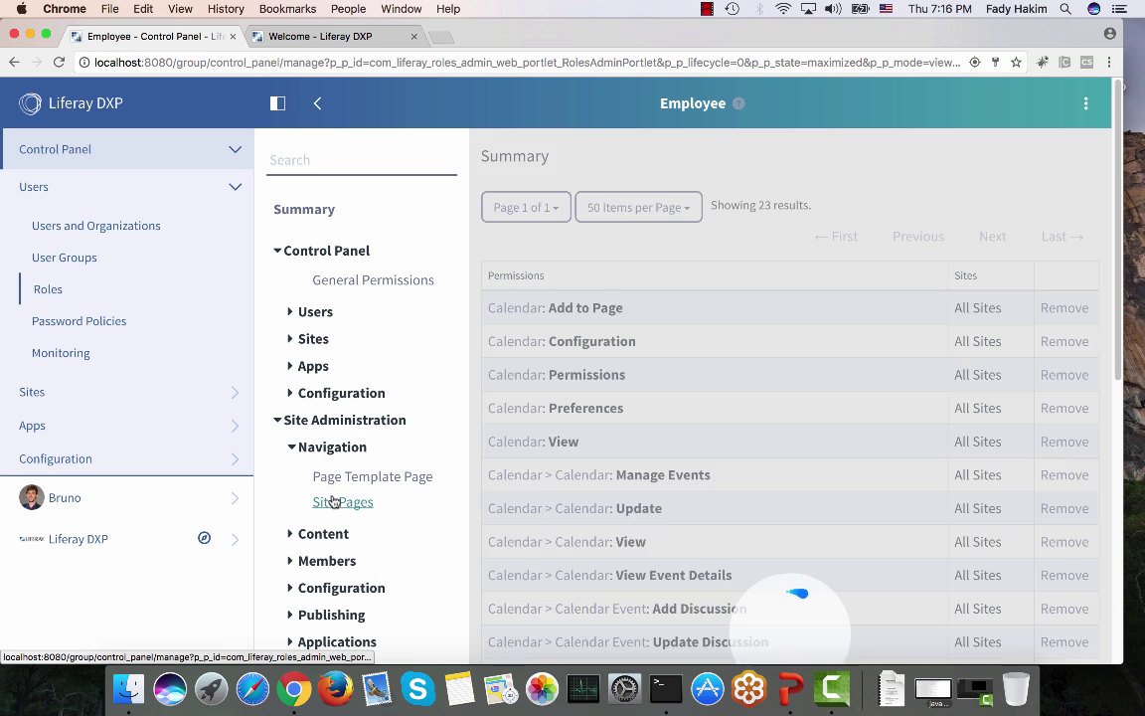
pyautogui.click(494, 231)
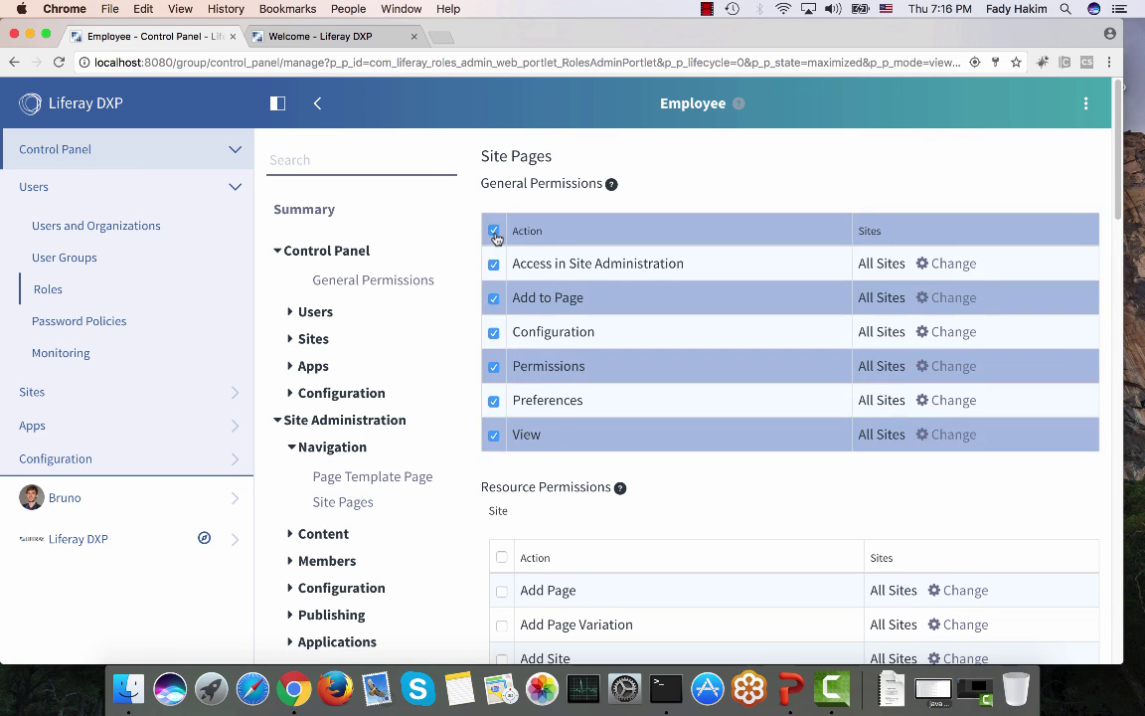
pyautogui.scroll(-2, 497, 237)
pyautogui.click(501, 444)
# Step: Grant all Page, Page Variation and Site Pages Variation permissions and save, reaching 71
pyautogui.scroll(-10, 502, 449)
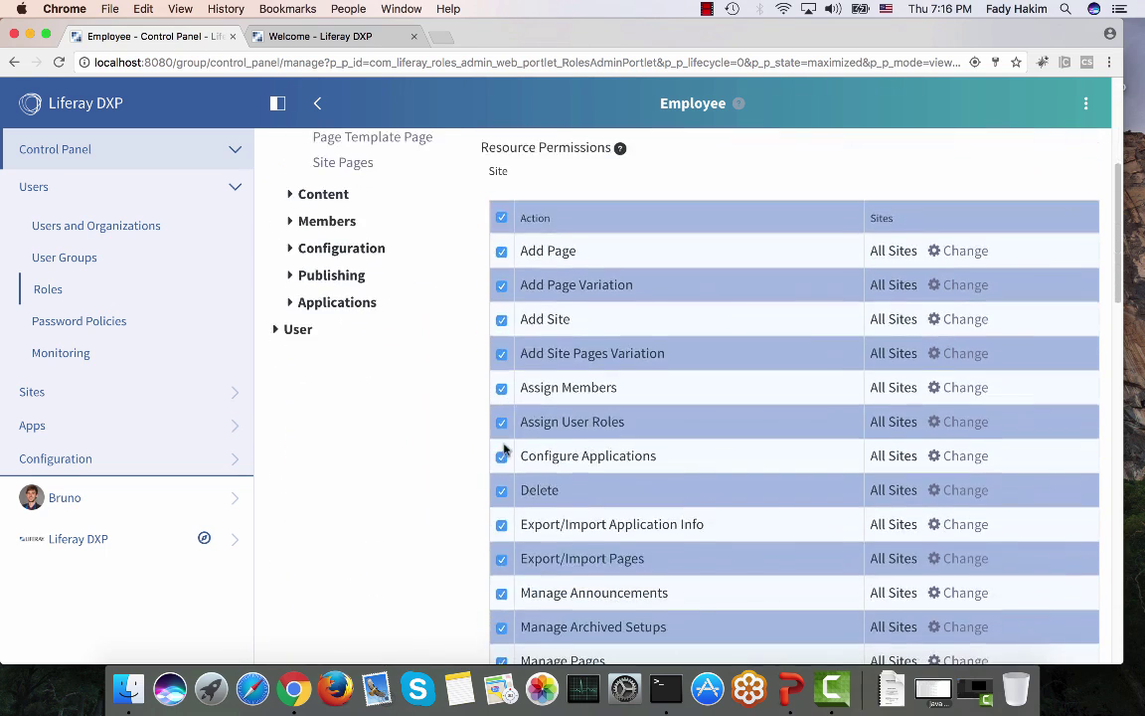
pyautogui.scroll(-6, 503, 448)
pyautogui.click(501, 443)
pyautogui.scroll(-8, 501, 449)
pyautogui.click(501, 405)
pyautogui.scroll(-4, 501, 404)
pyautogui.click(501, 355)
pyautogui.click(540, 565)
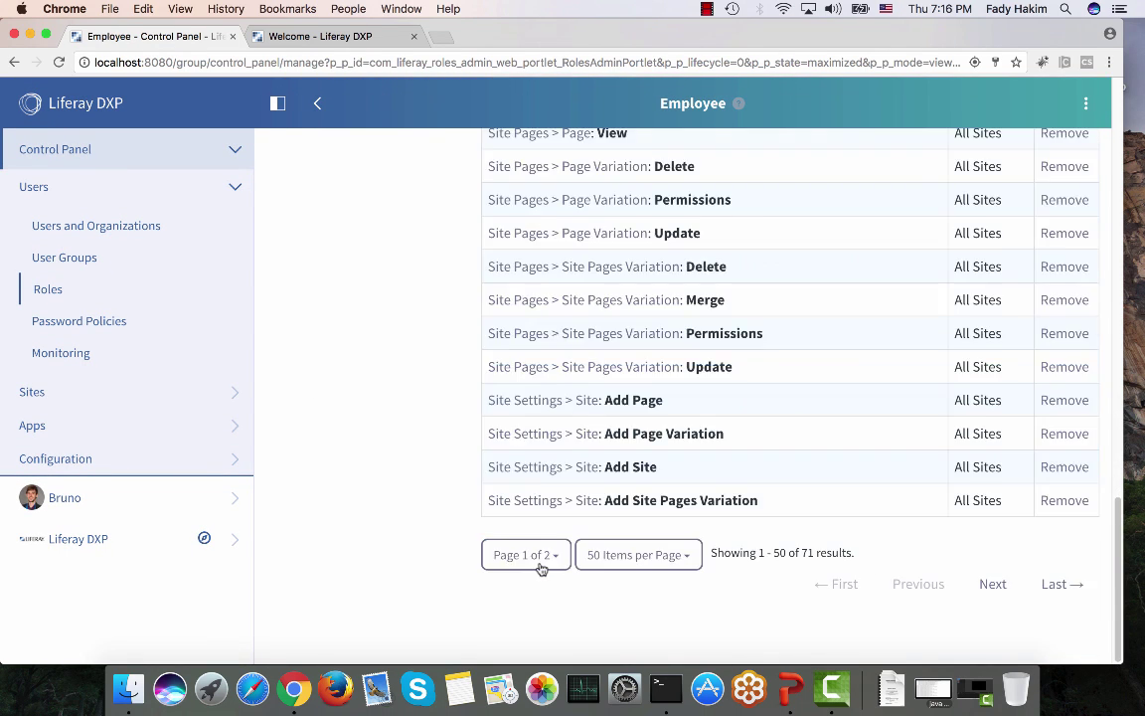
pyautogui.click(324, 38)
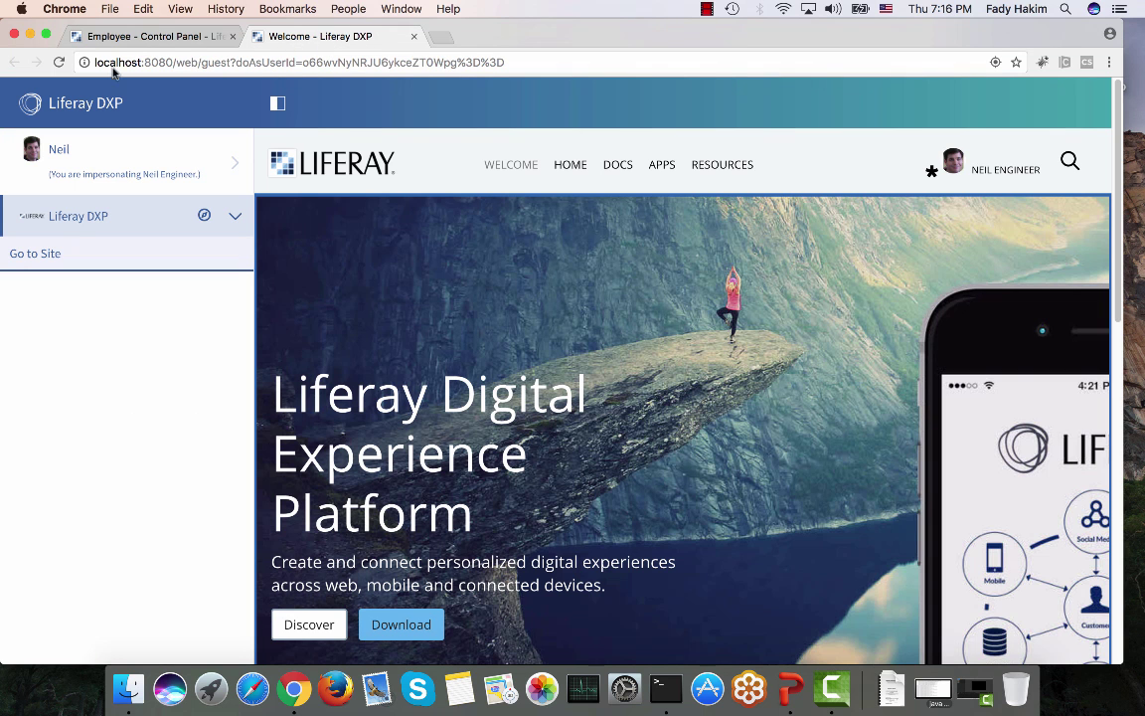
# Step: Reload as the engineer, check the Add panel, and show Navigation's Public Pages tree
pyautogui.click(59, 64)
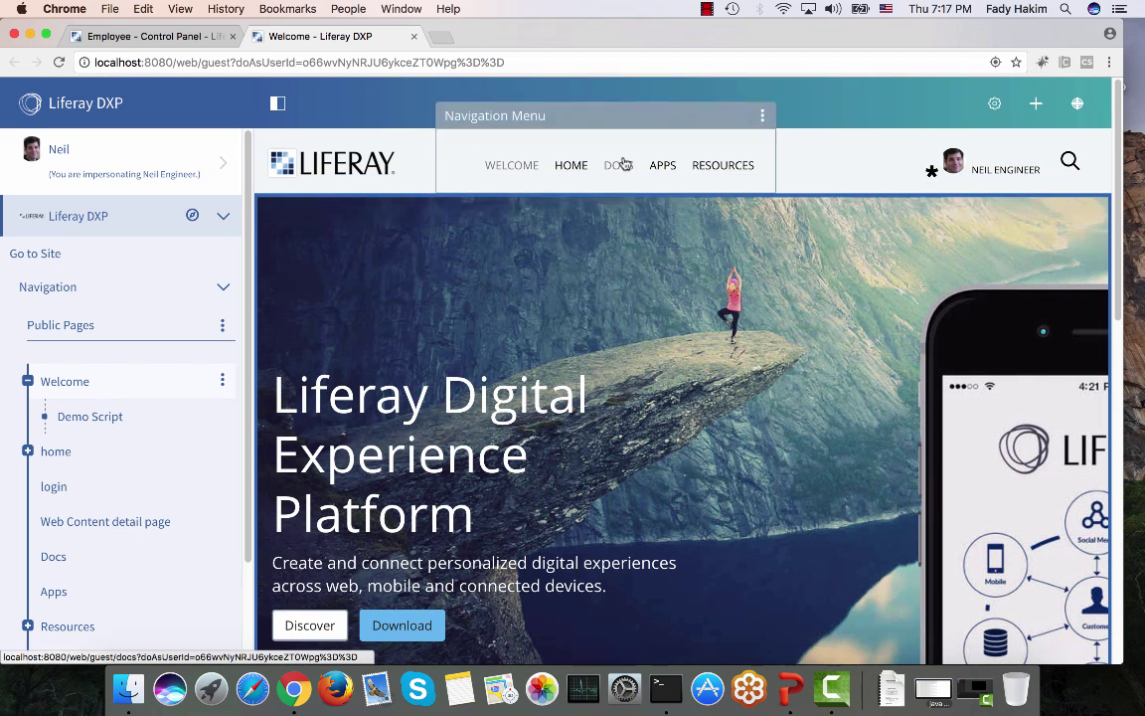
pyautogui.click(1035, 104)
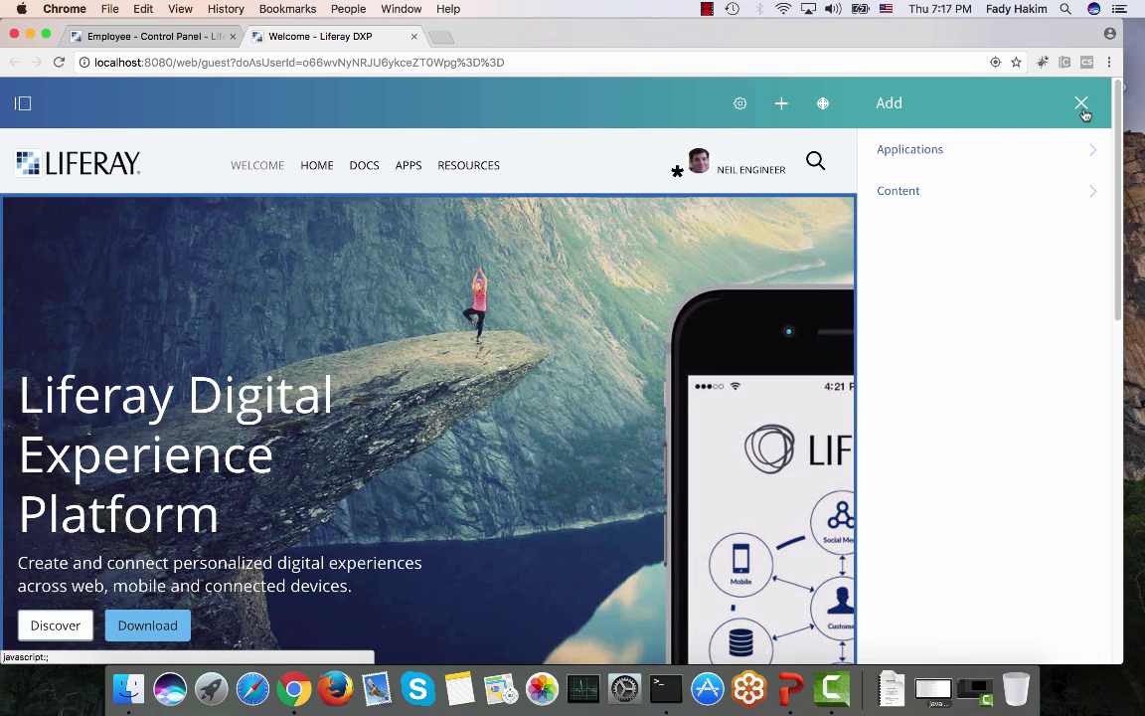
pyautogui.click(1083, 106)
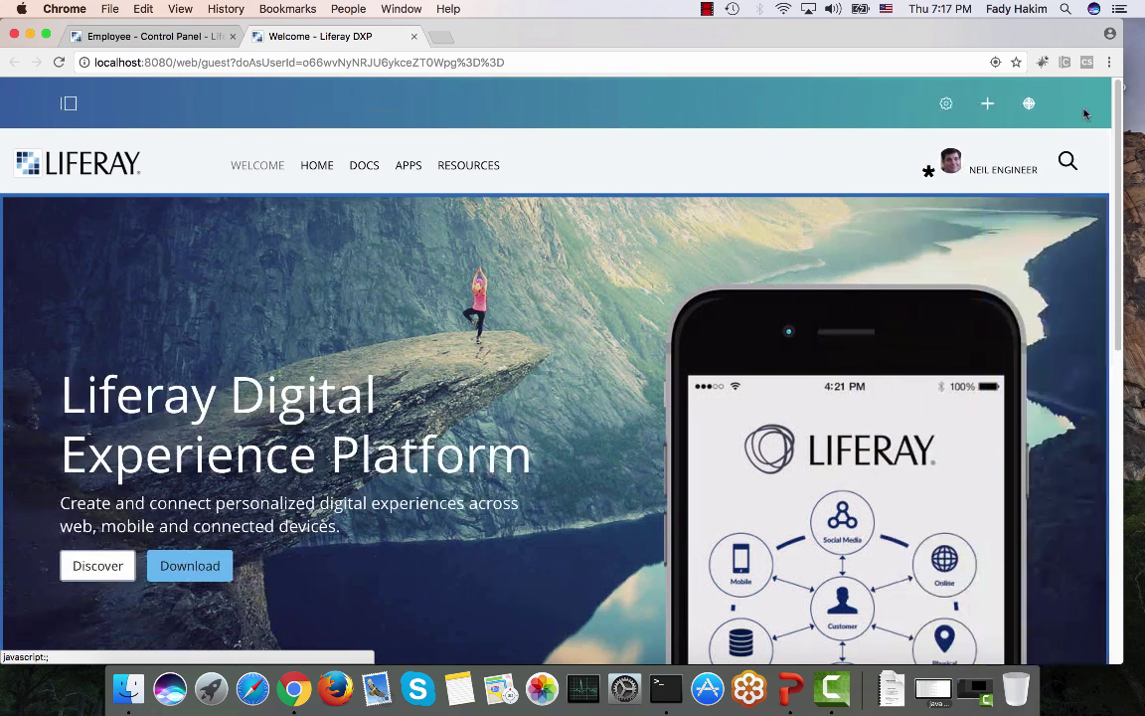
pyautogui.click(72, 106)
pyautogui.click(98, 289)
pyautogui.click(100, 289)
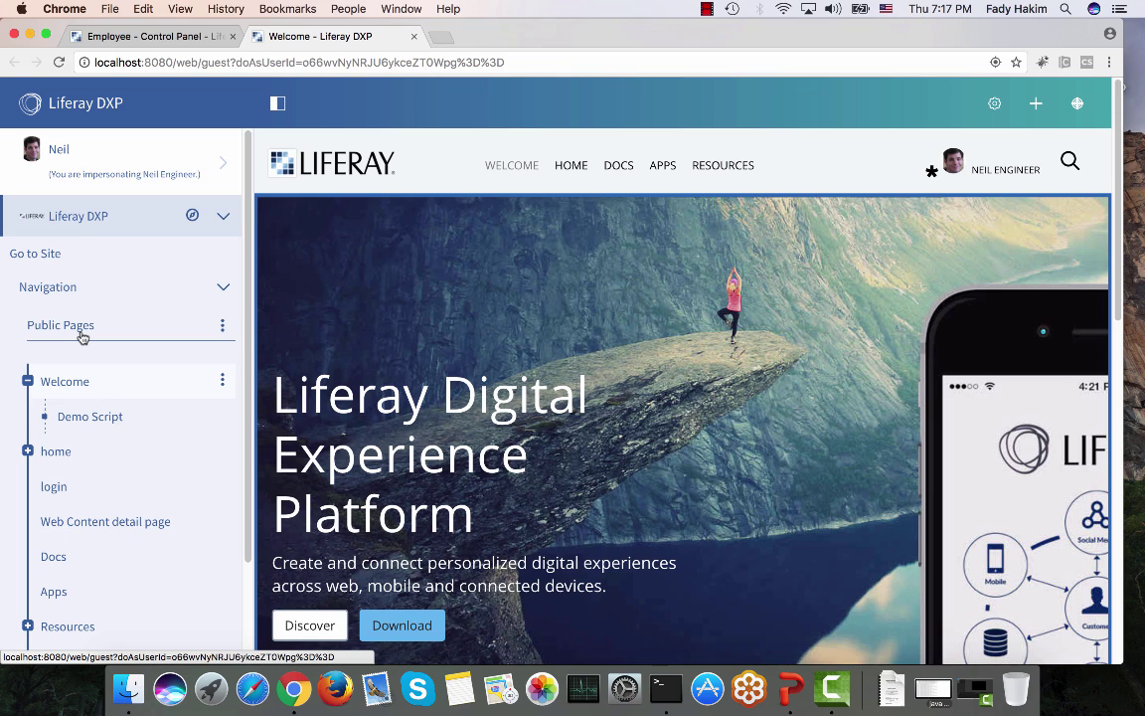
# Step: In Employee's Site Pages permissions, clear all general and Site resource permissions
pyautogui.click(149, 36)
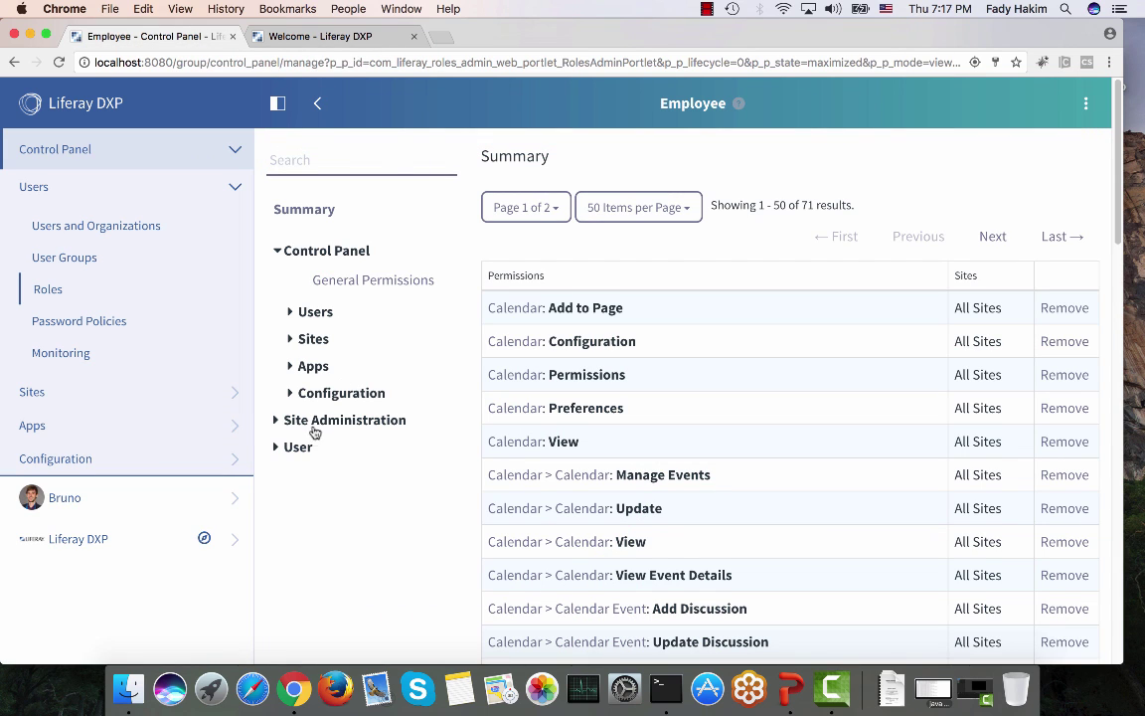
pyautogui.click(316, 423)
pyautogui.click(320, 446)
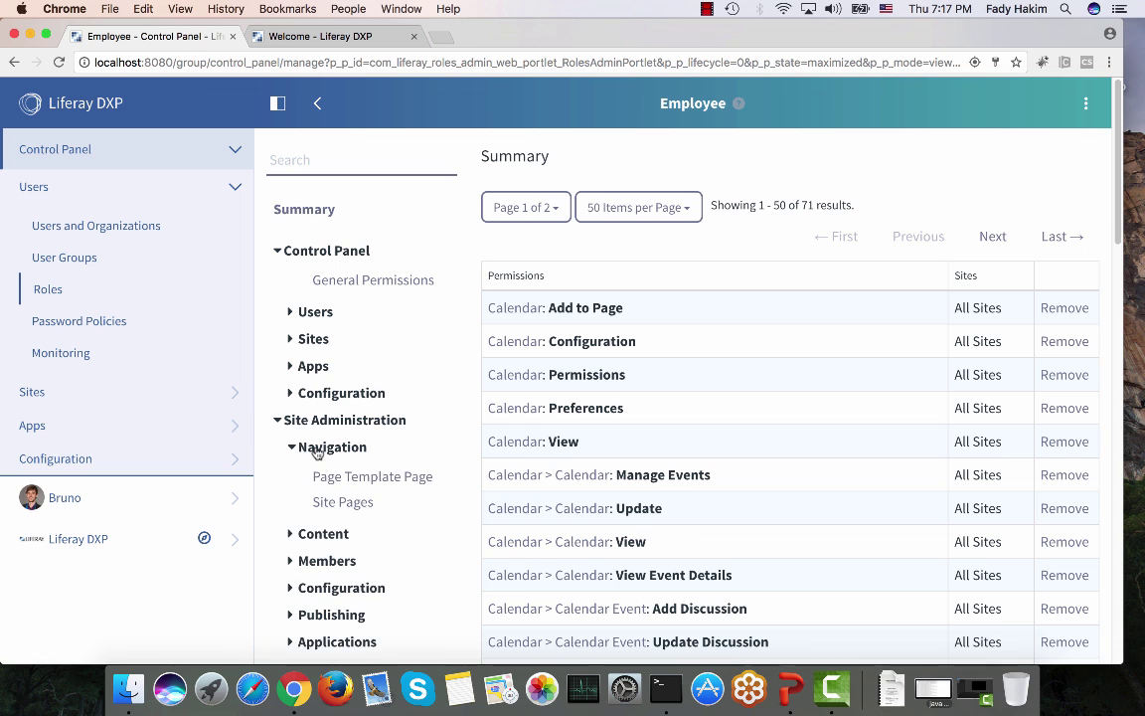
pyautogui.click(323, 504)
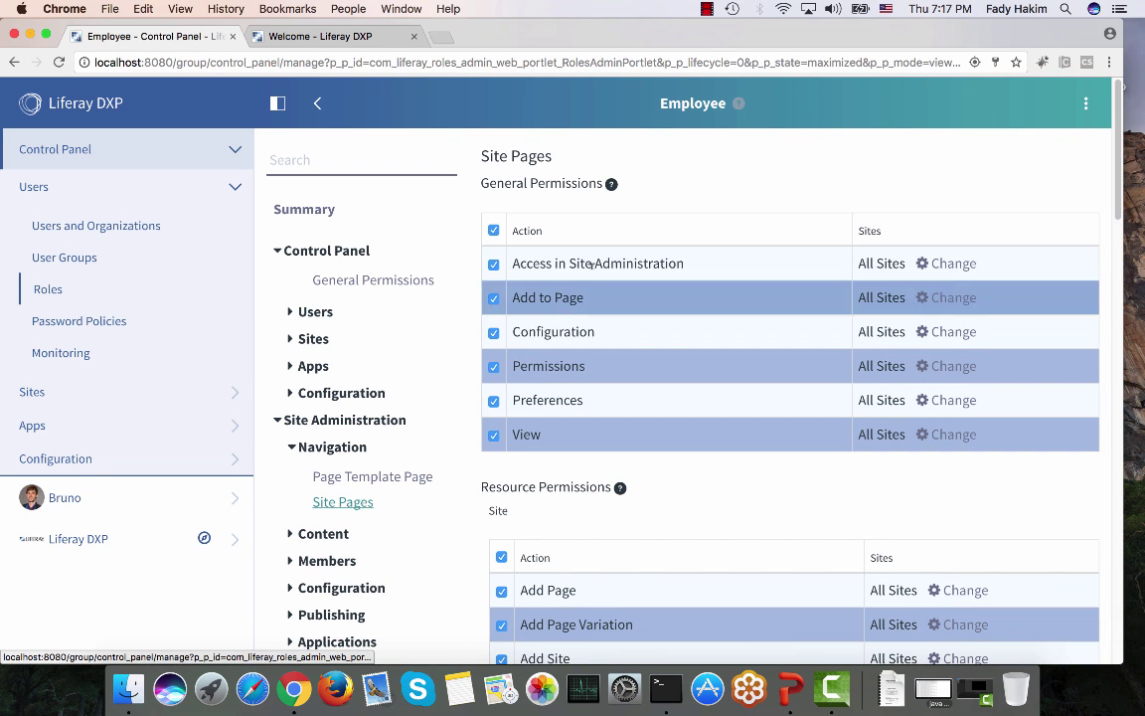
pyautogui.click(495, 231)
pyautogui.scroll(-3, 496, 242)
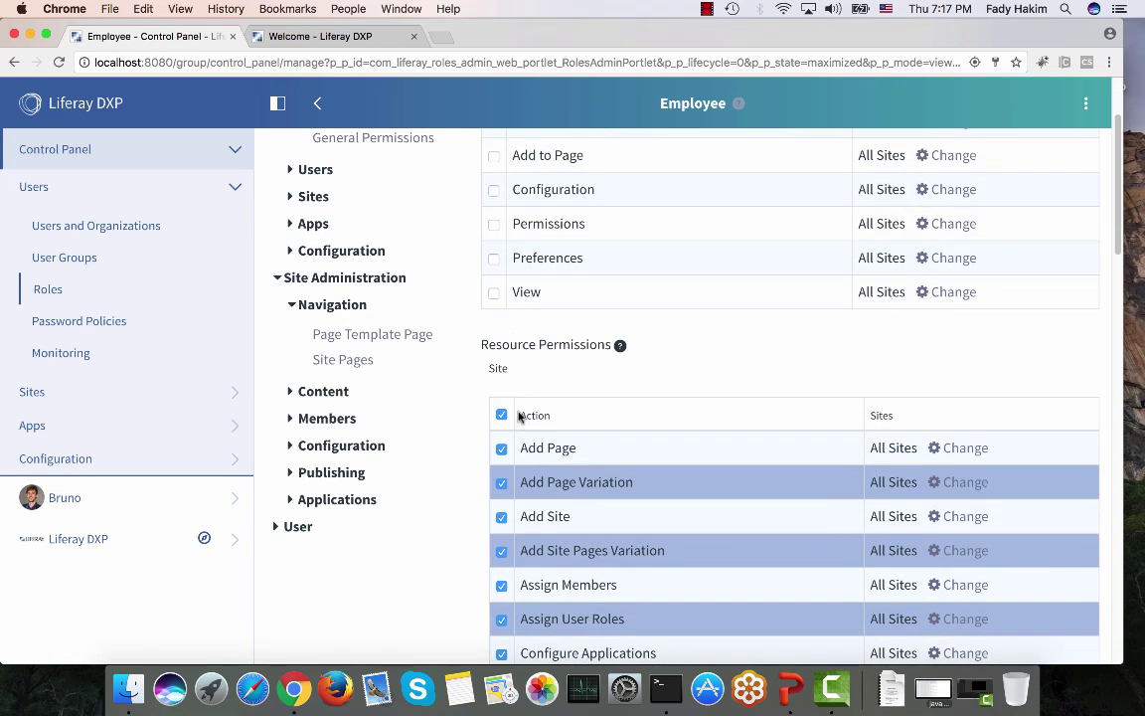
pyautogui.click(502, 413)
# Step: Clear all Page, Page Variation and Site Pages Variation permissions, save, and return to Welcome
pyautogui.scroll(-5, 505, 423)
pyautogui.scroll(-10, 507, 423)
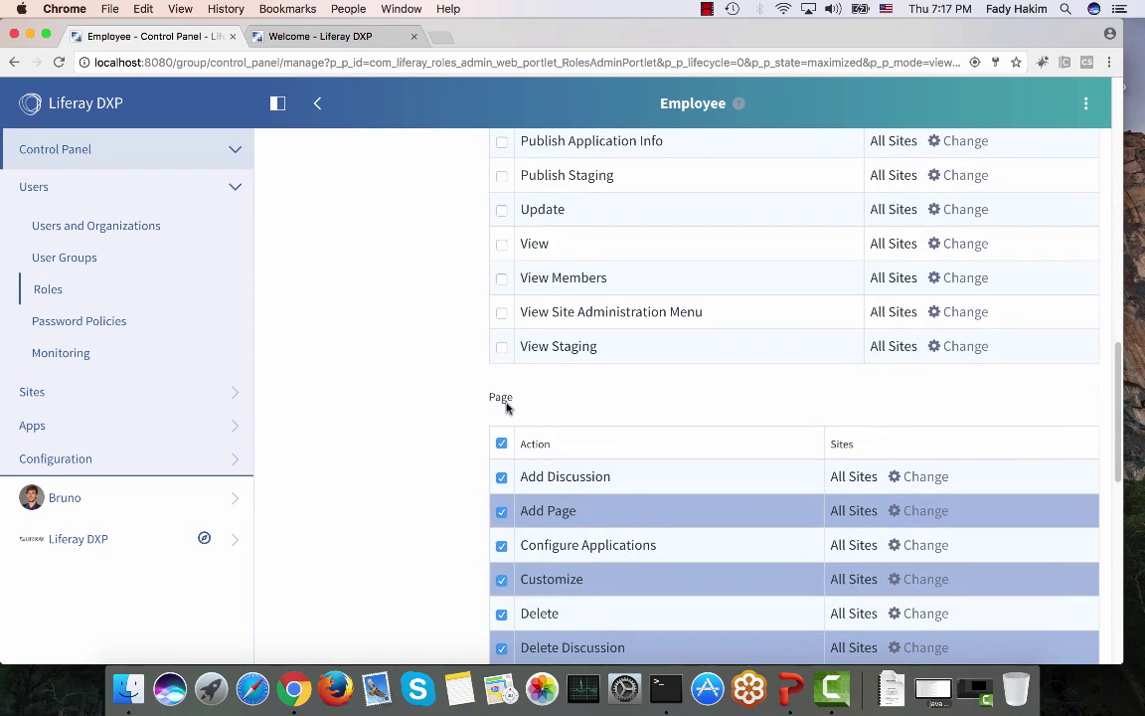
pyautogui.click(502, 444)
pyautogui.scroll(-10, 502, 452)
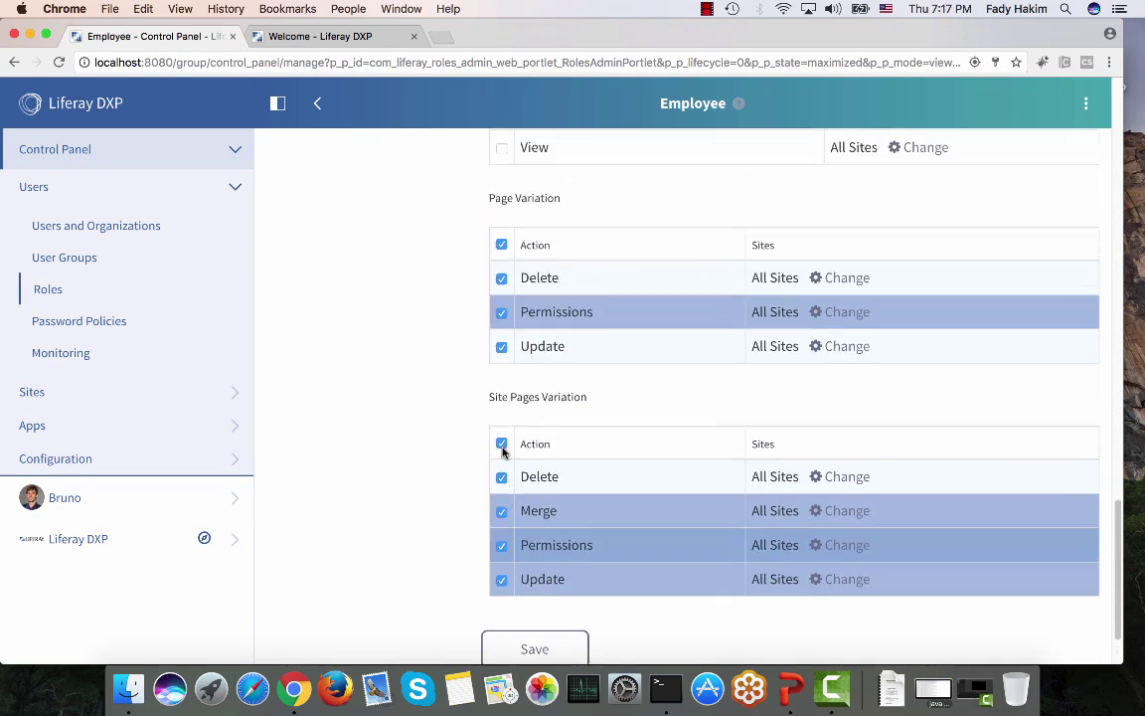
pyautogui.click(502, 244)
pyautogui.click(501, 444)
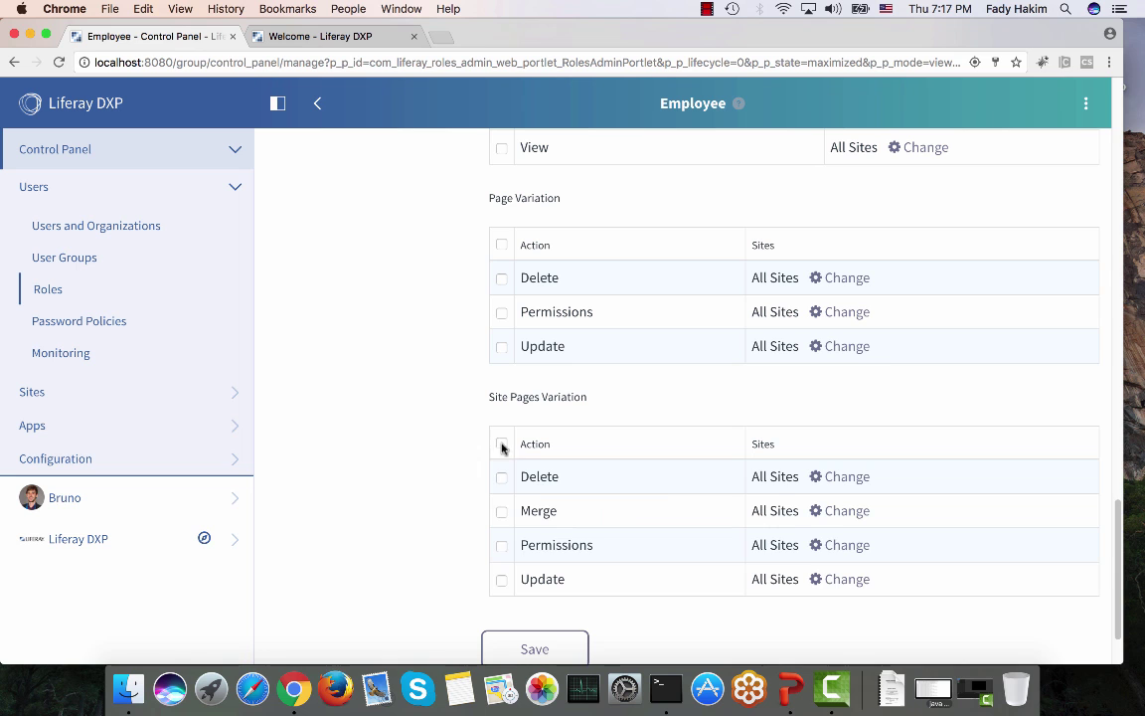
pyautogui.click(521, 648)
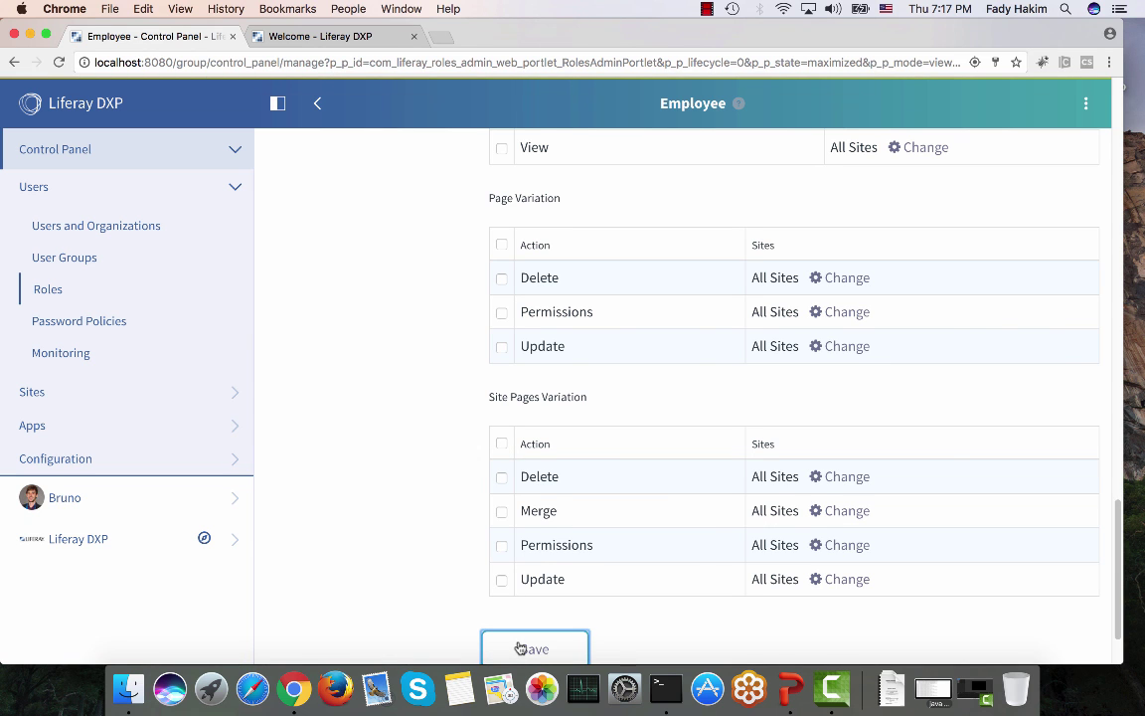
pyautogui.click(303, 36)
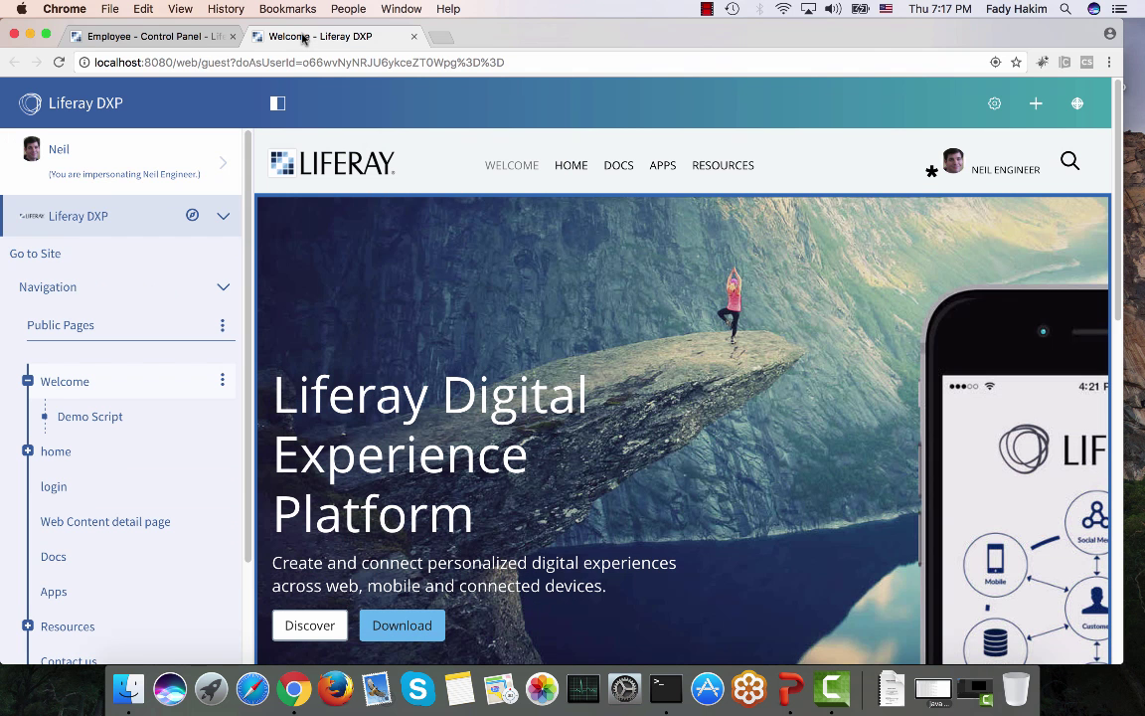
# Step: Reload the impersonated site to confirm page administration is gone, then view Employee's 23 permissions
pyautogui.click(58, 63)
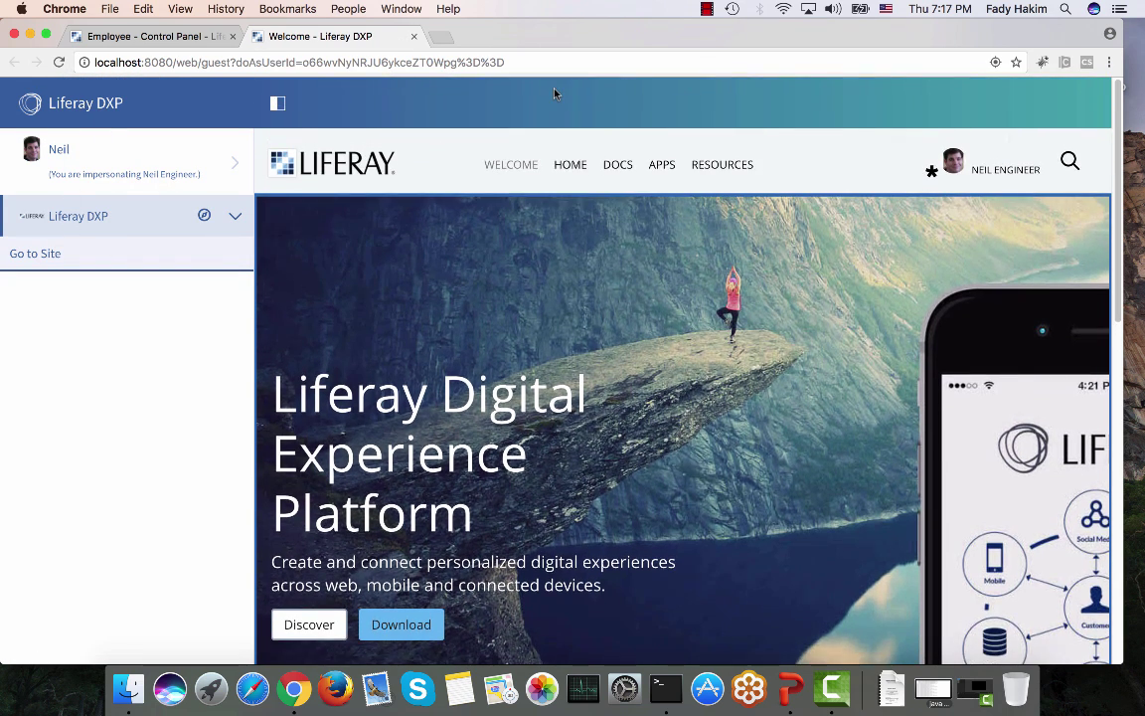
pyautogui.click(185, 38)
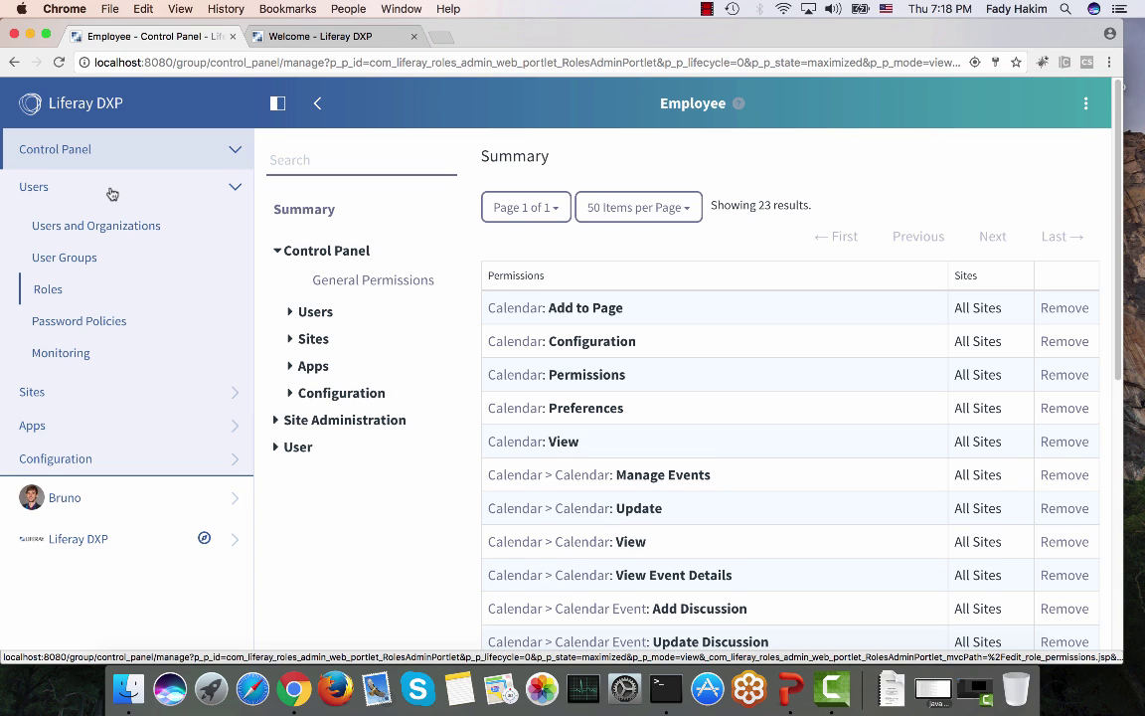
# Step: Open the Sites list (Global, Liferay DXP, Intranet, Test Site) and show new-site templates
pyautogui.click(110, 189)
pyautogui.click(74, 221)
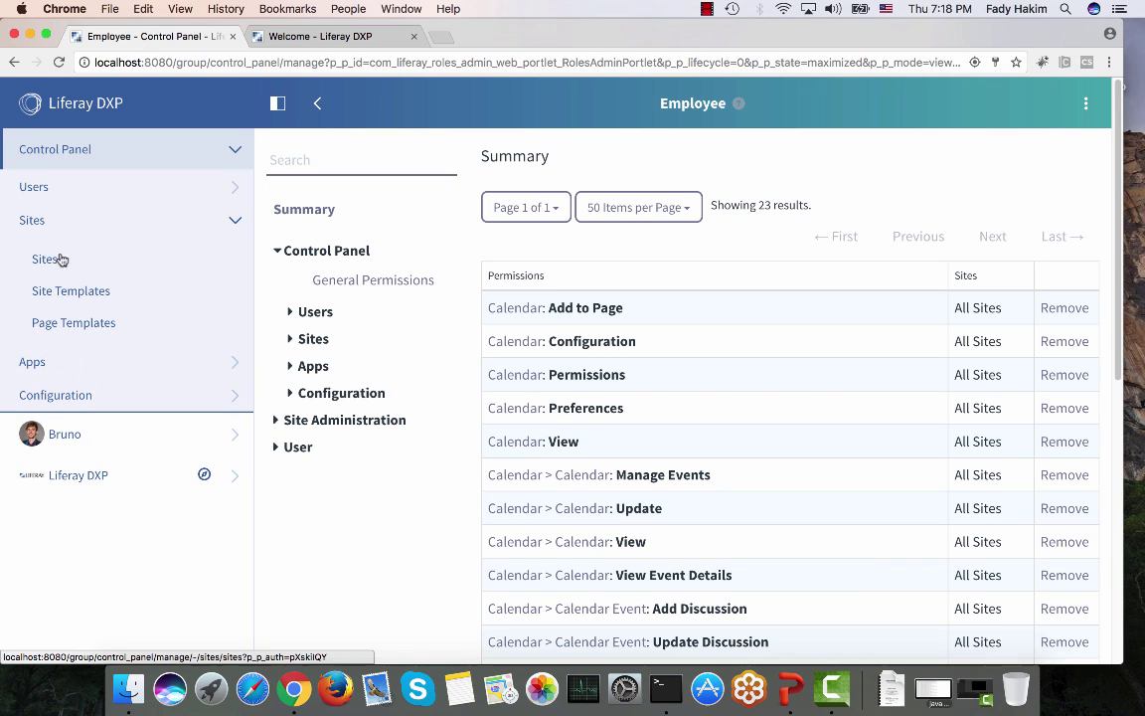
pyautogui.click(45, 260)
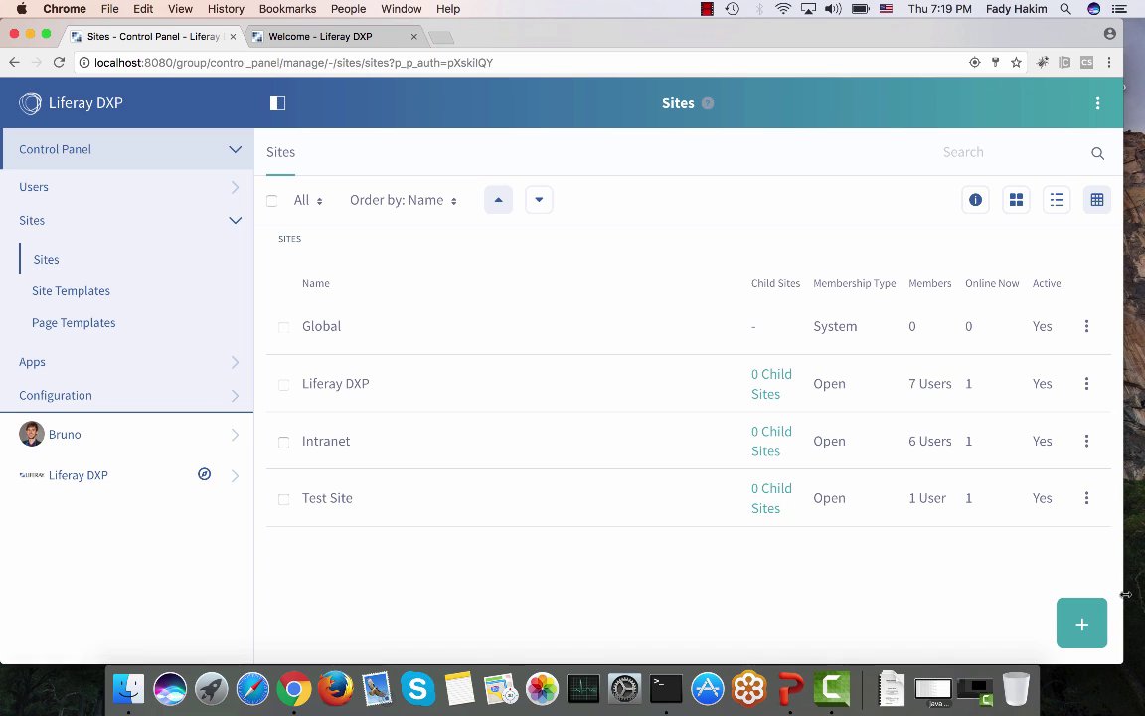
pyautogui.click(1083, 622)
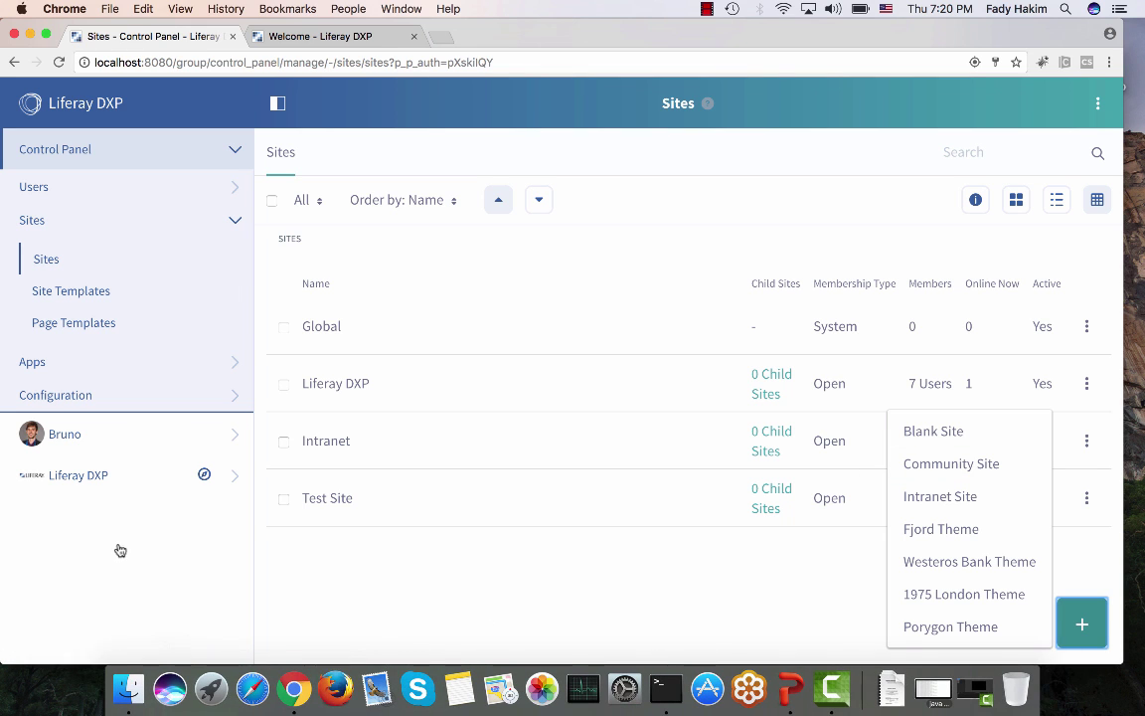
# Step: Close the site template choices and expand the Apps section in the Control Panel menu
pyautogui.click(57, 225)
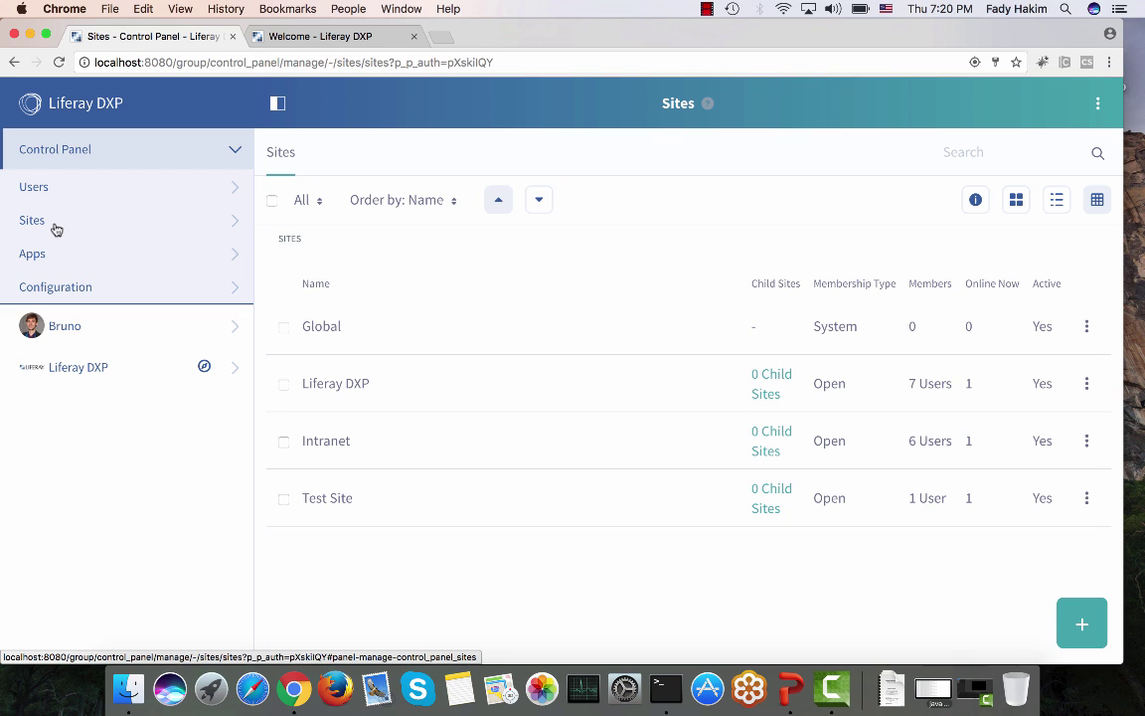
pyautogui.click(50, 258)
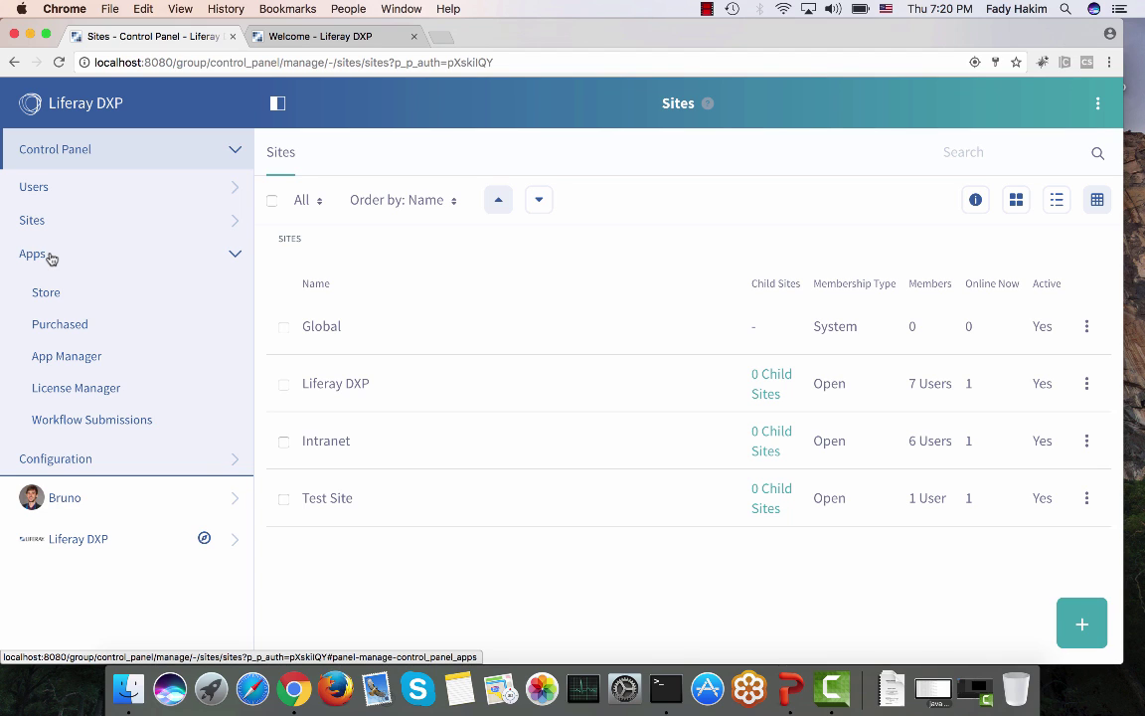
# Step: Open Apps > Store, scroll through the Marketplace categories, then return to the Welcome - Liferay DXP tab
pyautogui.click(56, 298)
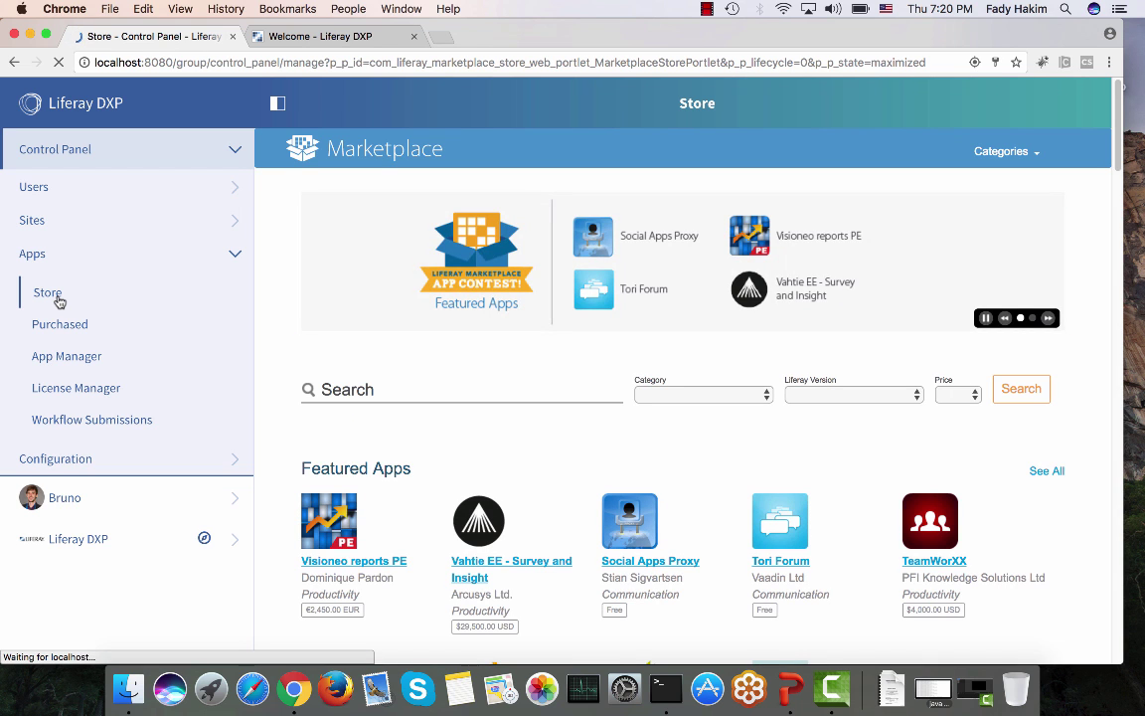
pyautogui.scroll(-5, 456, 463)
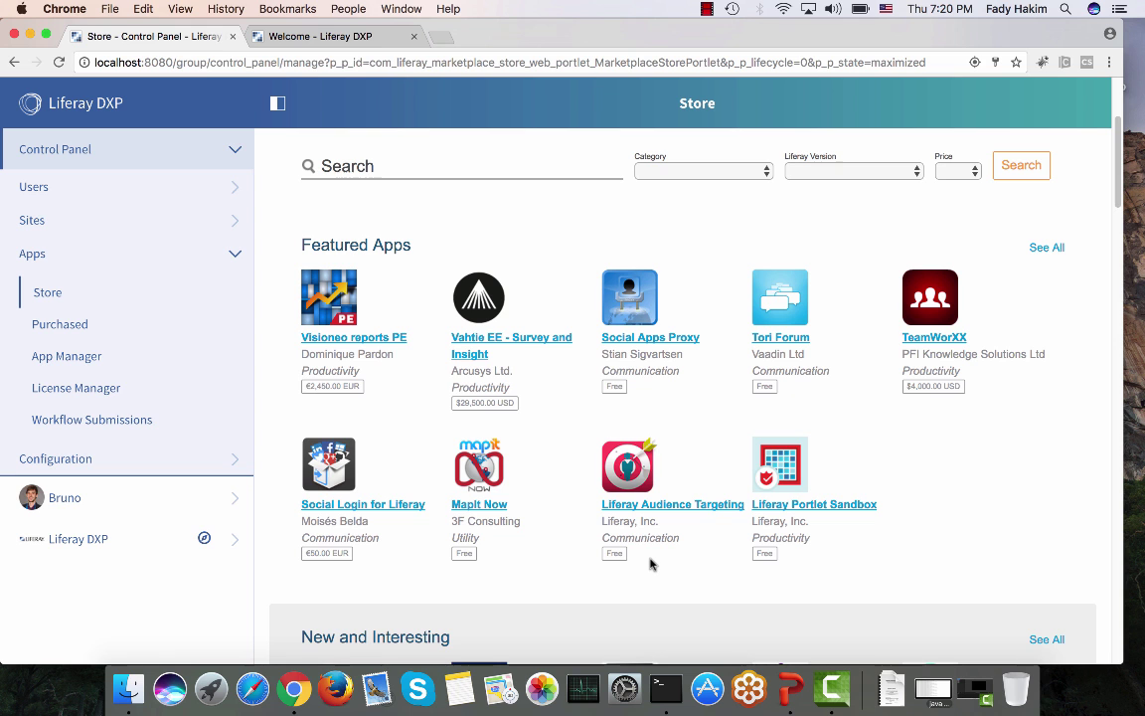
pyautogui.scroll(1, 651, 564)
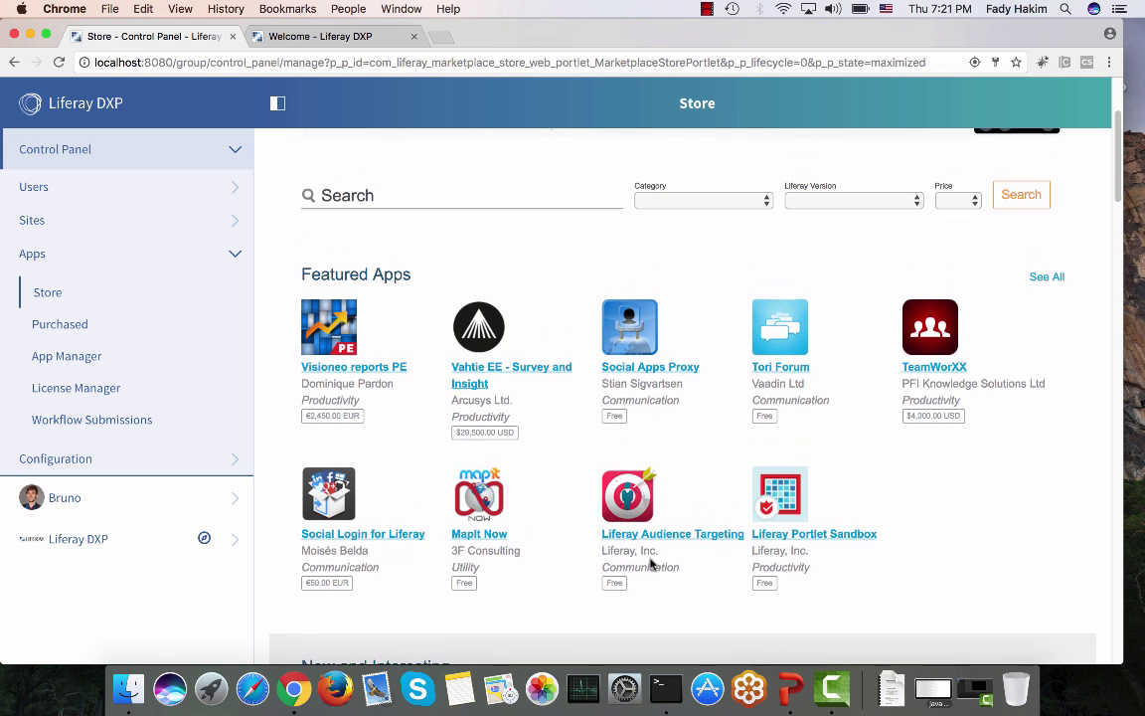
pyautogui.scroll(-10, 652, 564)
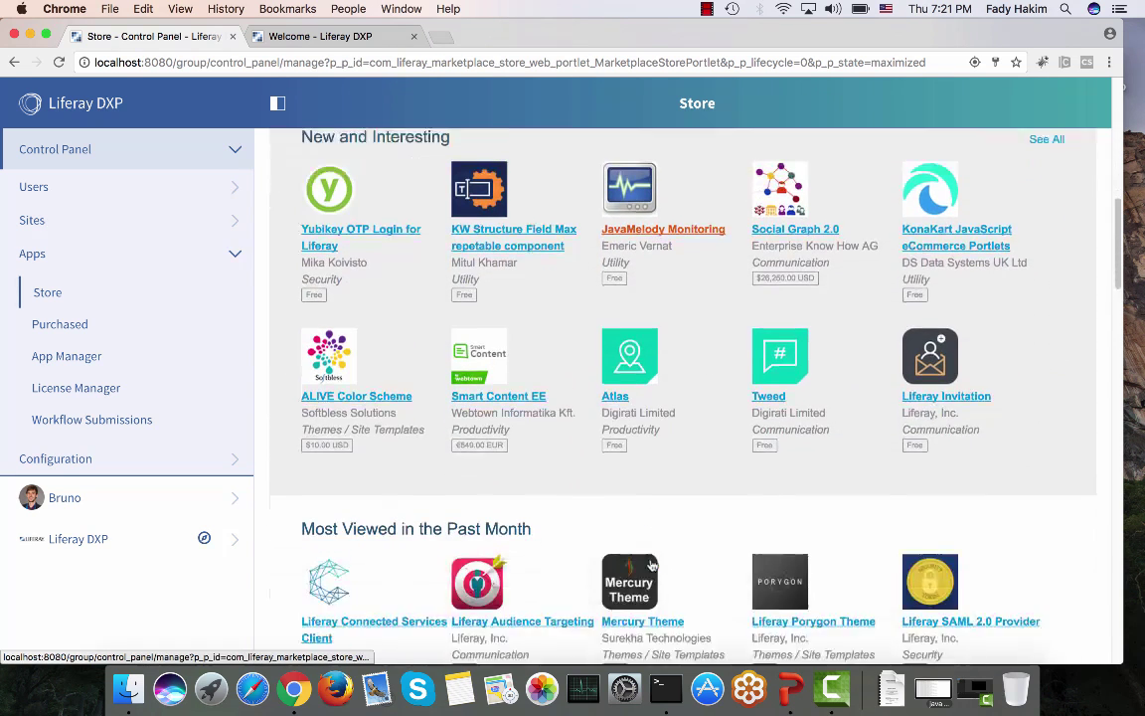
pyautogui.scroll(-1, 651, 564)
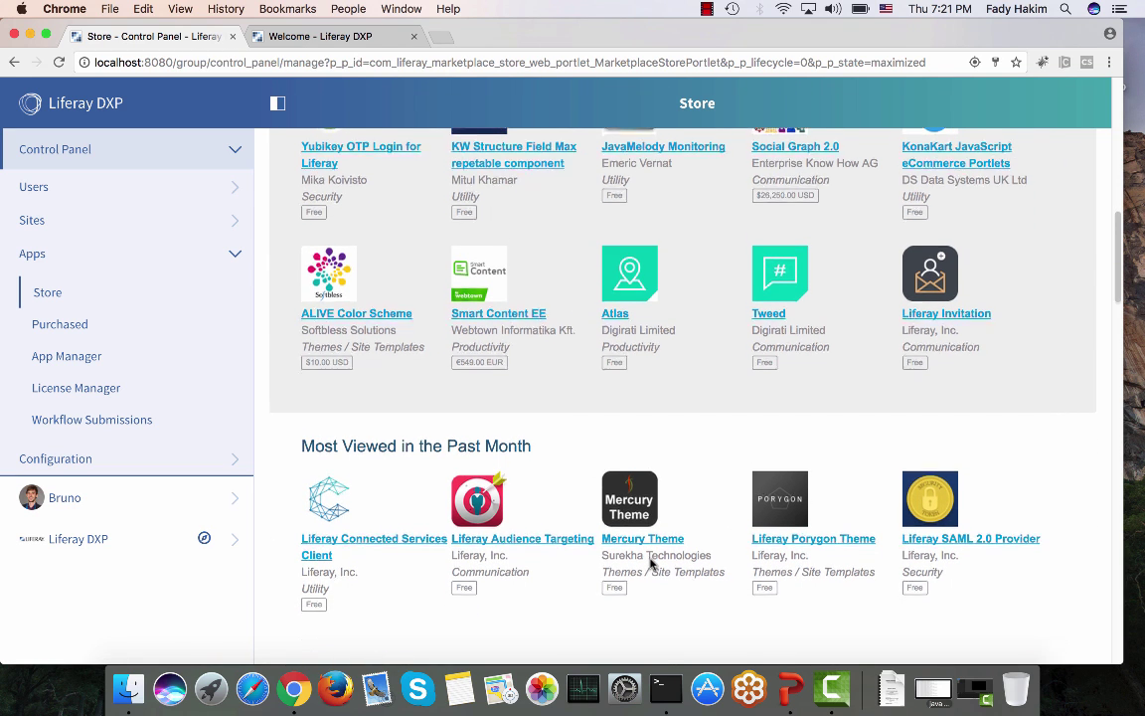
pyautogui.scroll(-3, 651, 564)
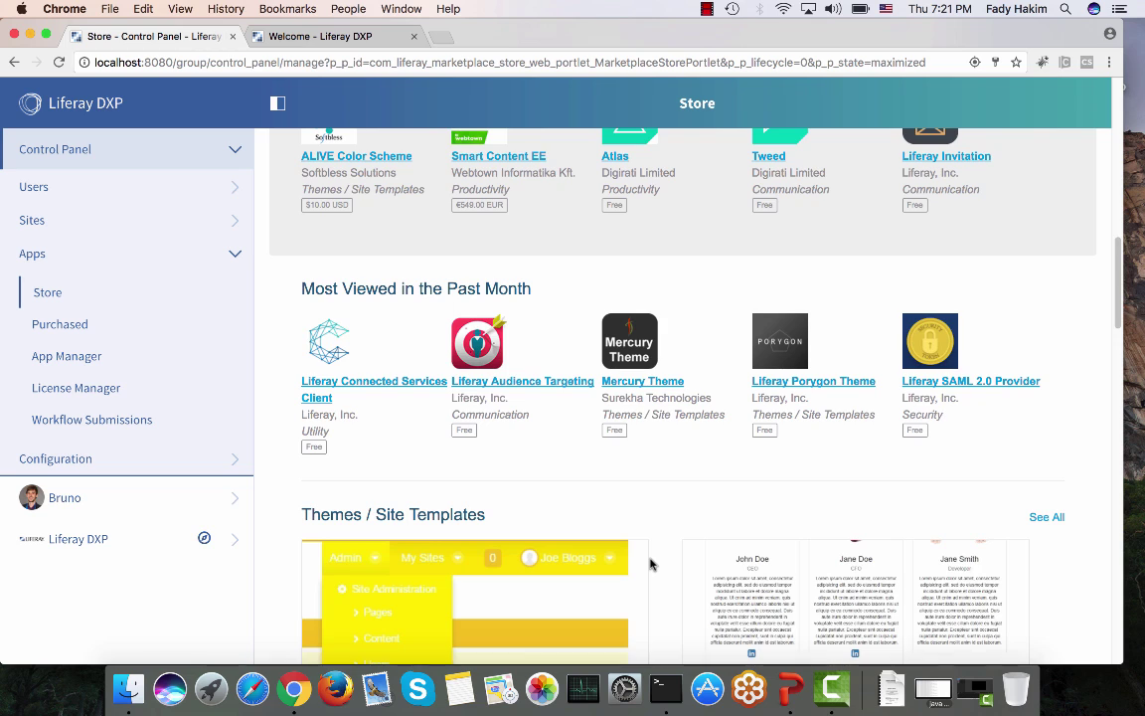
pyautogui.scroll(-7, 652, 564)
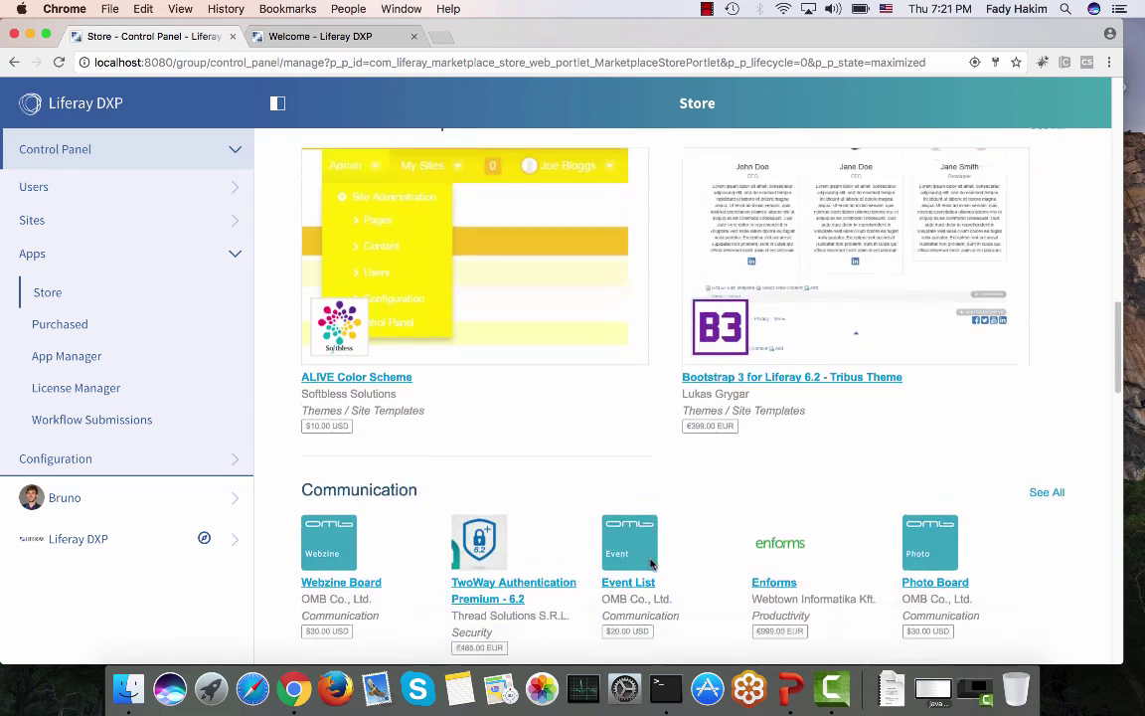
pyautogui.scroll(-3, 651, 564)
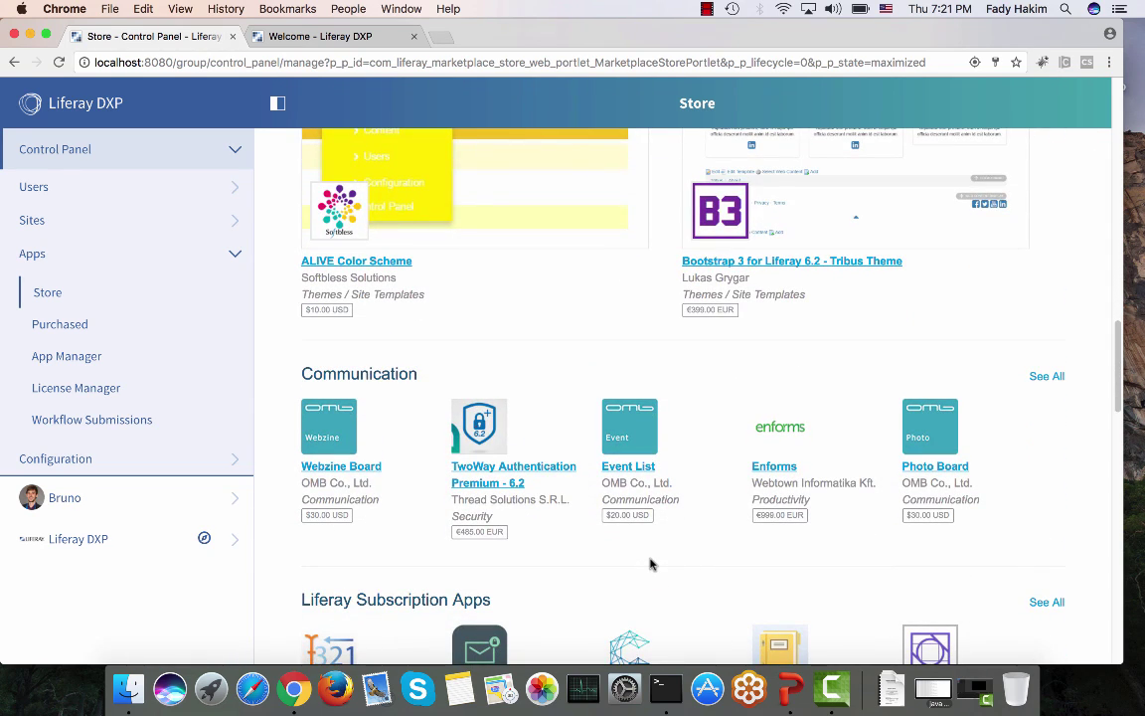
pyautogui.scroll(-5, 651, 564)
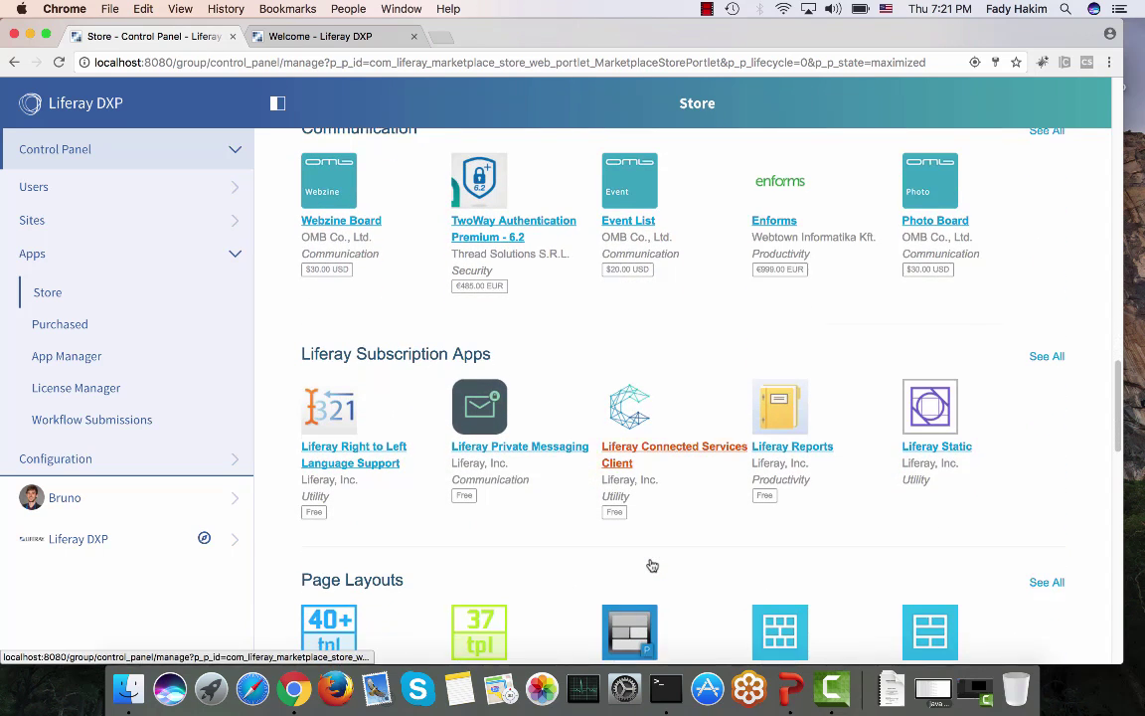
pyautogui.scroll(-4, 651, 563)
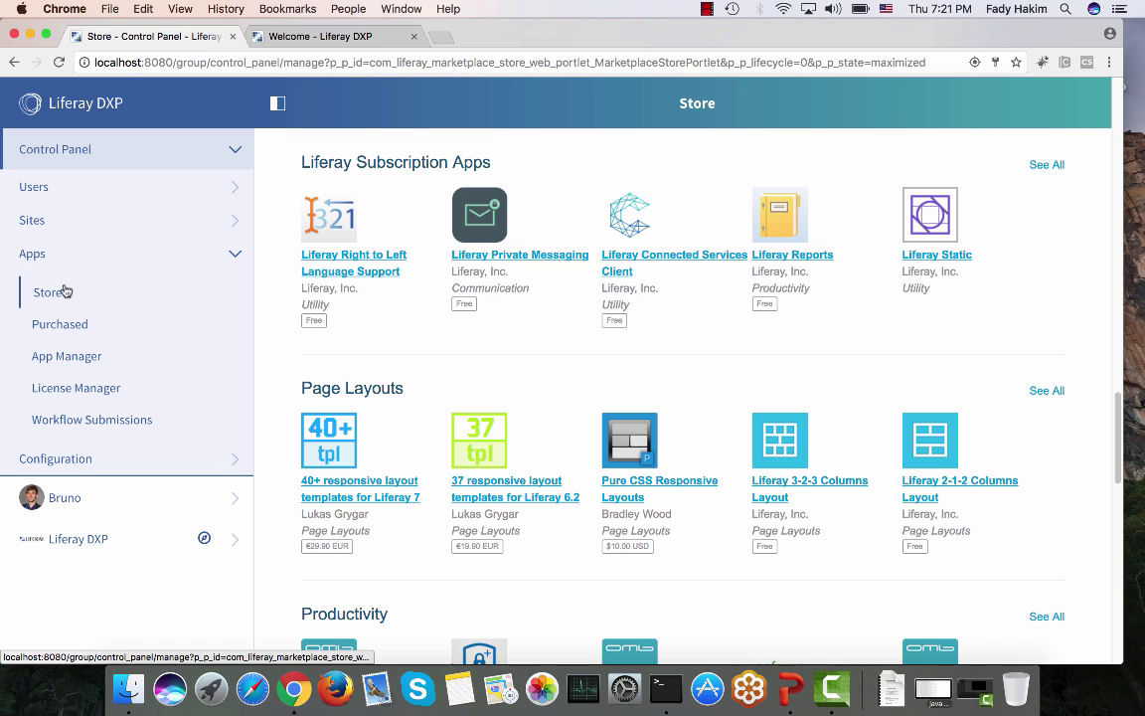
pyautogui.click(309, 35)
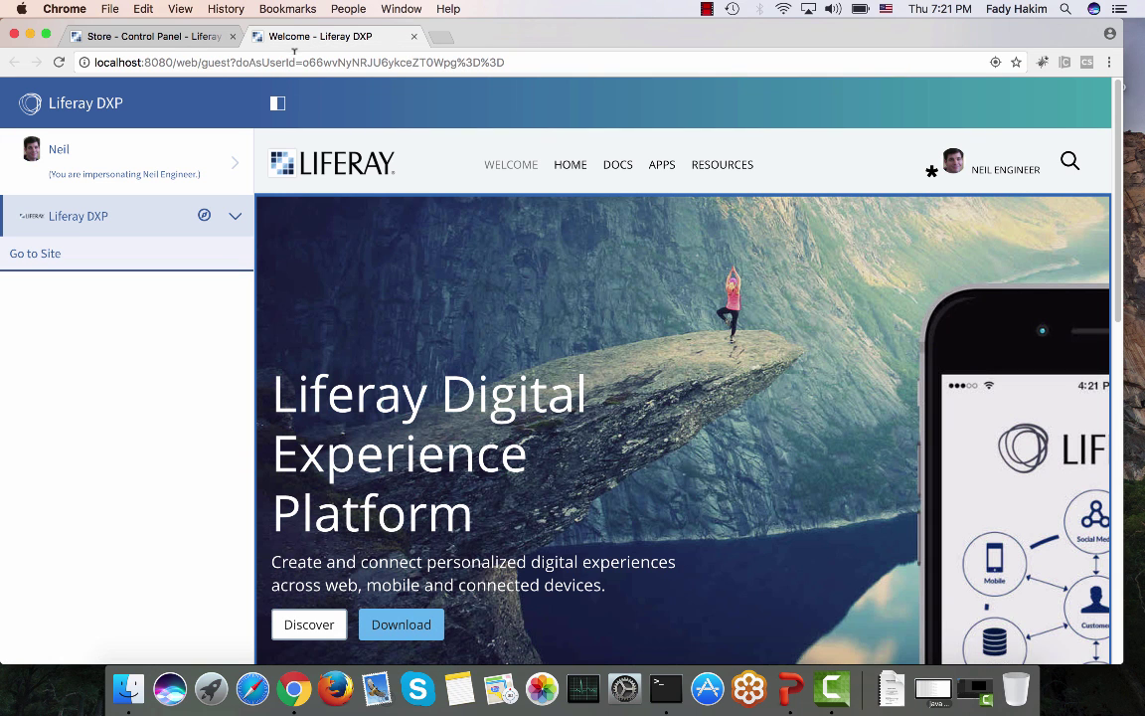
pyautogui.click(295, 63)
pyautogui.write('wwww.l')
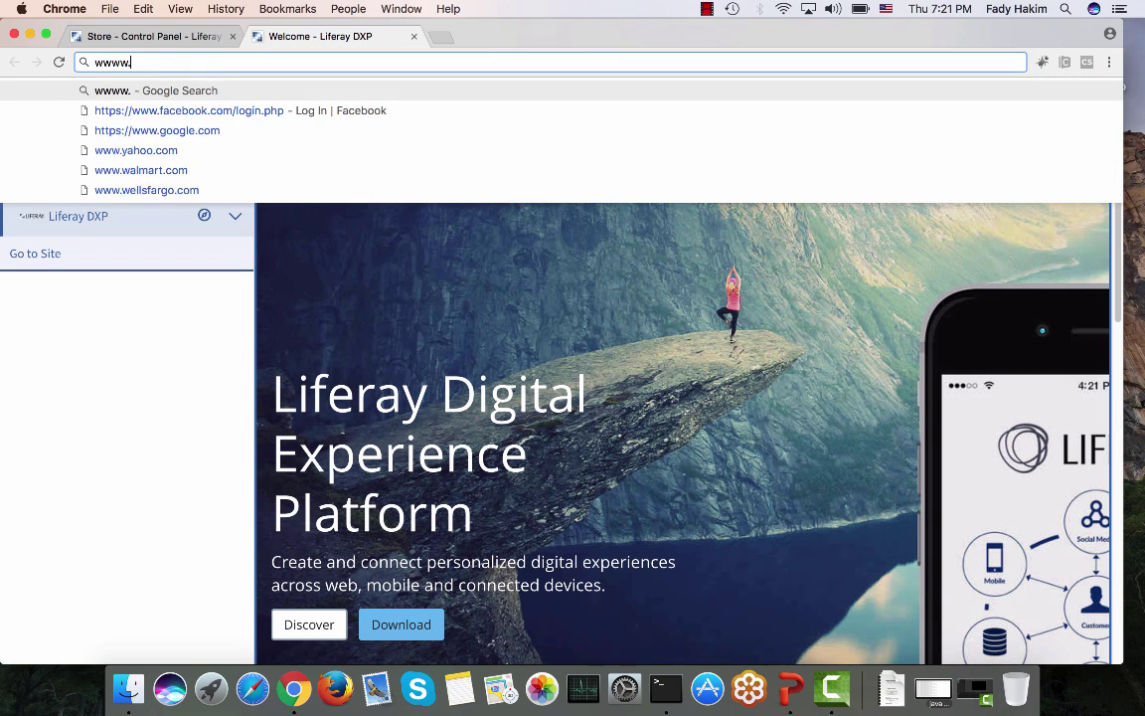
pyautogui.press('BackSpace')
pyautogui.press('BackSpace')
pyautogui.press('BackSpace')
pyautogui.write('.li')
pyautogui.press('BackSpace')
pyautogui.write('feray')
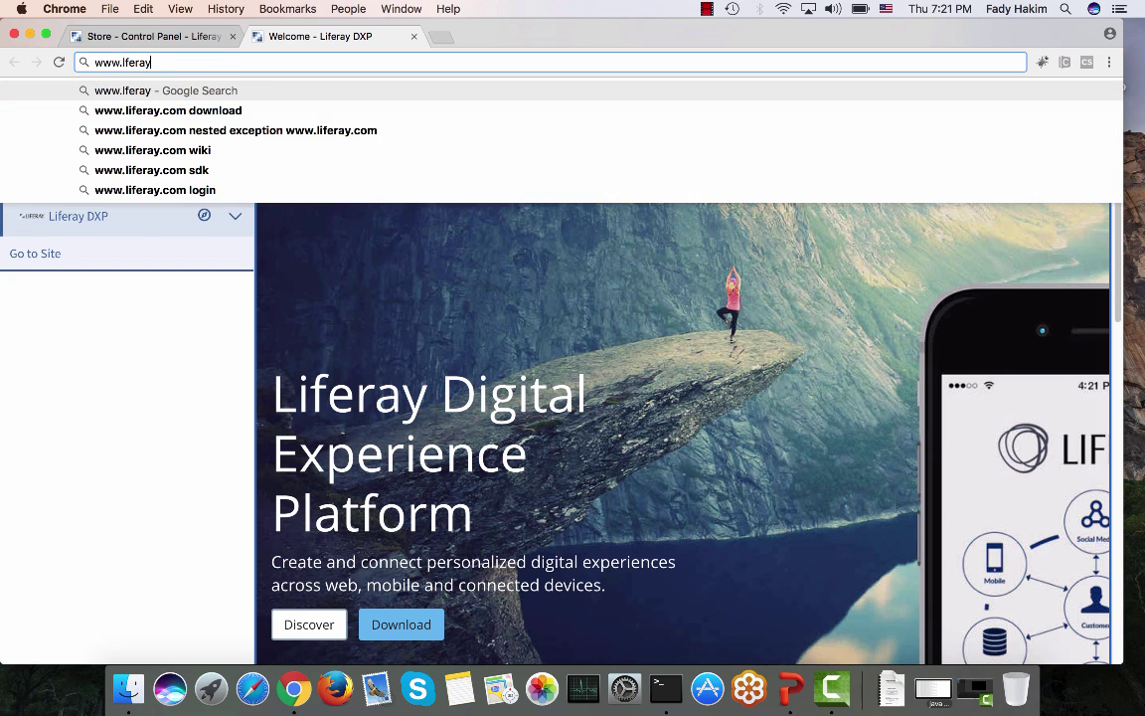
pyautogui.write('.com/ma')
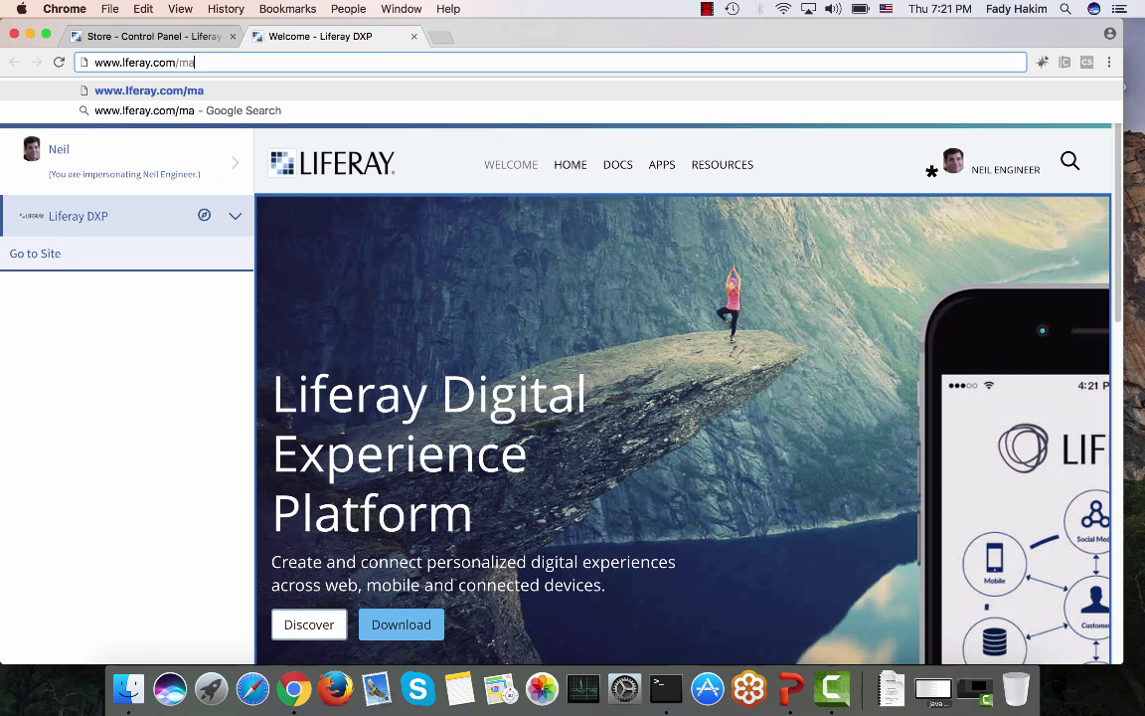
pyautogui.write('rketplace')
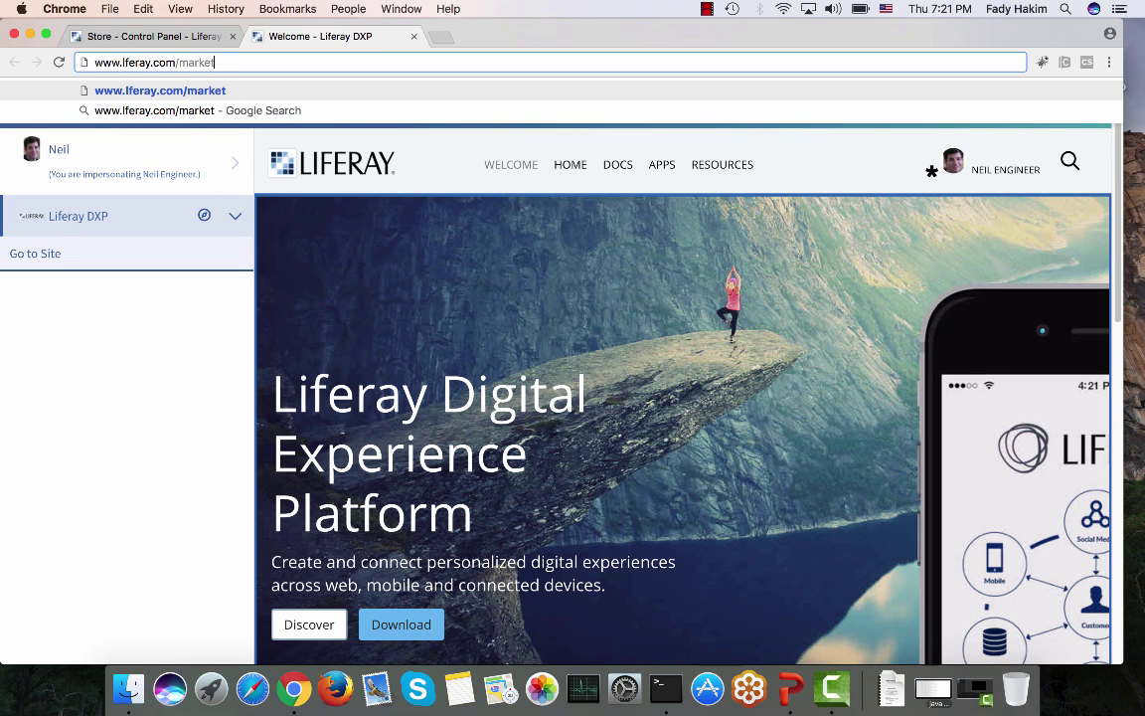
pyautogui.press('Return')
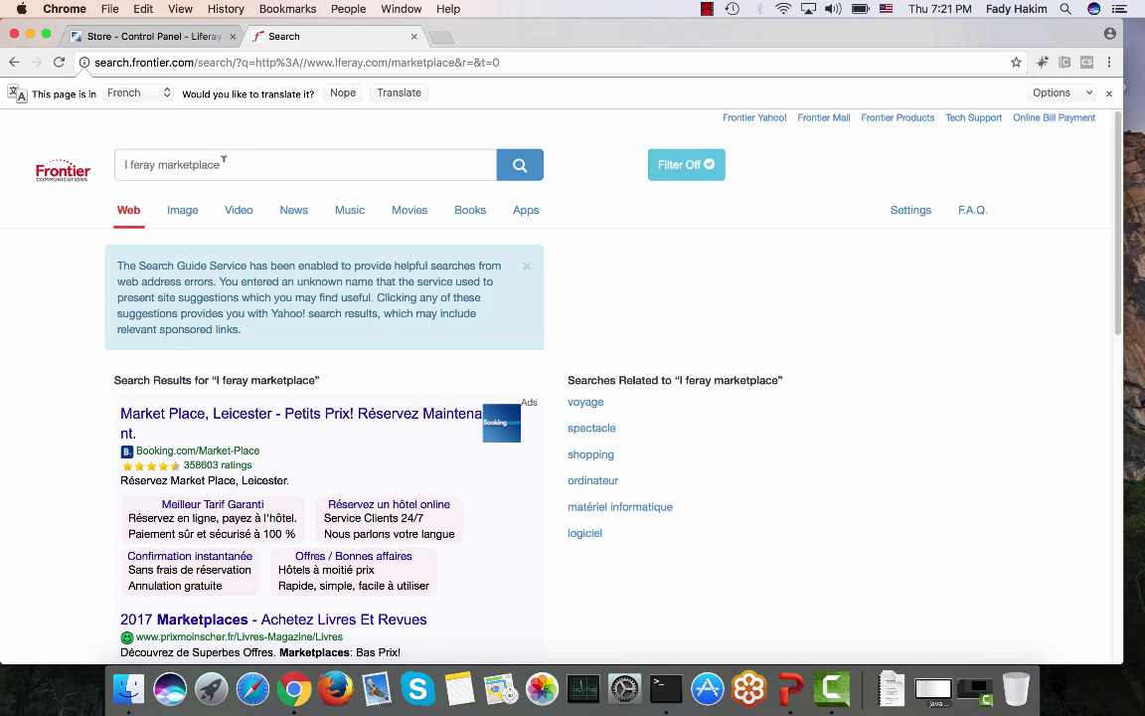
pyautogui.click(112, 34)
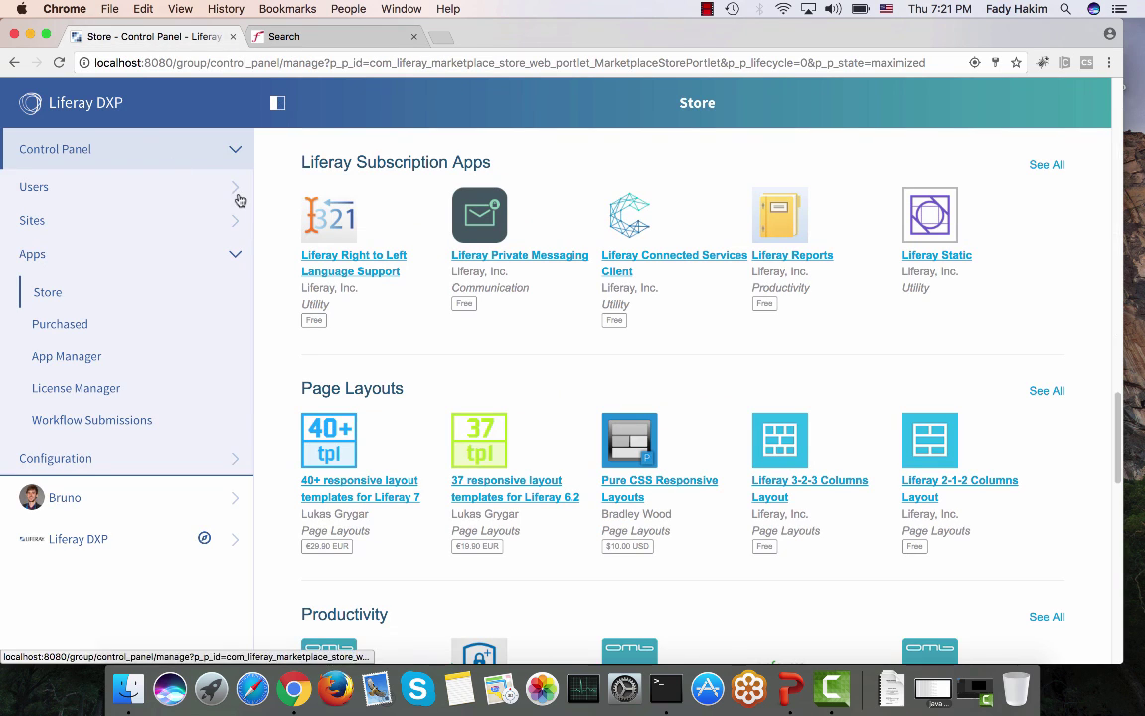
# Step: Collapse the Apps section and expand Configuration in the Control Panel sidebar
pyautogui.scroll(8, 238, 197)
pyautogui.scroll(5, 502, 406)
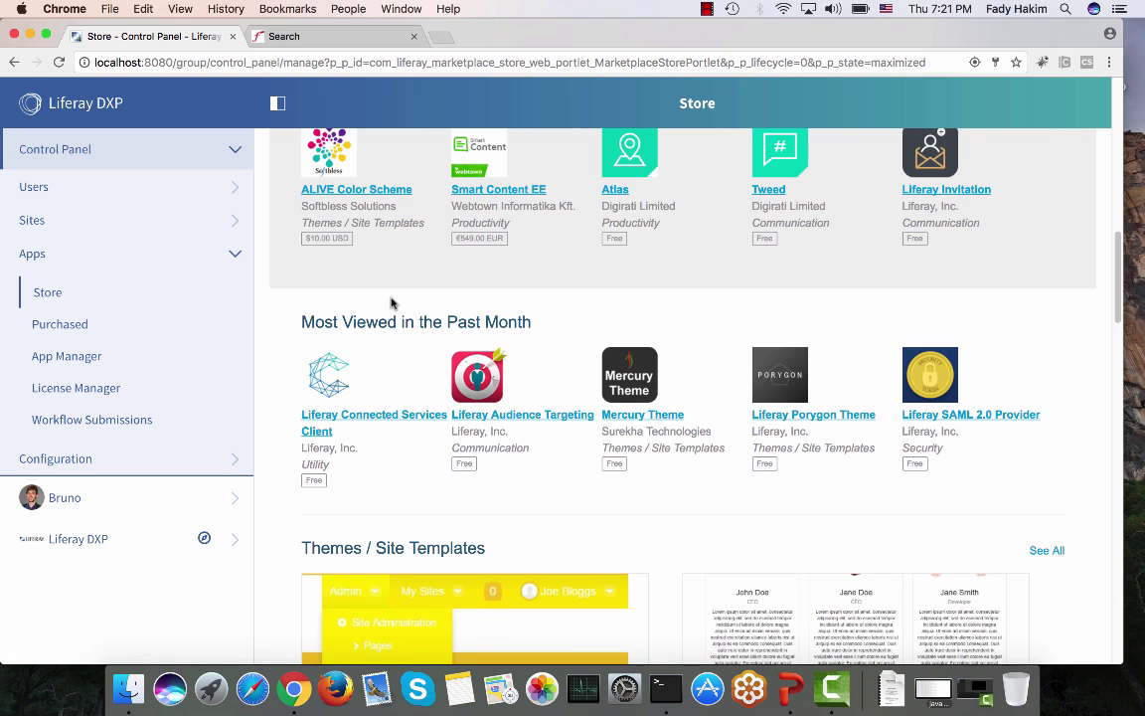
pyautogui.click(223, 261)
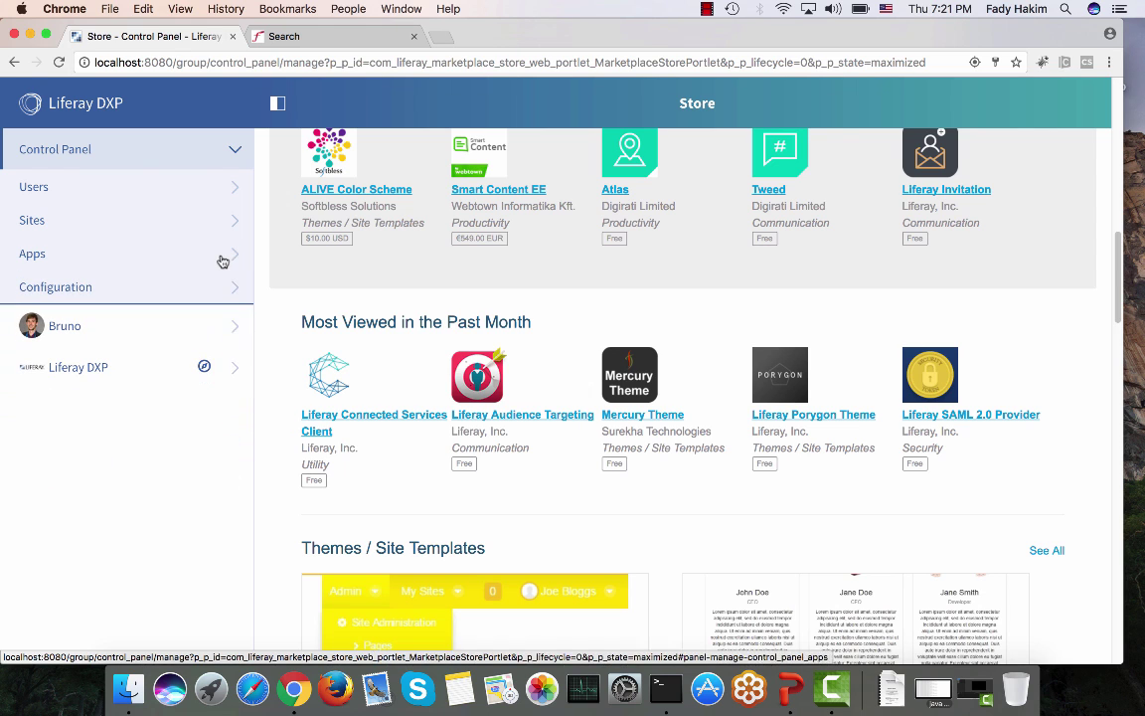
pyautogui.click(160, 288)
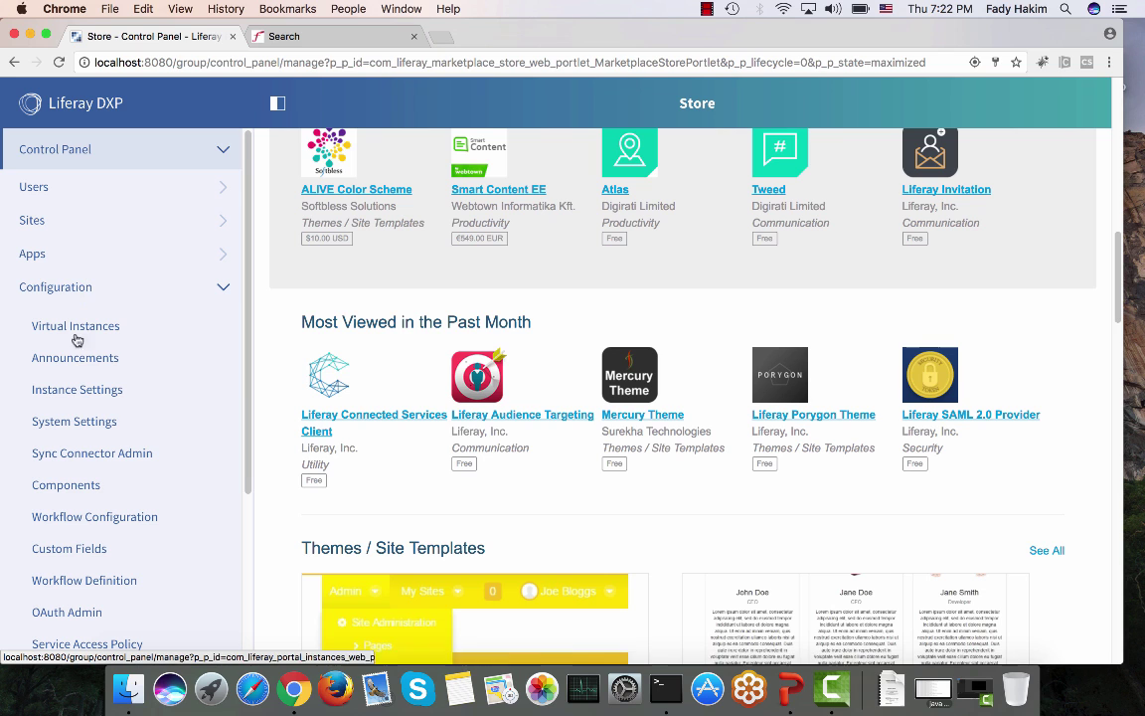
# Step: Open Configuration > Workflow Configuration, where resources like Blogs Entry show No Workflow
pyautogui.scroll(-4, 70, 380)
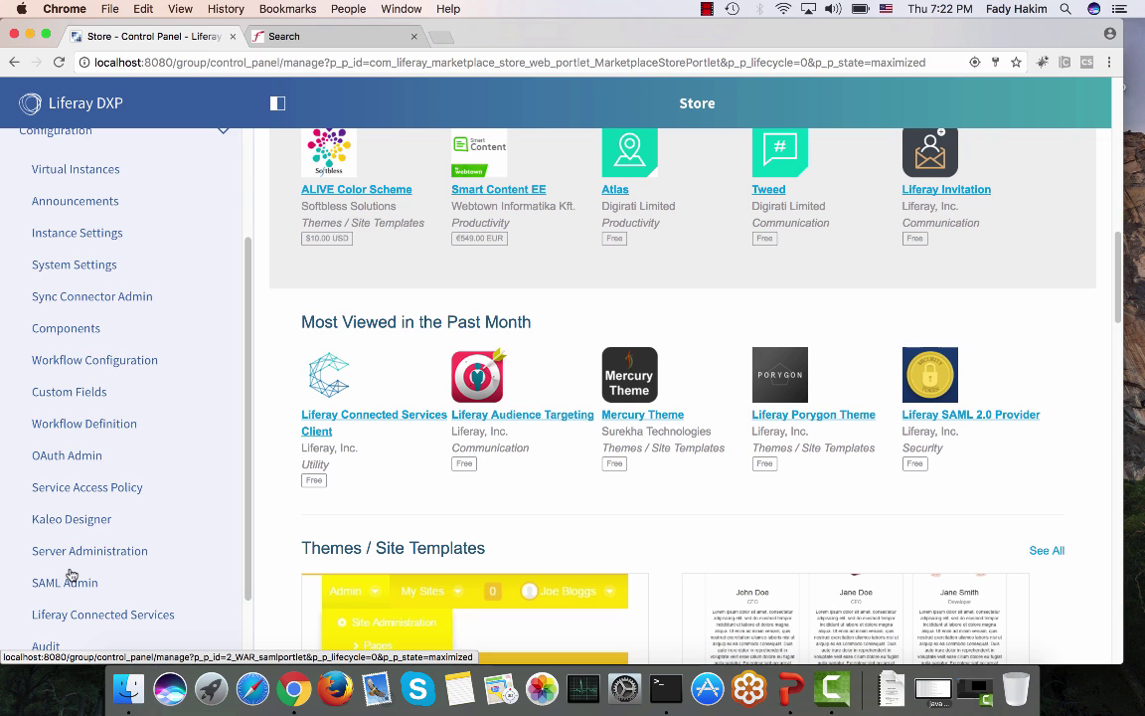
pyautogui.scroll(3, 69, 574)
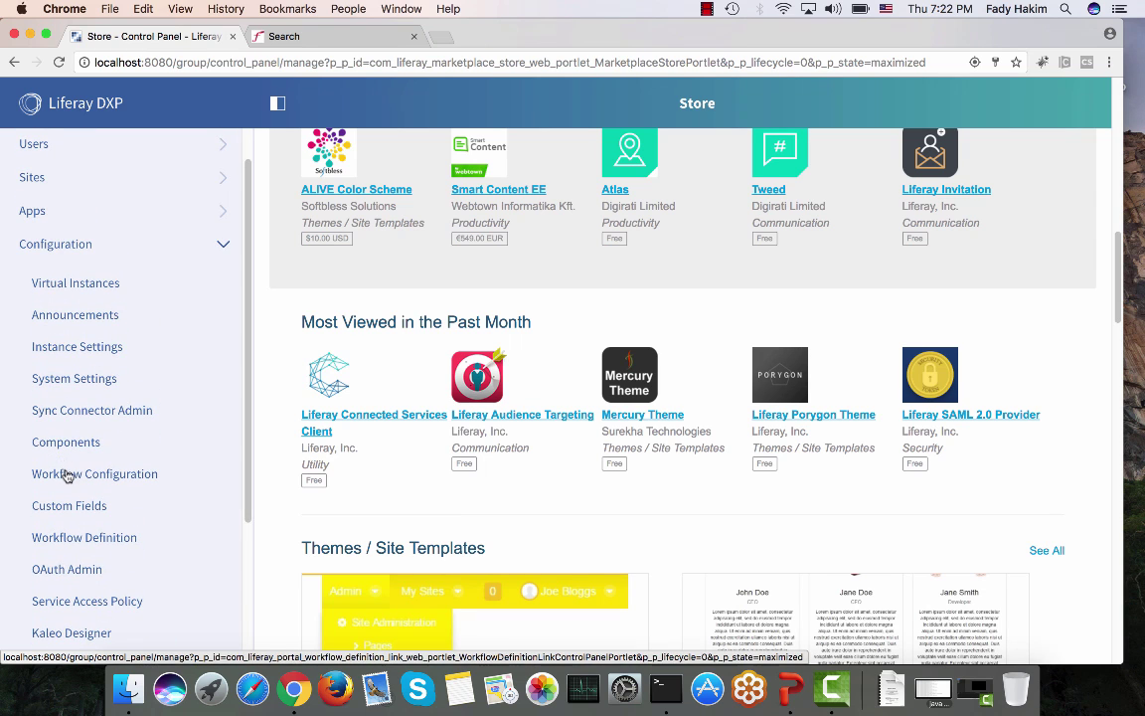
pyautogui.click(65, 474)
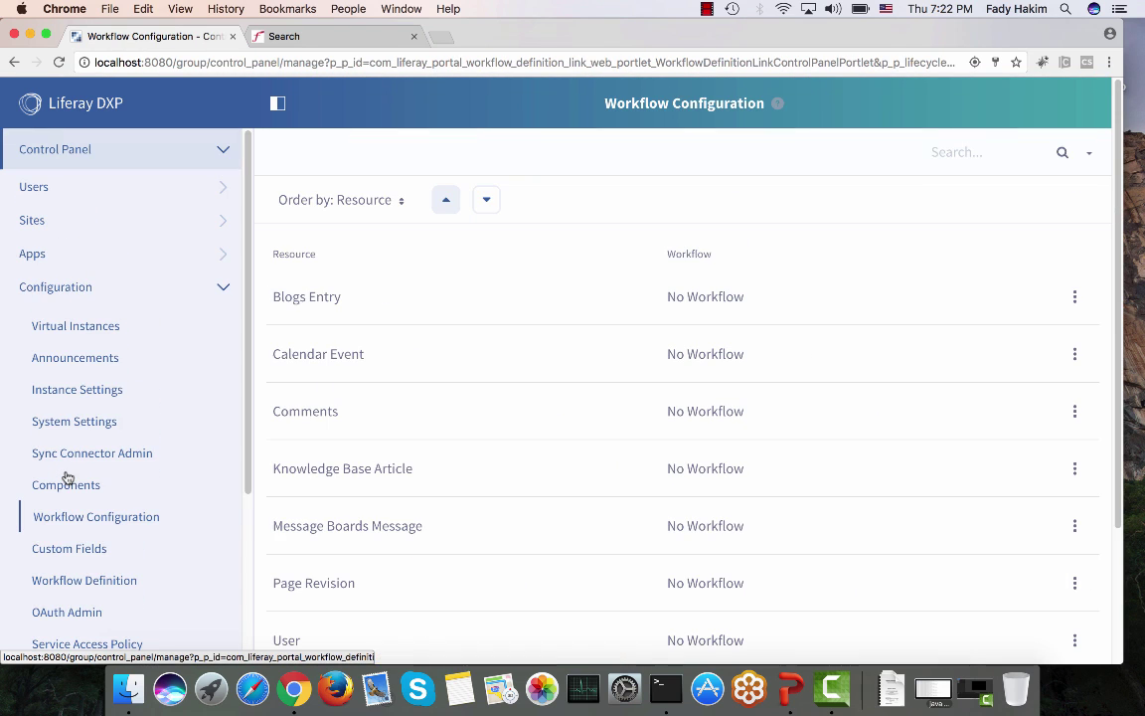
# Step: Edit the single-approval-manager workflow definition from the Kaleo Designer list
pyautogui.scroll(-5, 66, 478)
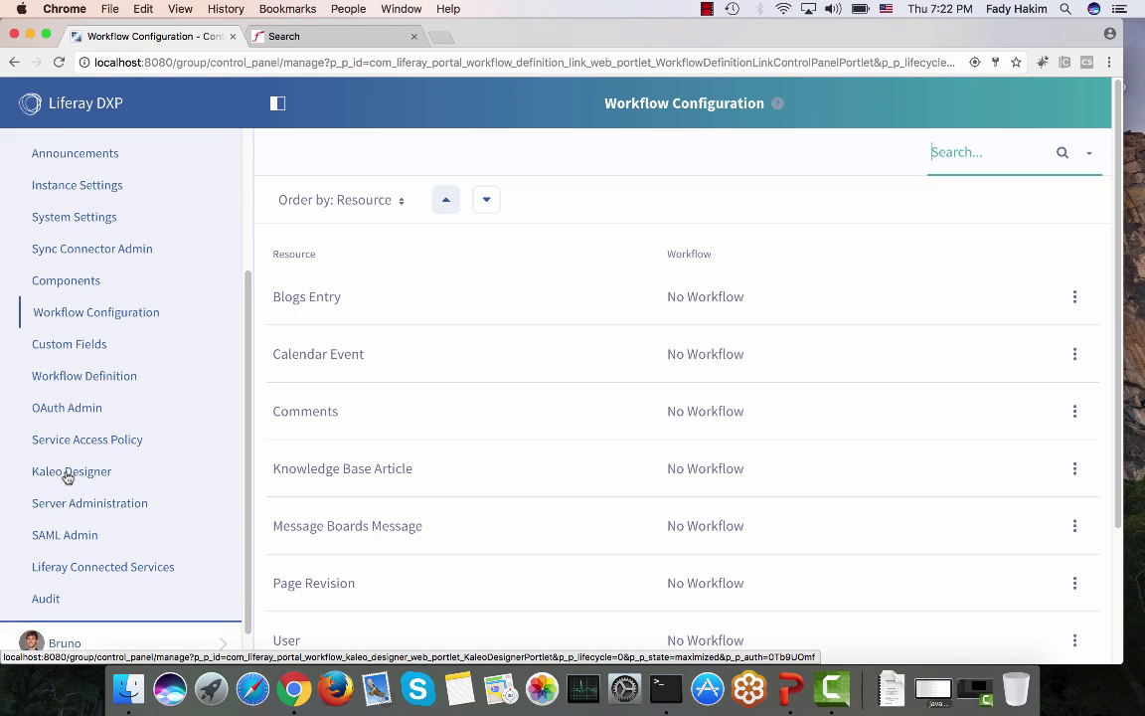
pyautogui.click(68, 474)
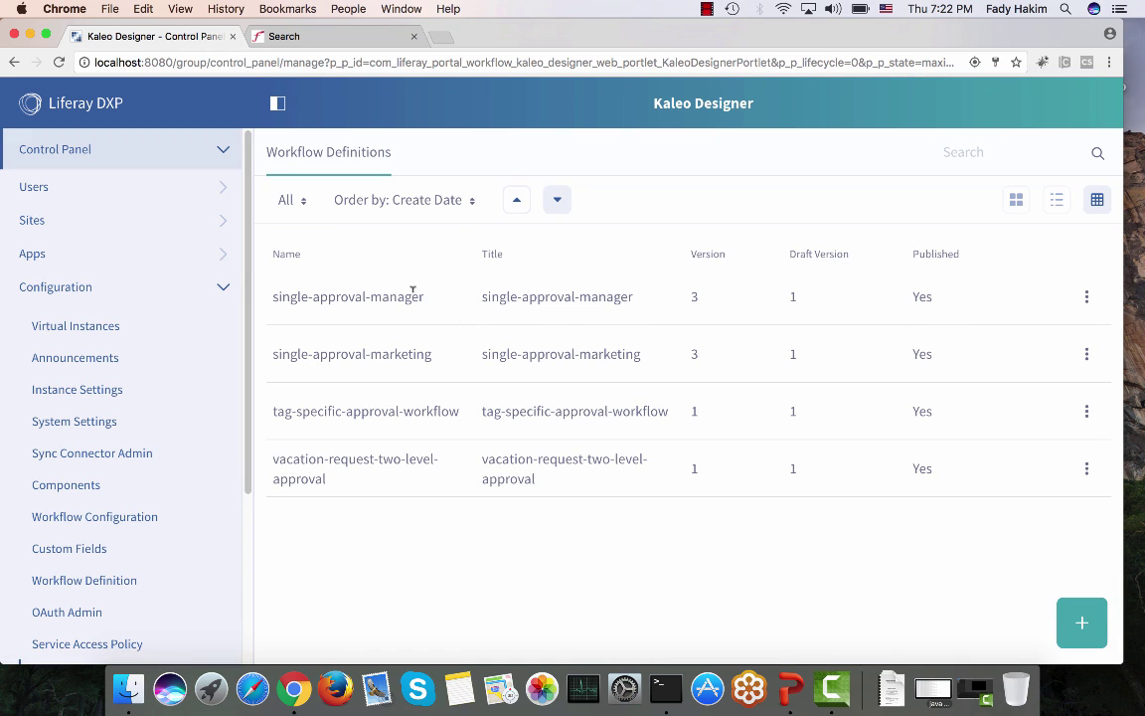
pyautogui.click(1087, 297)
pyautogui.click(990, 309)
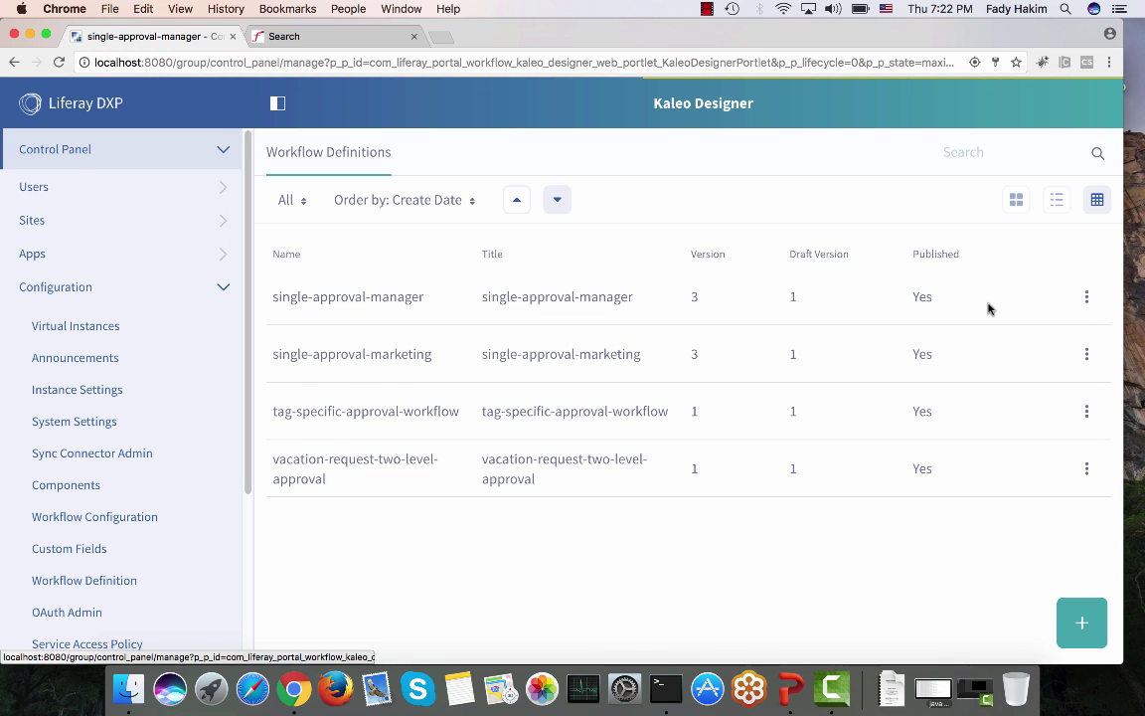
# Step: Hide the sidebar and place a Condition node on the canvas, connected from Approved
pyautogui.click(277, 103)
pyautogui.scroll(-3, 286, 171)
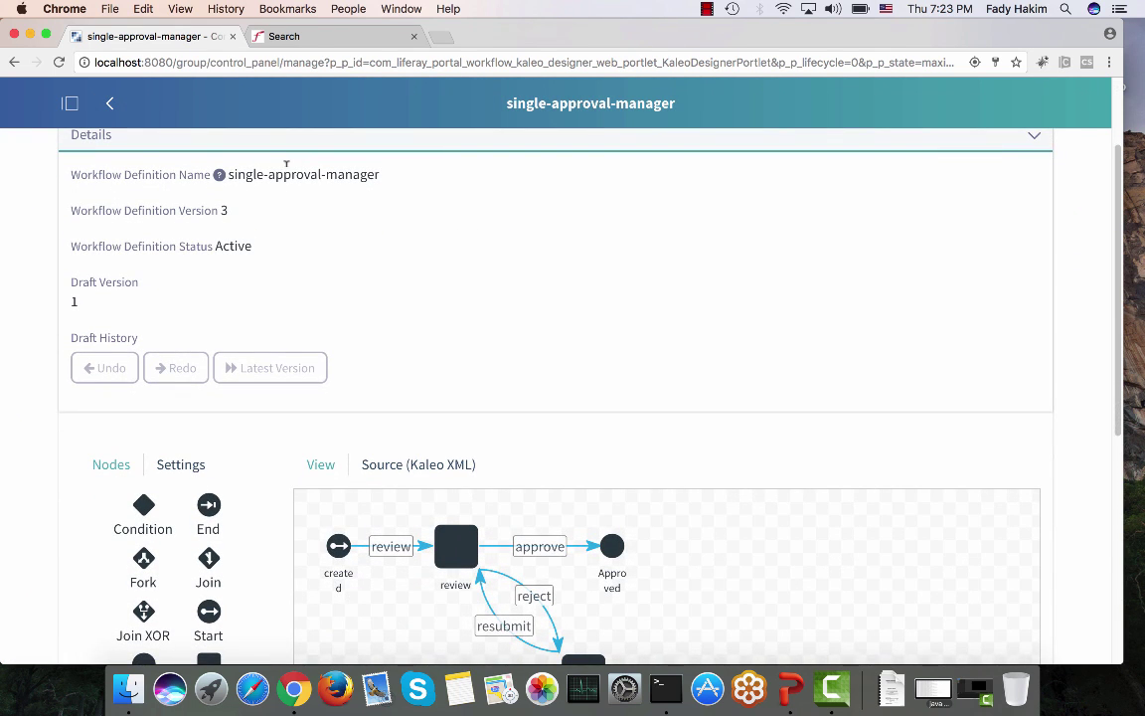
pyautogui.scroll(-4, 397, 243)
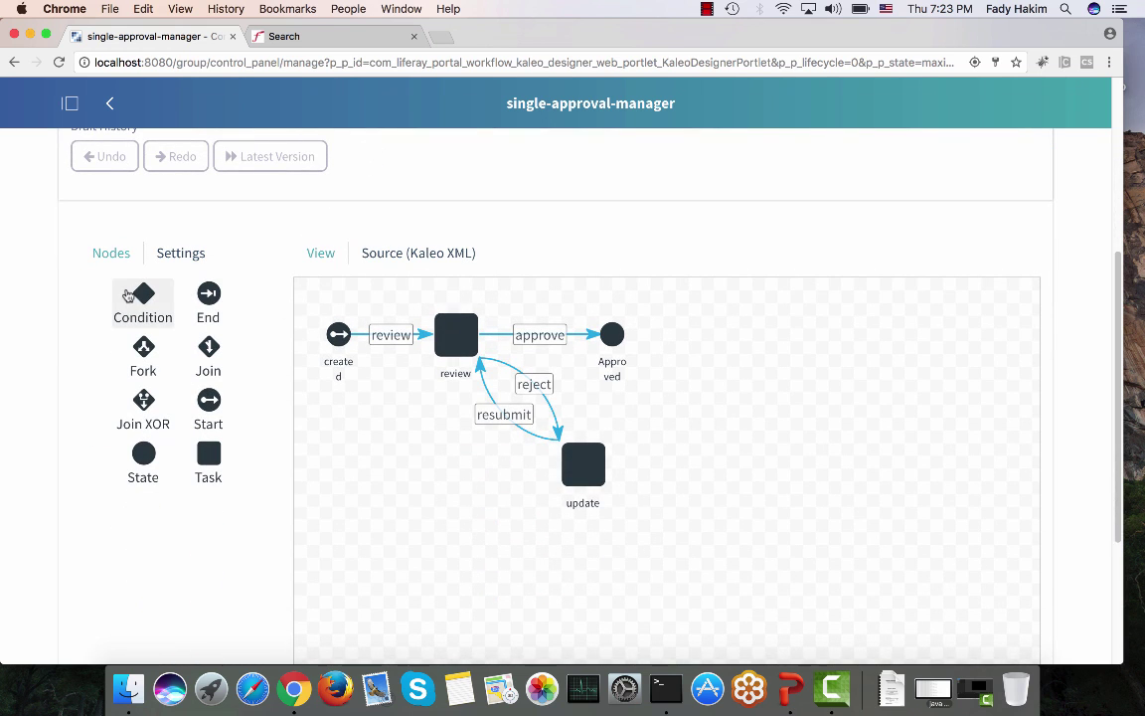
pyautogui.moveTo(143, 295); pyautogui.dragTo(828, 431)
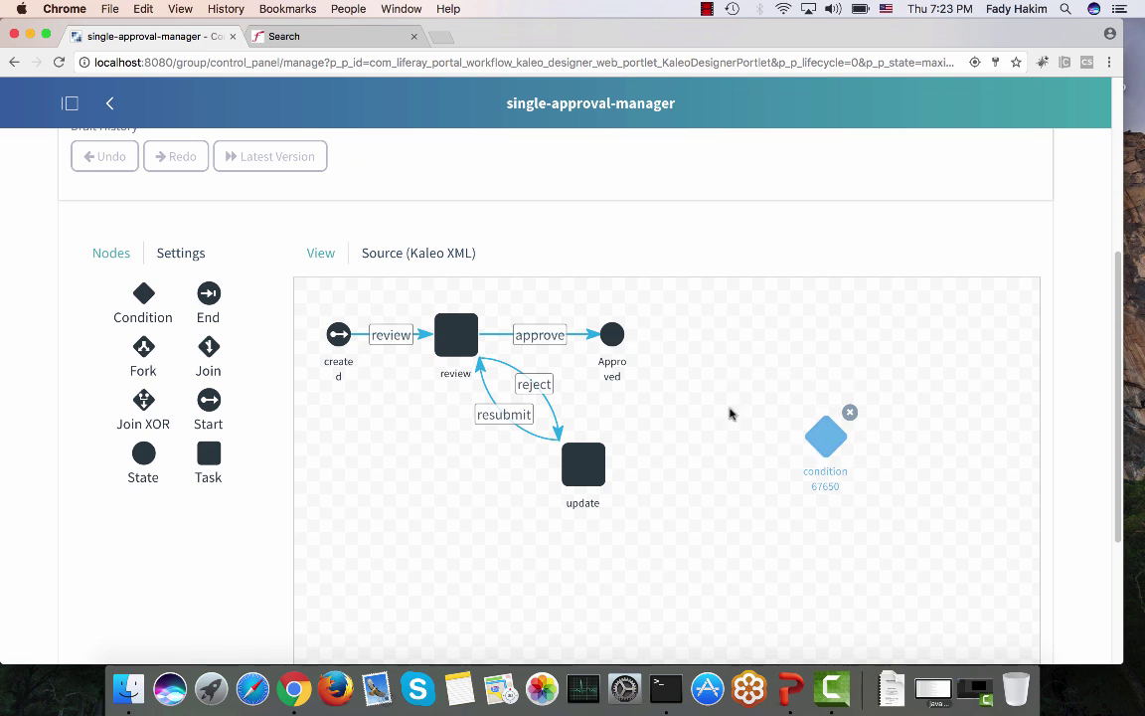
pyautogui.click(615, 340)
pyautogui.moveTo(616, 340); pyautogui.dragTo(815, 419)
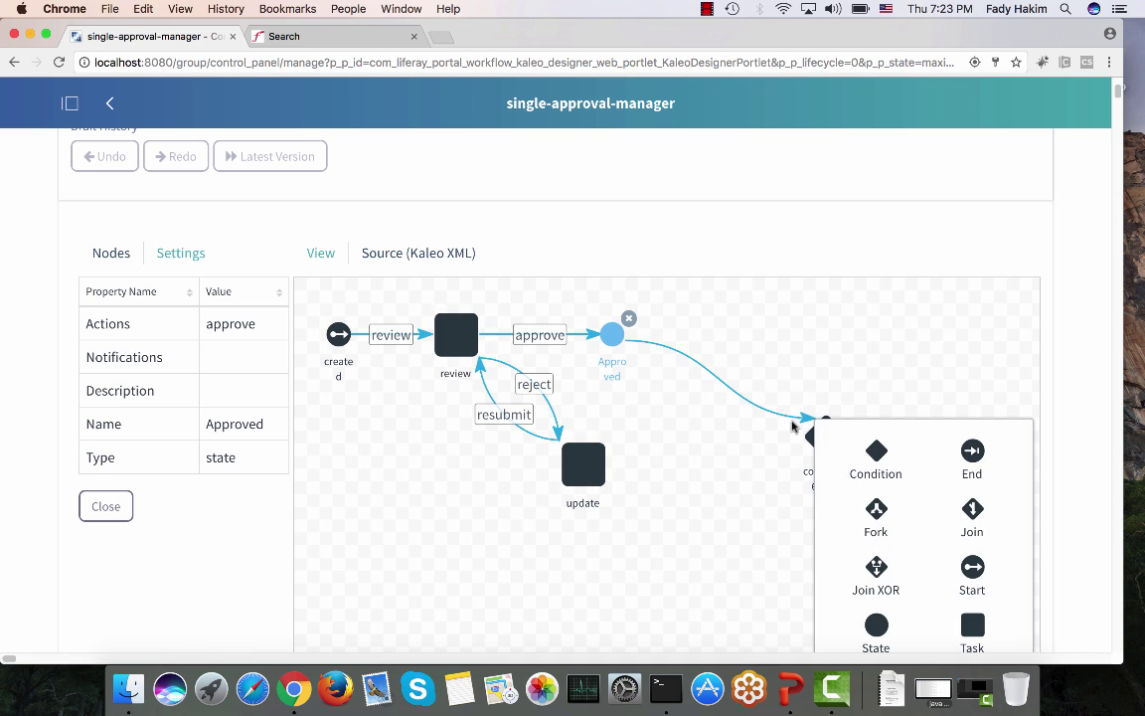
pyautogui.click(695, 392)
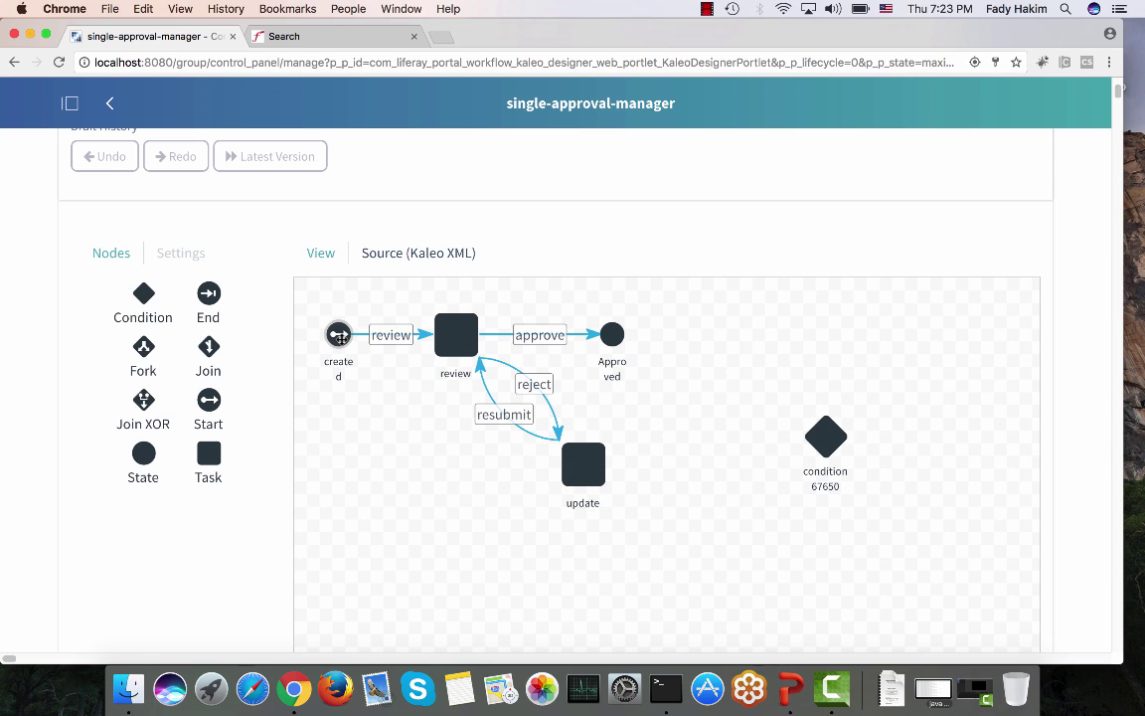
# Step: Inspect the review task's assignments, then go back to the Workflow Definitions list
pyautogui.click(456, 342)
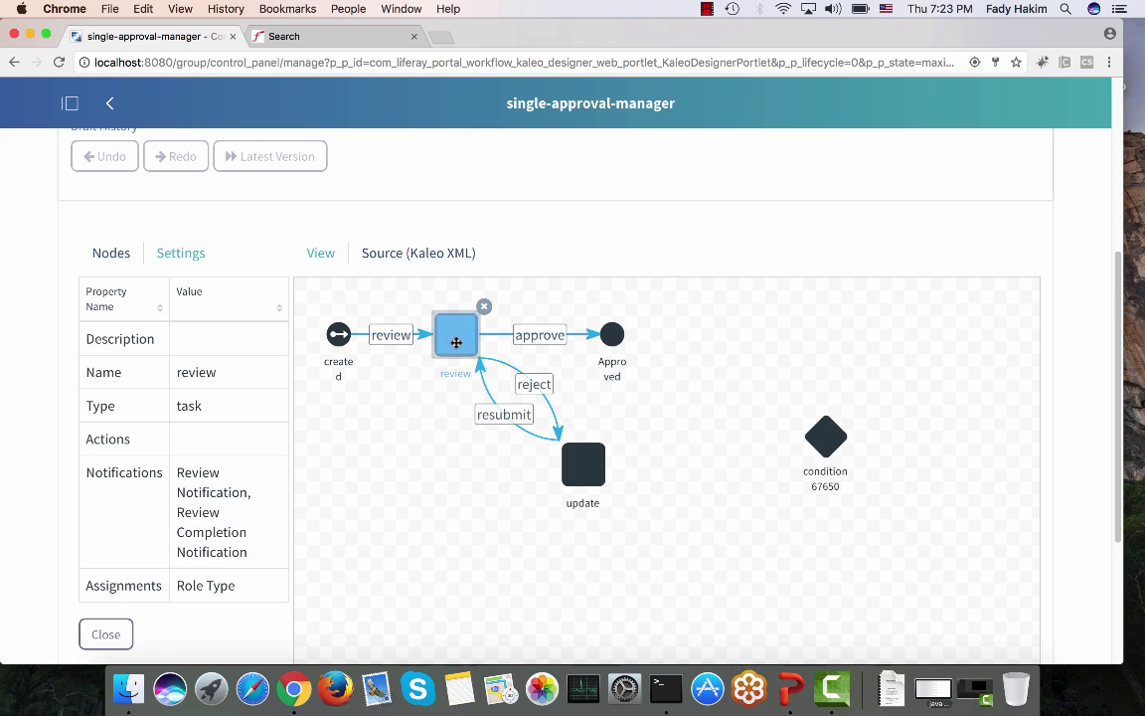
pyautogui.doubleClick(239, 583)
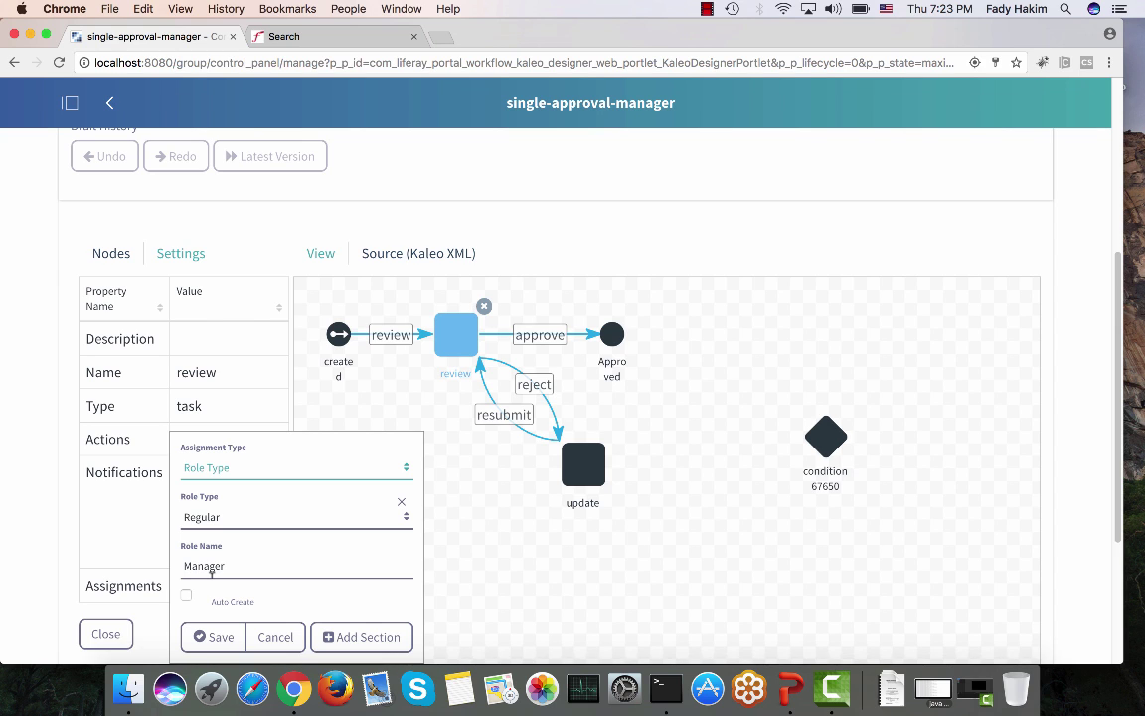
pyautogui.click(270, 566)
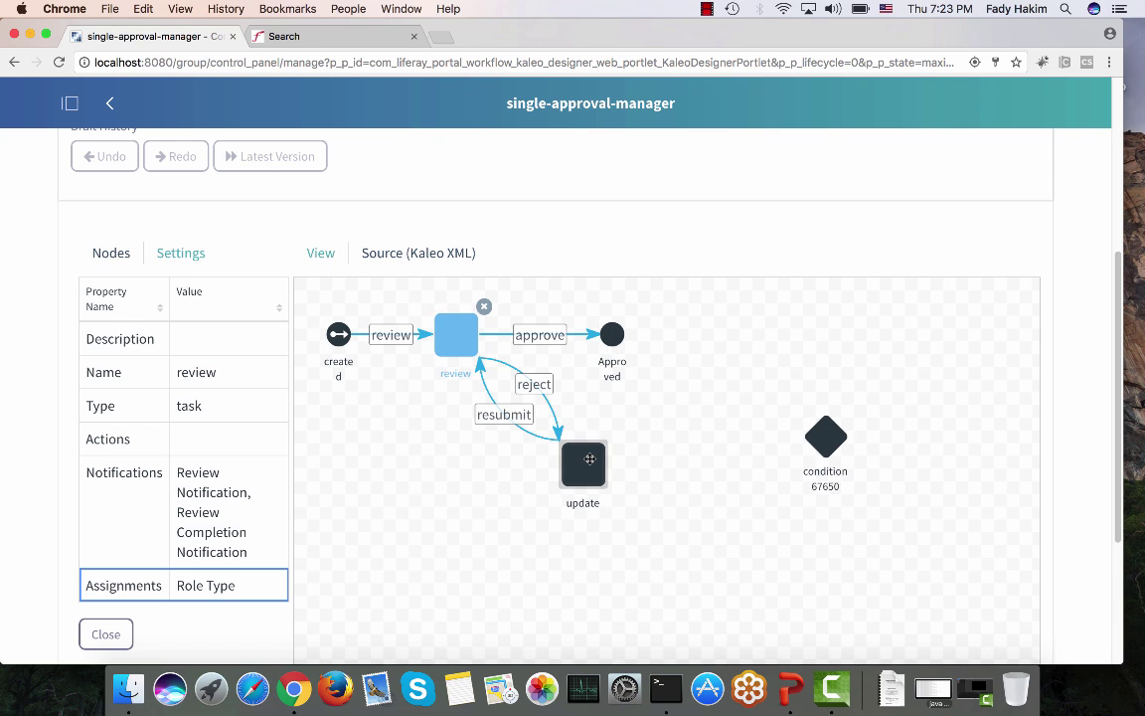
pyautogui.scroll(6, 589, 459)
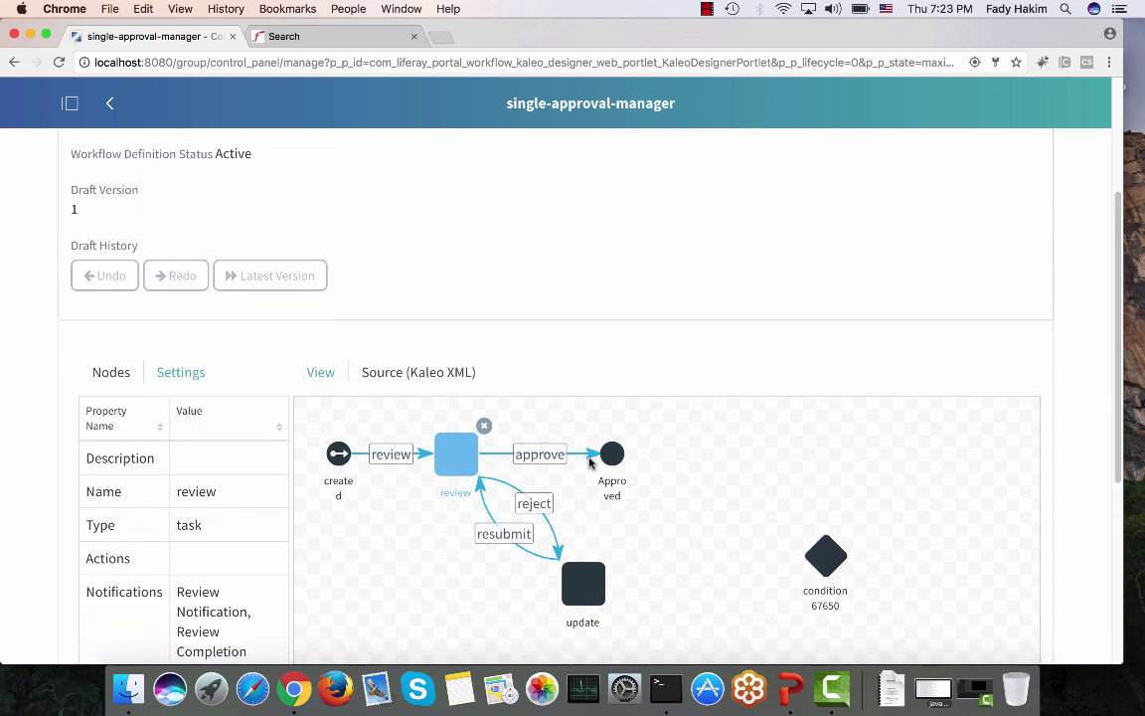
pyautogui.scroll(1, 589, 462)
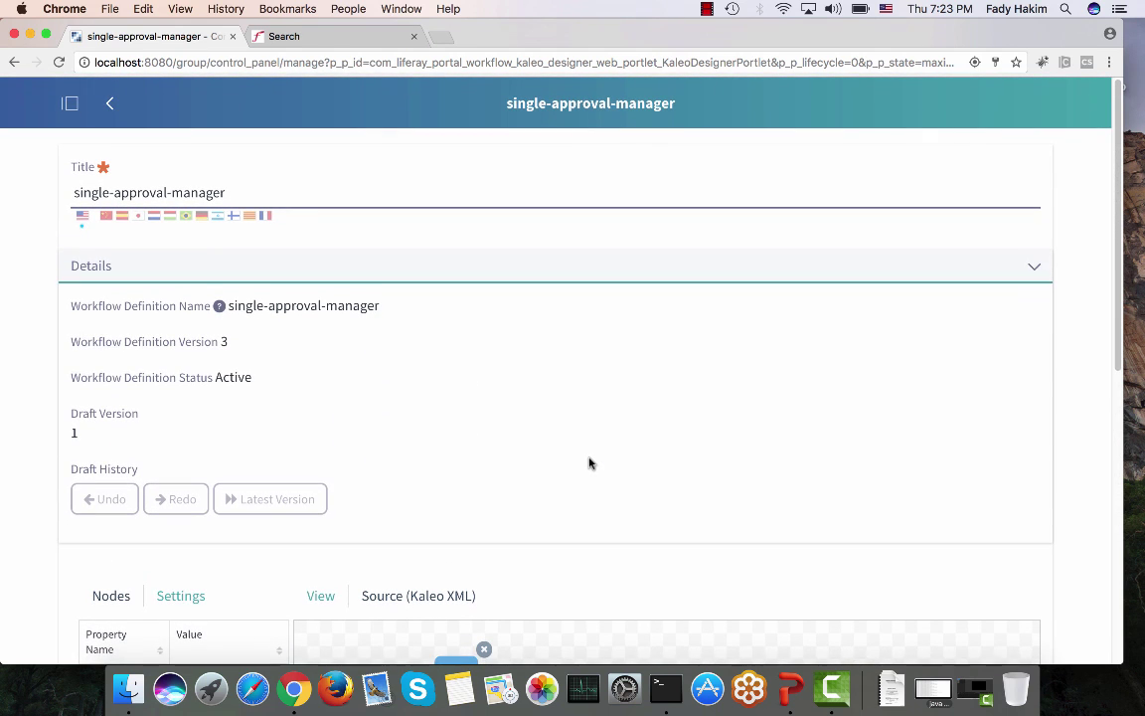
pyautogui.click(113, 104)
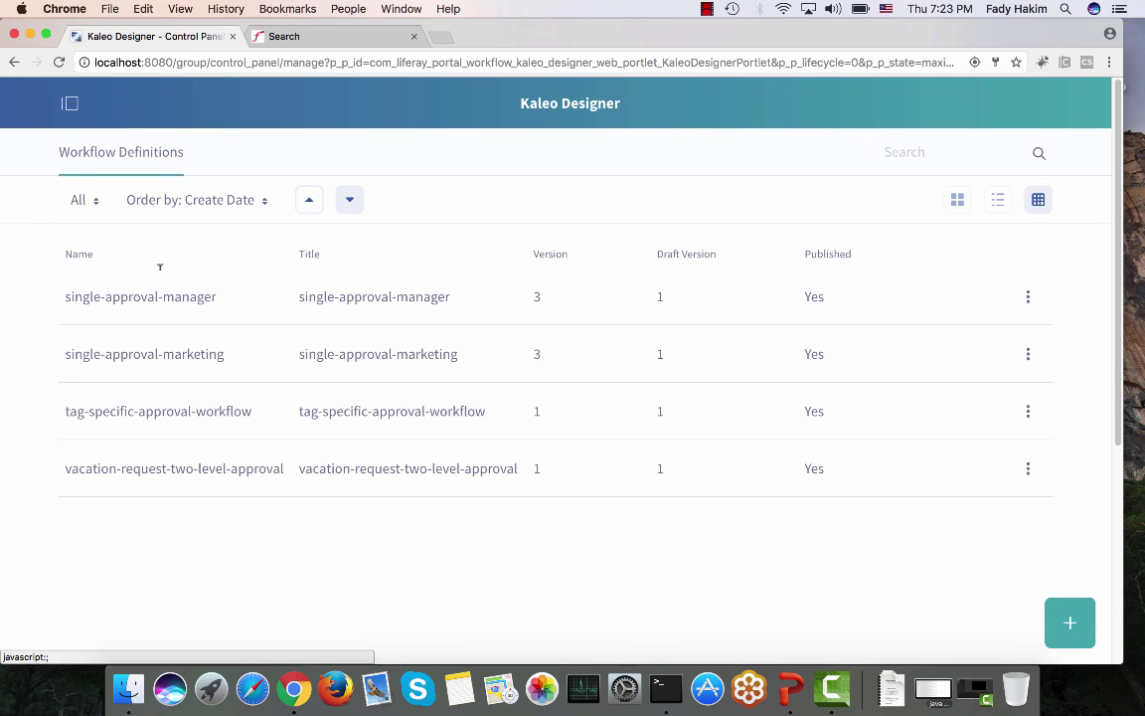
# Step: Open the tag-specific-approval-workflow definition for editing in Kaleo Designer
pyautogui.click(1028, 413)
pyautogui.click(938, 423)
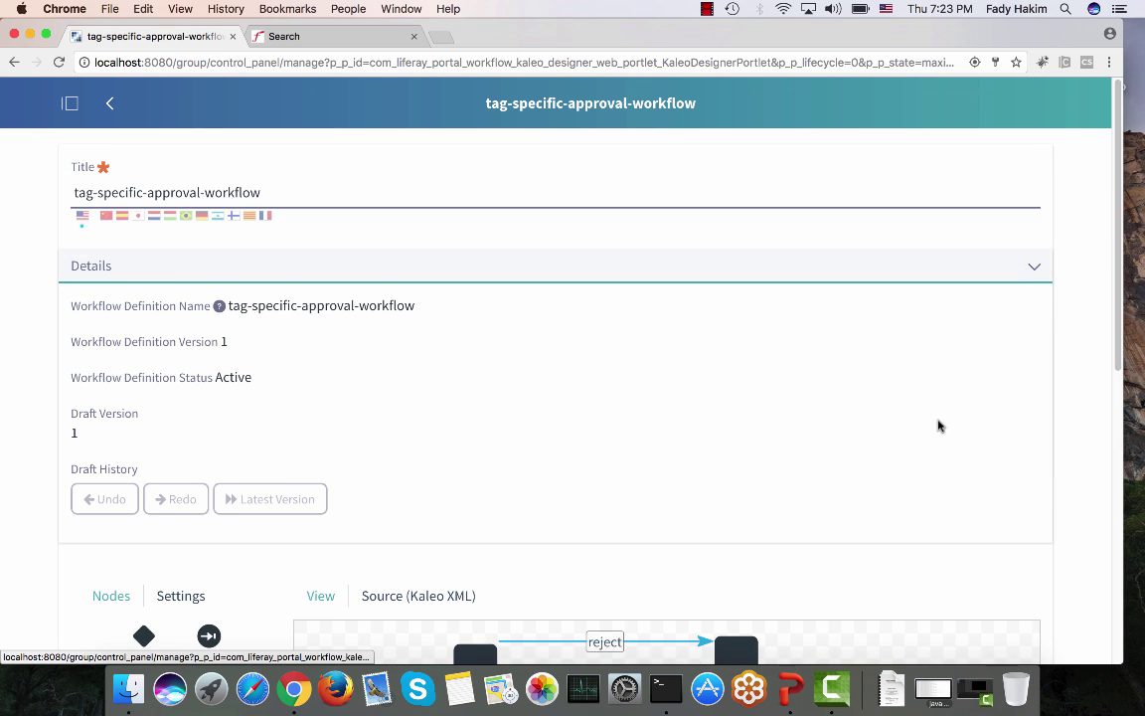
pyautogui.scroll(-5, 937, 425)
pyautogui.scroll(-5, 937, 425)
pyautogui.scroll(3, 939, 425)
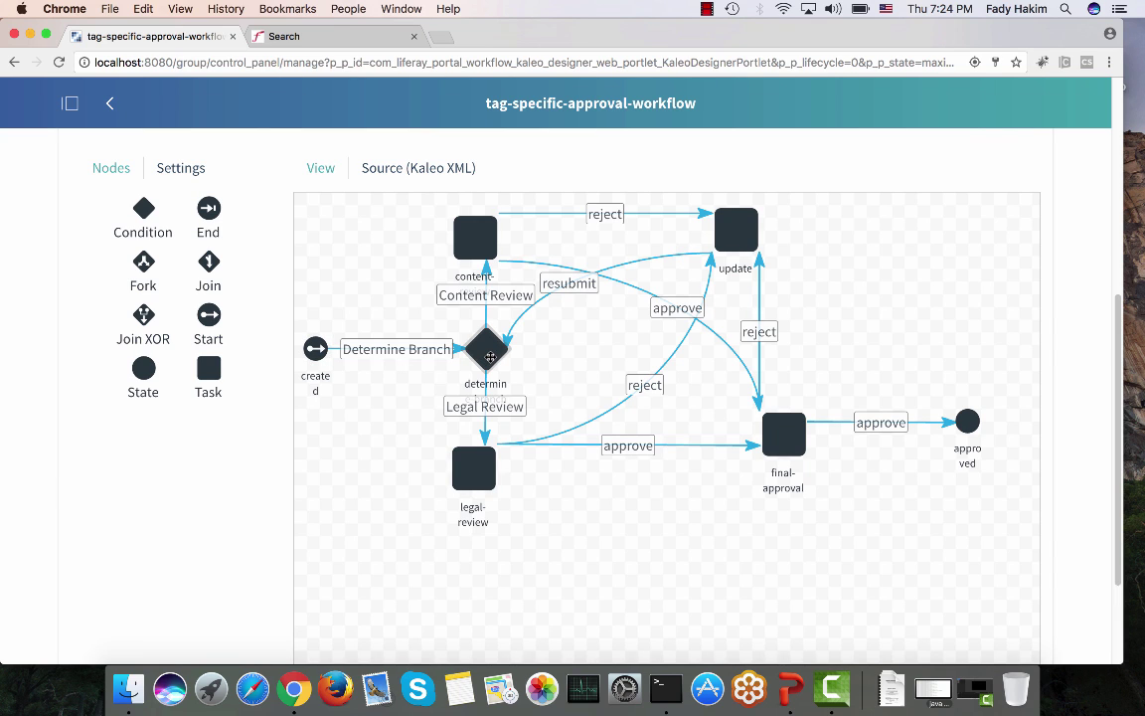
# Step: Check the legal-review, determine-branch, content-review, final-approval and approved node properties, then open the product menu
pyautogui.click(475, 472)
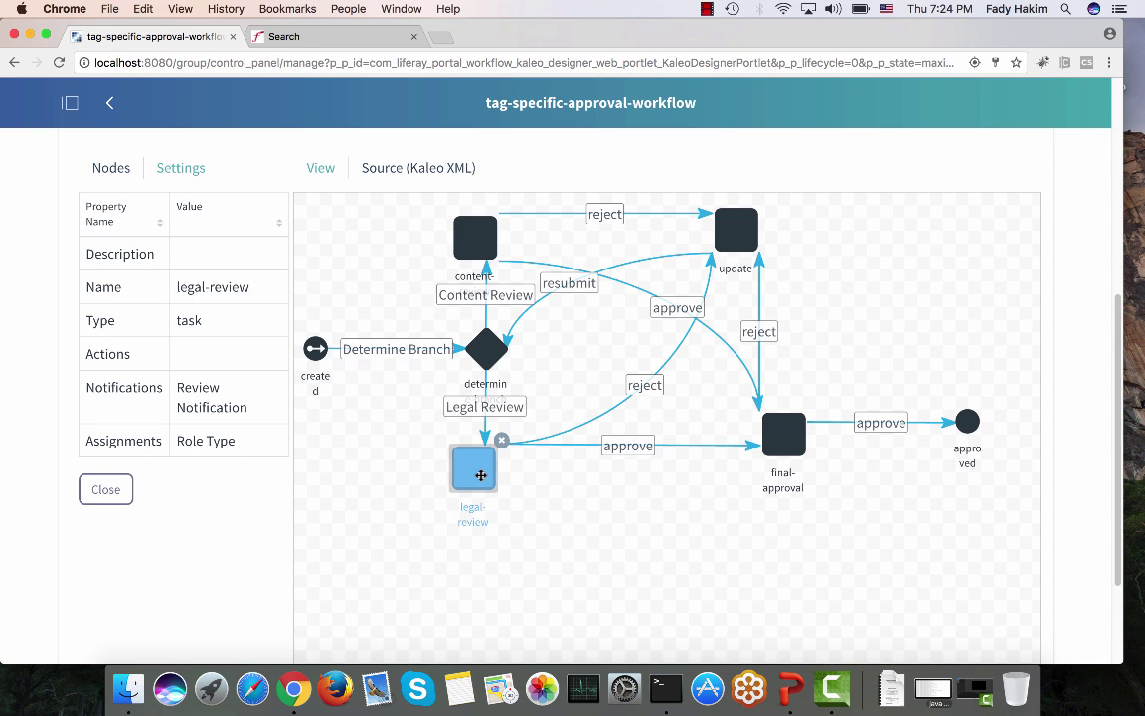
pyautogui.click(487, 348)
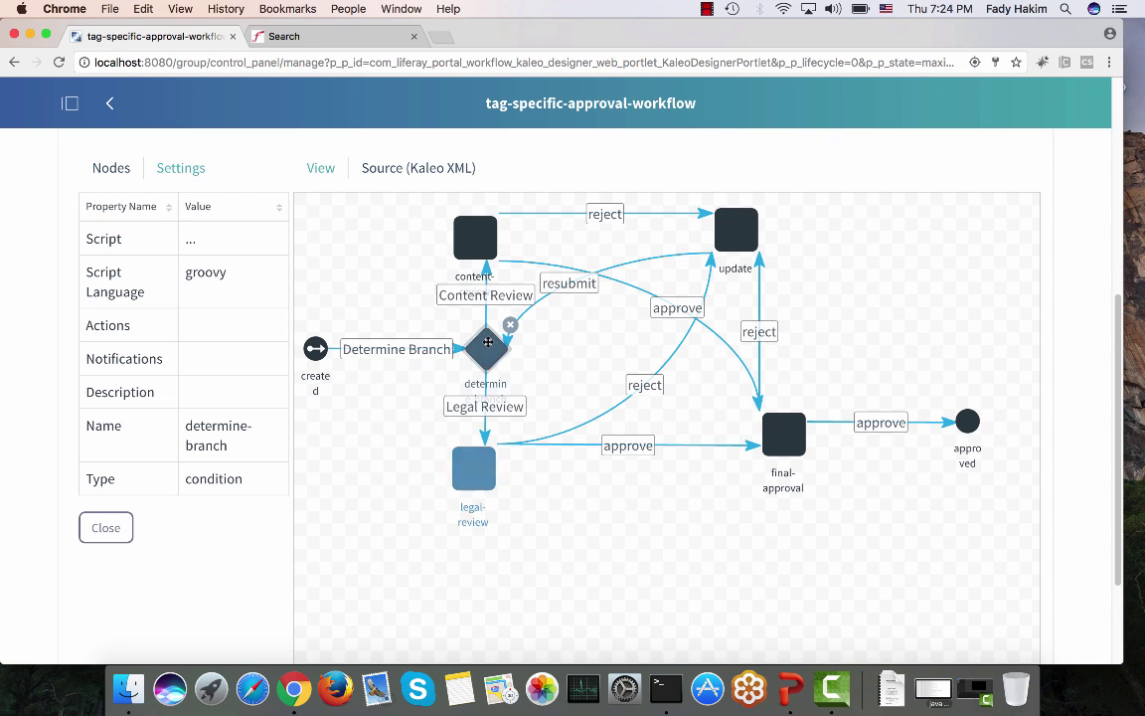
pyautogui.click(487, 245)
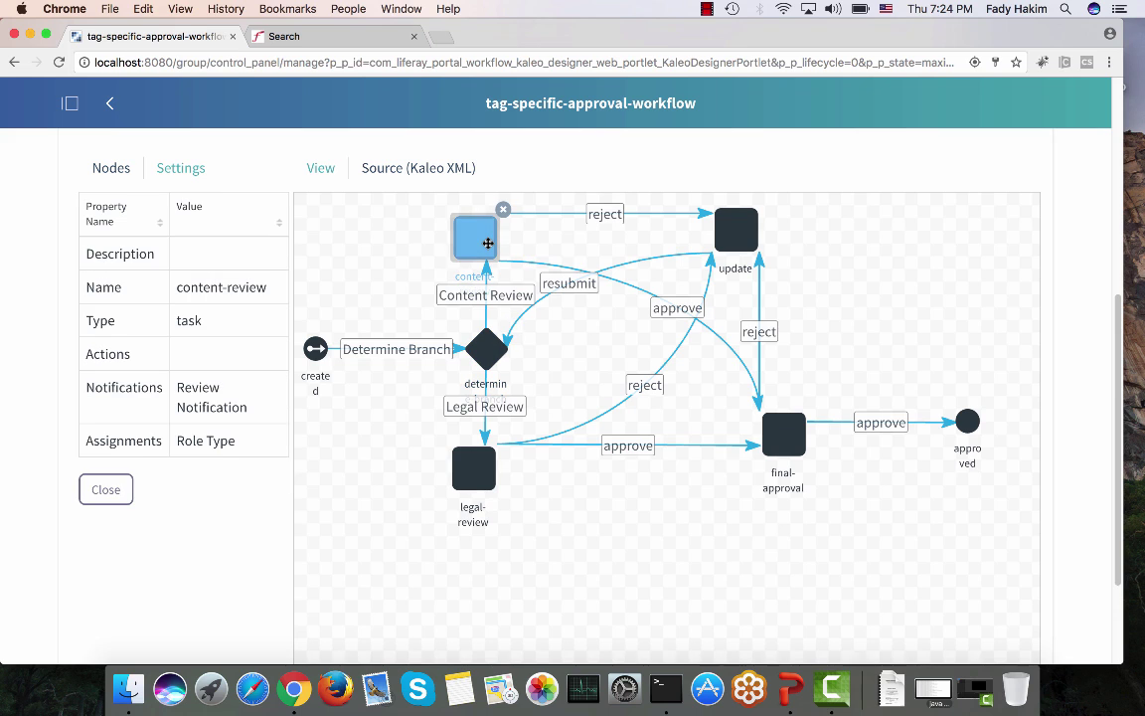
pyautogui.click(475, 465)
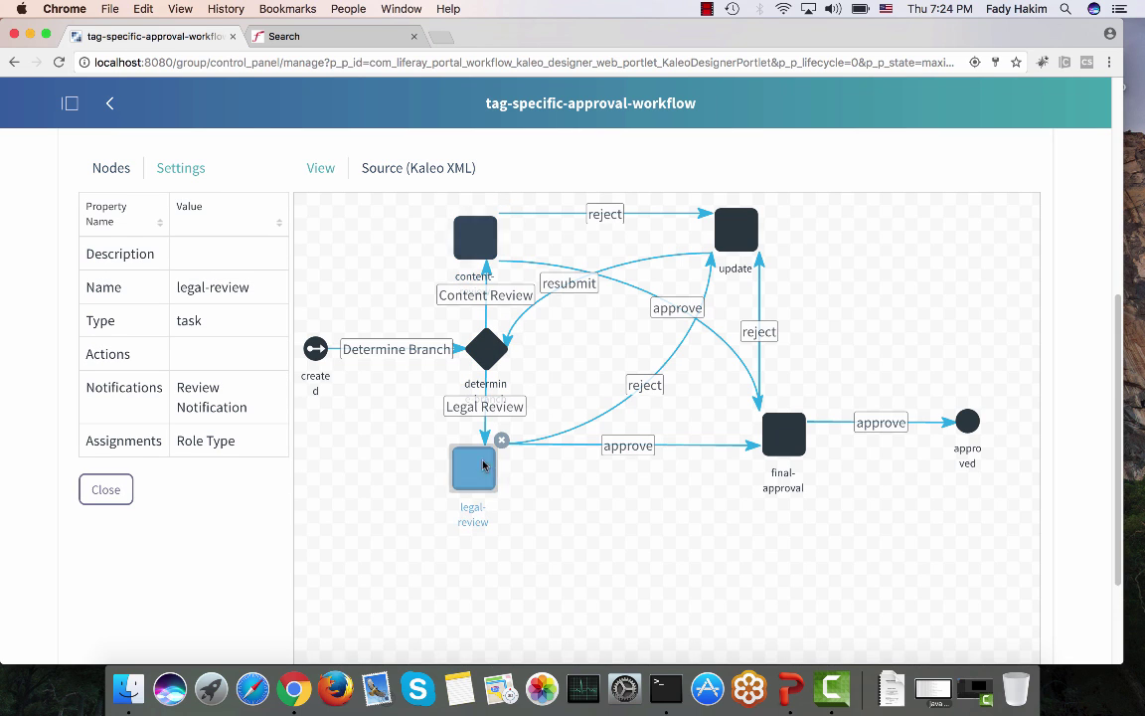
pyautogui.click(480, 253)
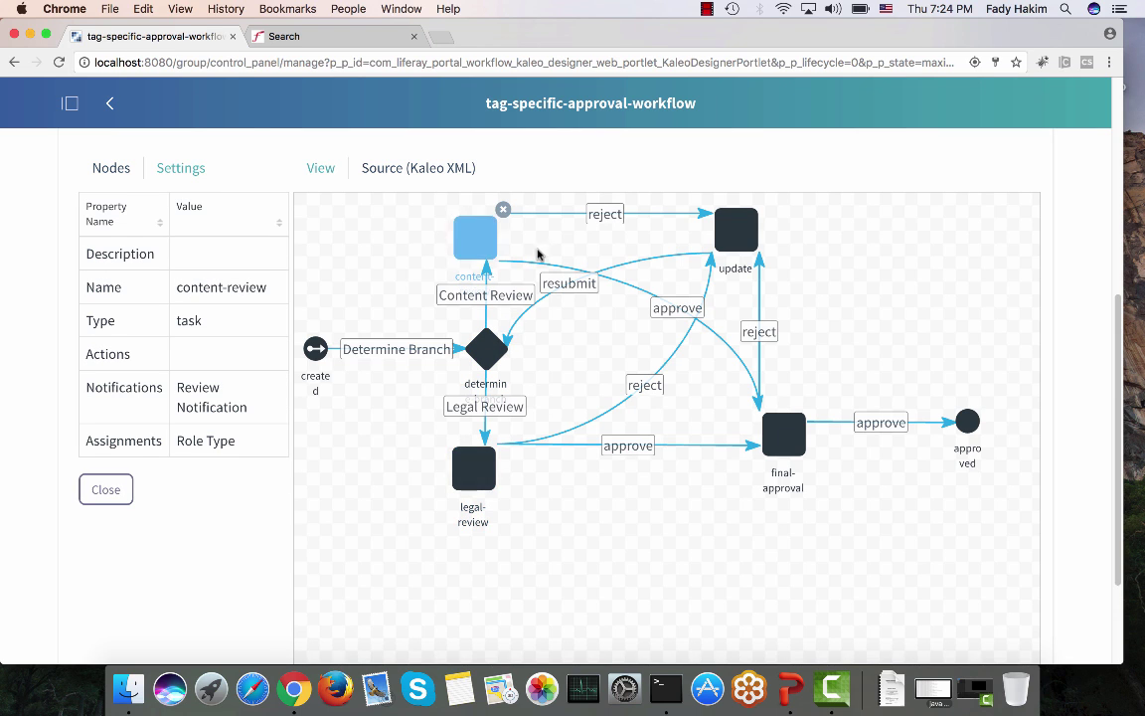
pyautogui.click(771, 433)
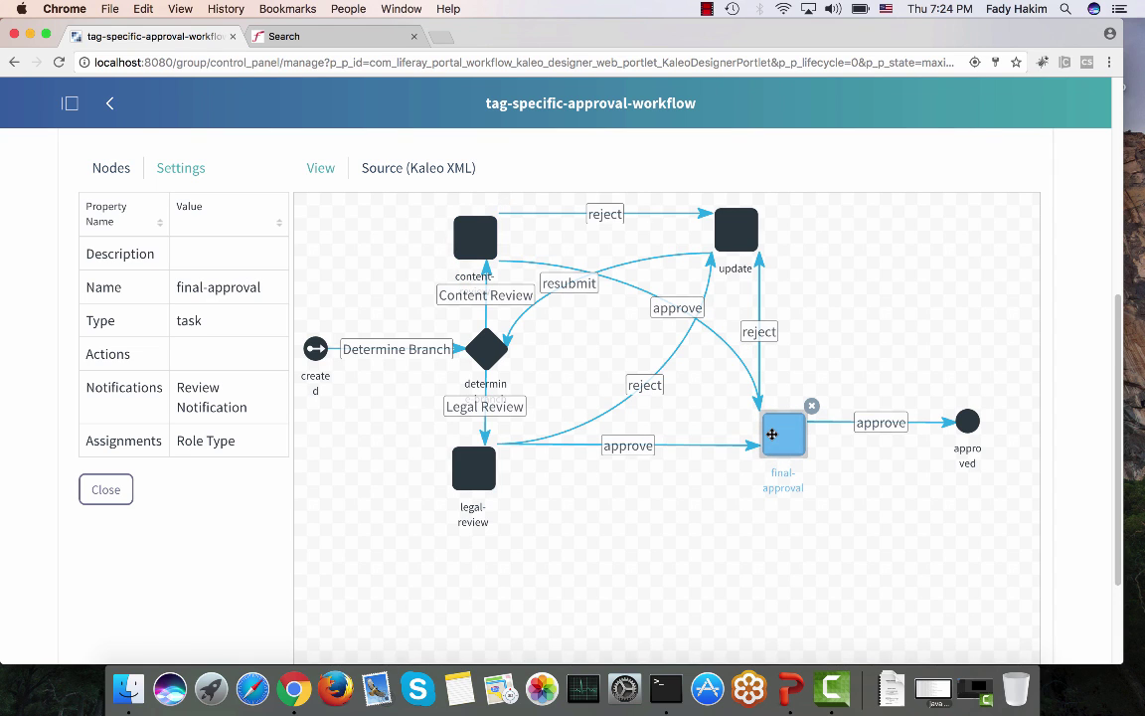
pyautogui.click(968, 417)
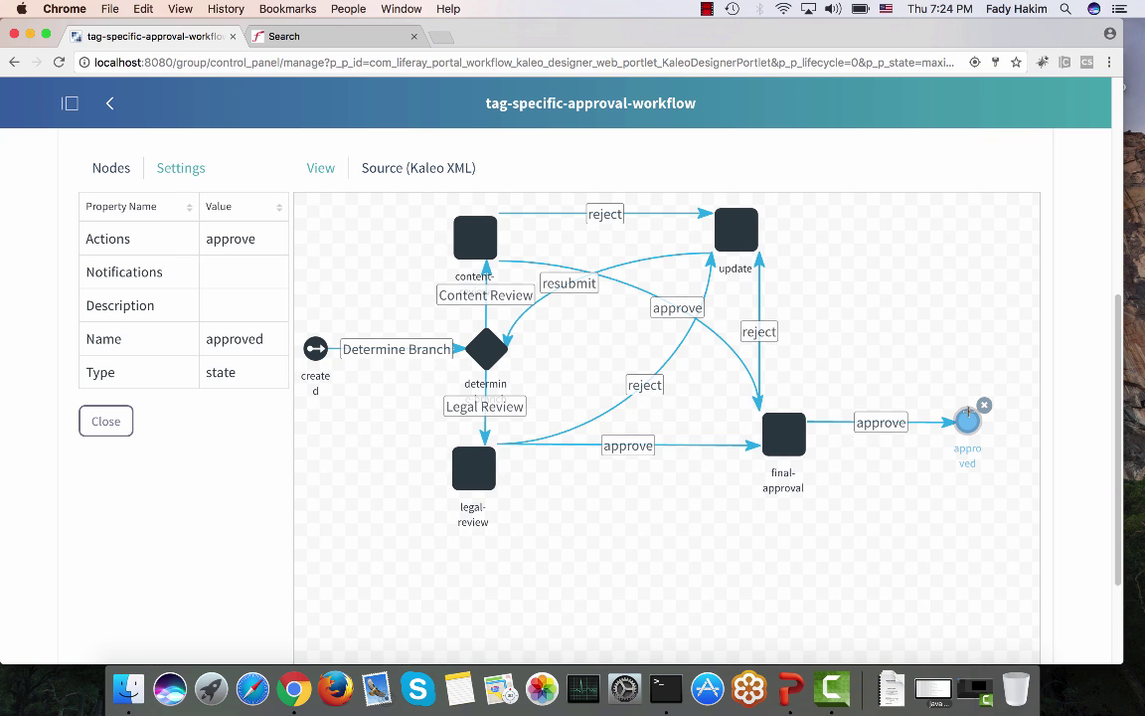
pyautogui.click(71, 103)
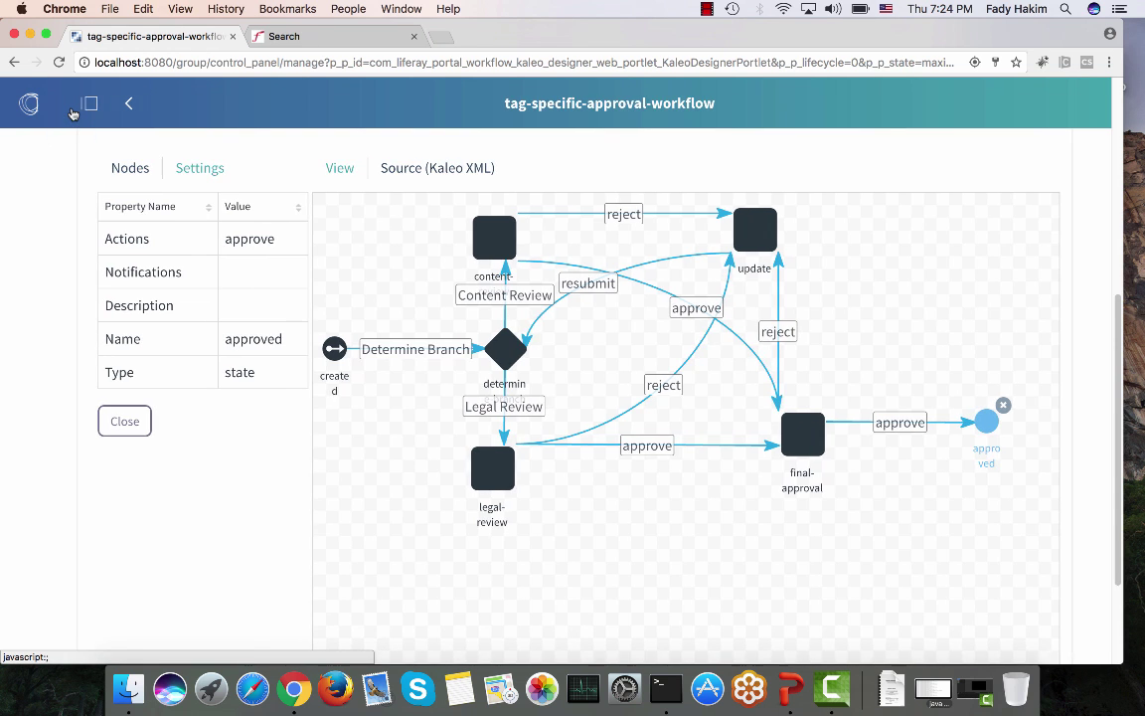
# Step: Collapse the site navigation and open Control Panel > Instance Settings
pyautogui.click(80, 298)
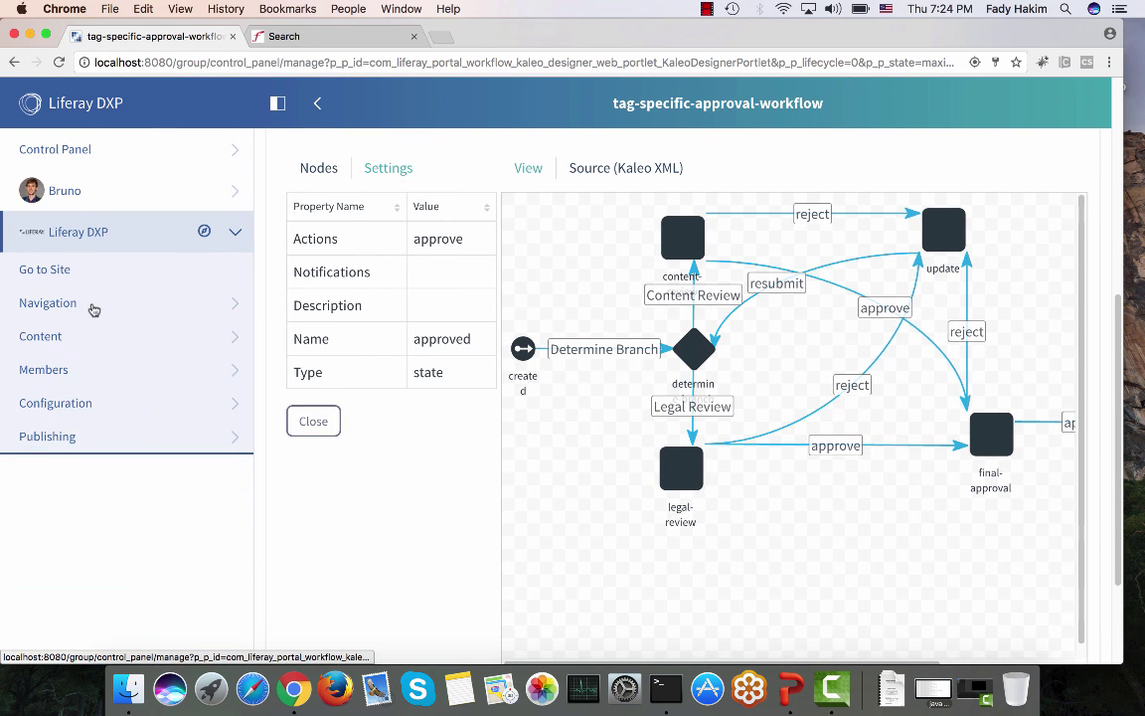
pyautogui.click(116, 135)
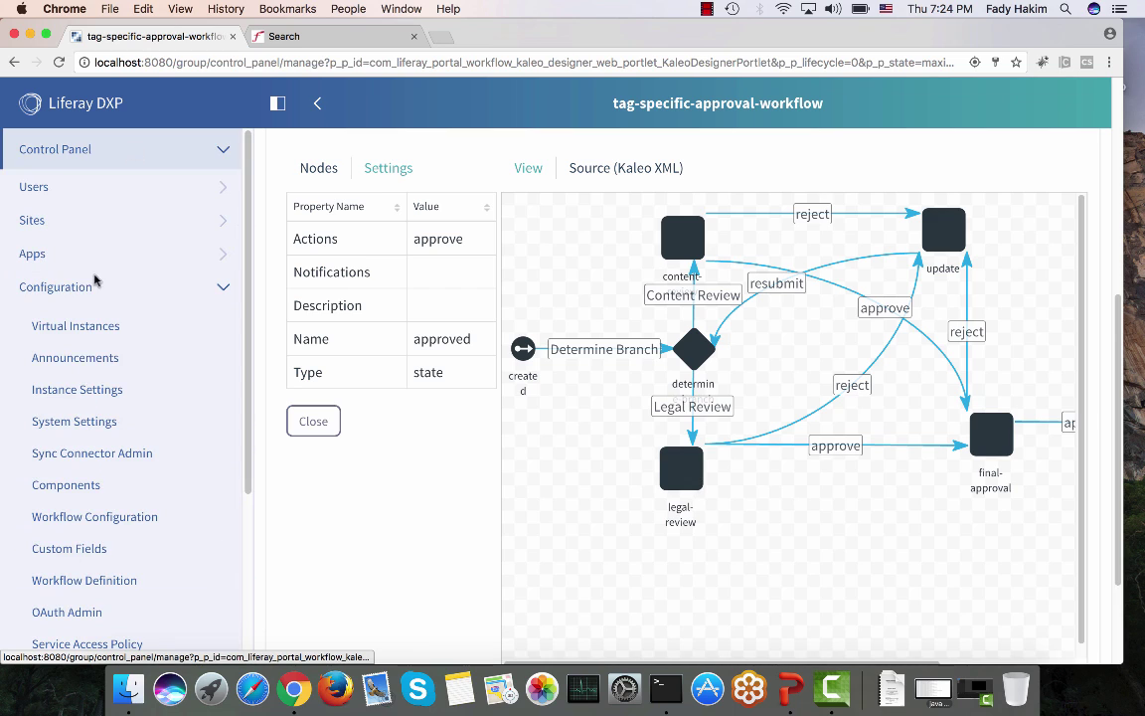
pyautogui.click(79, 392)
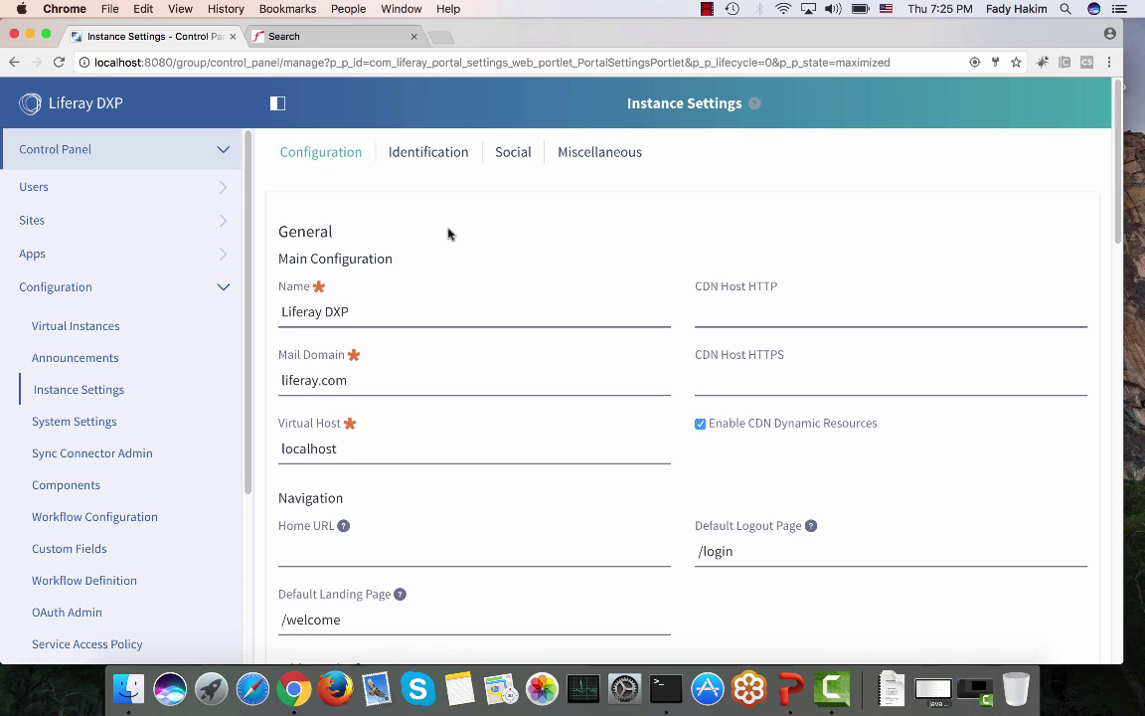
# Step: Expand the Authentication section, showing authentication set to By Screen Name
pyautogui.scroll(-10, 448, 234)
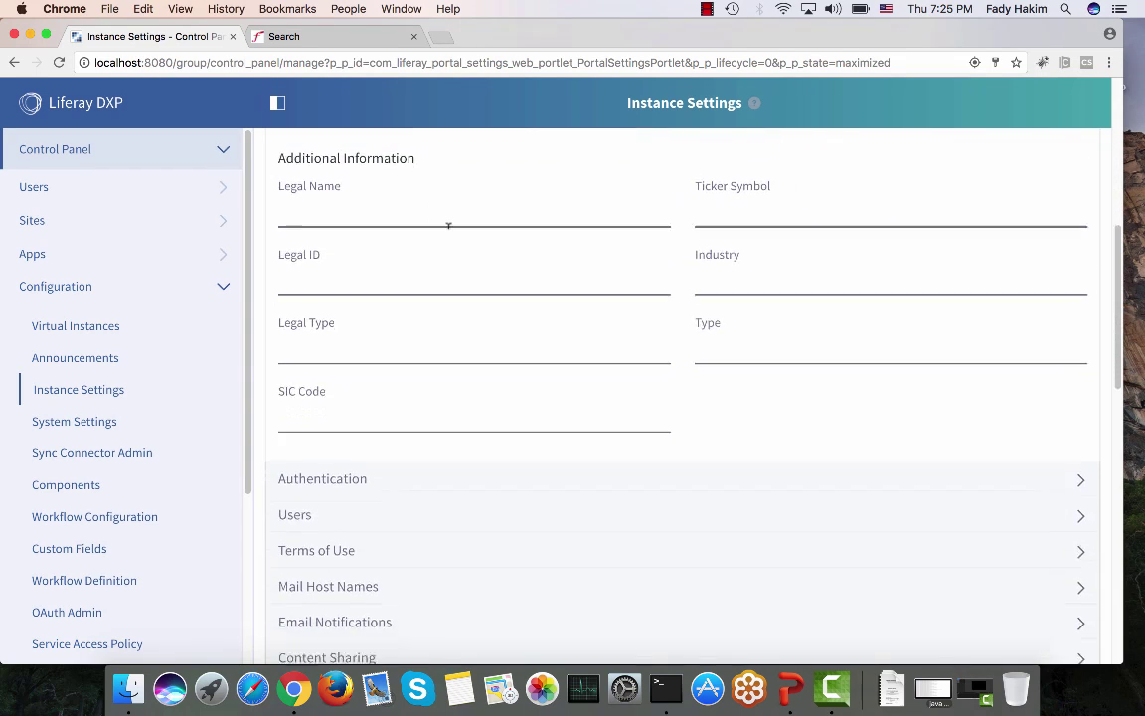
pyautogui.scroll(-2, 449, 225)
pyautogui.click(390, 439)
pyautogui.scroll(-5, 389, 440)
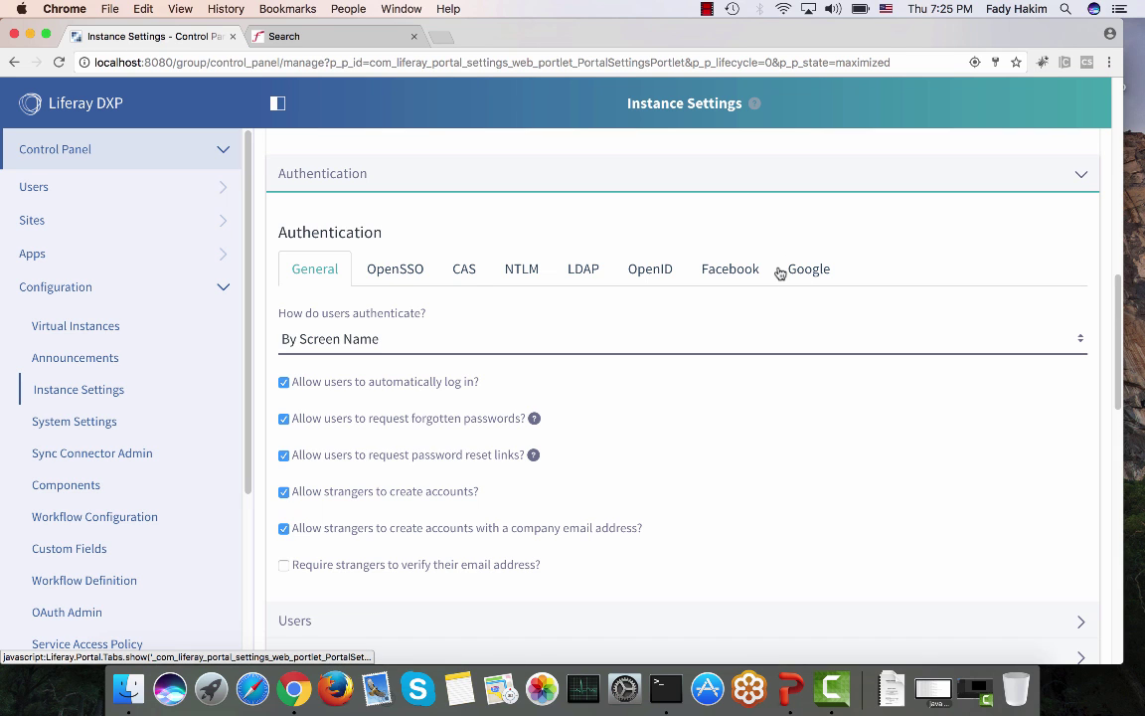
pyautogui.scroll(-5, 215, 378)
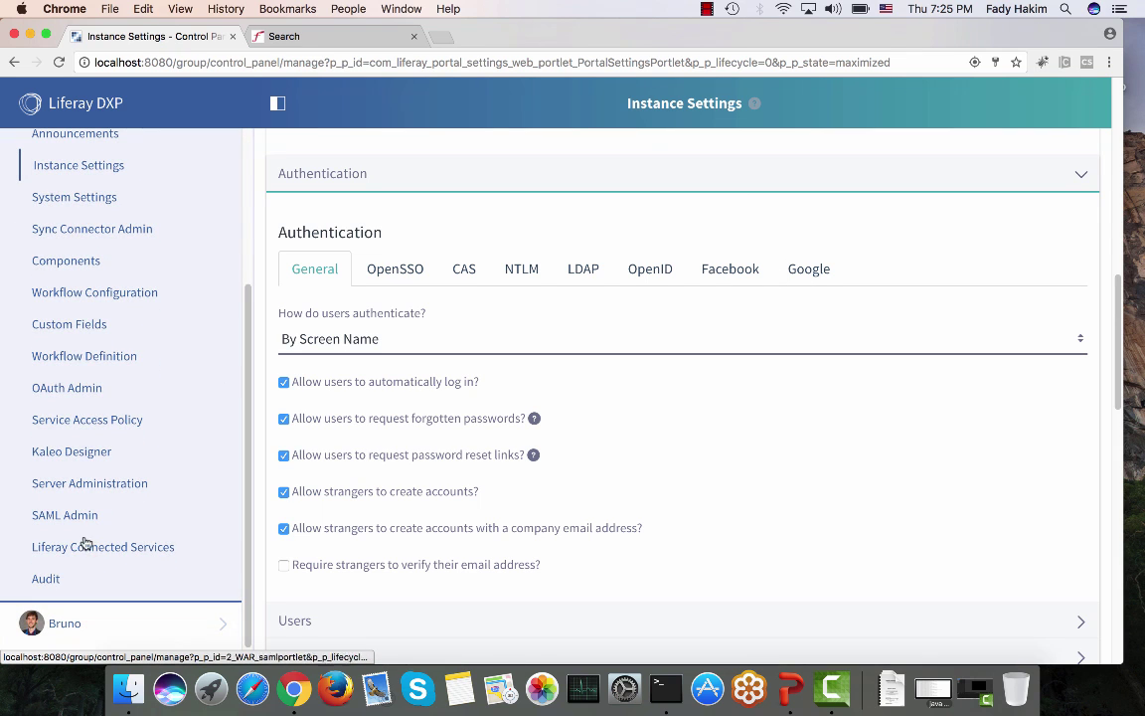
pyautogui.click(72, 527)
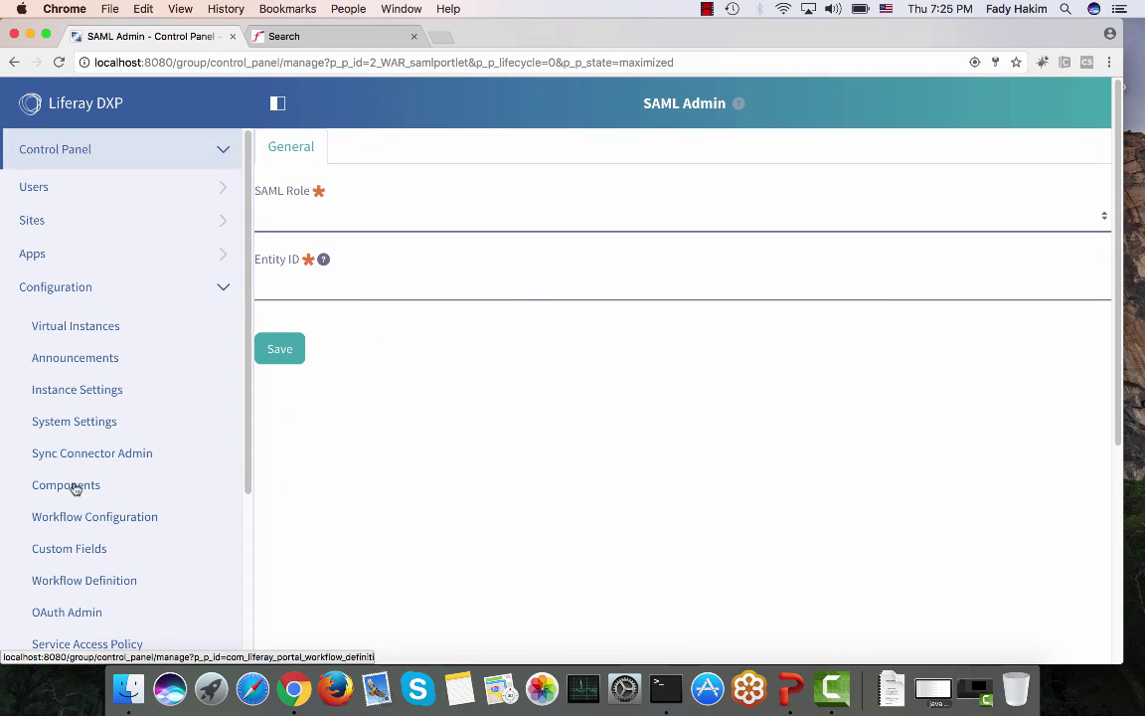
pyautogui.click(95, 392)
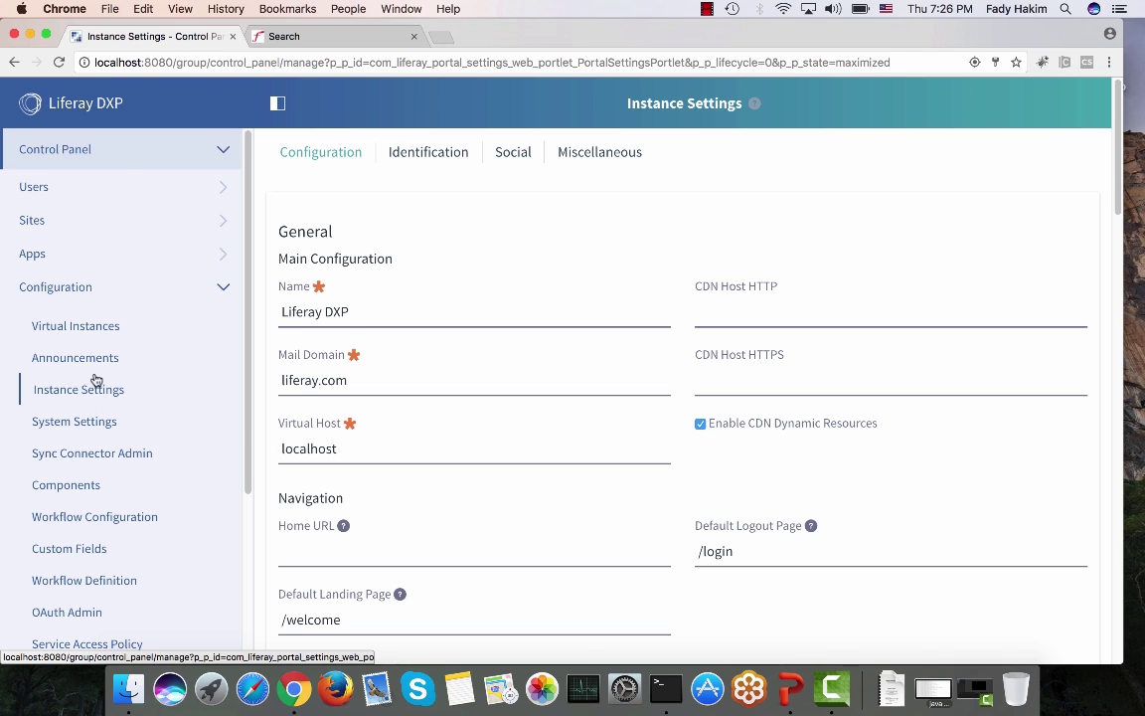
# Step: Collapse Control Panel and go to the Liferay DXP site's public Welcome page
pyautogui.click(115, 150)
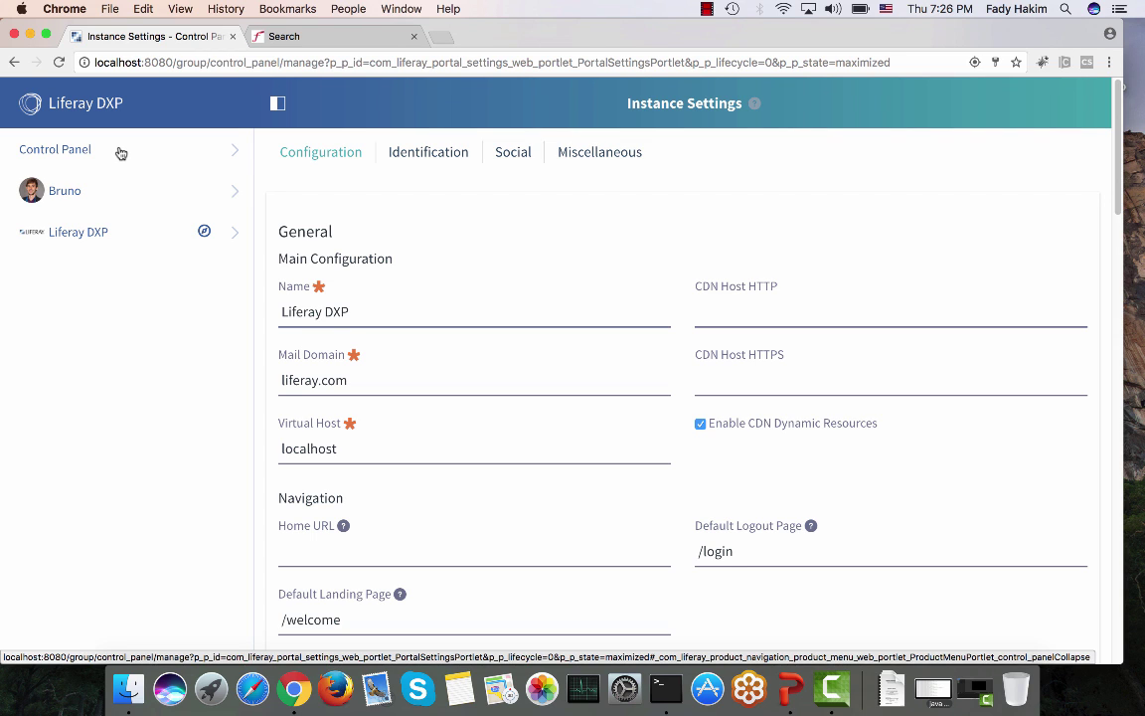
pyautogui.click(97, 231)
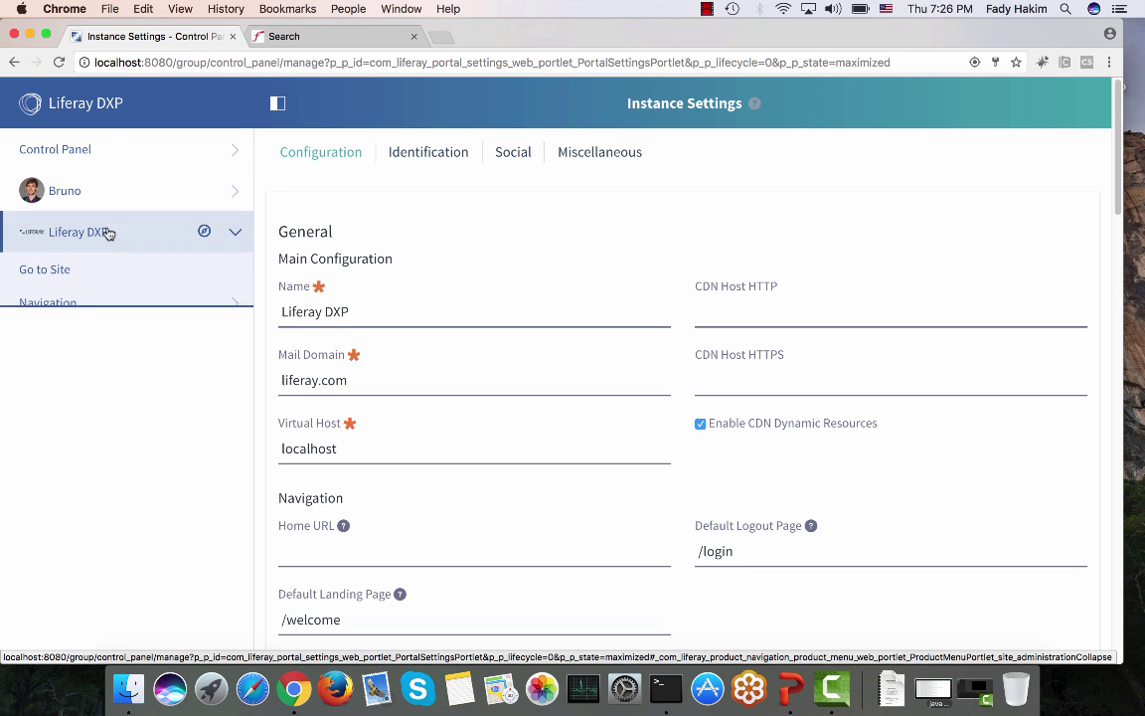
pyautogui.click(97, 273)
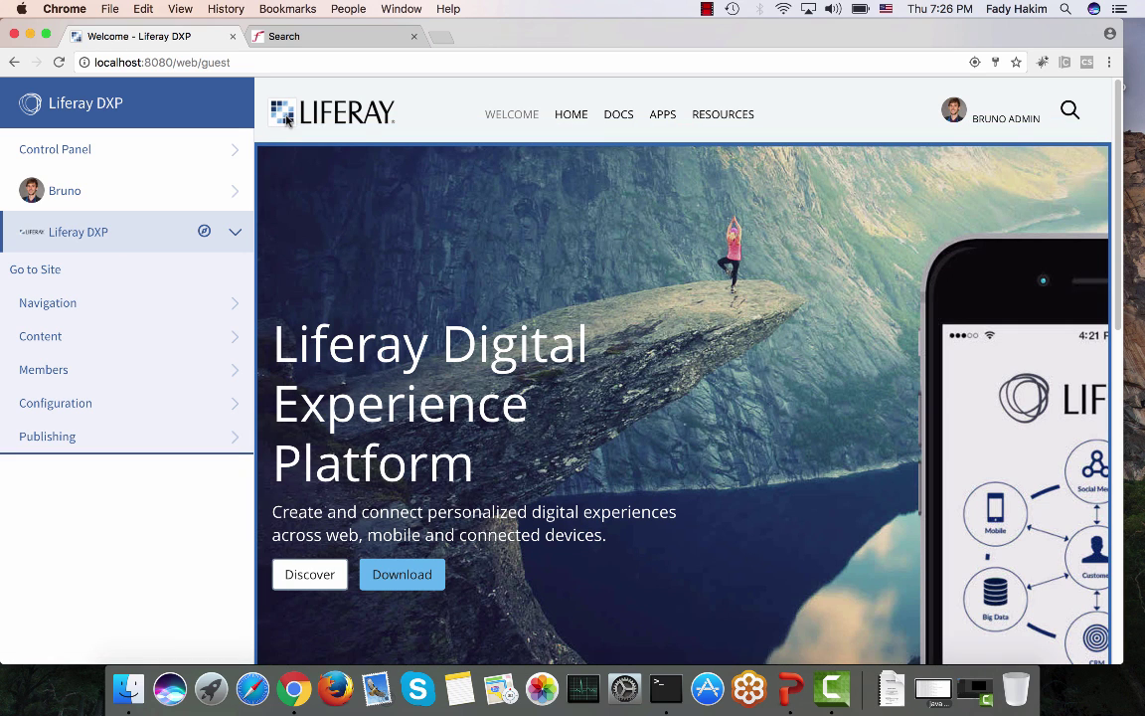
# Step: Hide the product menu after briefly reopening it and expanding Control Panel, leaving the Welcome page full-width
pyautogui.scroll(1, 285, 120)
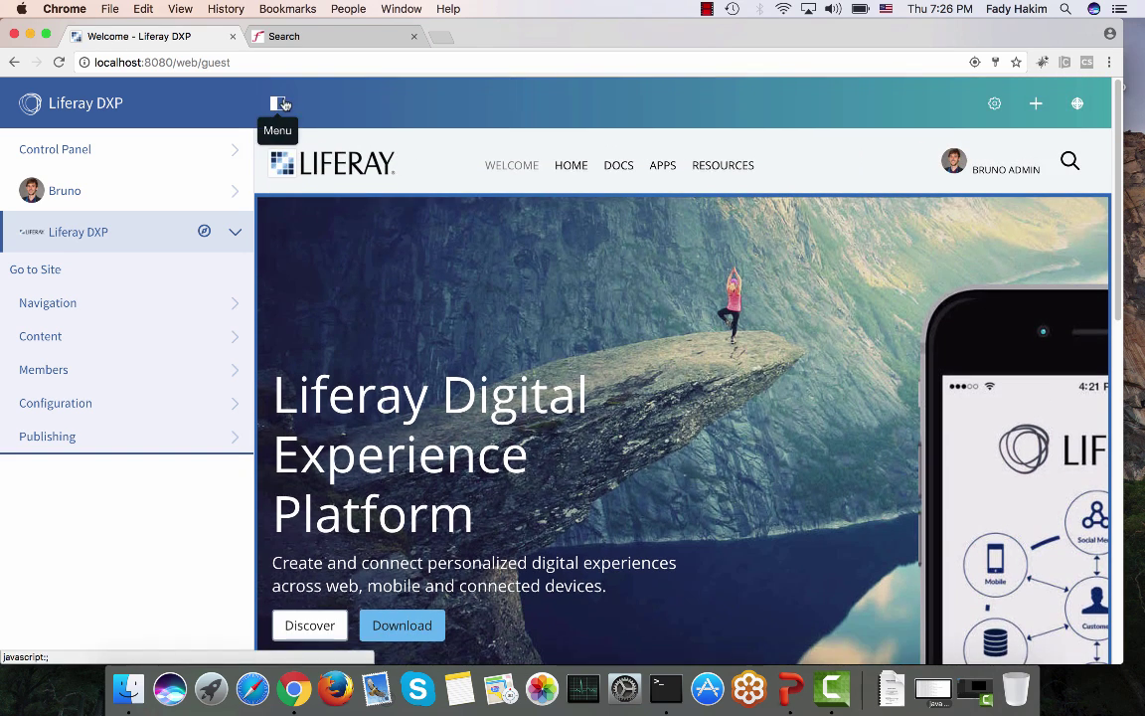
pyautogui.click(281, 103)
pyautogui.click(70, 104)
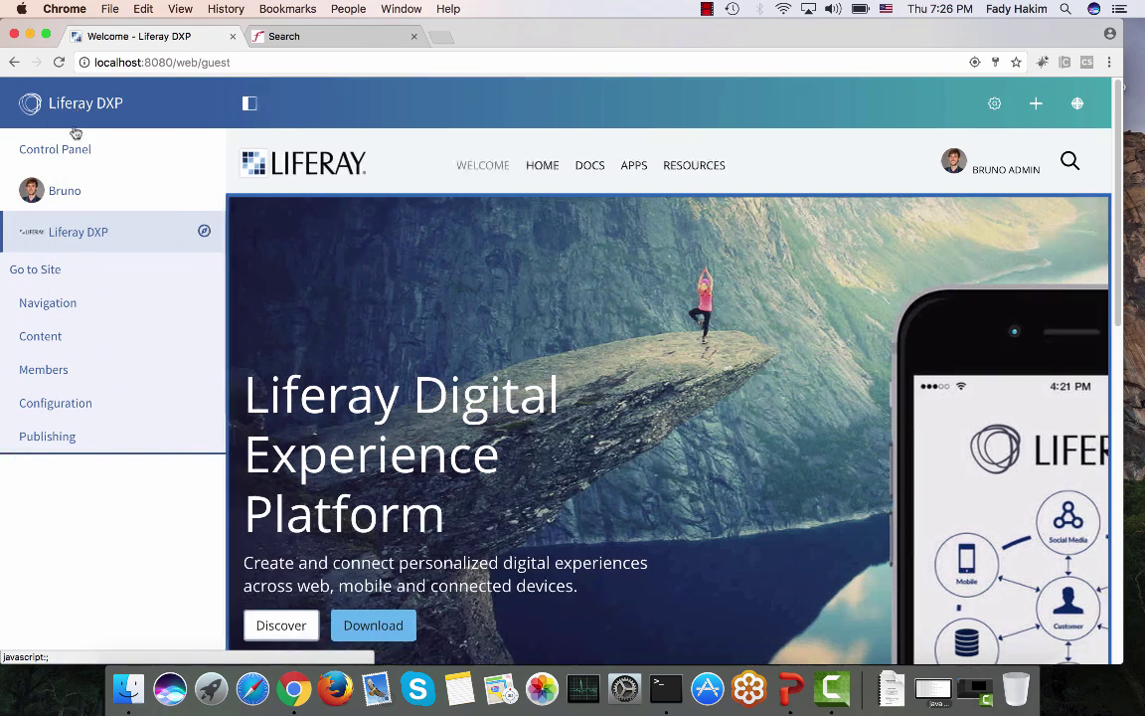
pyautogui.click(68, 162)
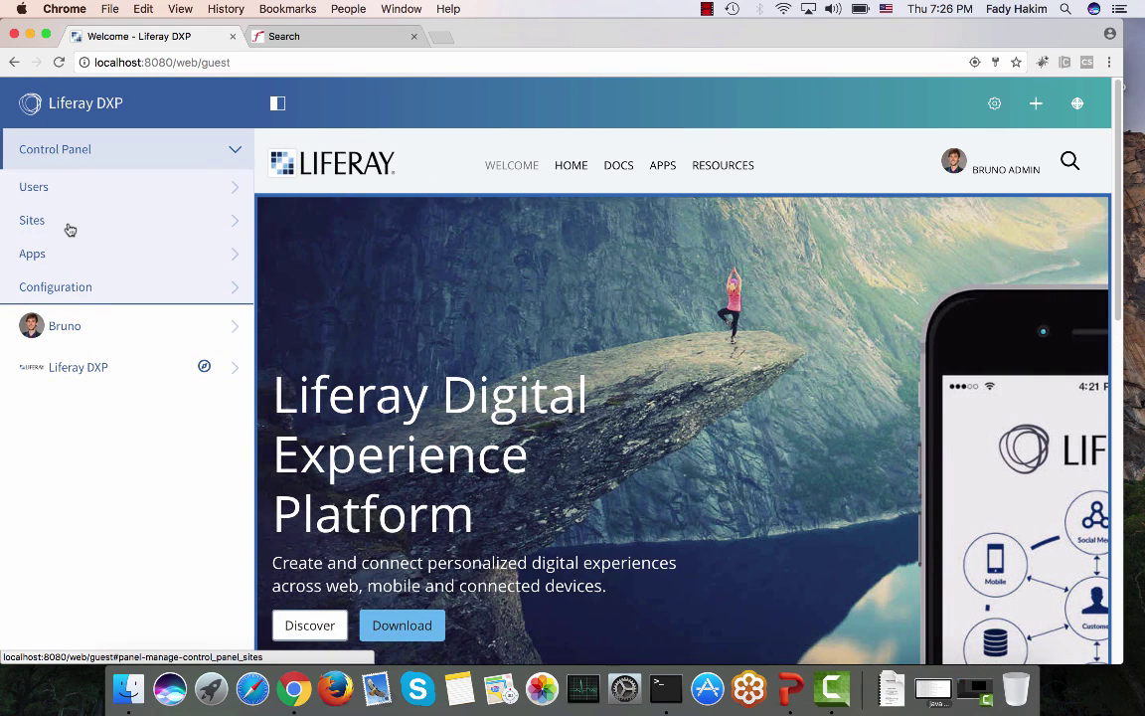
pyautogui.click(278, 103)
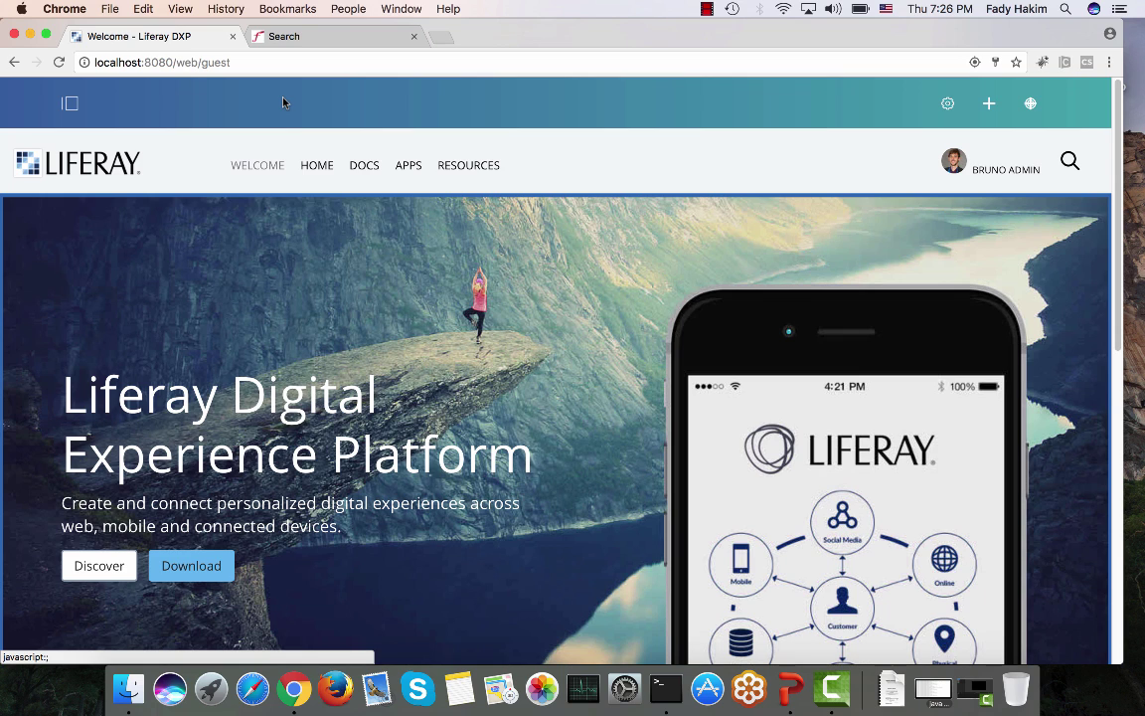
# Step: Open the copied Welcome page URL in Firefox, view APPS as a signed-out guest, then return to Chrome
pyautogui.click(184, 65)
pyautogui.press('super+c')
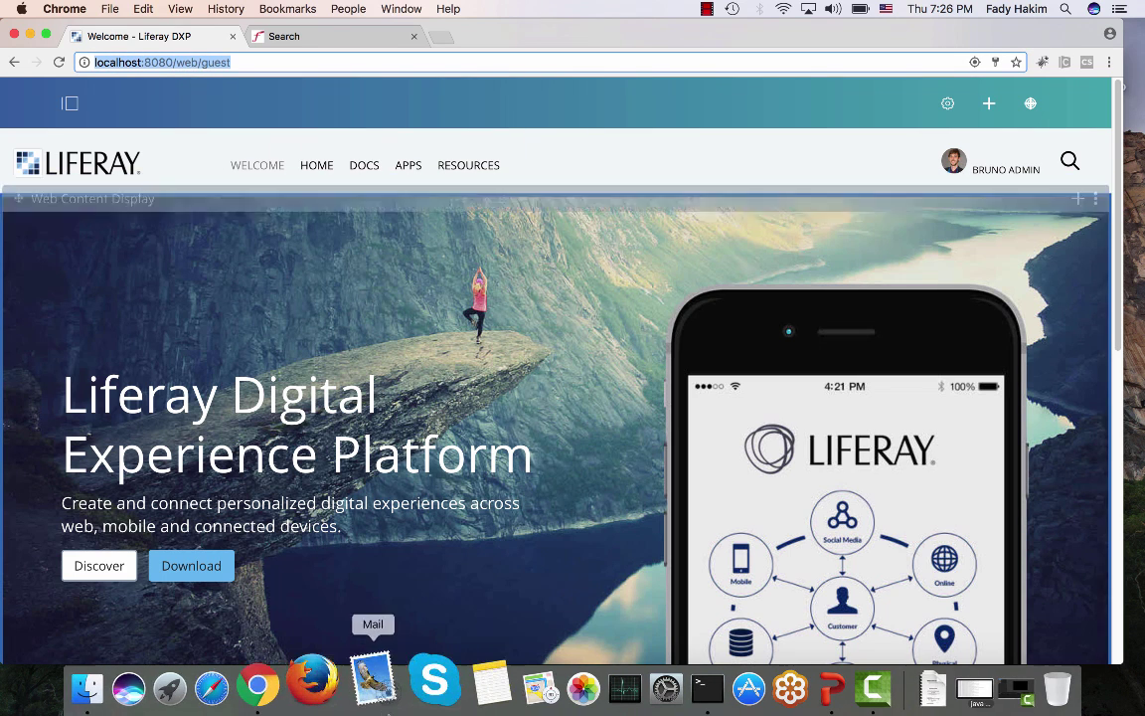
pyautogui.click(338, 676)
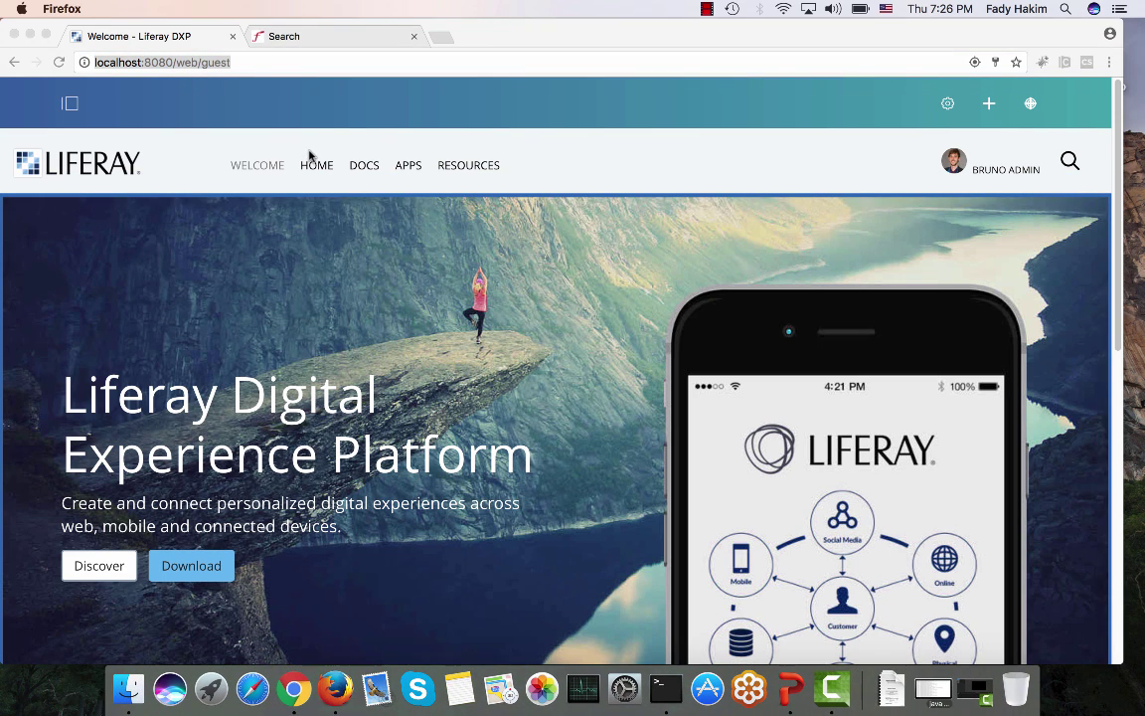
pyautogui.press('super+v')
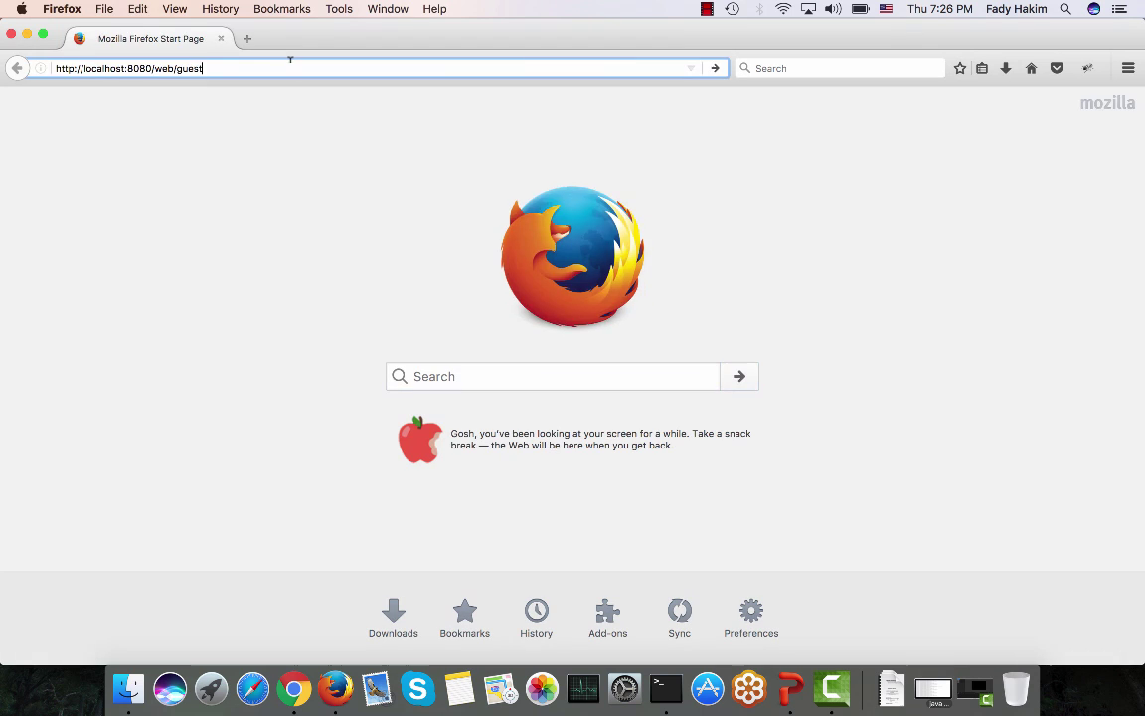
pyautogui.press('Return')
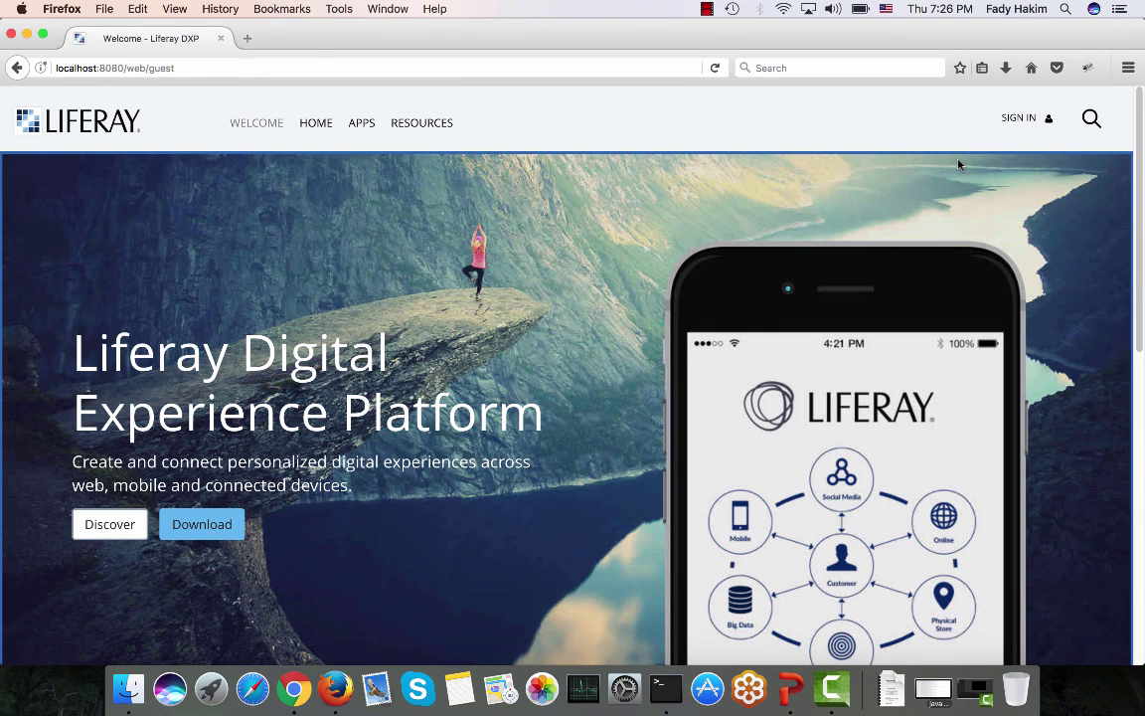
pyautogui.click(367, 122)
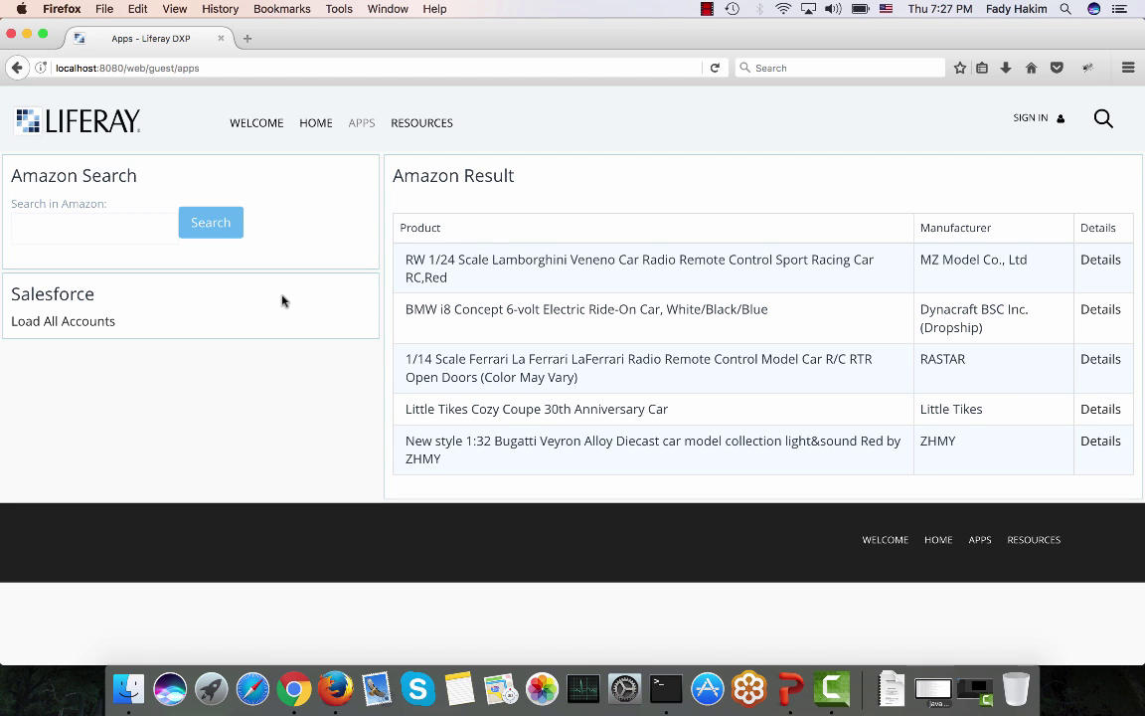
pyautogui.press('super+Tab')
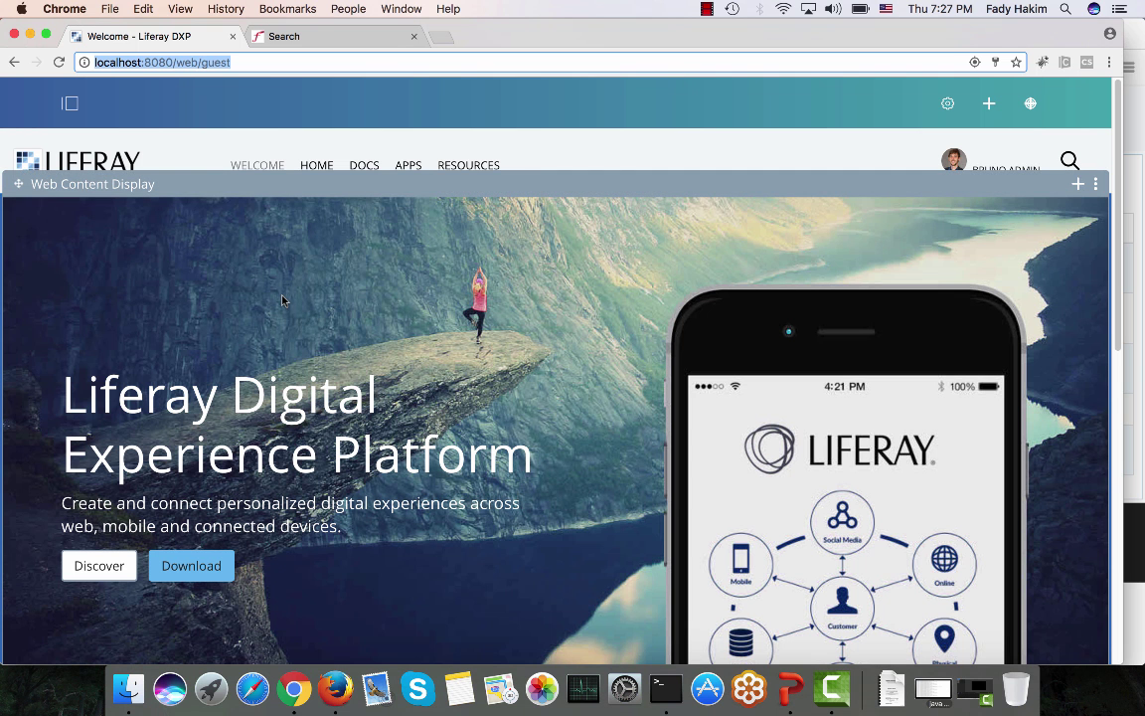
# Step: Uncheck Guest View in the Salesforce portlet's Permissions on the Apps page and save
pyautogui.click(415, 169)
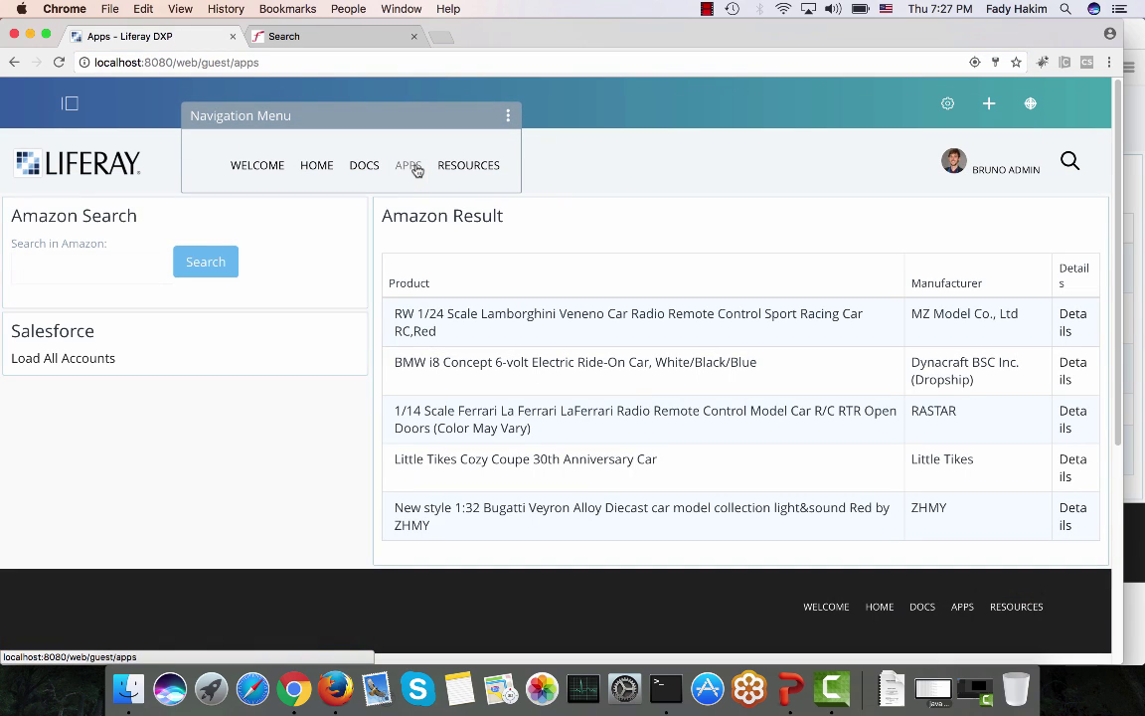
pyautogui.click(355, 299)
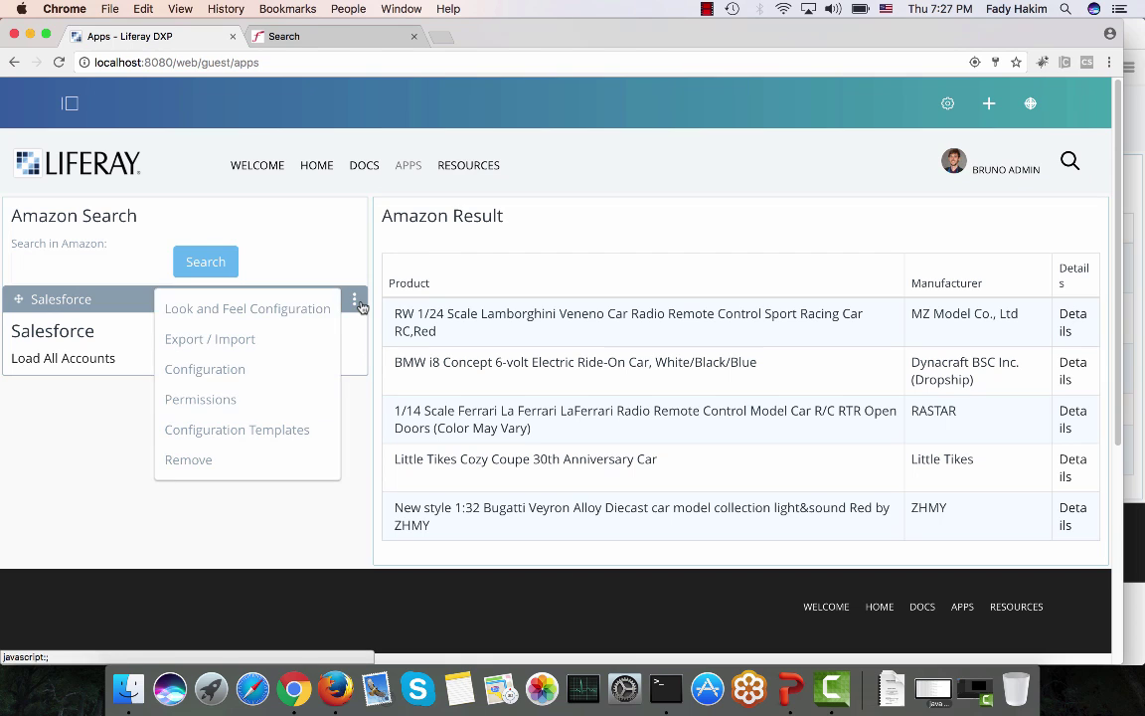
pyautogui.click(281, 400)
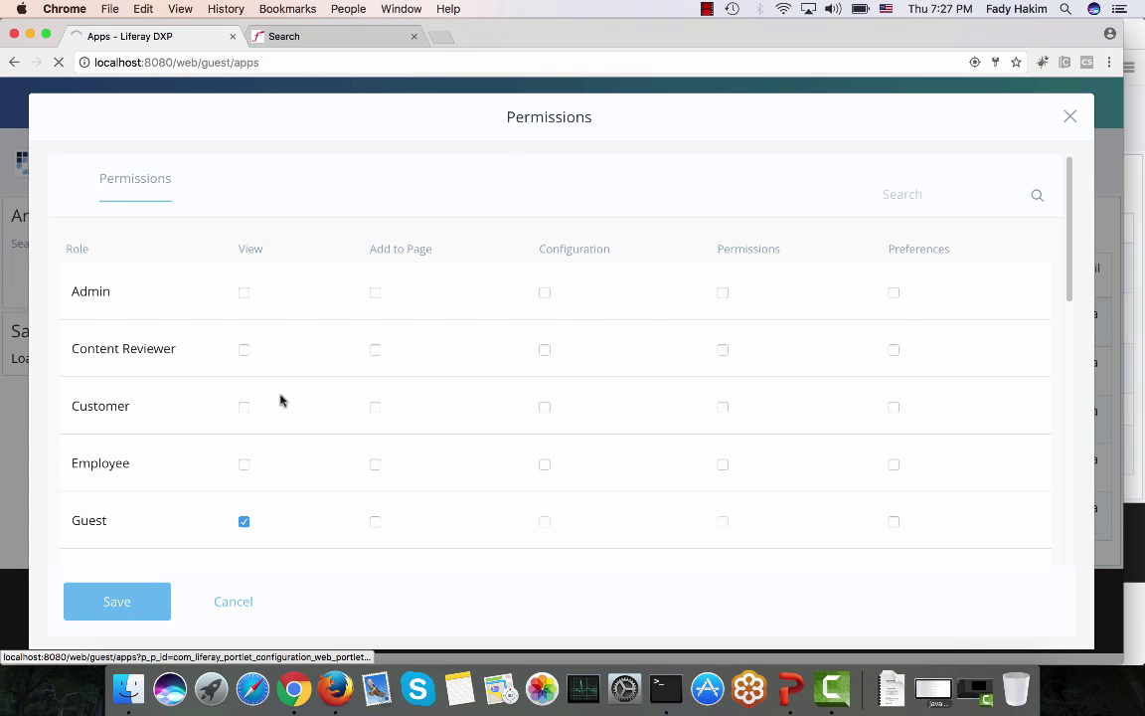
pyautogui.scroll(-2, 282, 399)
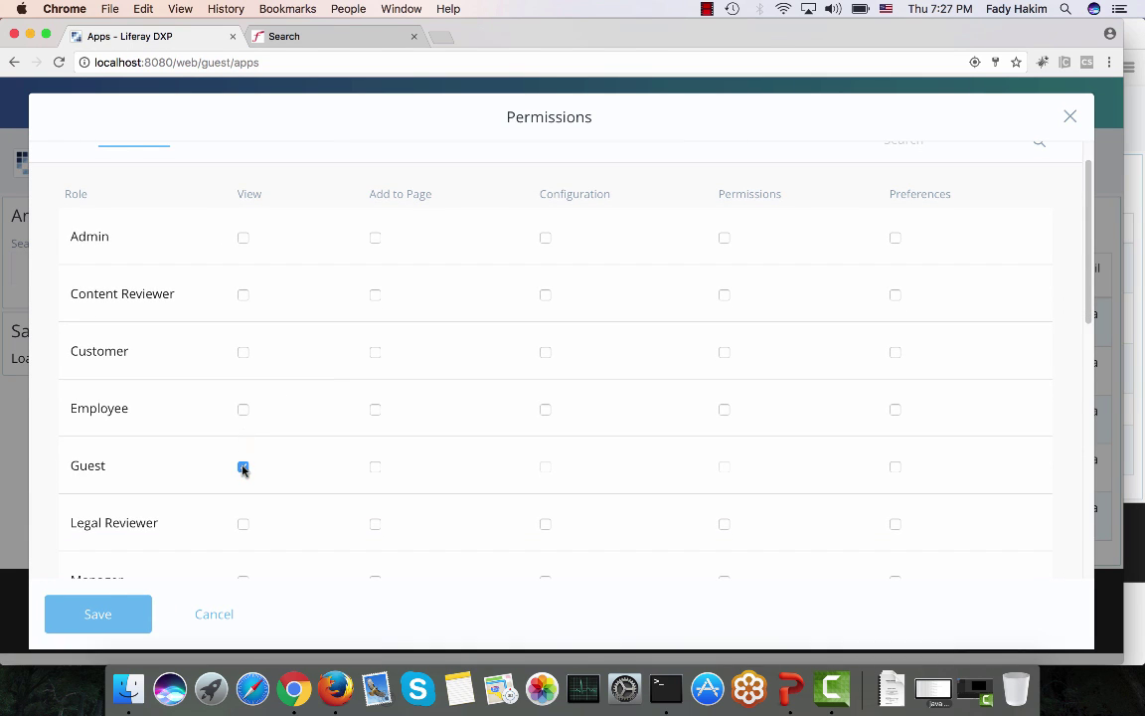
pyautogui.click(114, 617)
# Step: Reload the Apps page in Firefox to check the guest view, then close the Permissions dialog
pyautogui.press('super+Tab')
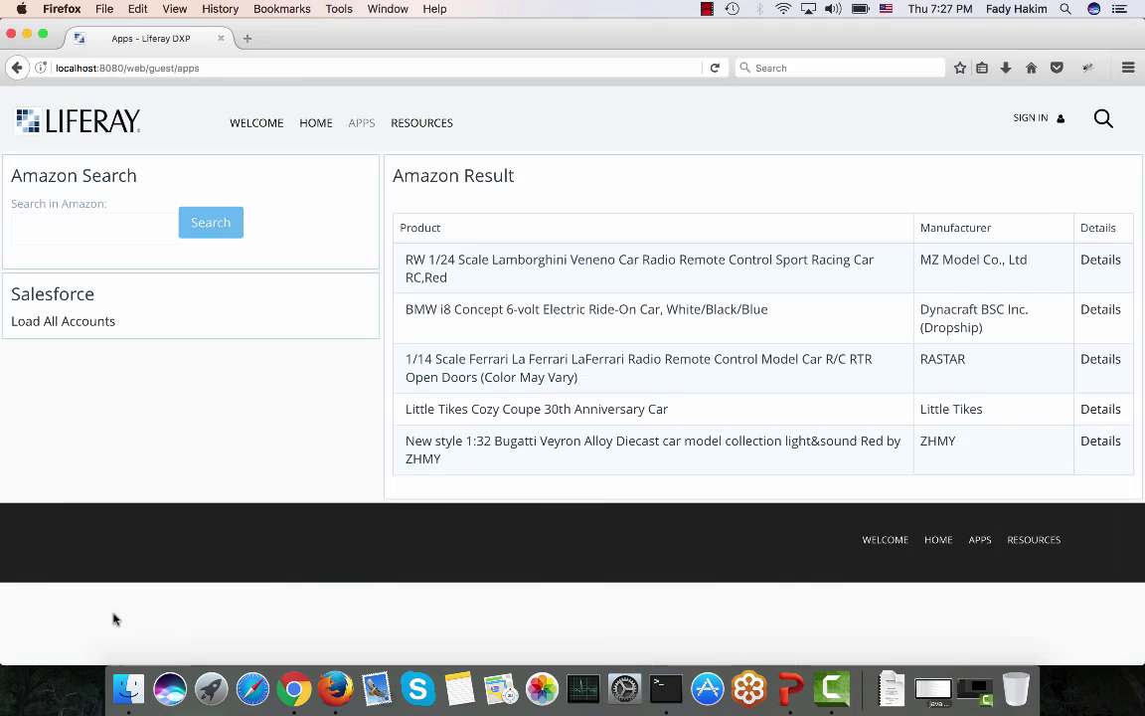
pyautogui.click(713, 68)
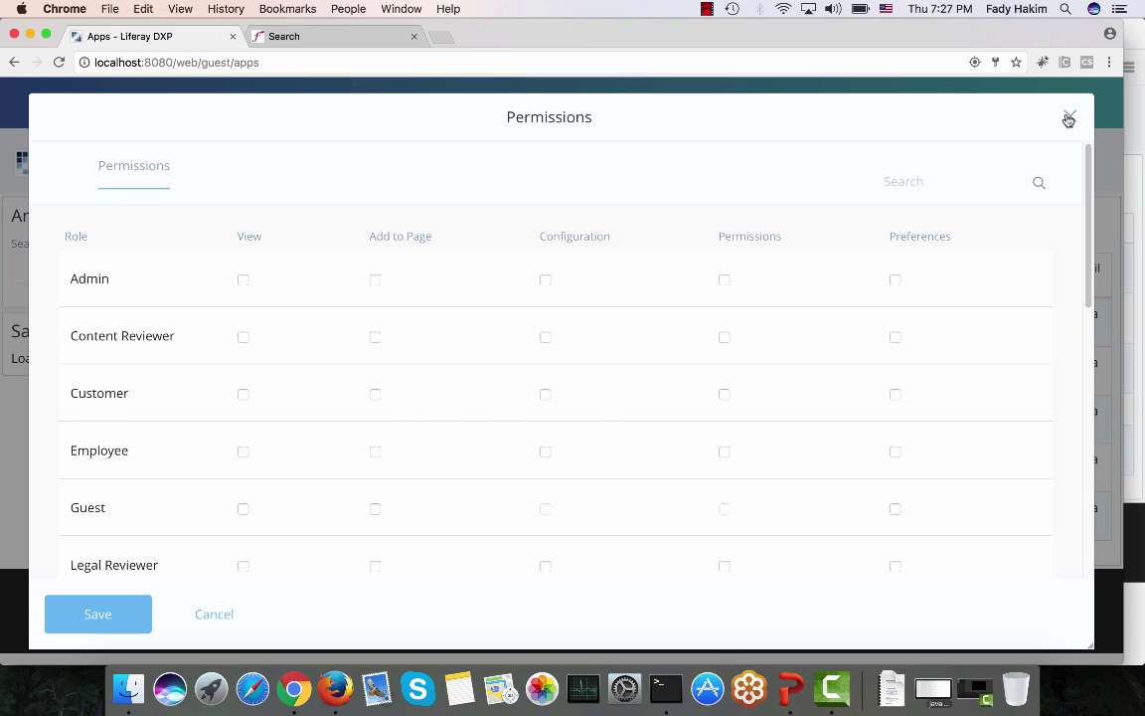
pyautogui.click(1069, 119)
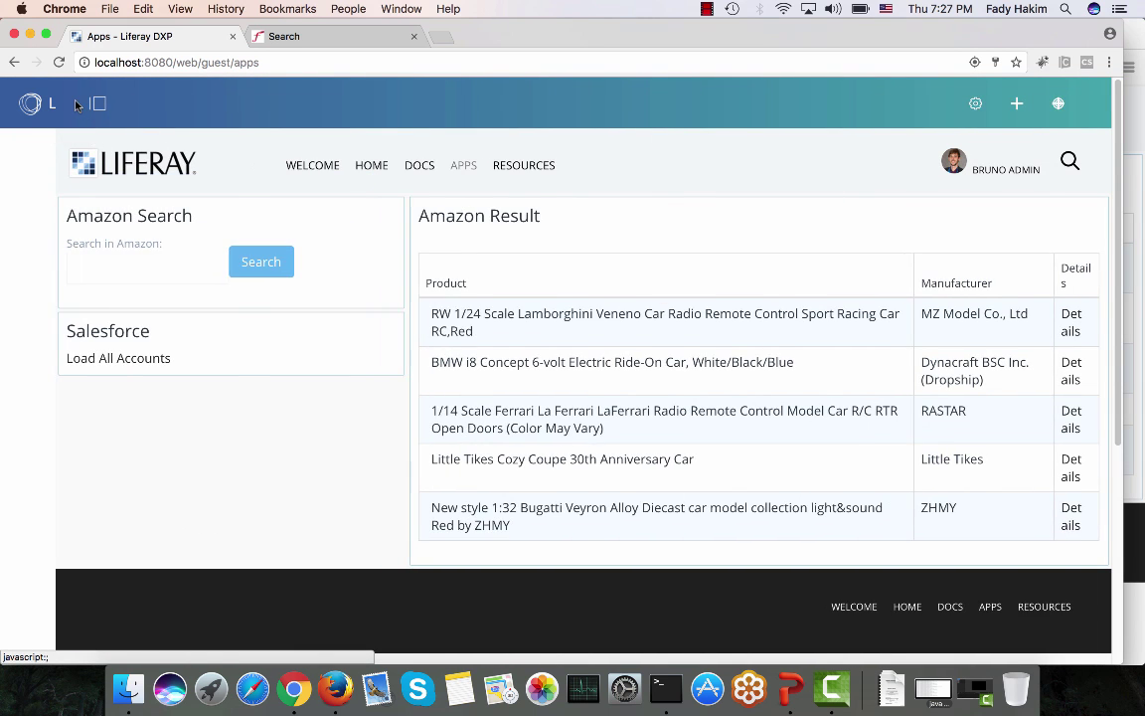
# Step: Open the Apps page's Configure Page settings from the site's page tree
pyautogui.click(77, 106)
pyautogui.click(113, 305)
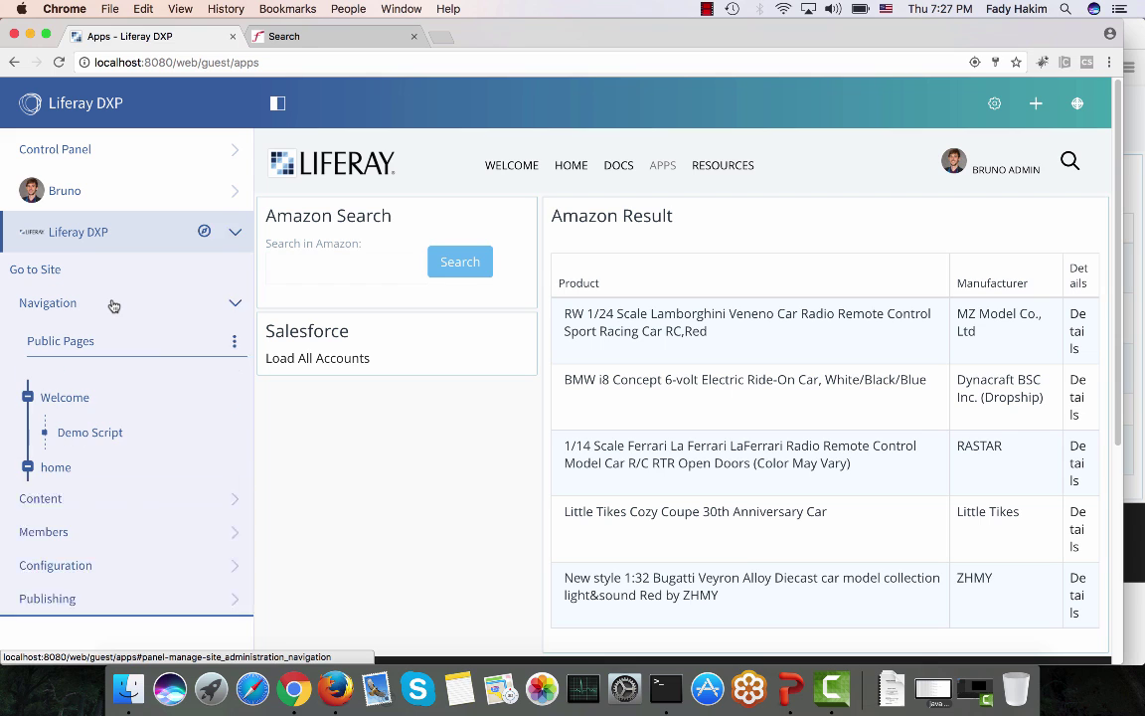
pyautogui.scroll(-5, 171, 403)
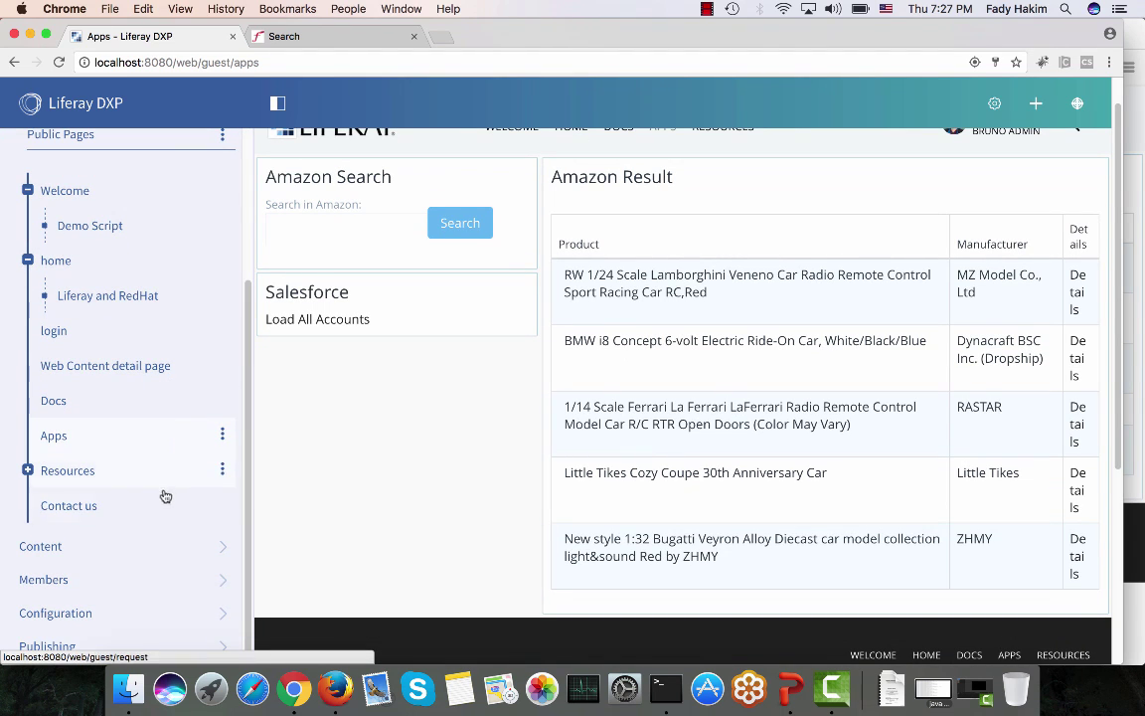
pyautogui.click(223, 434)
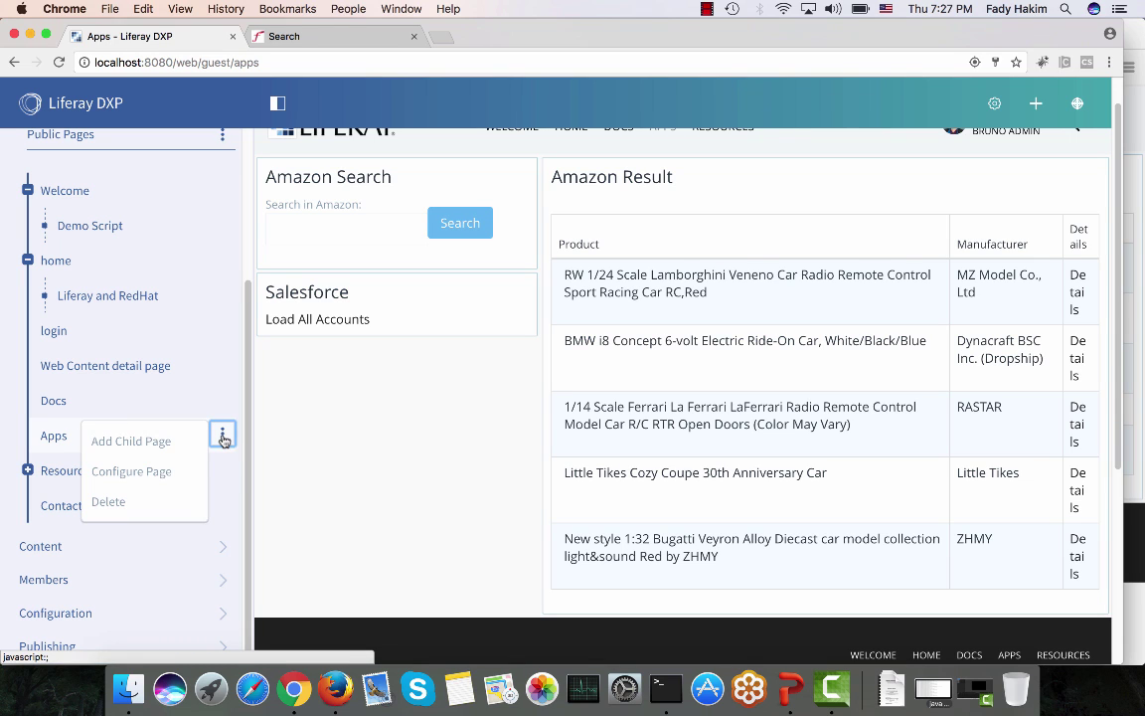
pyautogui.click(173, 473)
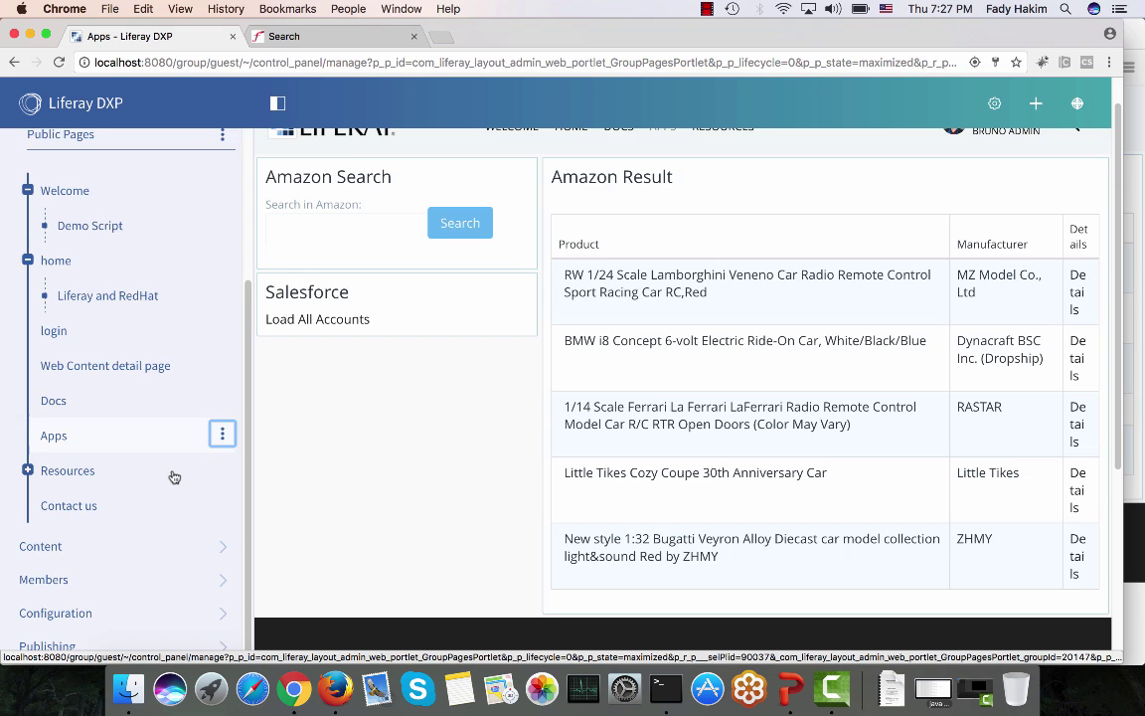
# Step: Remove Guest View from the Apps page's Permissions and save
pyautogui.click(1084, 104)
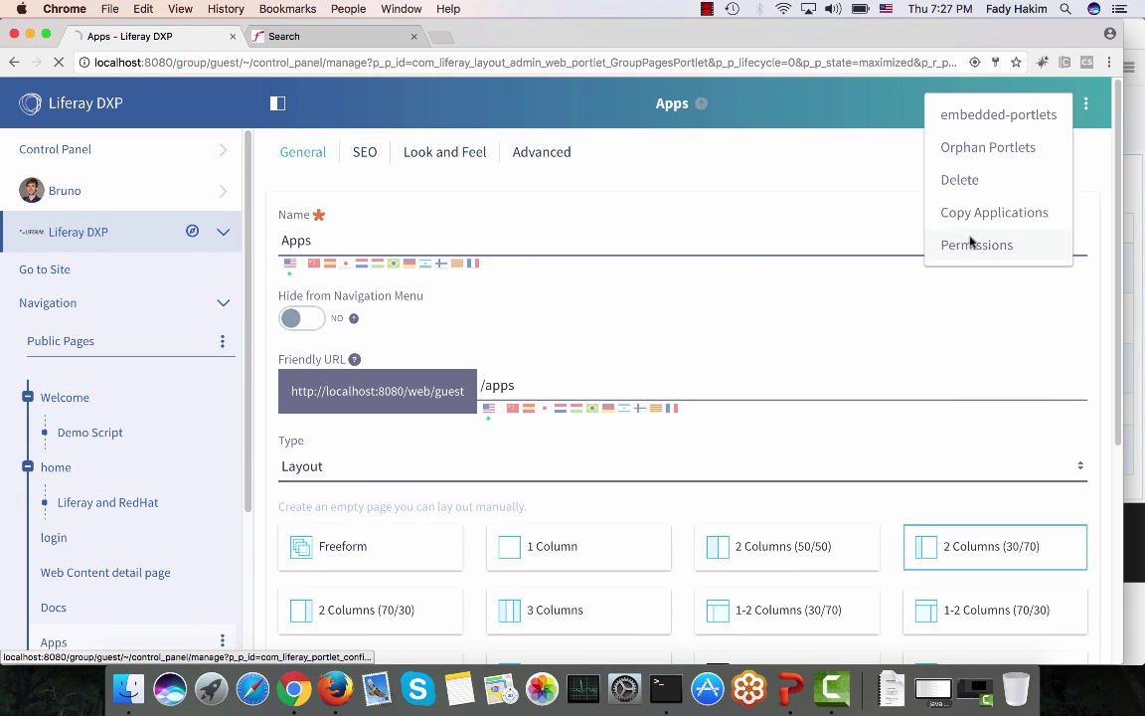
pyautogui.click(972, 243)
pyautogui.scroll(-1, 263, 379)
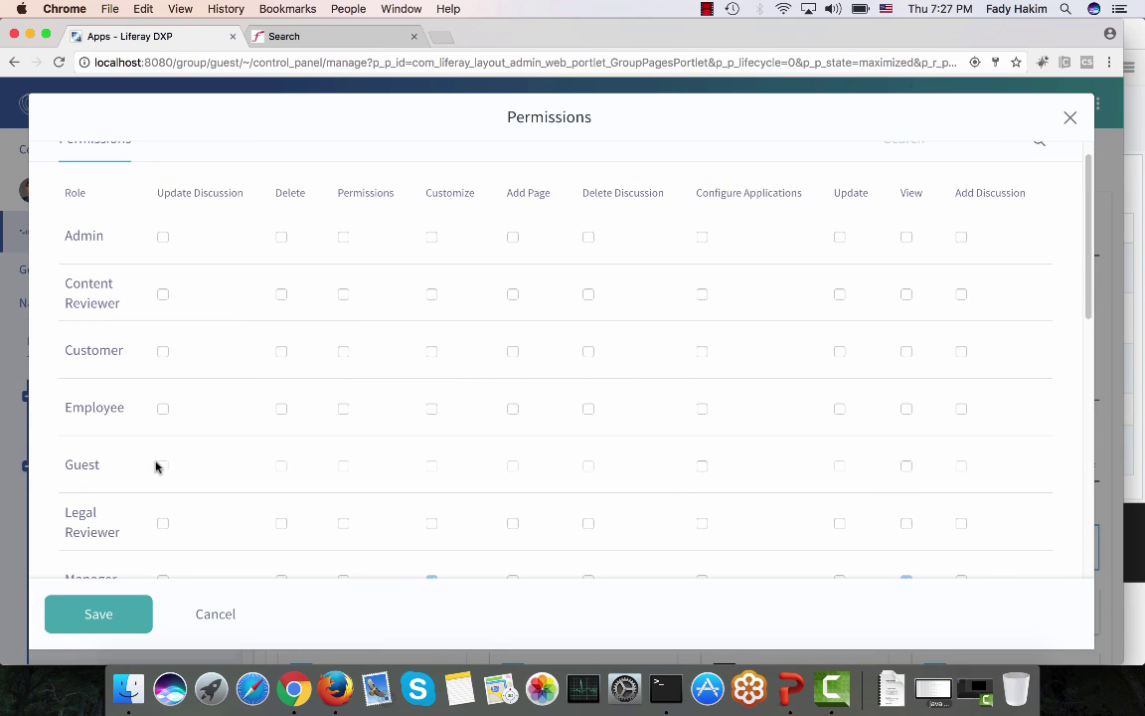
pyautogui.click(100, 610)
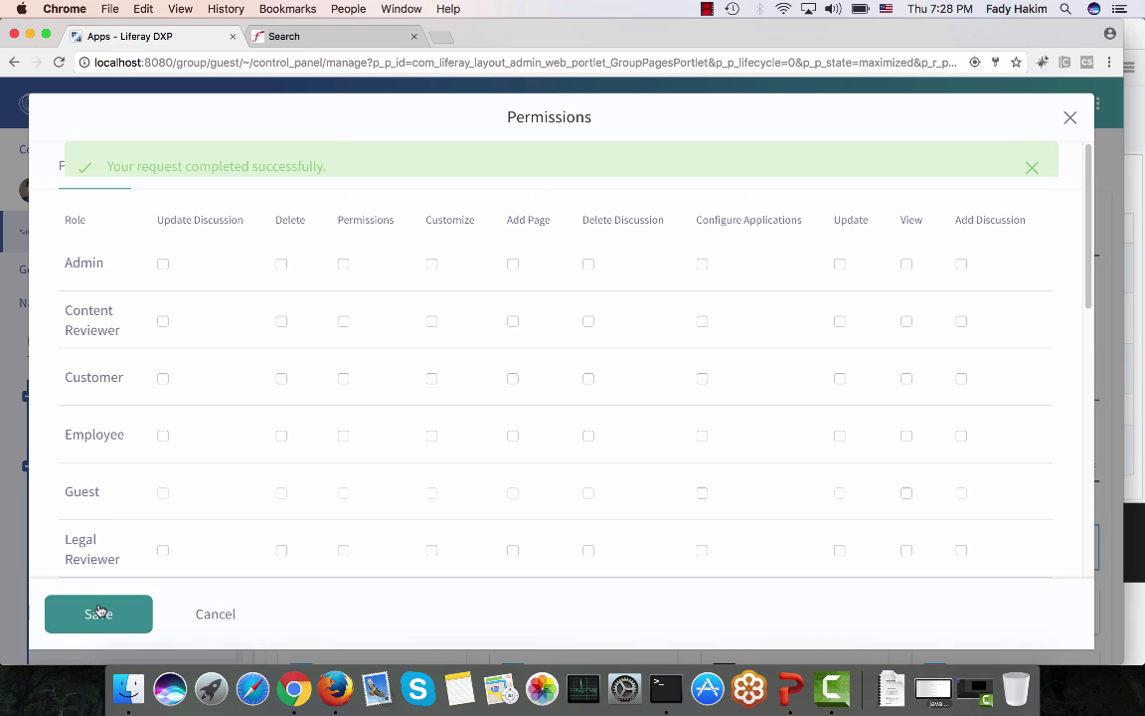
pyautogui.click(336, 682)
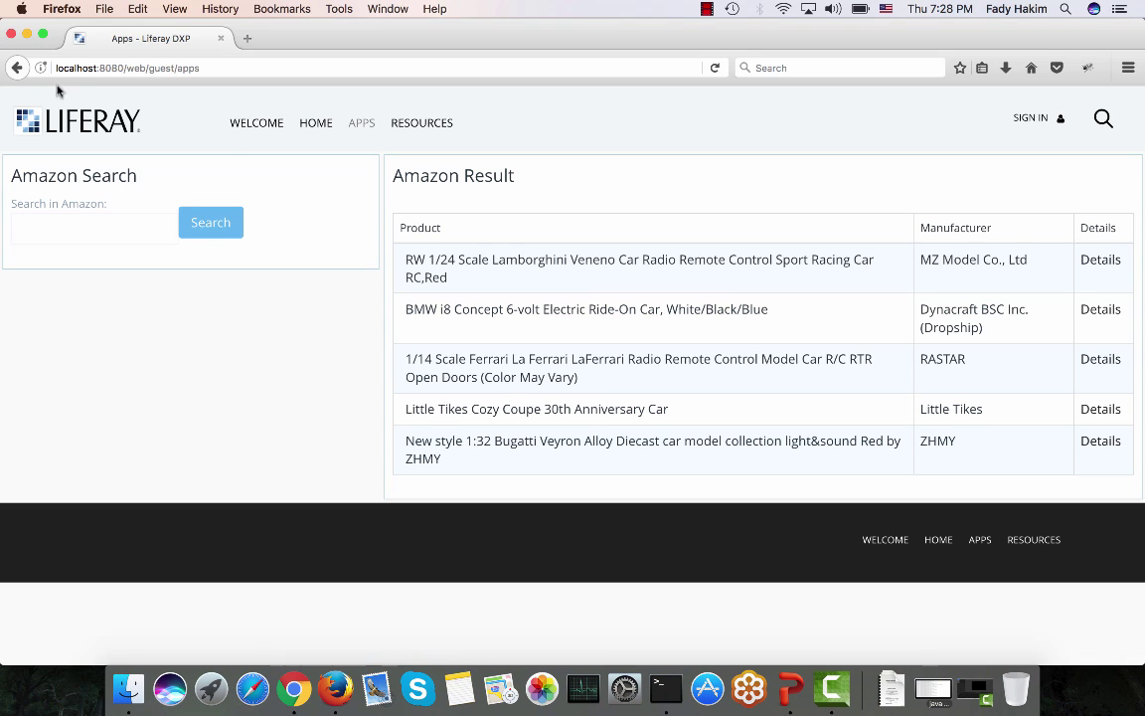
# Step: Reload Apps as guest to see the sign-in demand, then load localhost:8080 and check HOME and RESOURCES
pyautogui.click(716, 67)
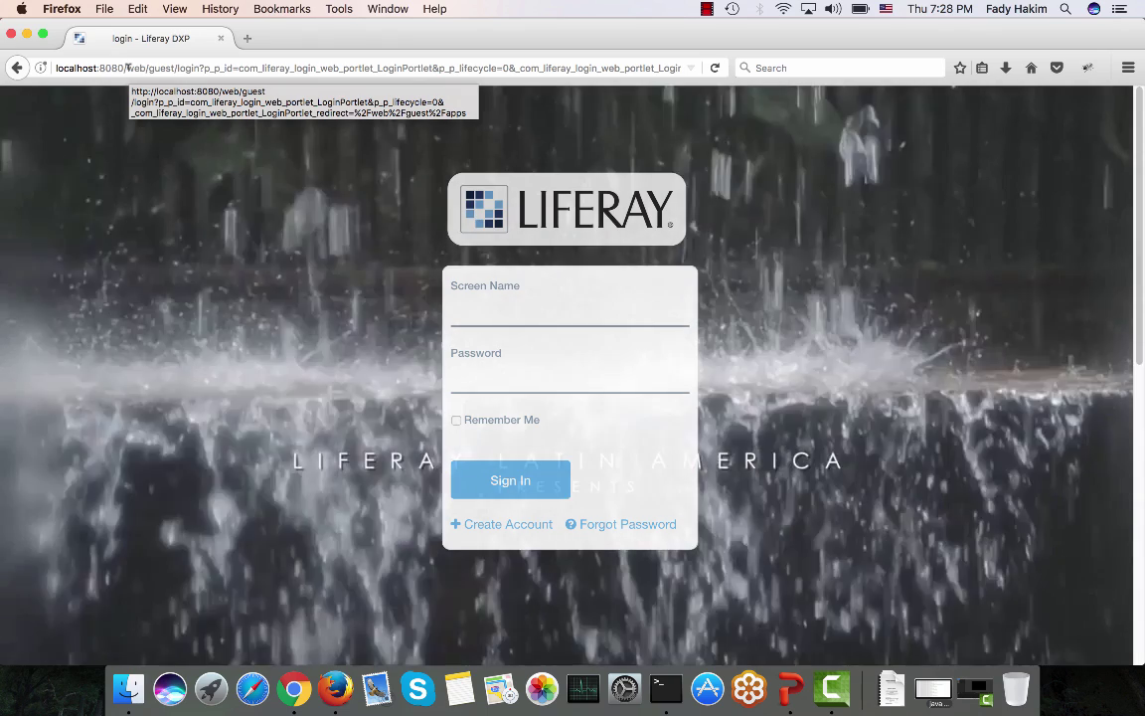
pyautogui.moveTo(127, 67); pyautogui.dragTo(686, 68)
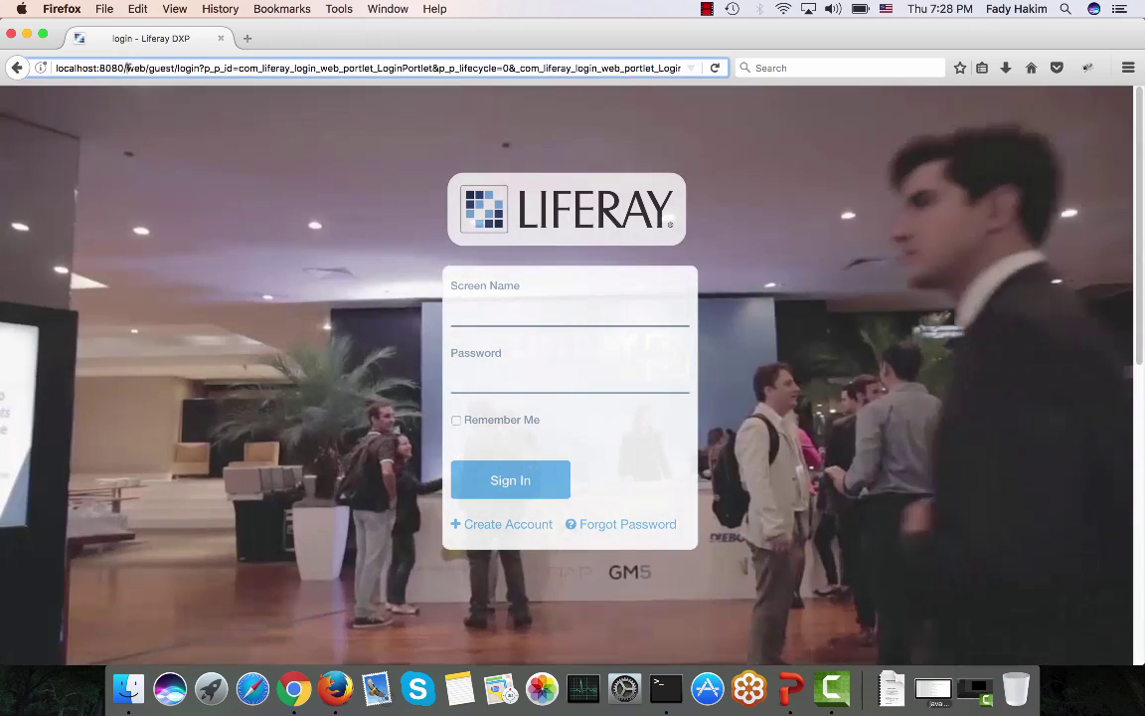
pyautogui.press('BackSpace')
pyautogui.press('Return')
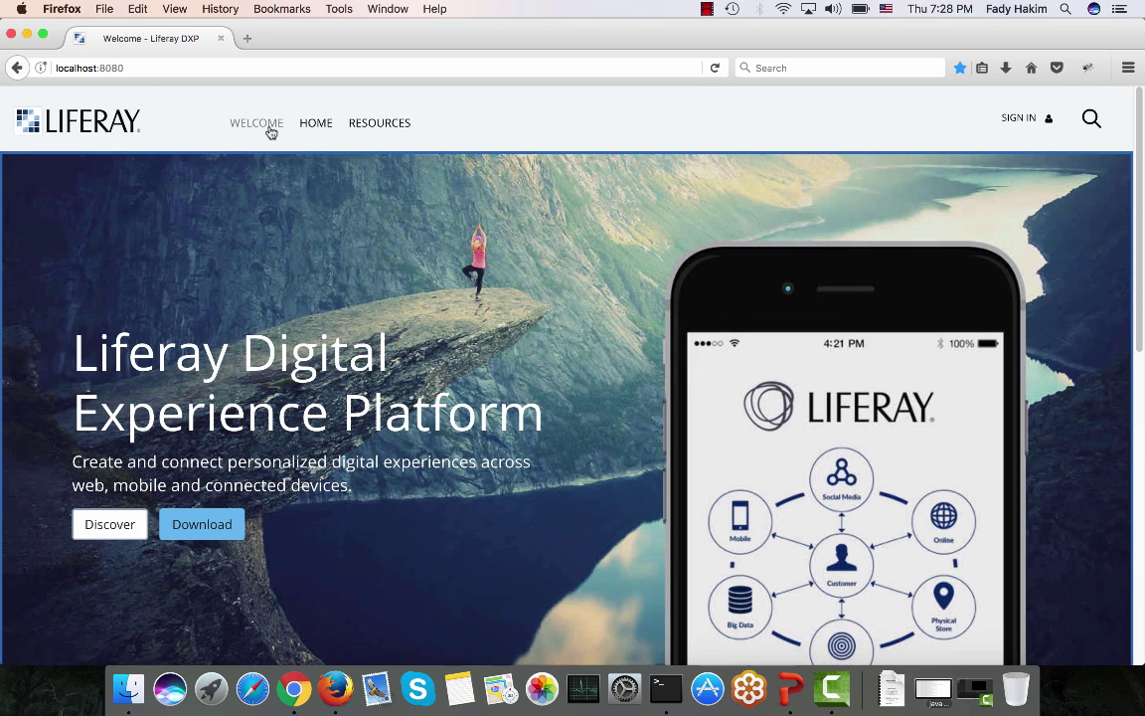
pyautogui.moveTo(334, 119)
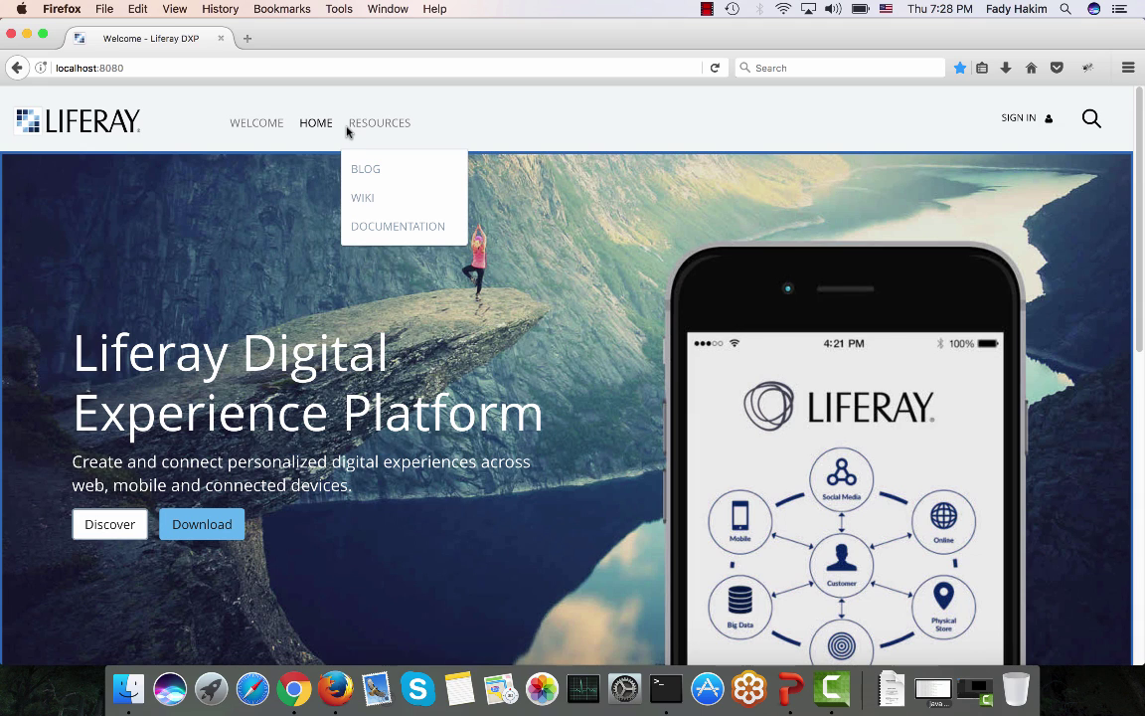
pyautogui.click(358, 94)
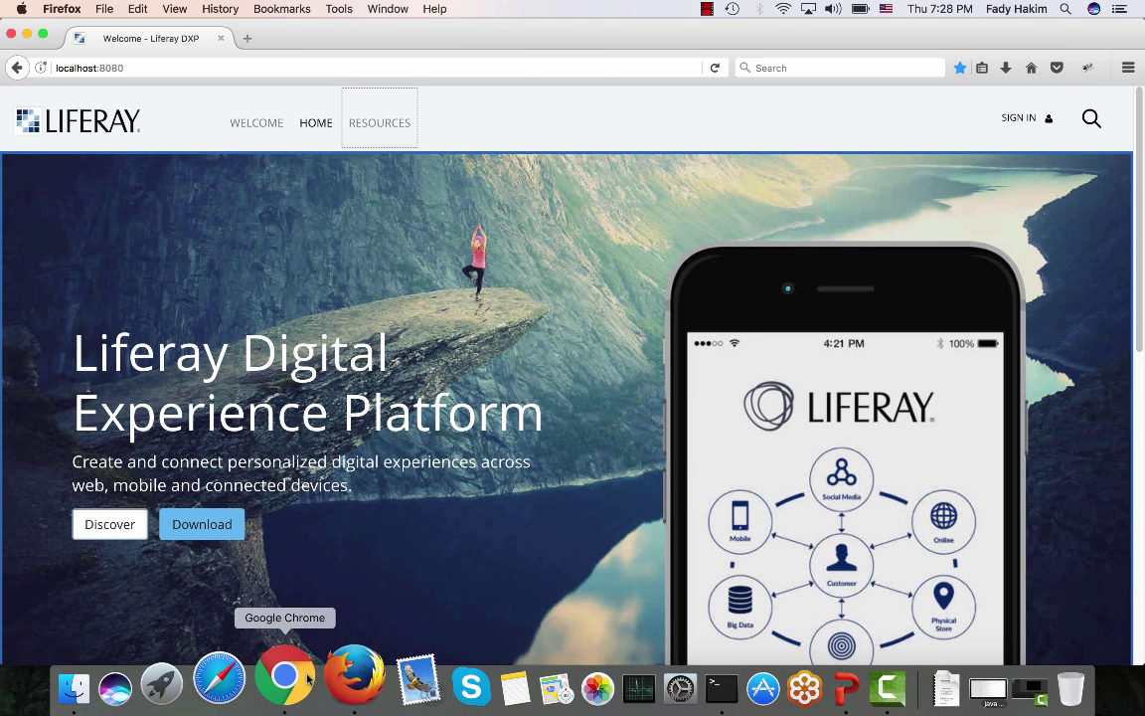
# Step: Back in Chrome, close the Permissions dialog and collapse the Liferay DXP site section
pyautogui.click(275, 680)
pyautogui.click(1070, 117)
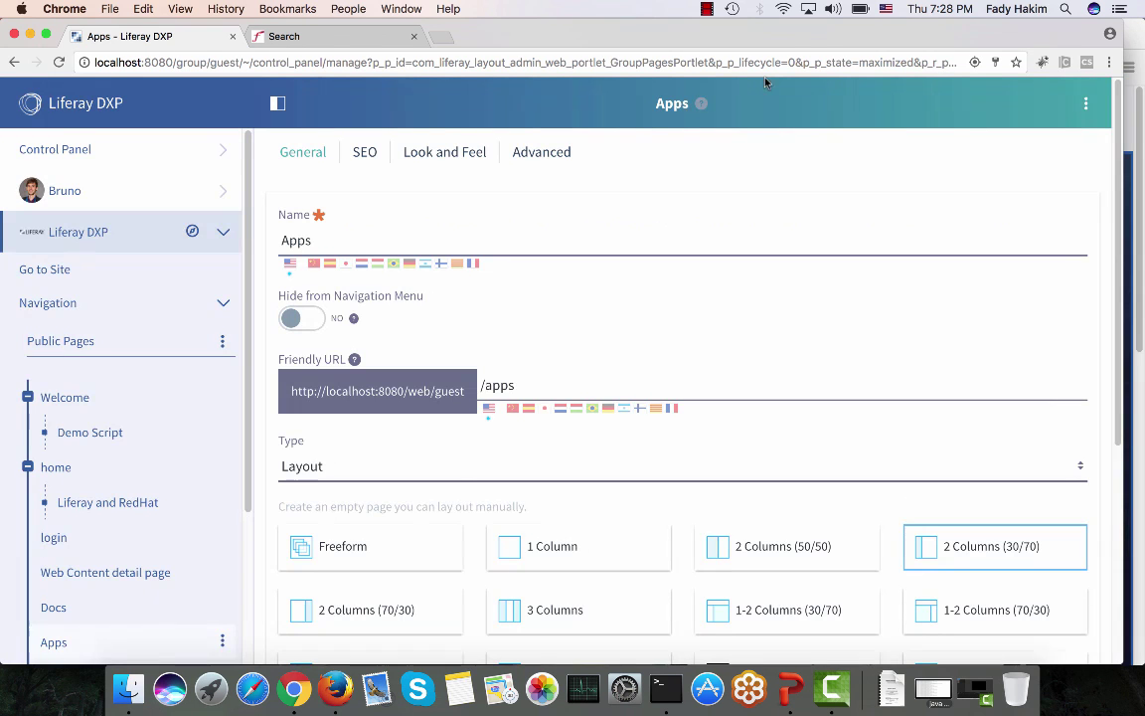
pyautogui.click(138, 244)
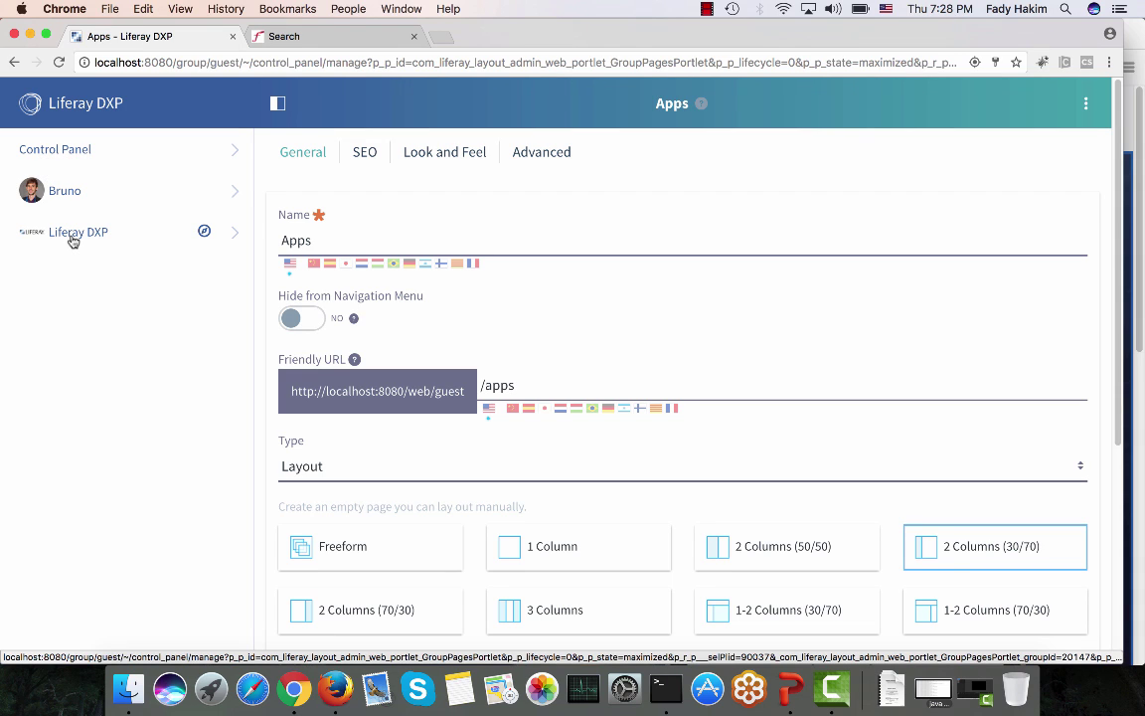
# Step: Pick Intranet from the Go to Other Site list to show its Home page
pyautogui.click(203, 233)
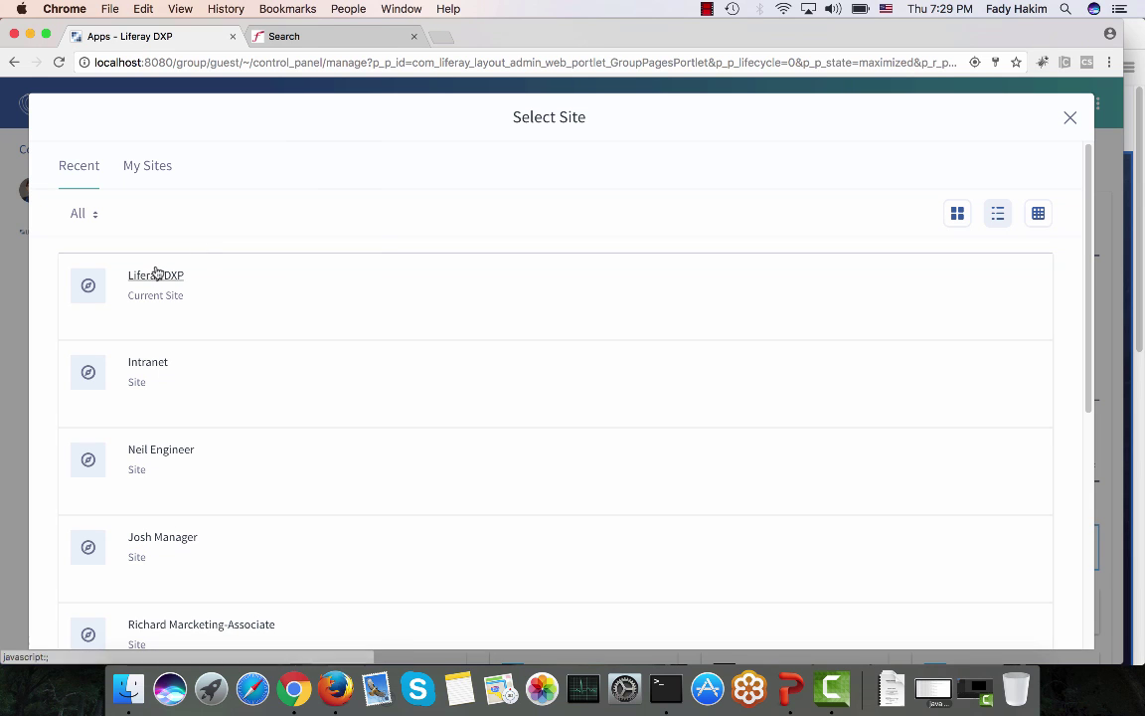
pyautogui.scroll(-4, 237, 280)
pyautogui.scroll(4, 238, 278)
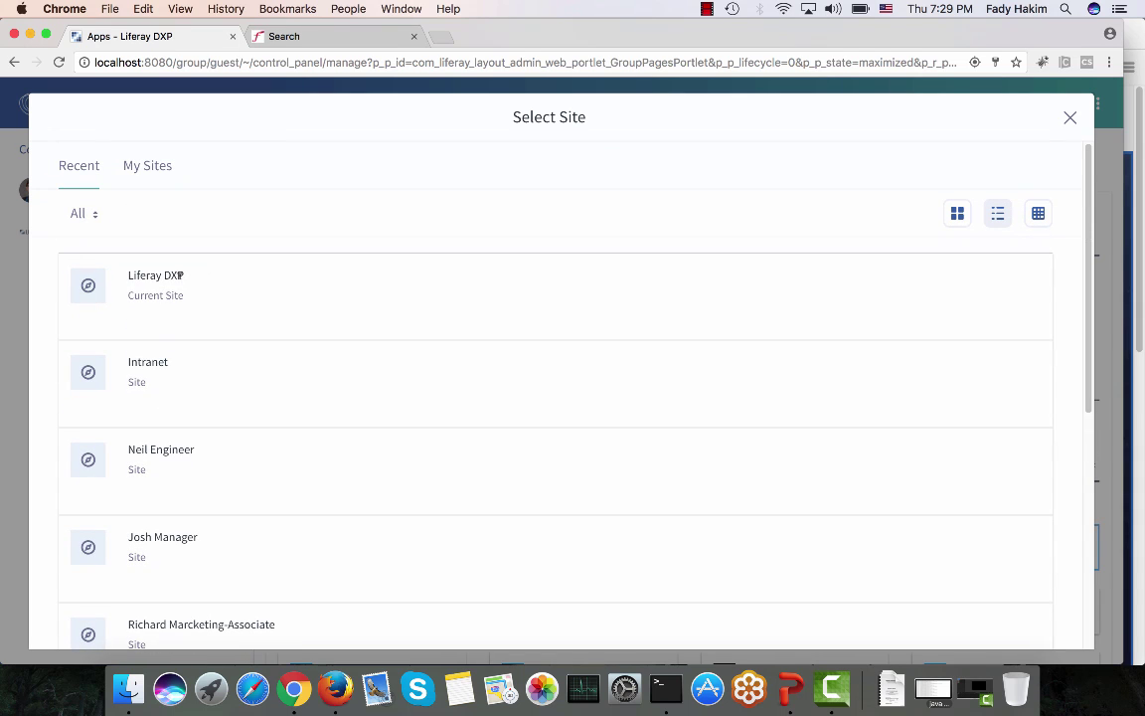
pyautogui.click(159, 371)
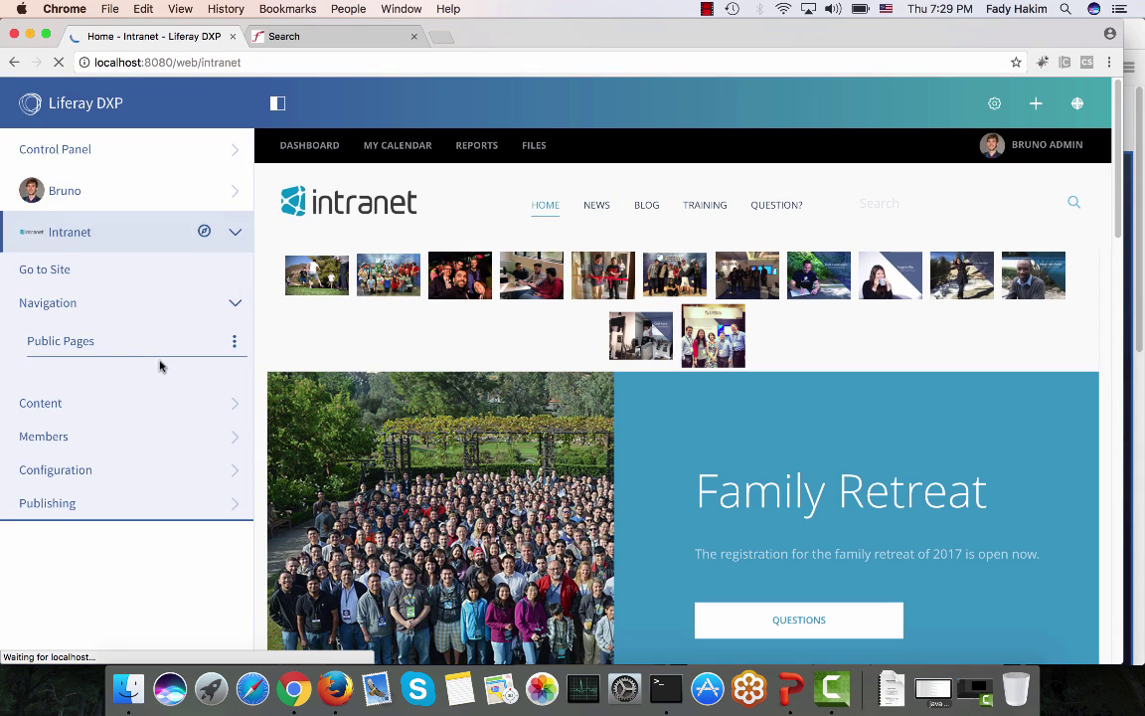
# Step: Select Liferay DXP from the Go to Other Site list to return to its Welcome page
pyautogui.click(95, 244)
pyautogui.click(94, 243)
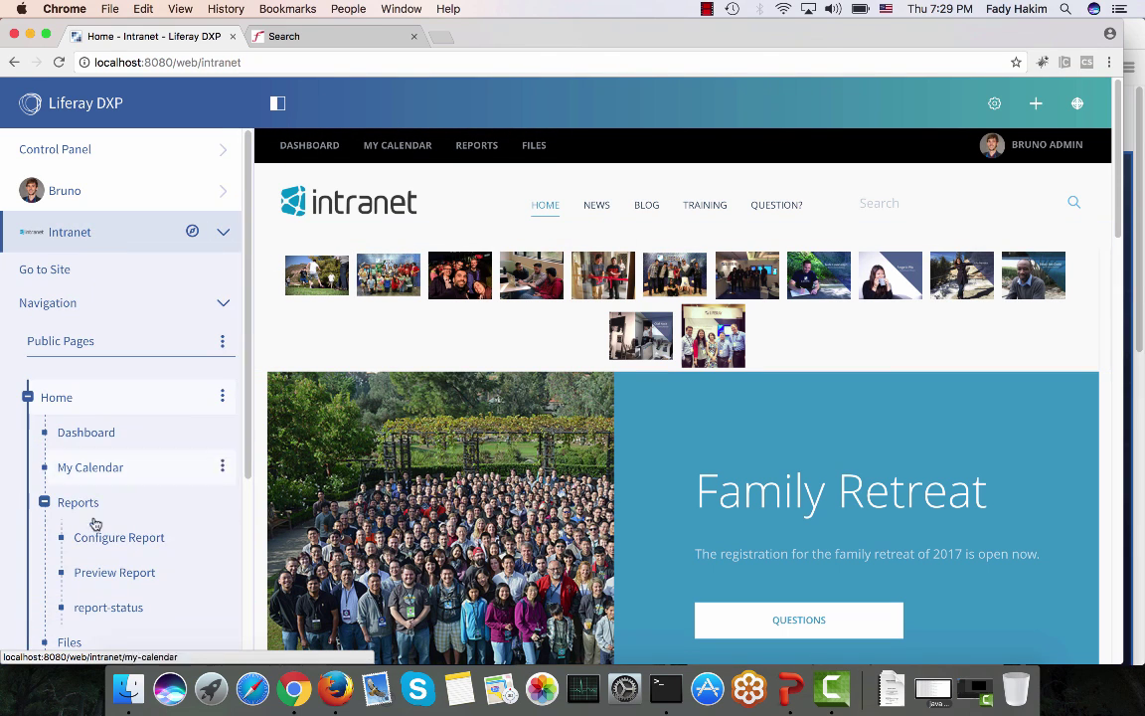
pyautogui.click(192, 232)
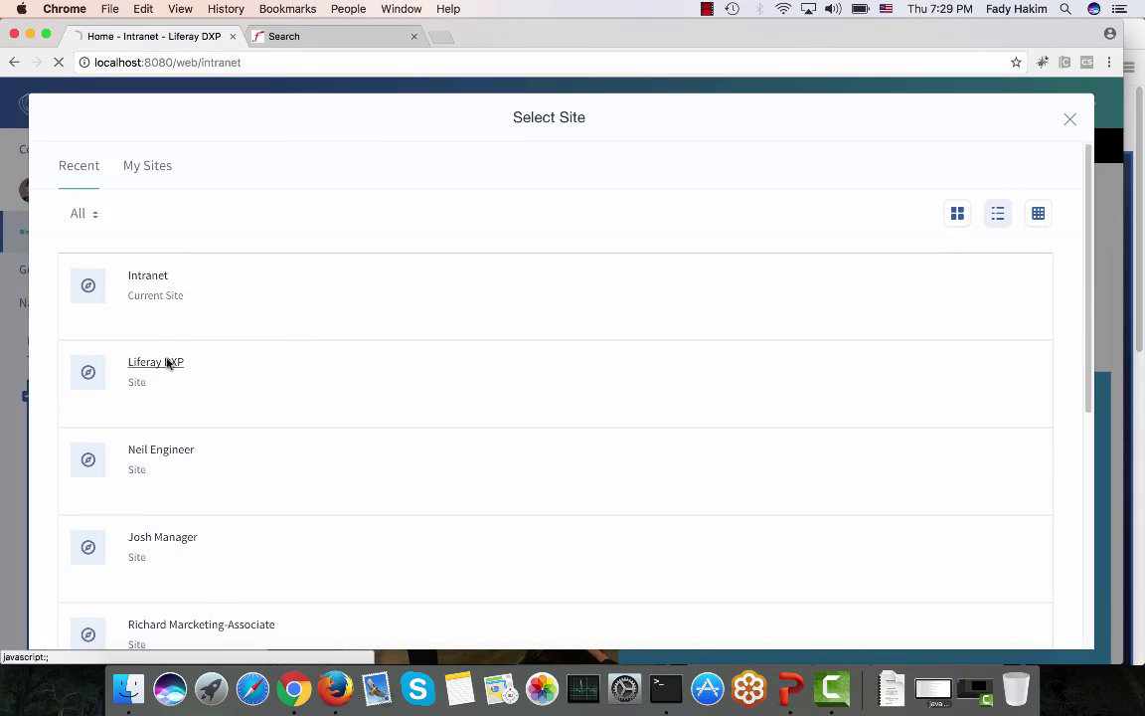
pyautogui.click(167, 363)
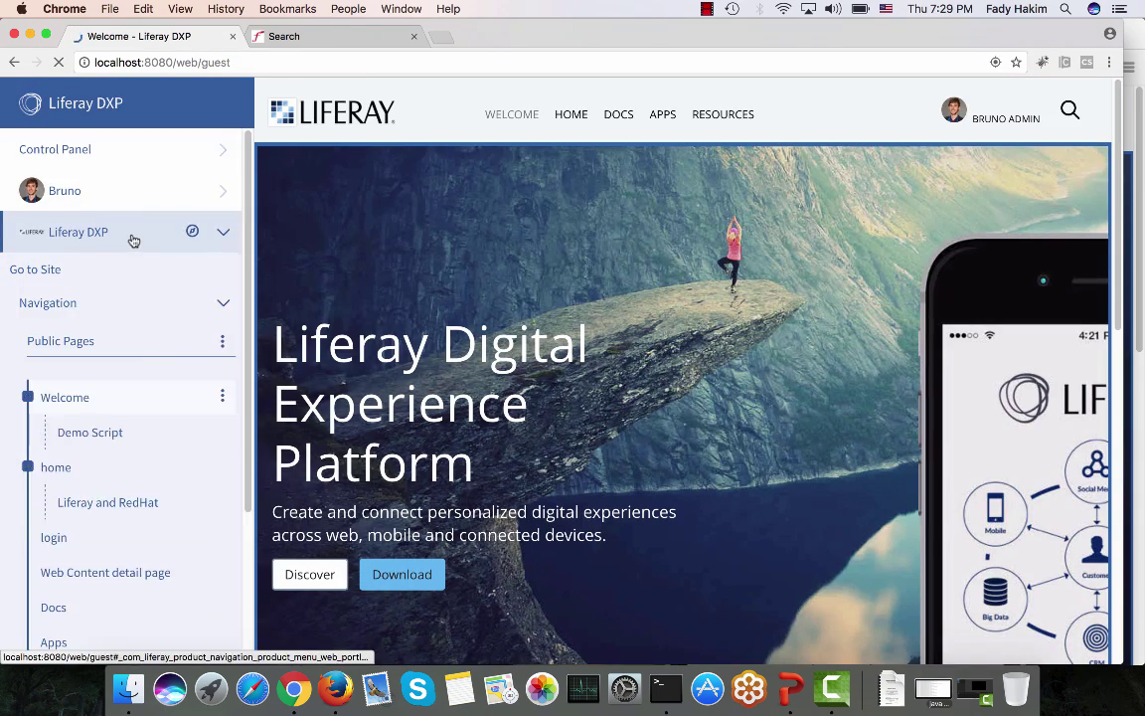
# Step: Collapse the Liferay DXP site section and its page navigation tree
pyautogui.click(134, 238)
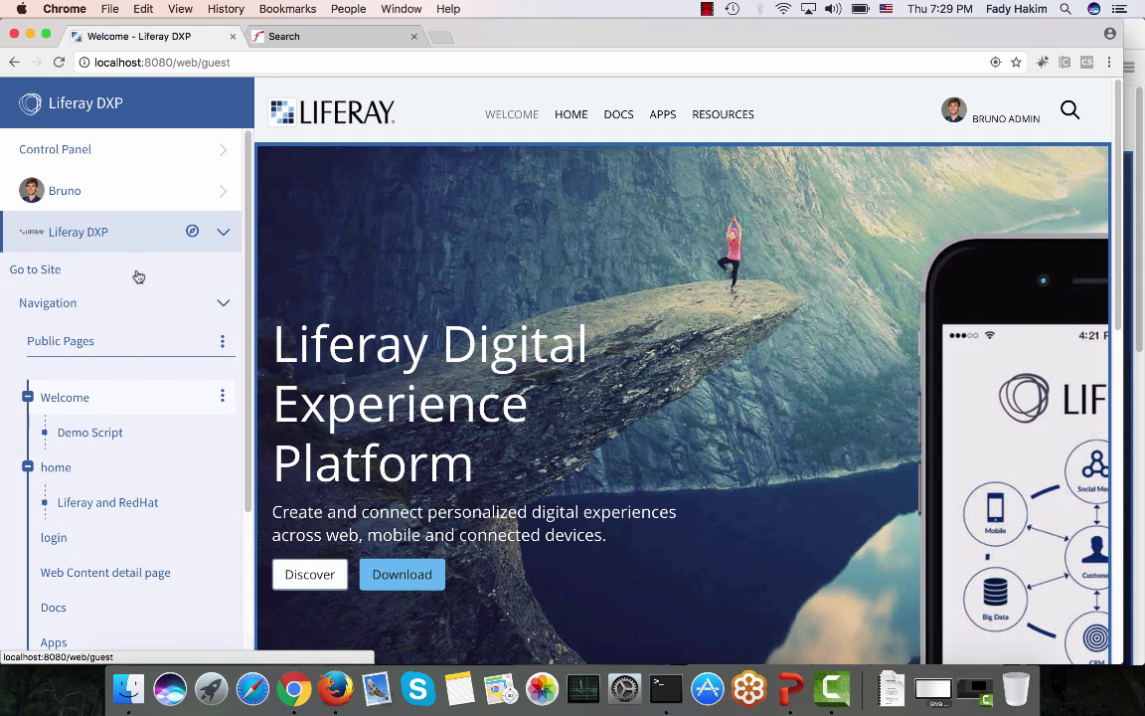
pyautogui.click(220, 305)
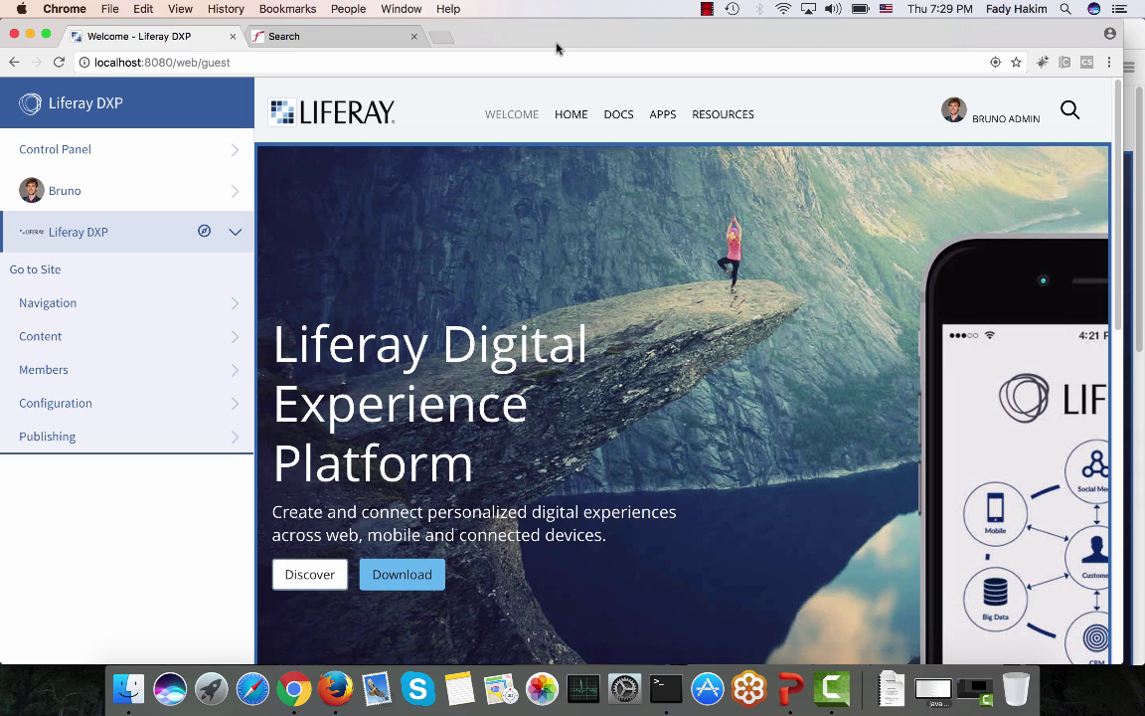
pyautogui.click(707, 9)
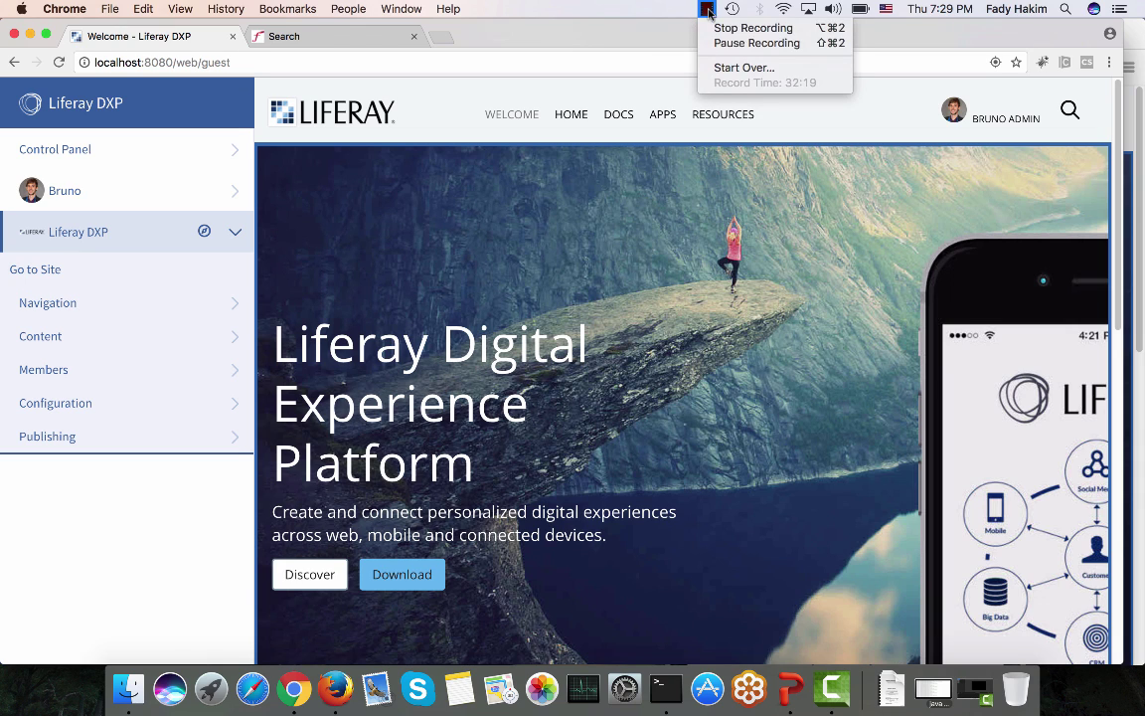